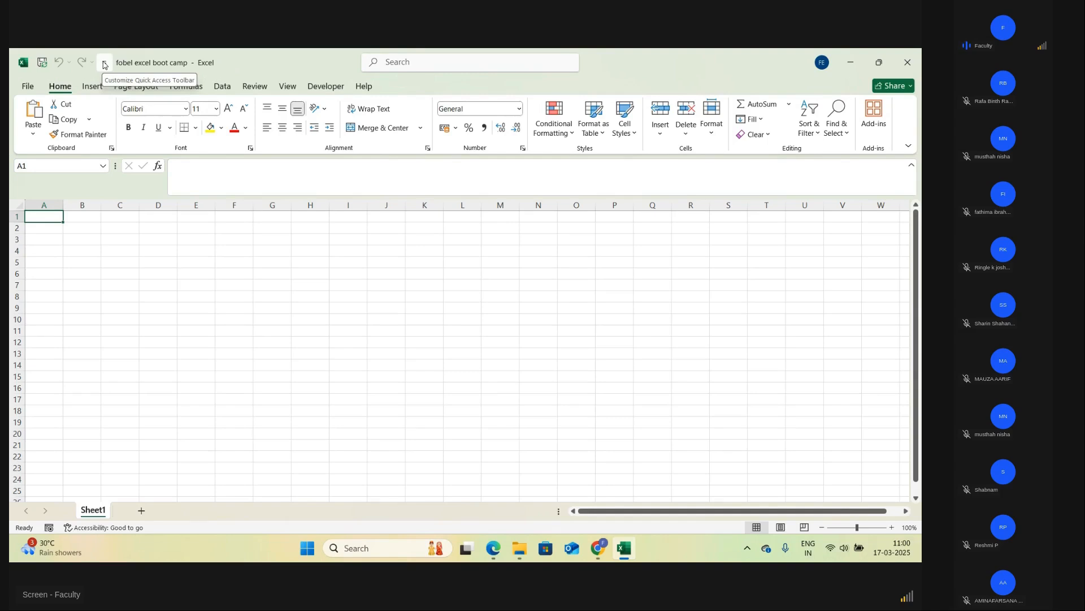
- Add the New command to the Quick Access Toolbar
{"action": "left_click", "coordinate": [106, 65]}
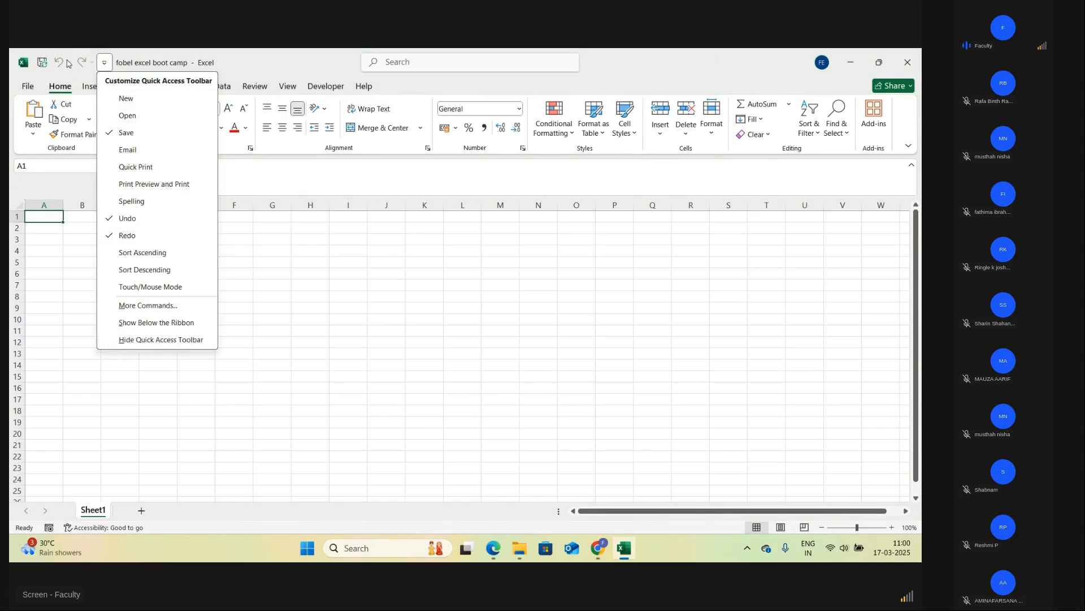
{"action": "left_click", "coordinate": [133, 102]}
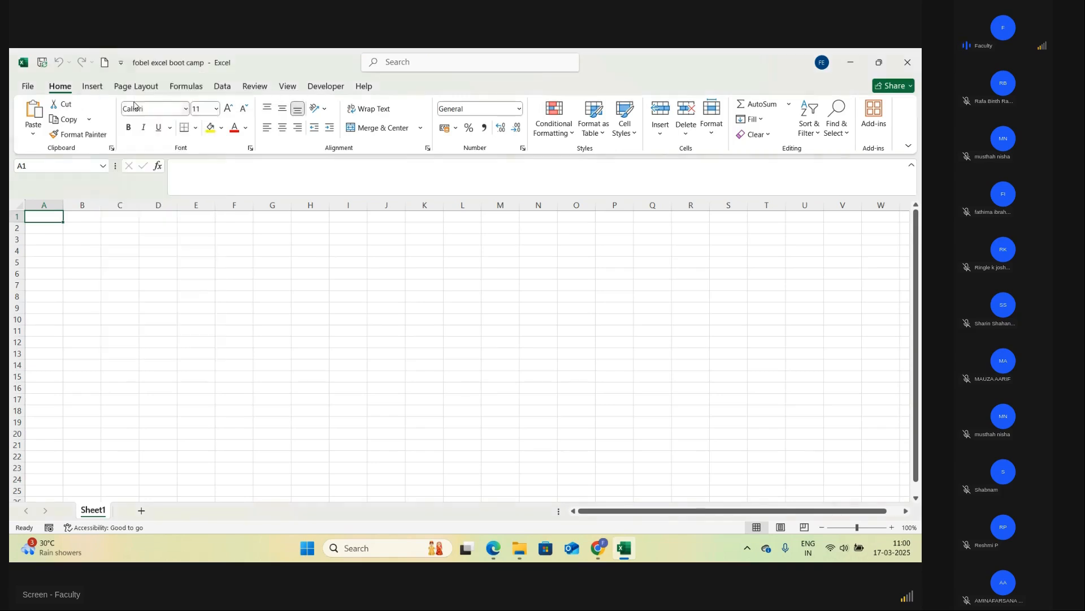
{"action": "left_click", "coordinate": [121, 62]}
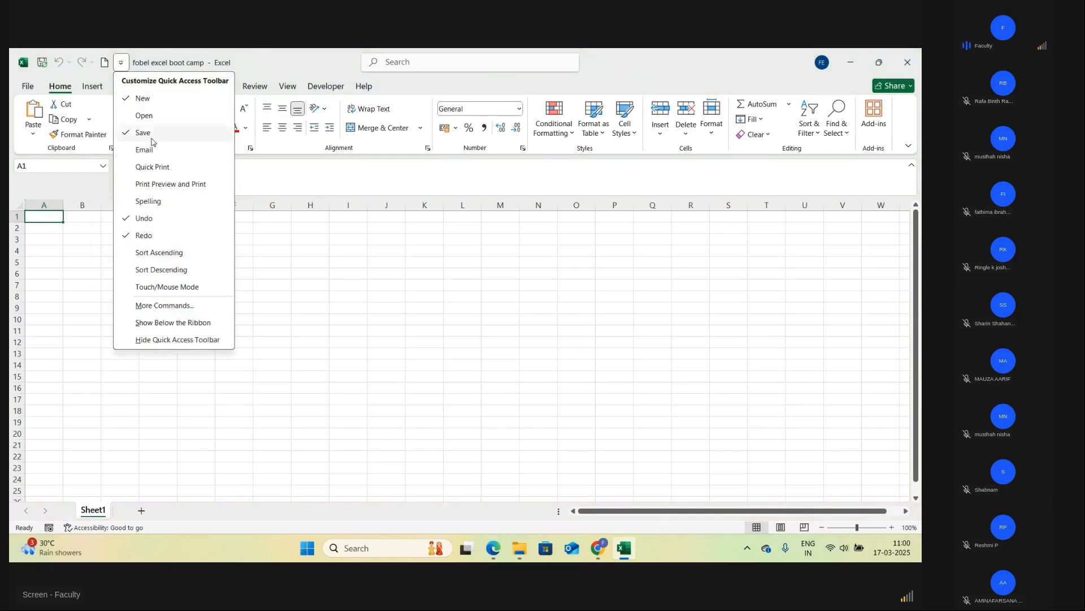
{"action": "left_click", "coordinate": [321, 69]}
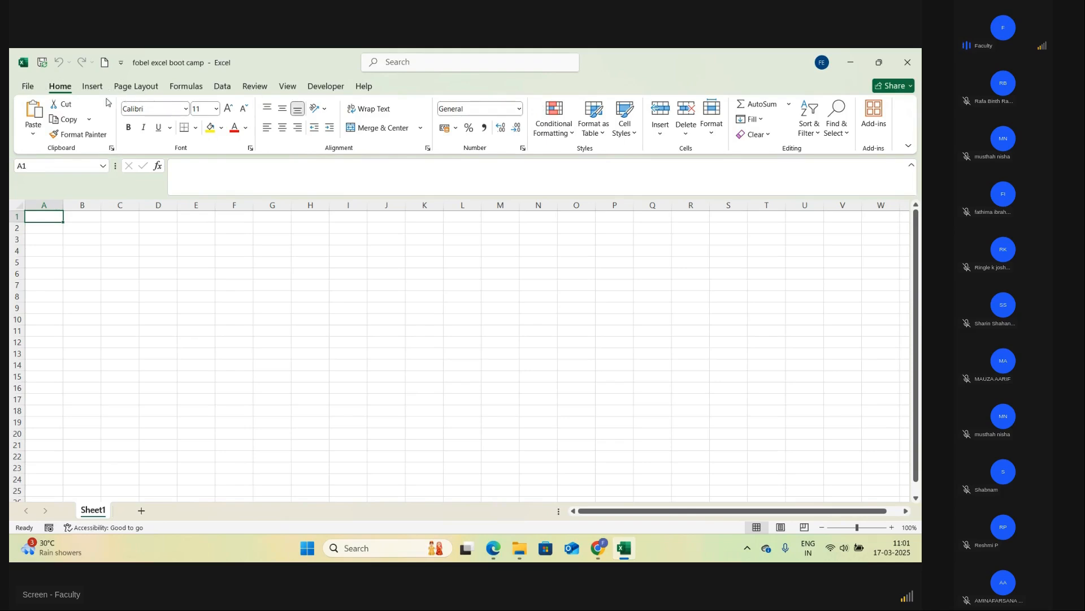
{"action": "left_click", "coordinate": [92, 86]}
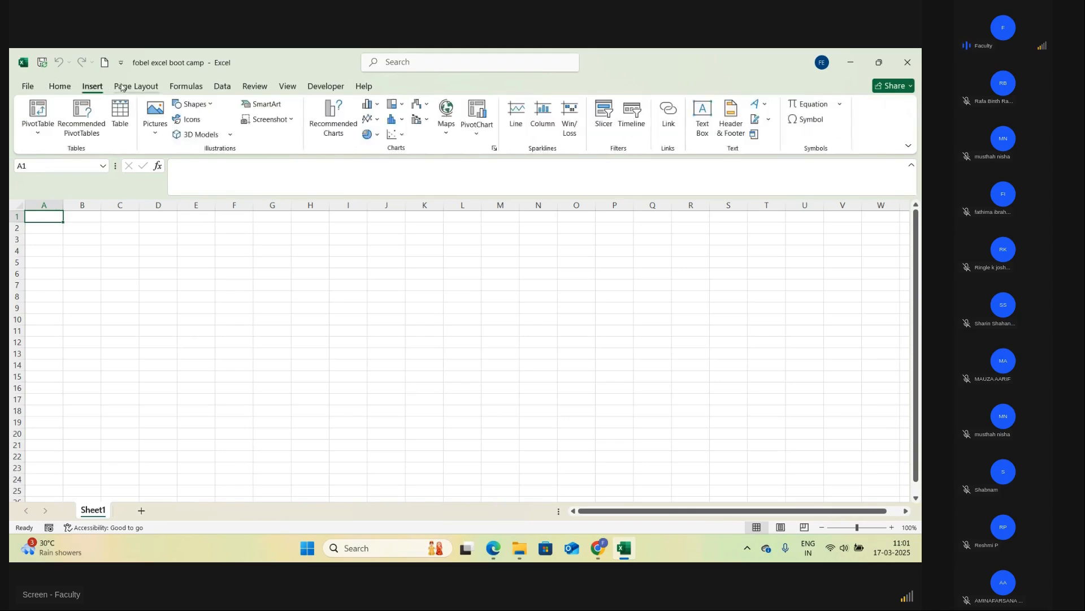
{"action": "left_click", "coordinate": [121, 86]}
{"action": "left_click", "coordinate": [186, 86]}
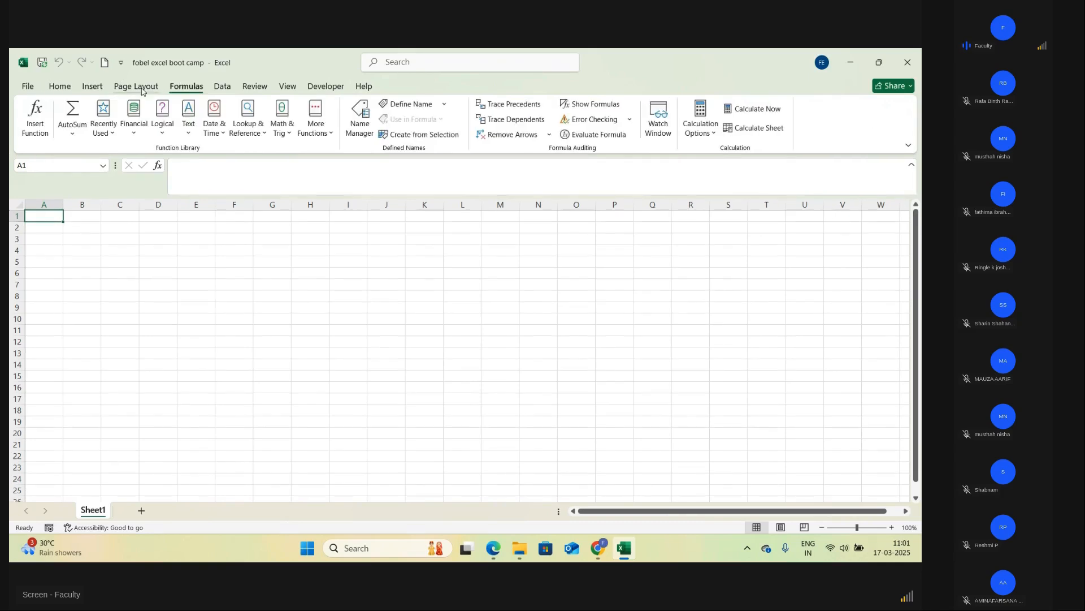
{"action": "left_click", "coordinate": [59, 86]}
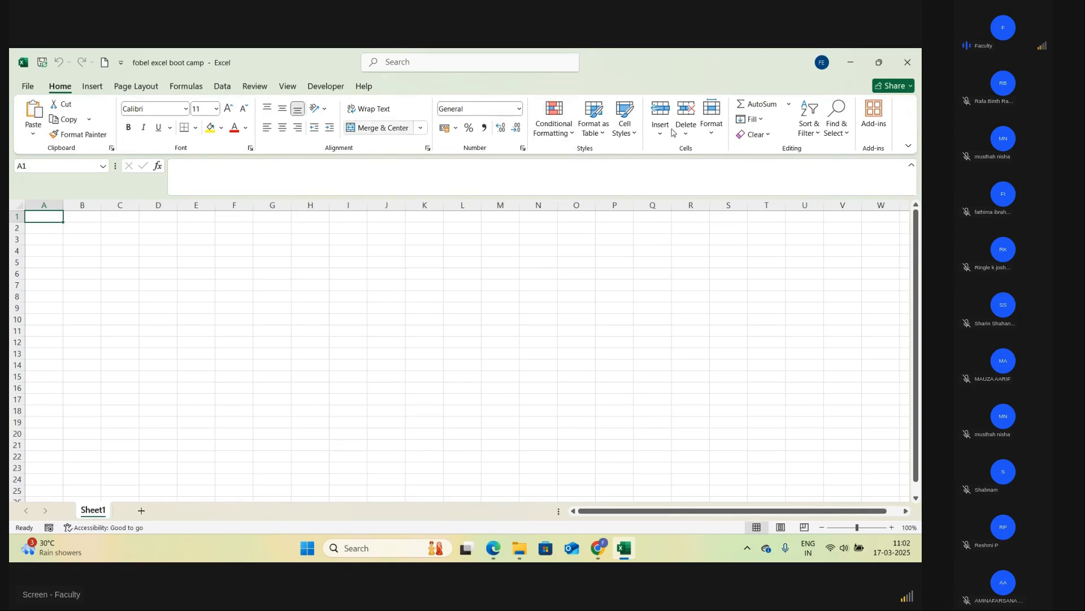
{"action": "left_click", "coordinate": [92, 87]}
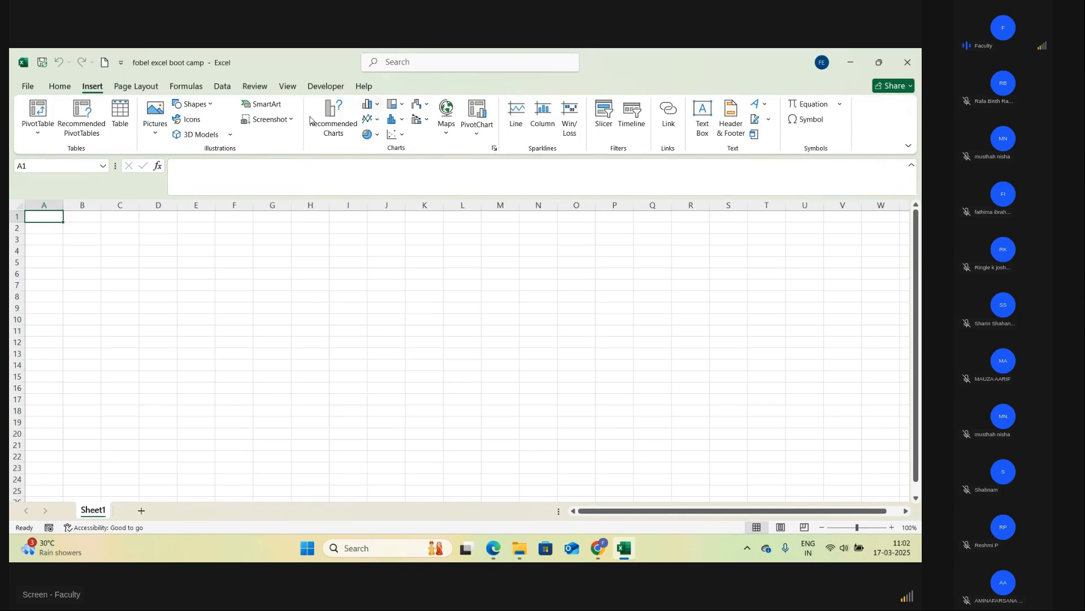
{"action": "left_click", "coordinate": [58, 87]}
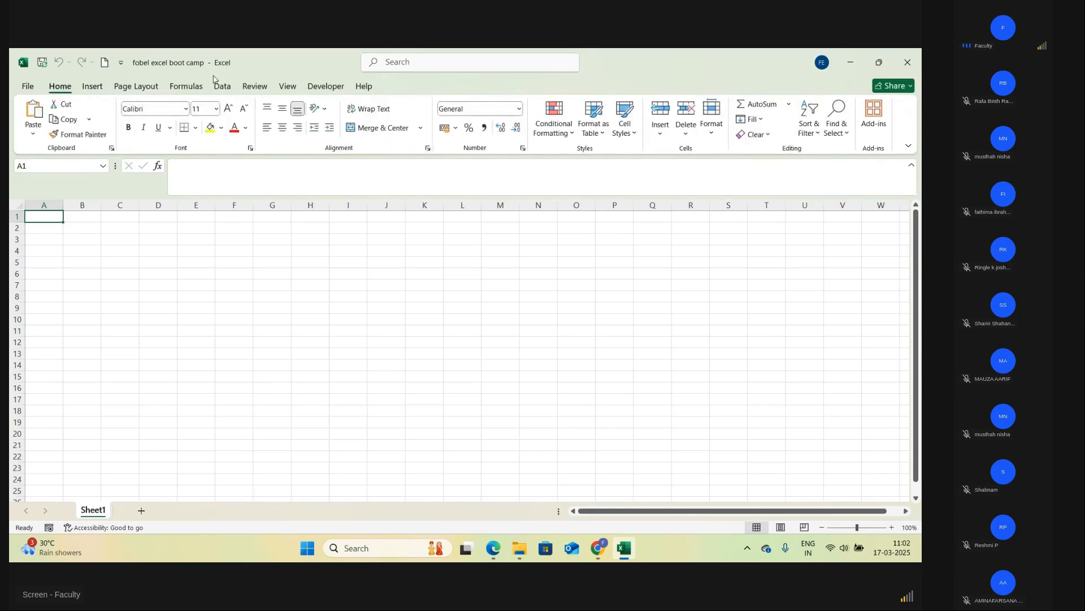
- Show the Office Clipboard contents and review the font formatting options for cell A1 without applying anything
{"action": "left_click", "coordinate": [112, 149]}
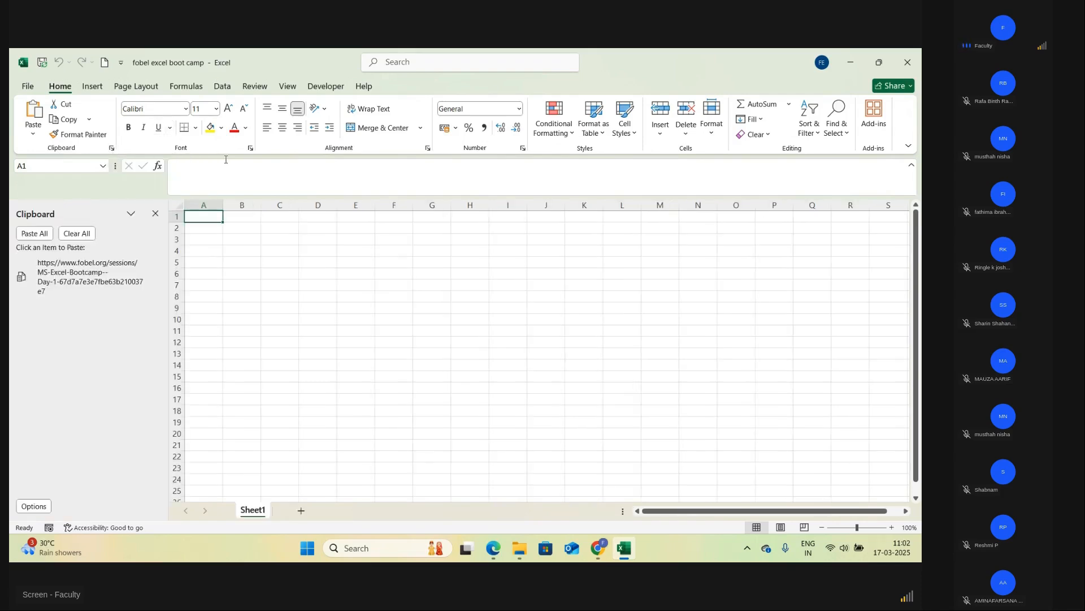
{"action": "left_click", "coordinate": [250, 149]}
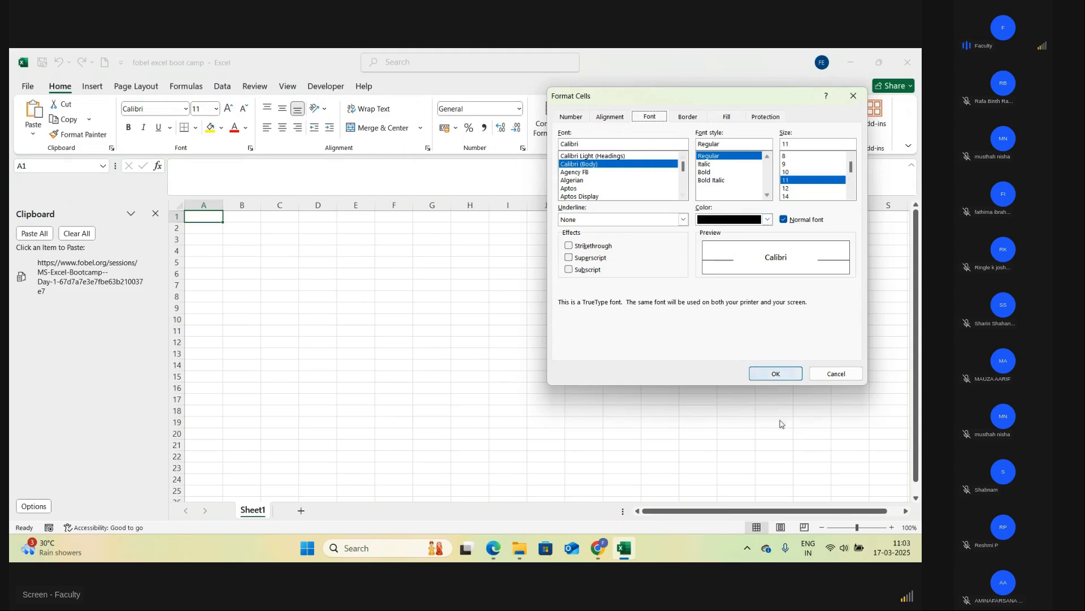
{"action": "left_click", "coordinate": [854, 374]}
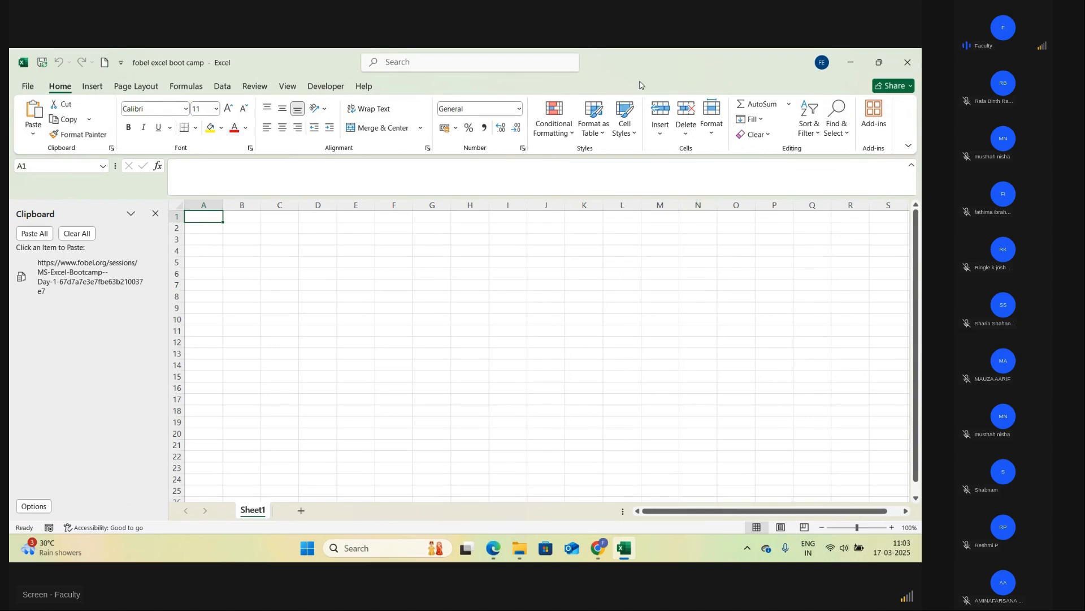
- Switch the workbook to full-screen mode, close the Clipboard pane and temporarily reveal the ribbon
{"action": "left_click", "coordinate": [909, 147]}
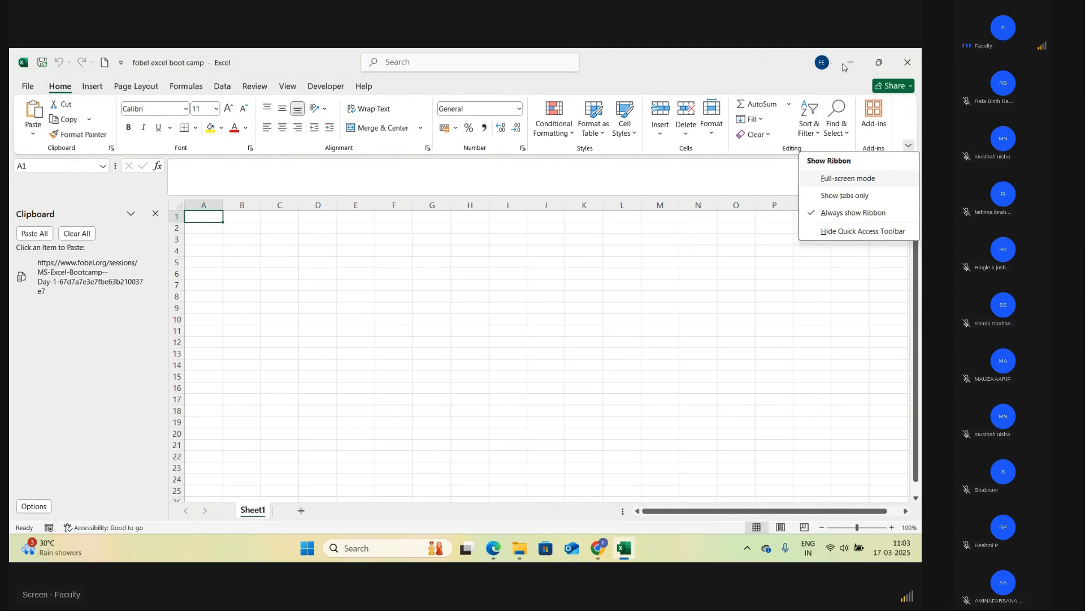
{"action": "left_click", "coordinate": [869, 180]}
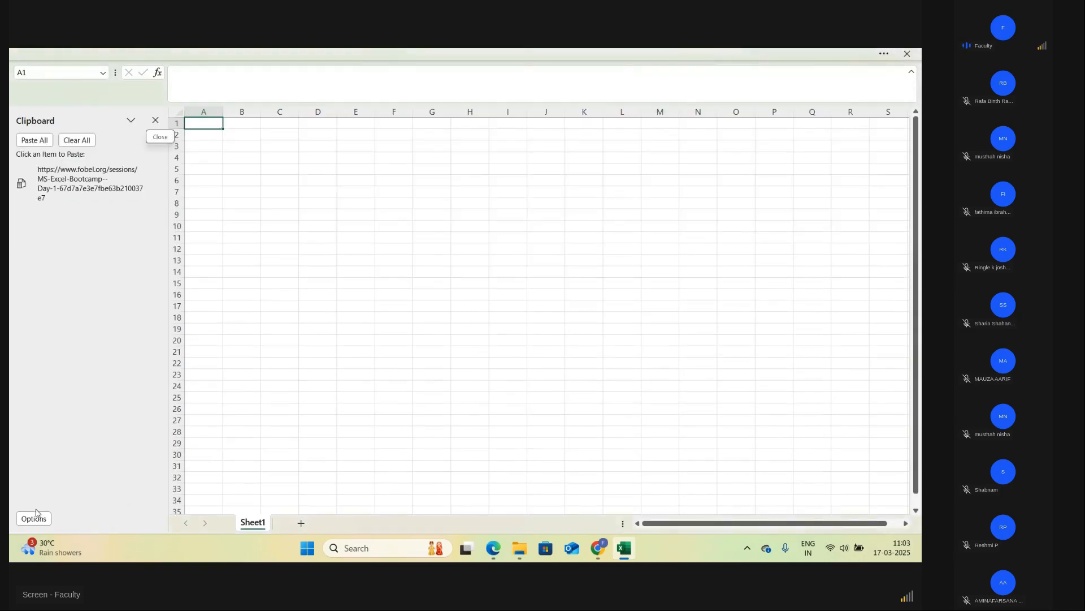
{"action": "left_click", "coordinate": [155, 120]}
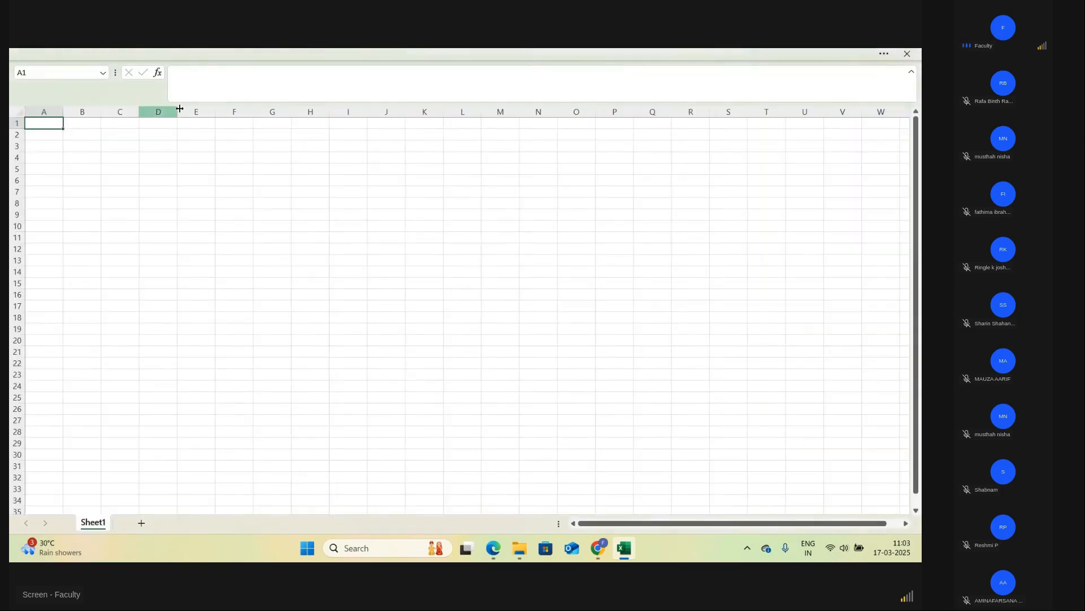
{"action": "left_click", "coordinate": [419, 54]}
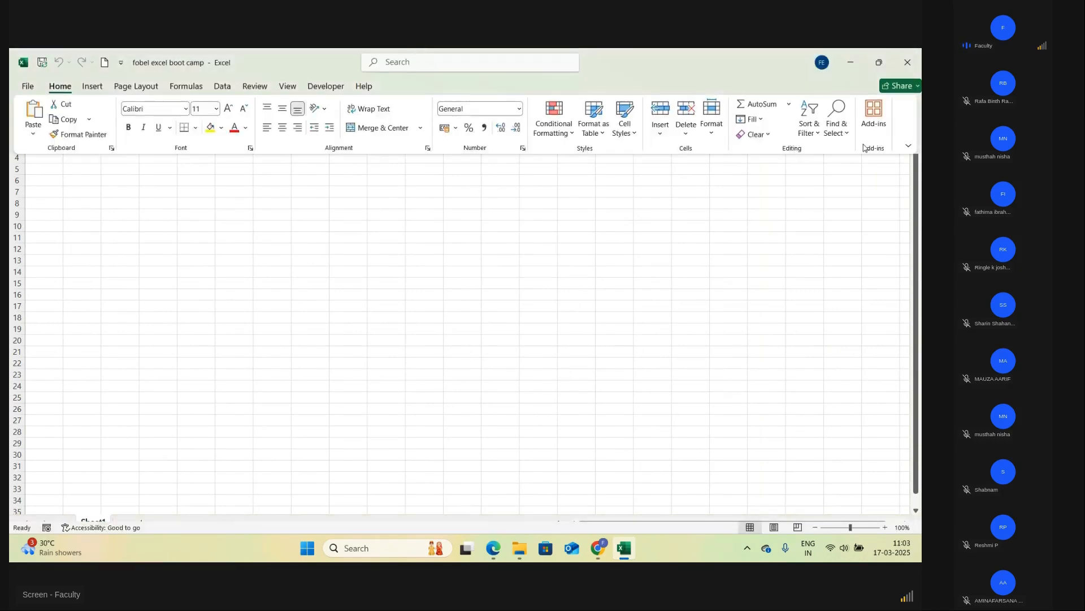
- Reduce the ribbon to tabs only, bring up the Home commands briefly, and set the ribbon to always show
{"action": "left_click", "coordinate": [908, 146]}
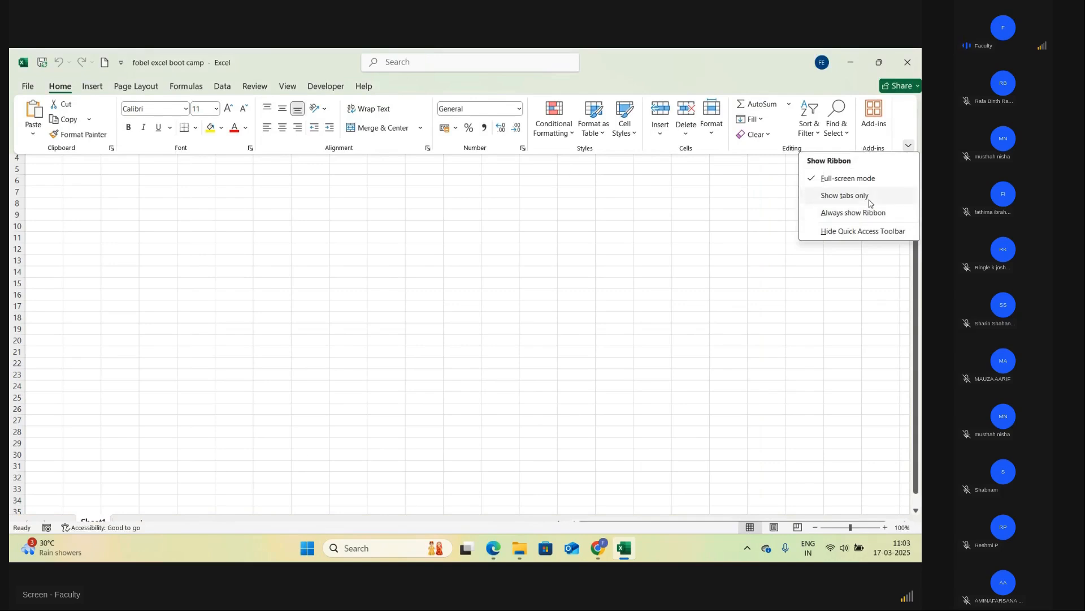
{"action": "left_click", "coordinate": [816, 198]}
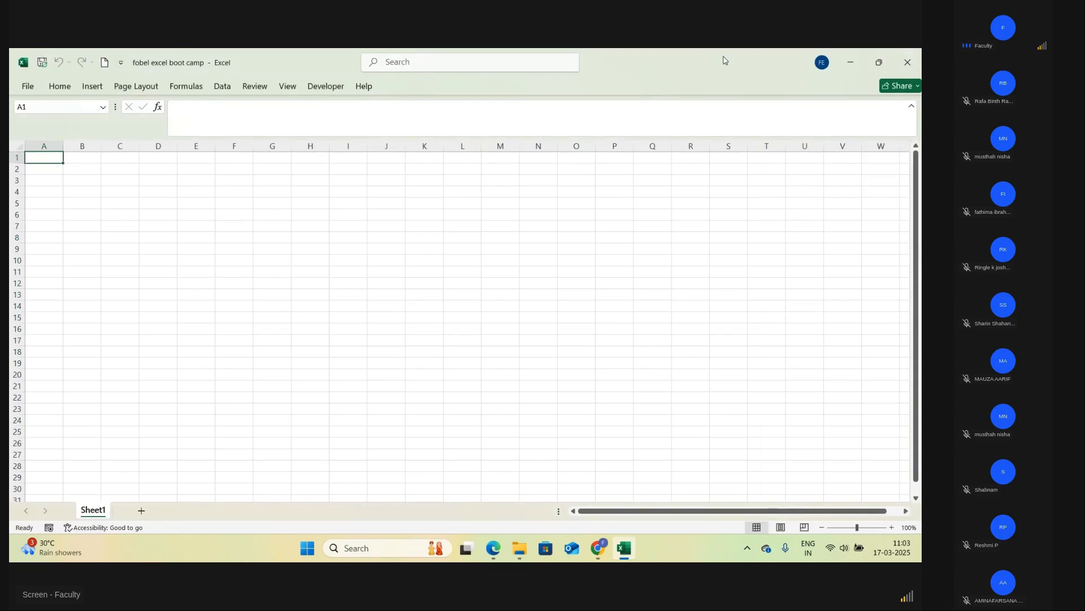
{"action": "left_click", "coordinate": [59, 86]}
{"action": "left_click", "coordinate": [908, 145]}
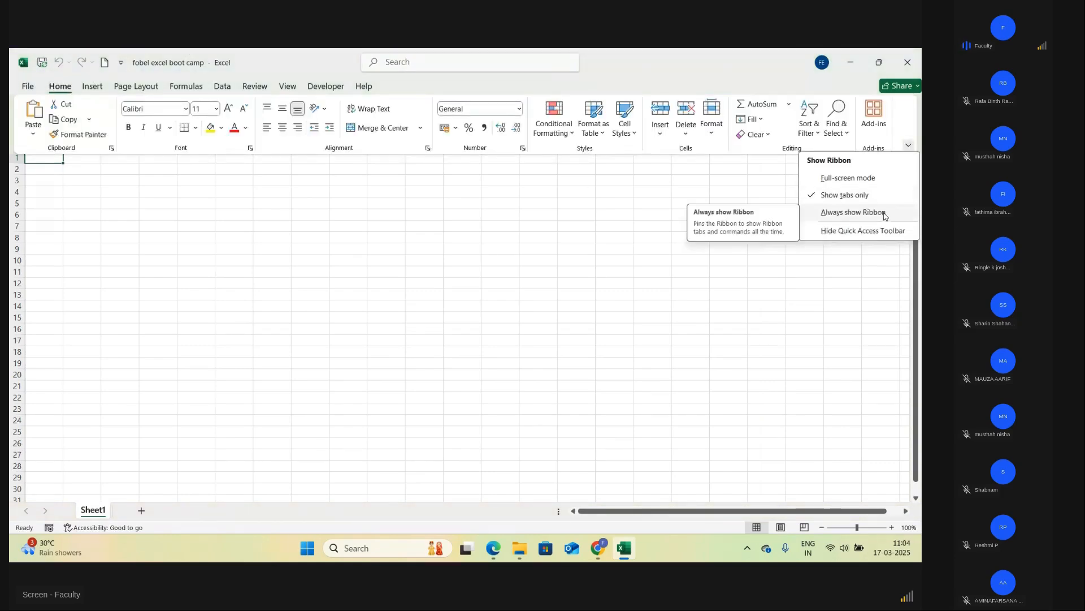
{"action": "left_click", "coordinate": [853, 212]}
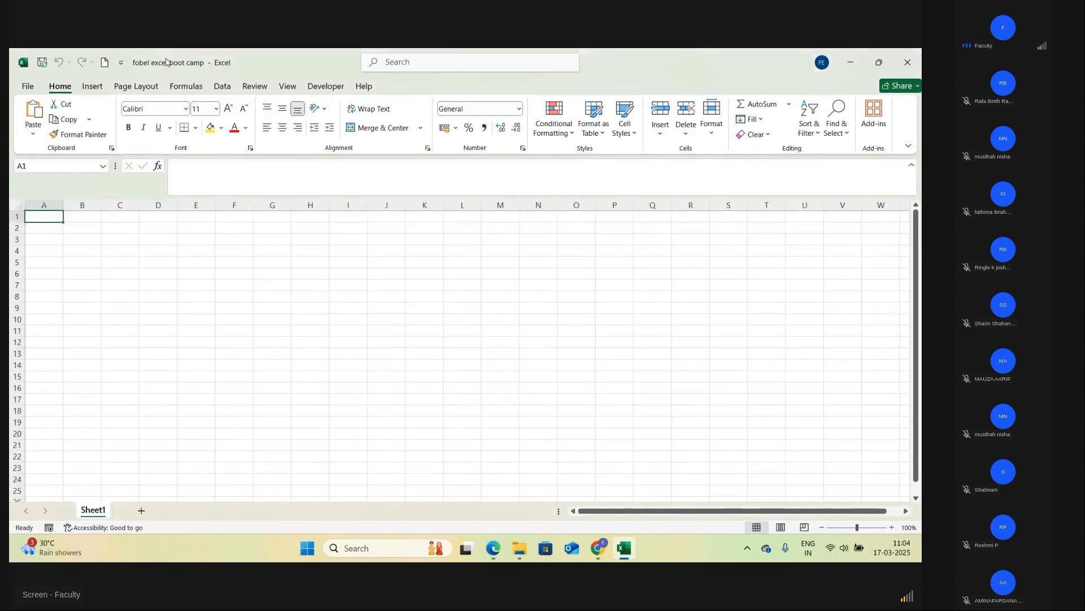
- Switch to full-screen mode once more and return to the always-shown ribbon
{"action": "left_click", "coordinate": [908, 145]}
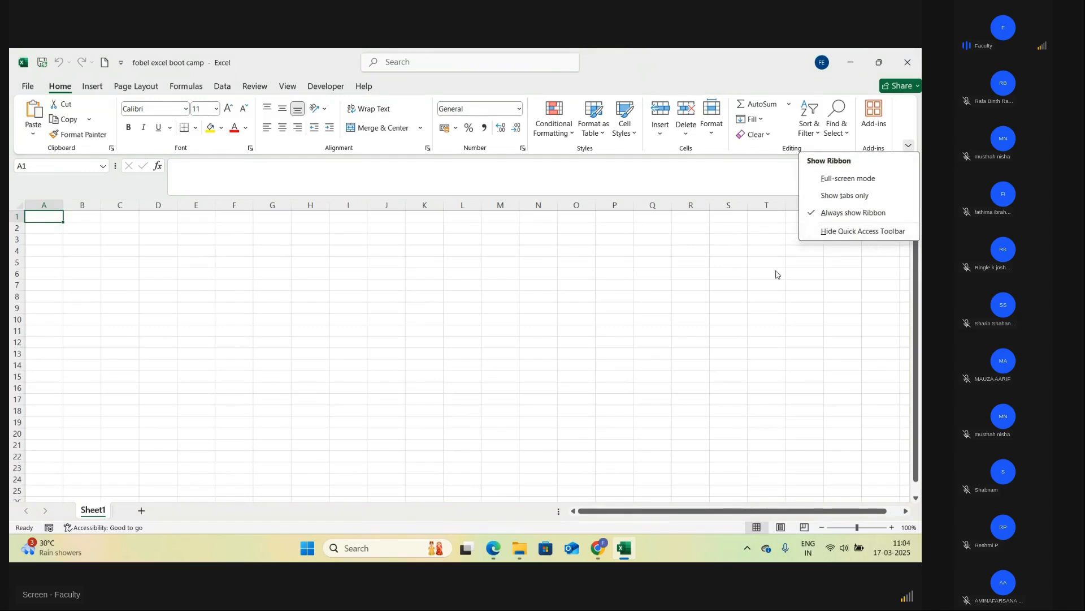
{"action": "left_click", "coordinate": [868, 179]}
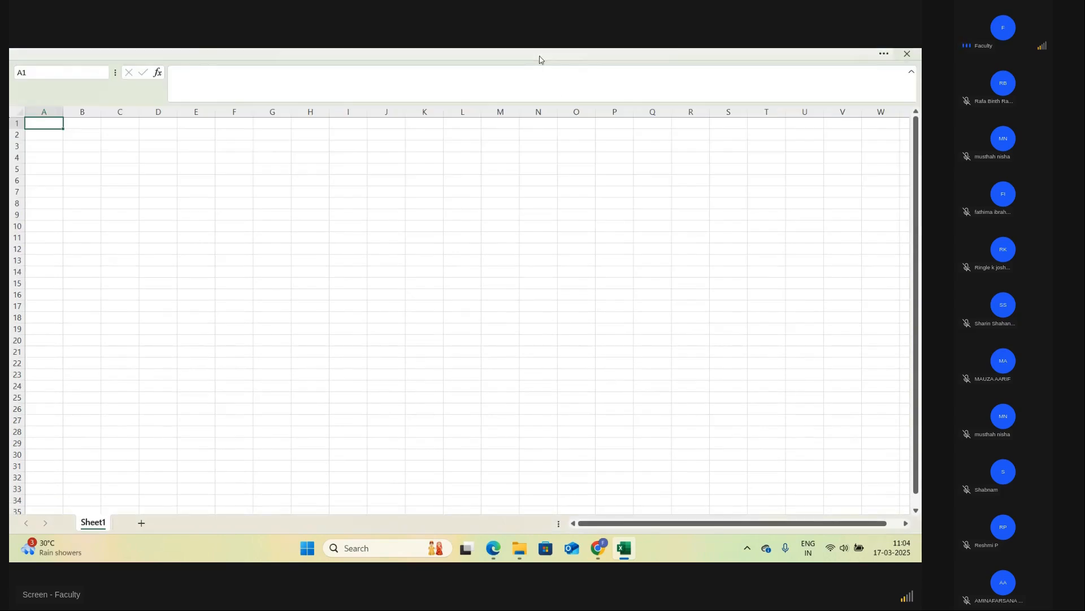
{"action": "left_click", "coordinate": [537, 54]}
{"action": "left_click", "coordinate": [907, 145]}
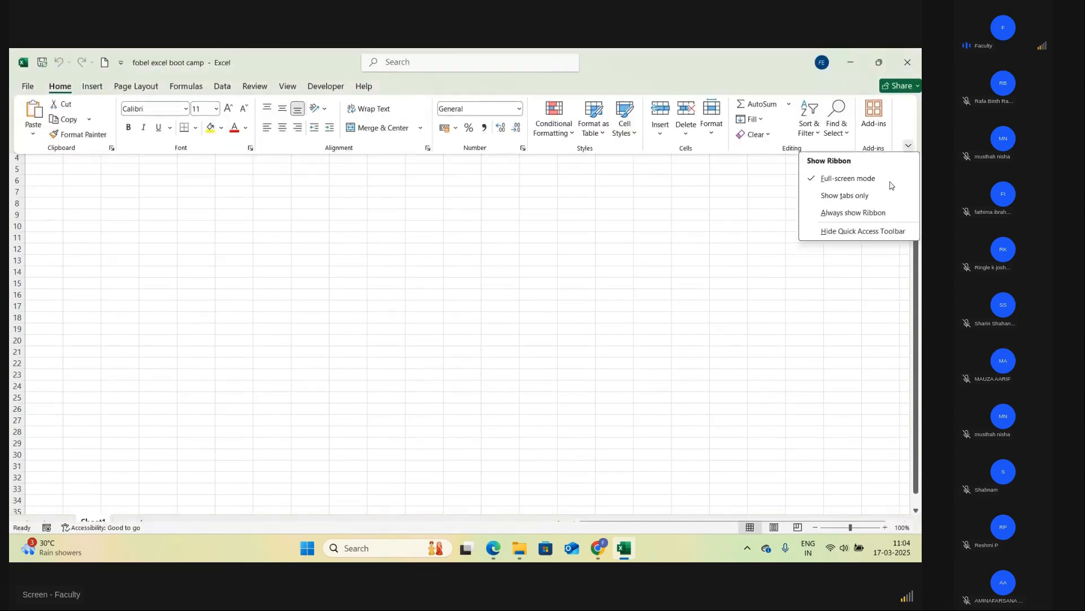
{"action": "left_click", "coordinate": [880, 213]}
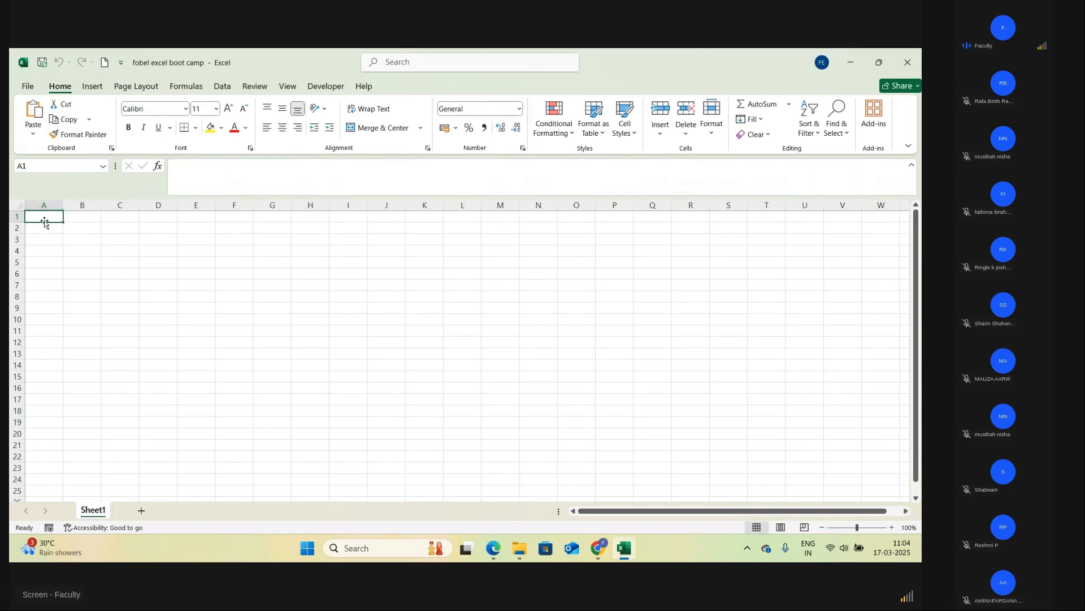
- Select entire columns A through E one at a time, going back and forth and ending on column E
{"action": "left_click", "coordinate": [82, 204]}
{"action": "left_click", "coordinate": [34, 204]}
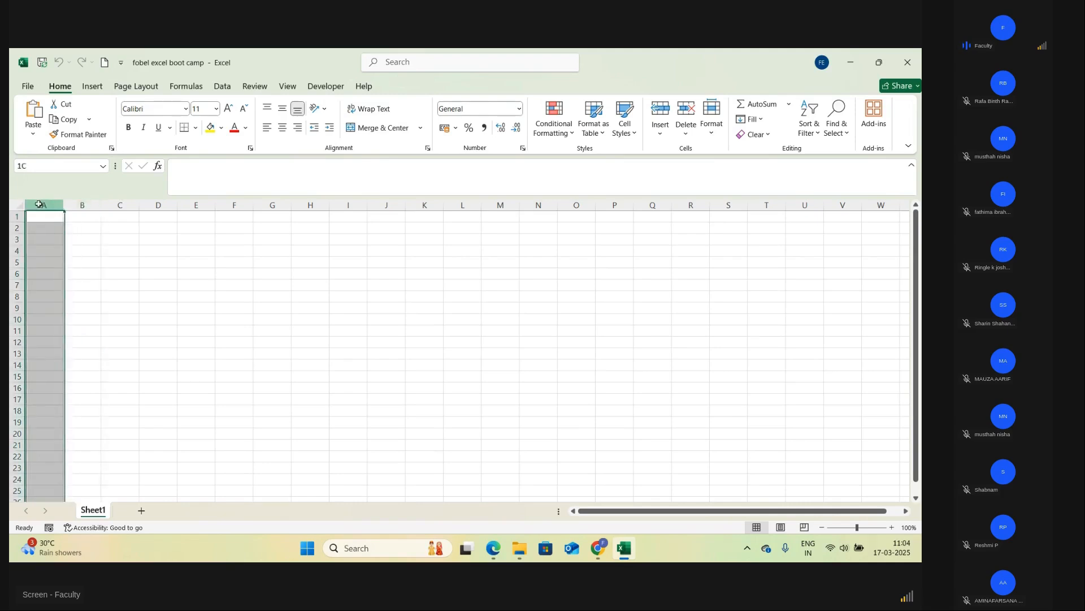
{"action": "left_click", "coordinate": [82, 204]}
{"action": "left_click", "coordinate": [135, 204]}
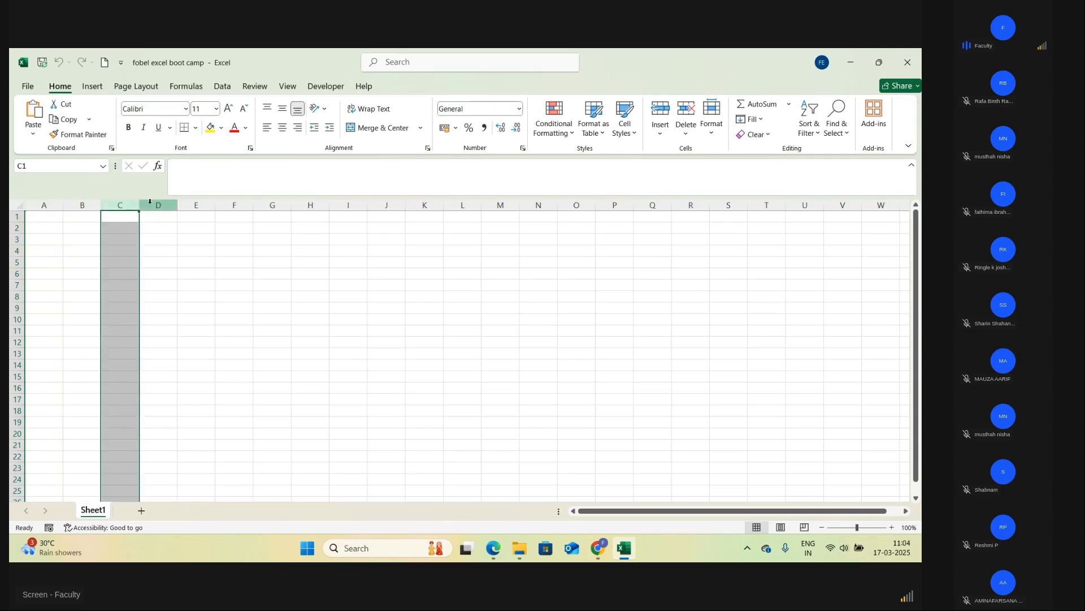
{"action": "left_click", "coordinate": [158, 204]}
{"action": "left_click", "coordinate": [197, 204]}
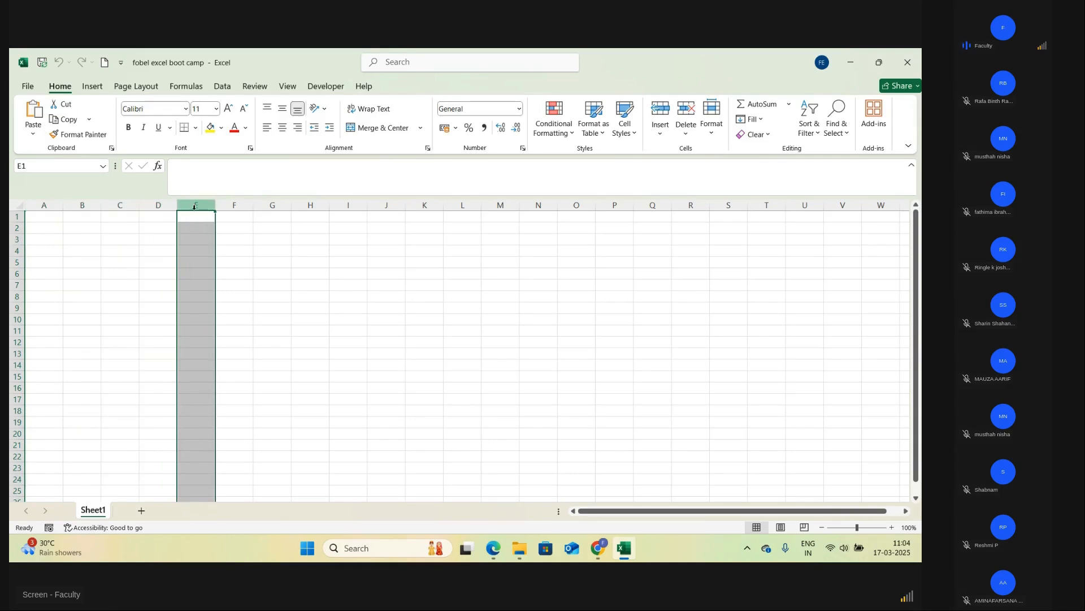
{"action": "left_click", "coordinate": [158, 205]}
{"action": "left_click", "coordinate": [119, 205]}
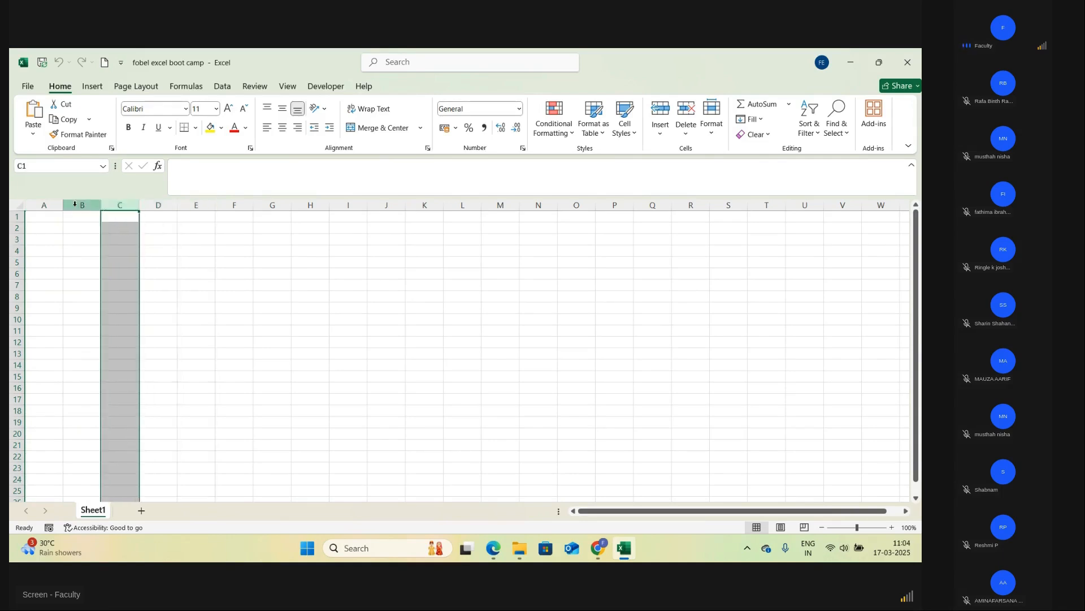
{"action": "left_click", "coordinate": [74, 204]}
{"action": "left_click", "coordinate": [39, 205]}
{"action": "left_click", "coordinate": [79, 204]}
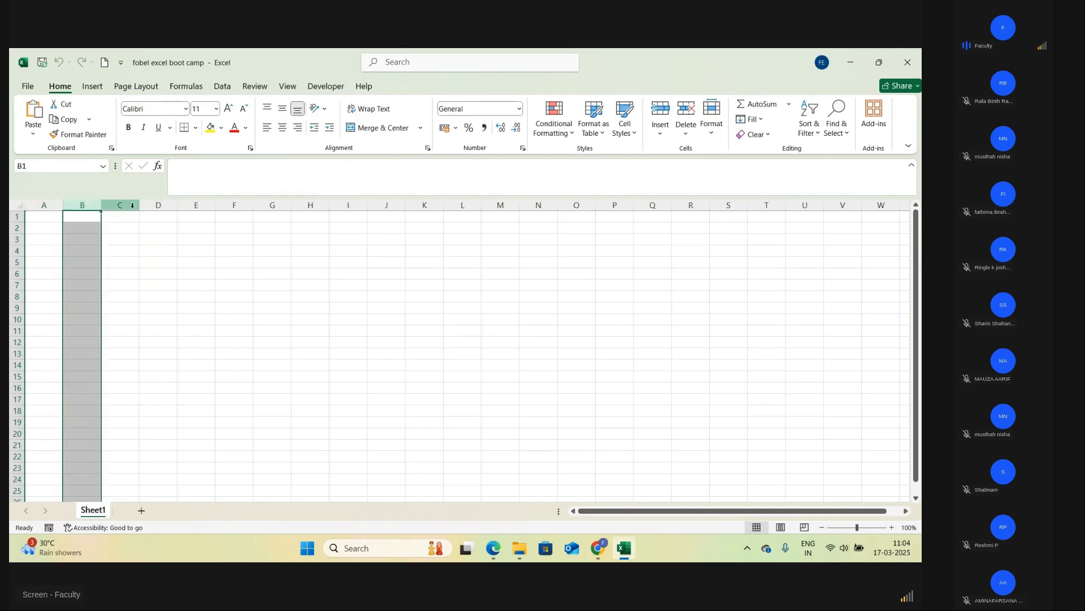
{"action": "left_click", "coordinate": [132, 208]}
{"action": "left_click", "coordinate": [159, 205]}
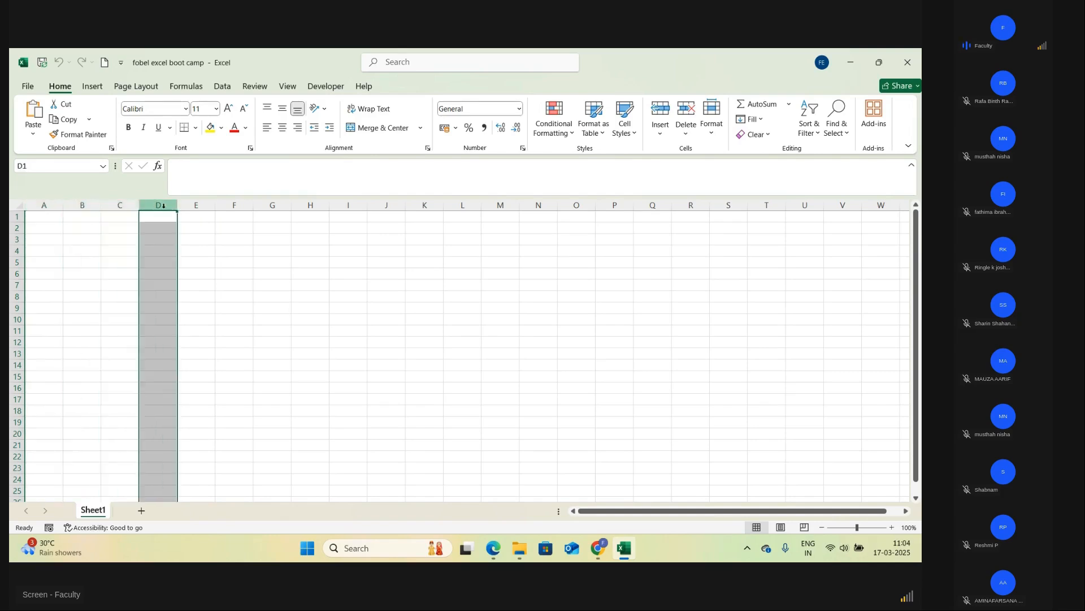
{"action": "left_click", "coordinate": [196, 205]}
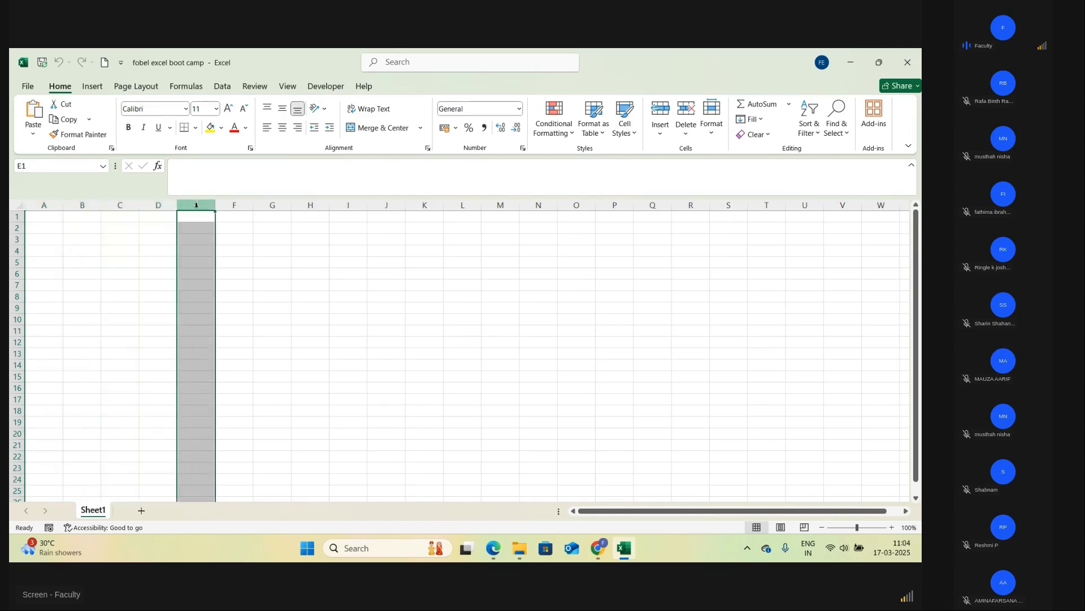
- Select entire rows one at a time between row 3 and row 7, ending on row 7
{"action": "left_click", "coordinate": [14, 250]}
{"action": "left_click", "coordinate": [14, 239]}
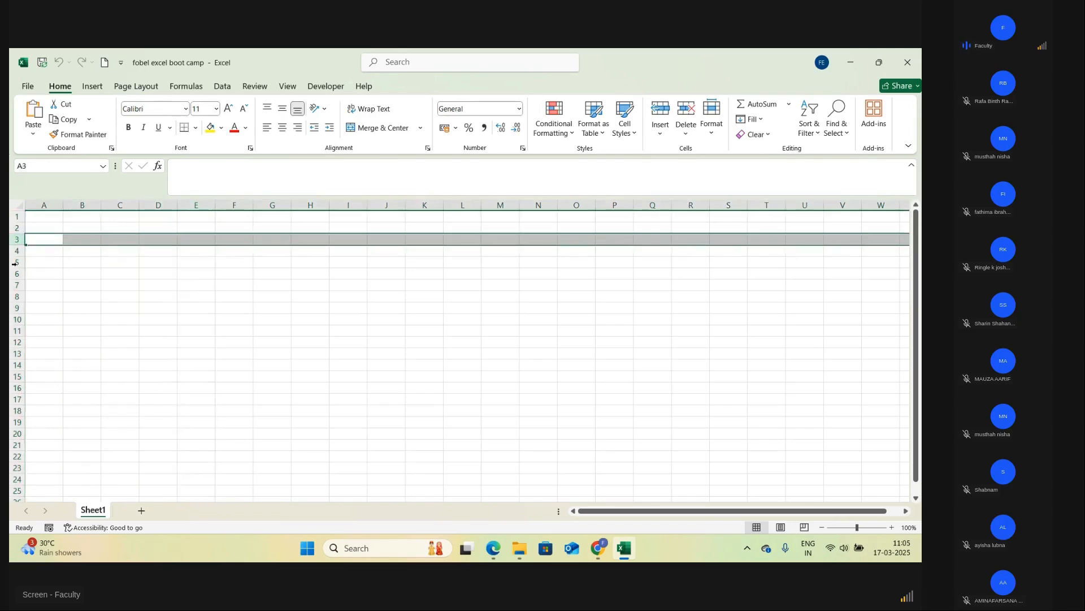
{"action": "left_click", "coordinate": [14, 262]}
{"action": "left_click", "coordinate": [14, 274]}
{"action": "left_click", "coordinate": [15, 285]}
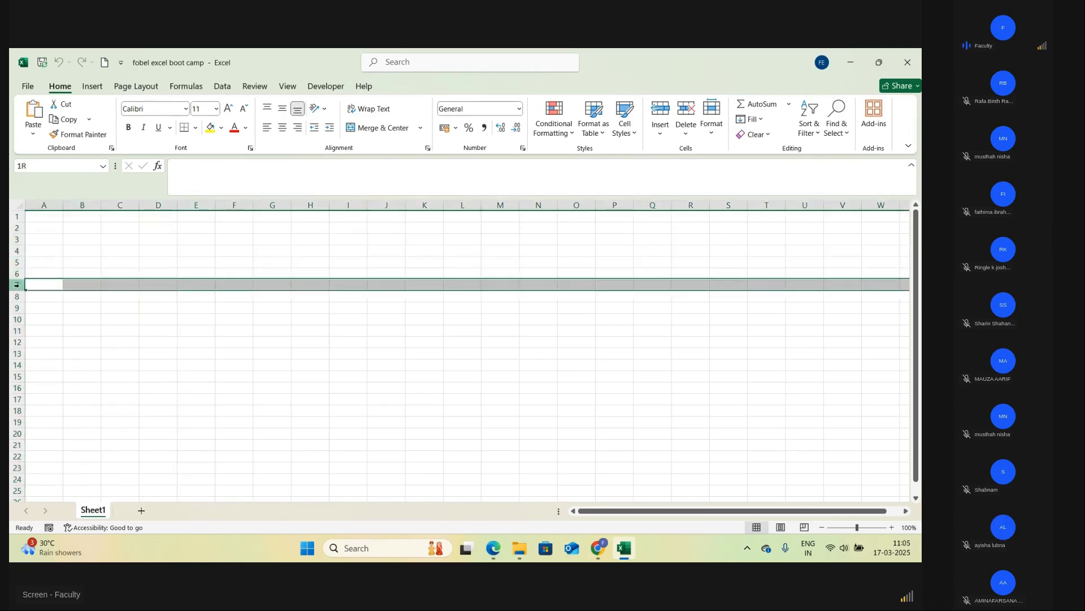
- Select single cells in column D, starting with D3 and ending on D4
{"action": "left_click", "coordinate": [168, 239]}
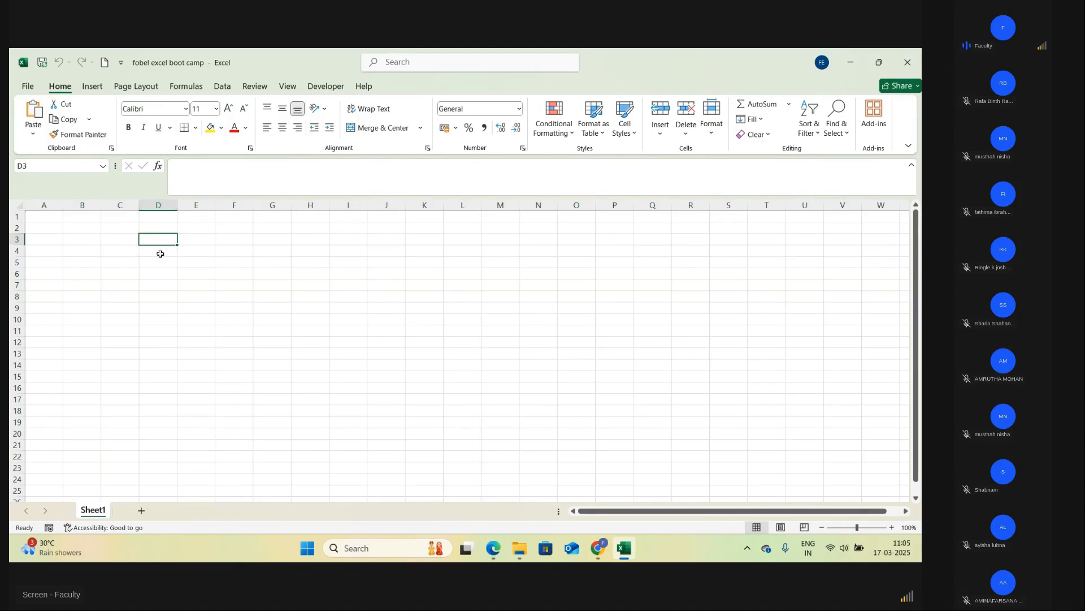
{"action": "left_click", "coordinate": [158, 259]}
{"action": "left_click", "coordinate": [158, 253]}
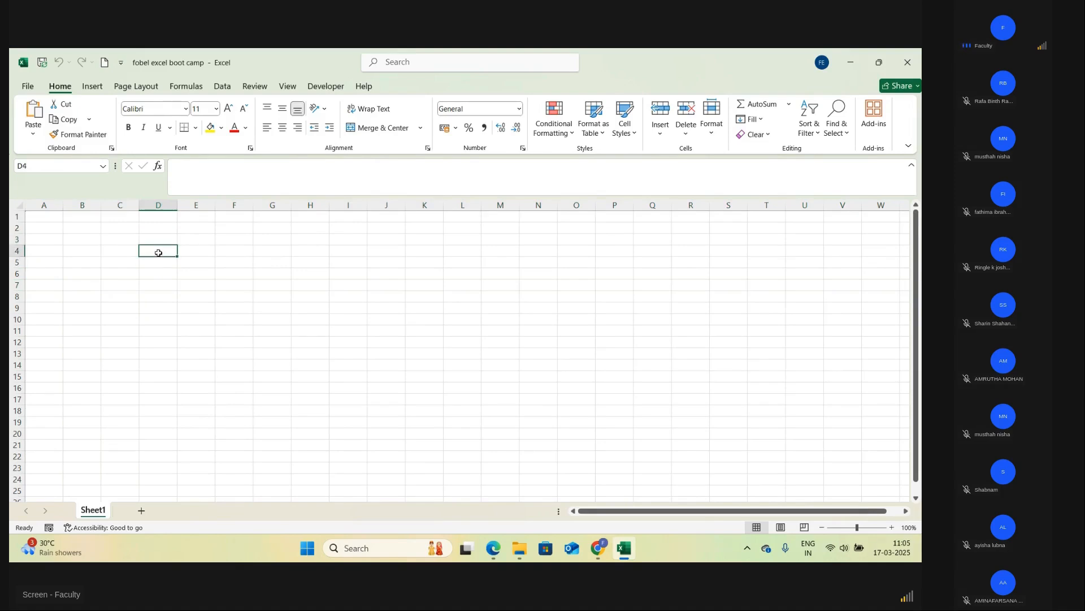
- Select the cell range F3:K14, followed by the cell range D4:I16
{"action": "left_click", "coordinate": [217, 245]}
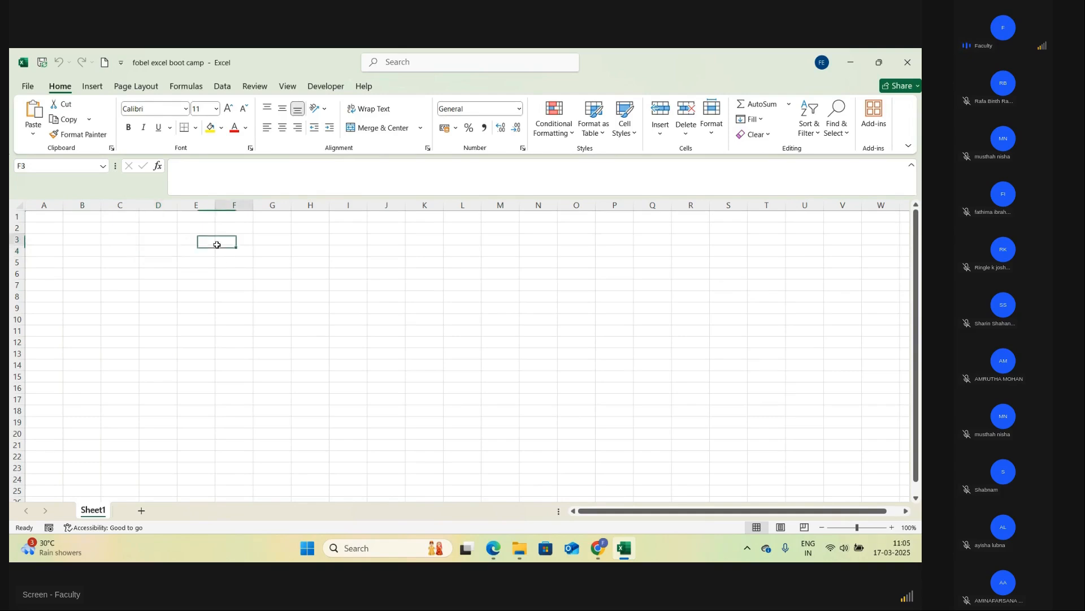
{"action": "mouse_move", "coordinate": [221, 237]}
{"action": "left_mouse_down"}
{"action": "mouse_move", "coordinate": [414, 359]}
{"action": "mouse_move", "coordinate": [384, 351]}
{"action": "left_mouse_up"}
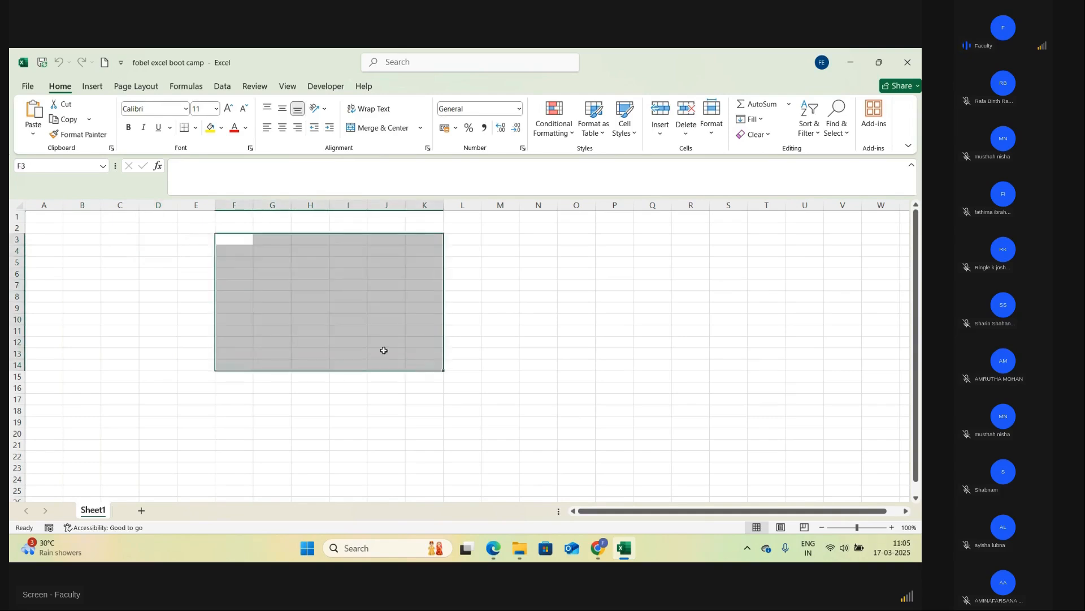
{"action": "left_click", "coordinate": [143, 252]}
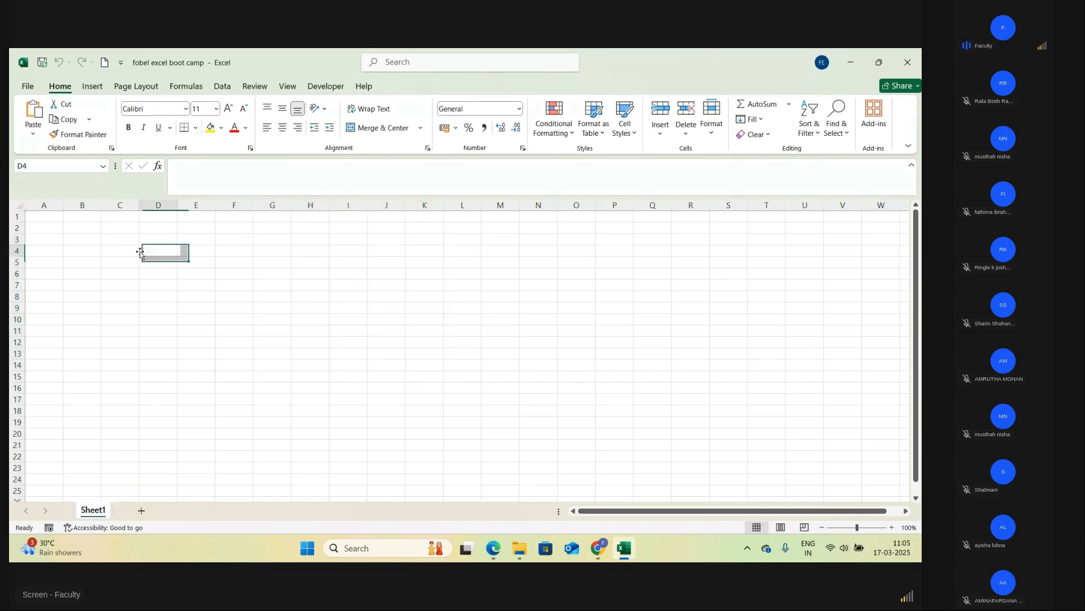
{"action": "left_click_drag", "start_coordinate": [140, 253], "coordinate": [368, 393]}
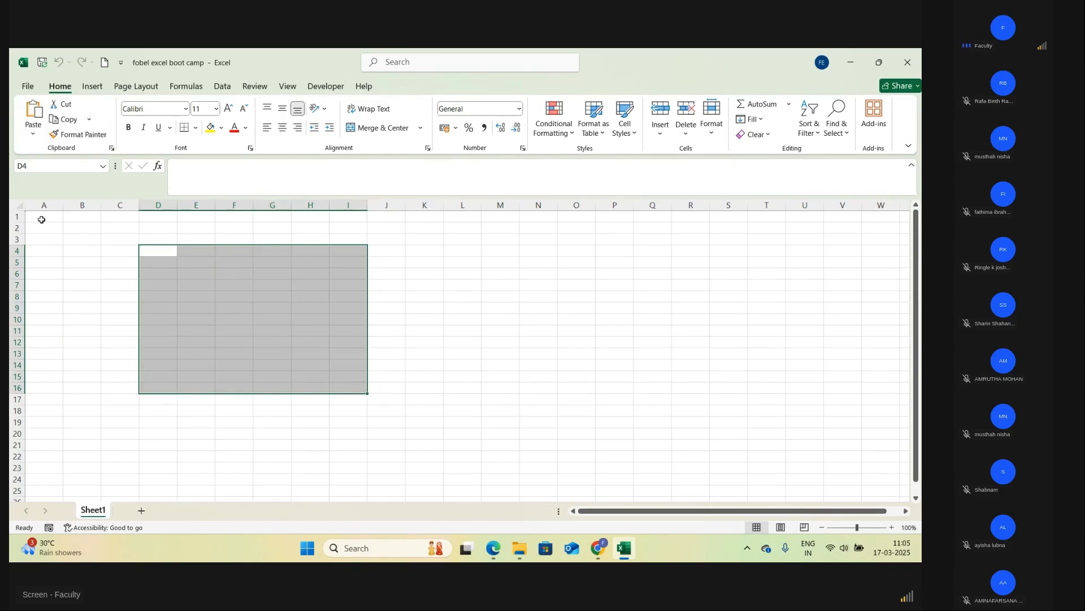
- Select single cells C3, B2, E4, G4 and A1 one at a time and check each cell's address in the Name Box
{"action": "left_click", "coordinate": [114, 240]}
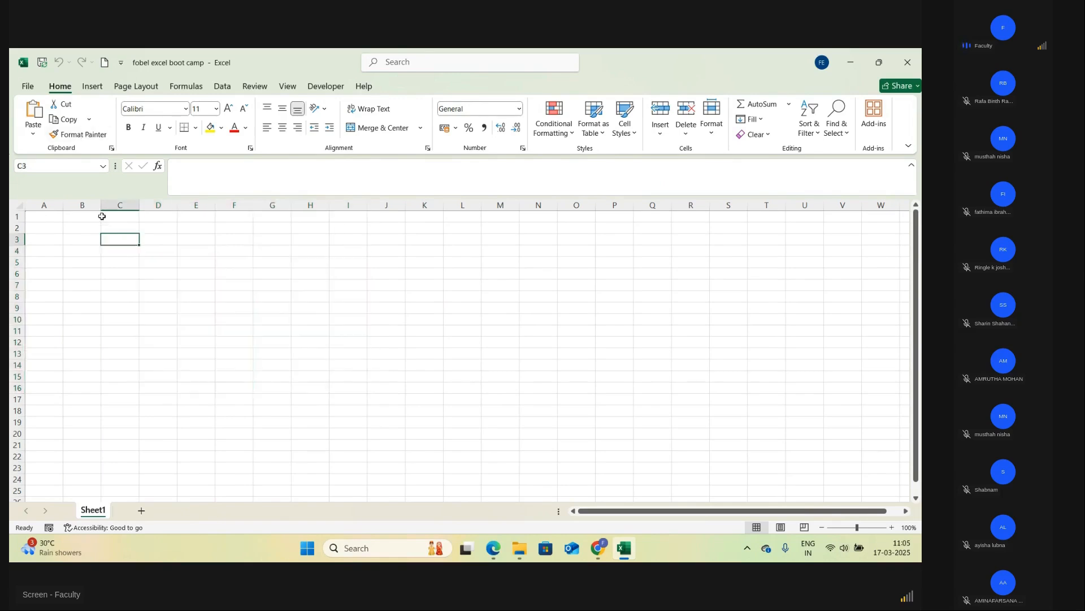
{"action": "left_click", "coordinate": [69, 227]}
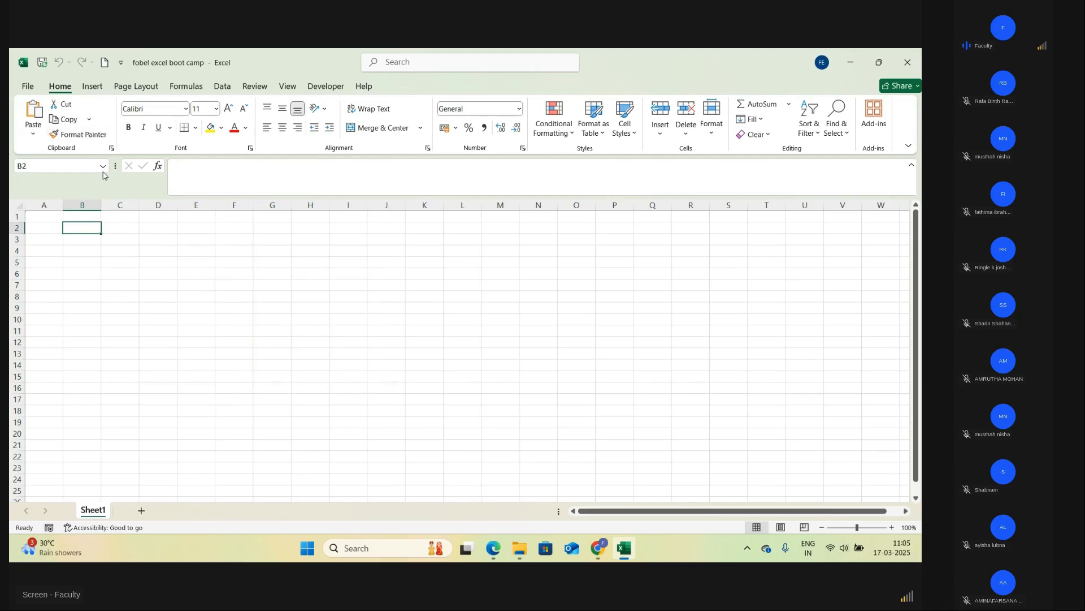
{"action": "left_click", "coordinate": [211, 251]}
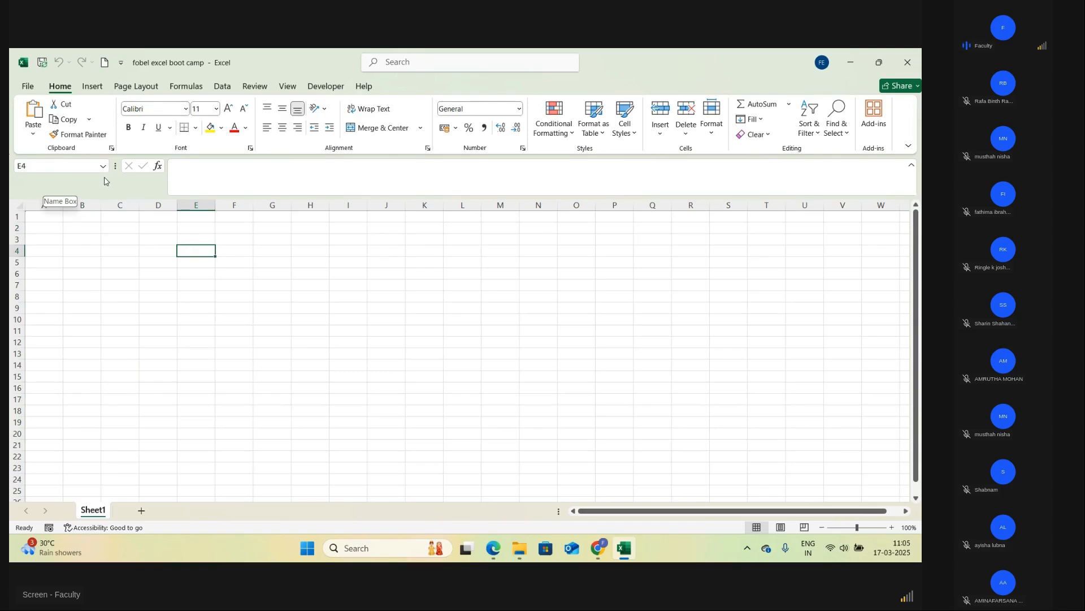
{"action": "left_click", "coordinate": [255, 255]}
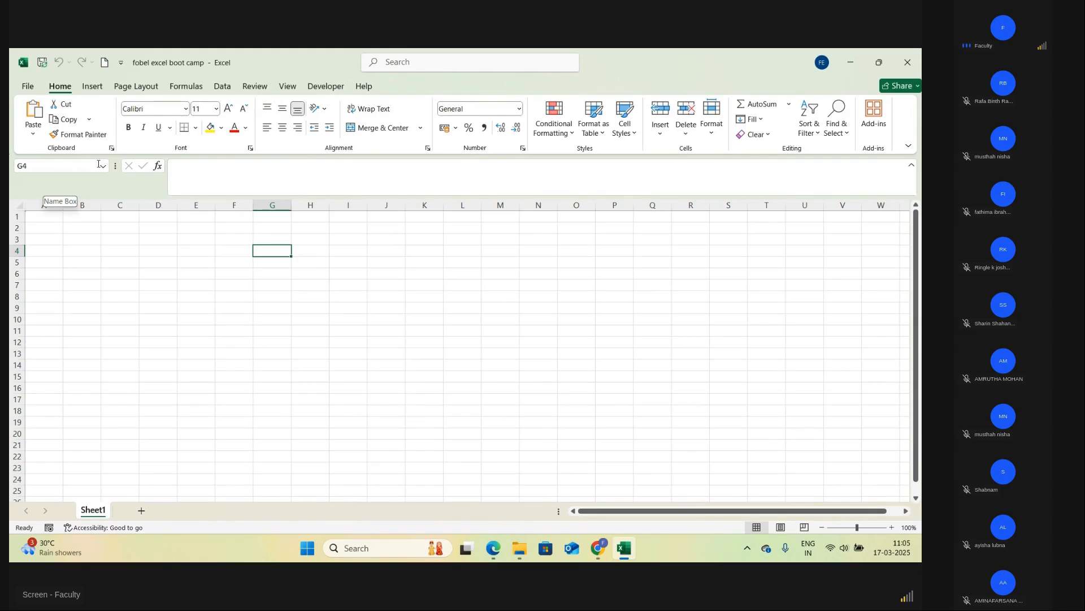
{"action": "left_click", "coordinate": [47, 216]}
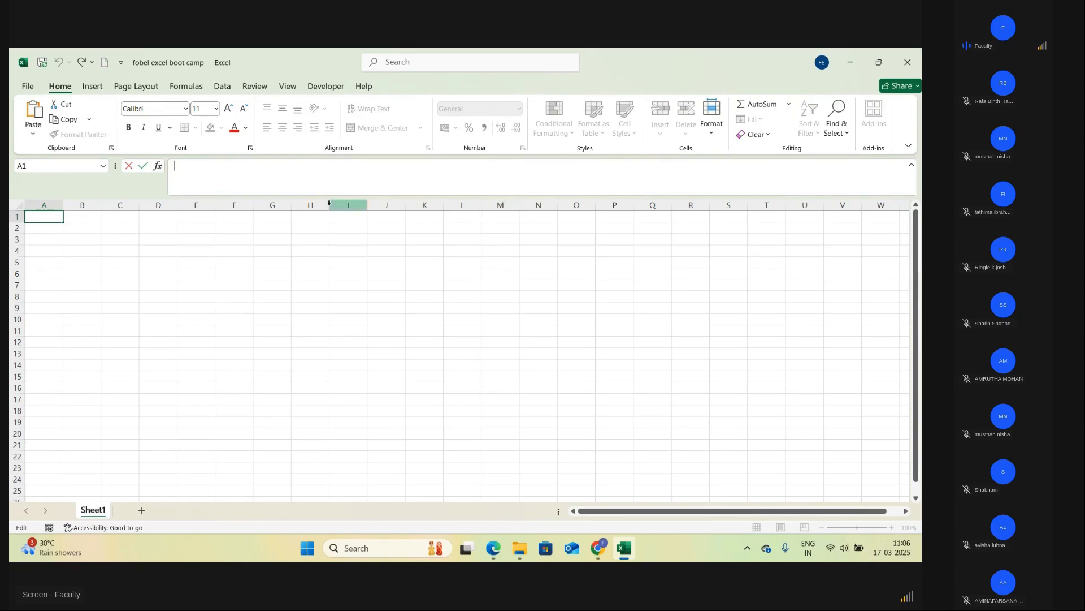
- Enter the word "text" in cell F4 and again in cell I5
{"action": "left_click", "coordinate": [234, 250]}
{"action": "left_click", "coordinate": [211, 170]}
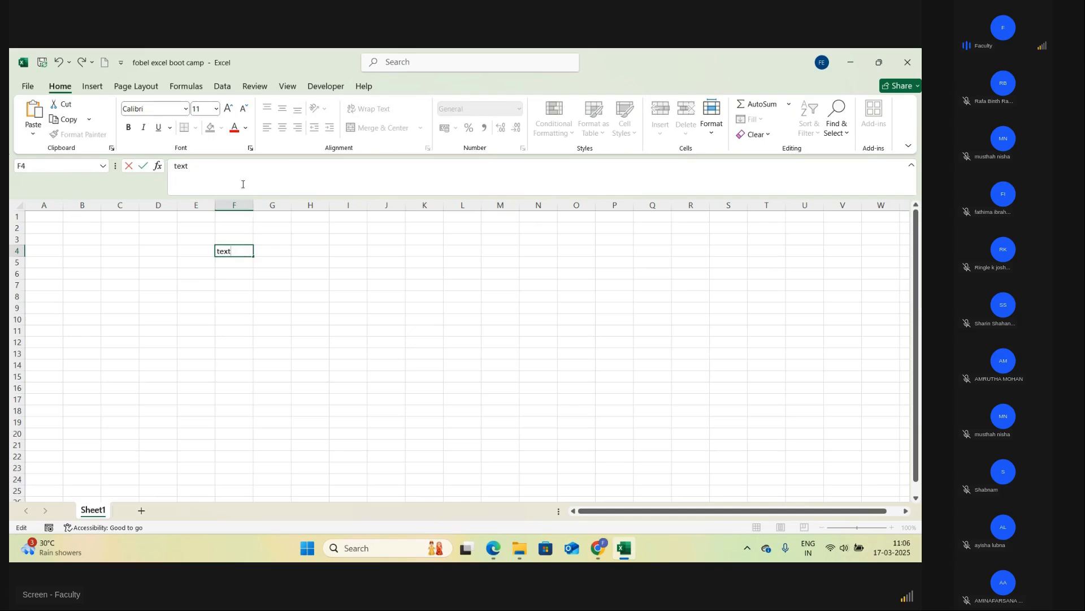
{"action": "left_click", "coordinate": [331, 261]}
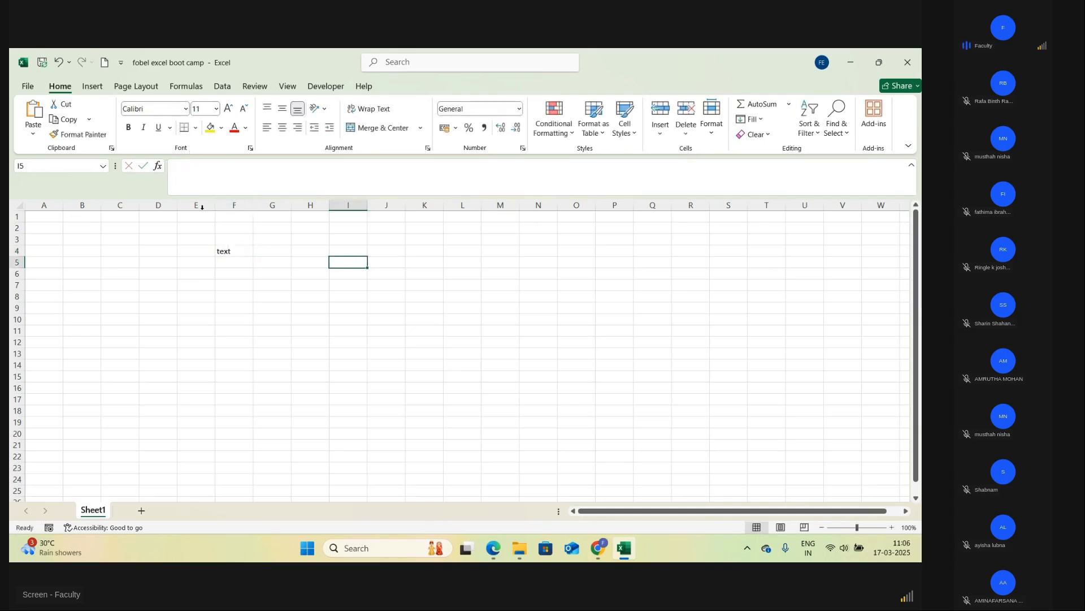
{"action": "left_click", "coordinate": [176, 166]}
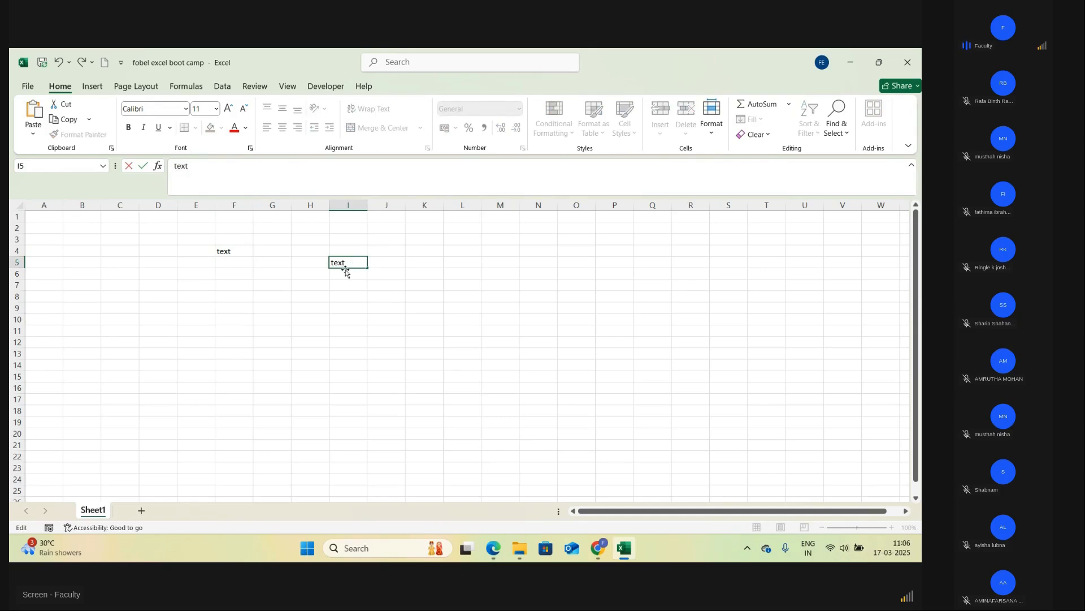
{"action": "left_click", "coordinate": [399, 273]}
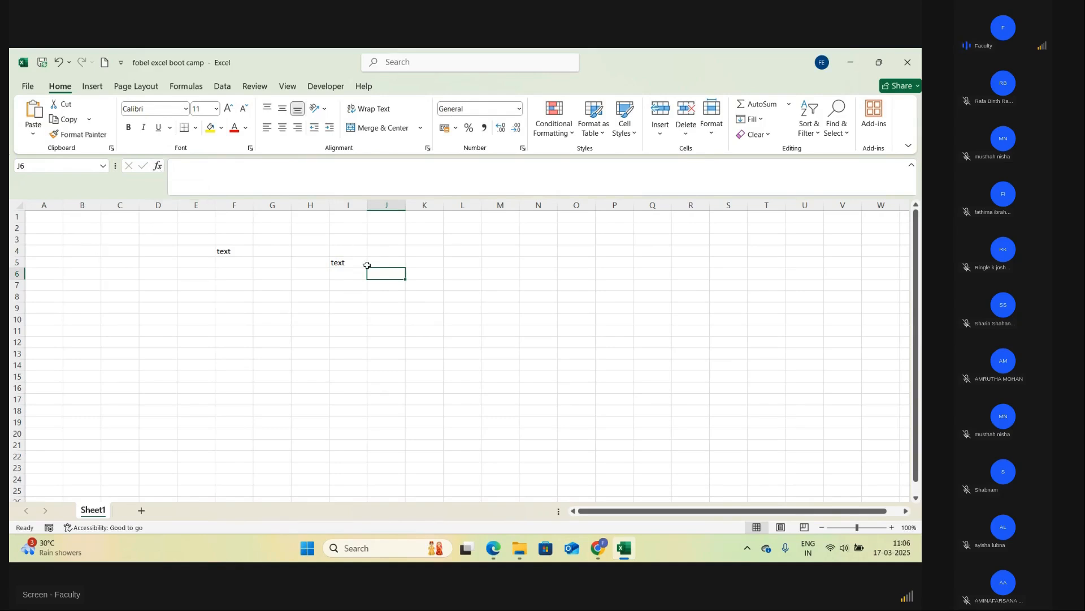
- Open Insert Function for cell J6, look over the available function categories and cancel
{"action": "left_click", "coordinate": [158, 166]}
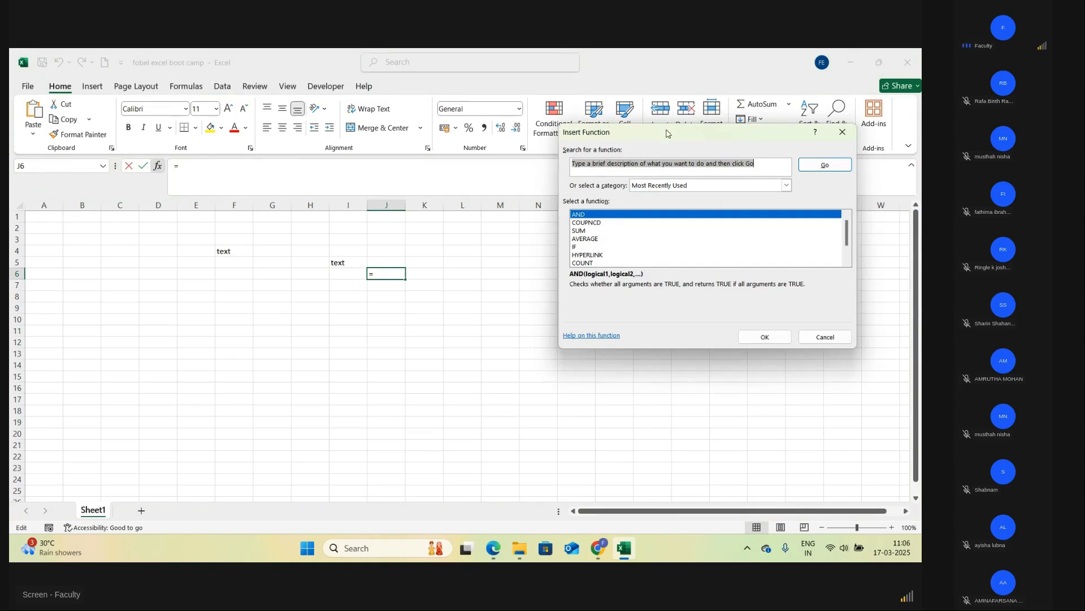
{"action": "left_click_drag", "start_coordinate": [663, 136], "coordinate": [578, 150]}
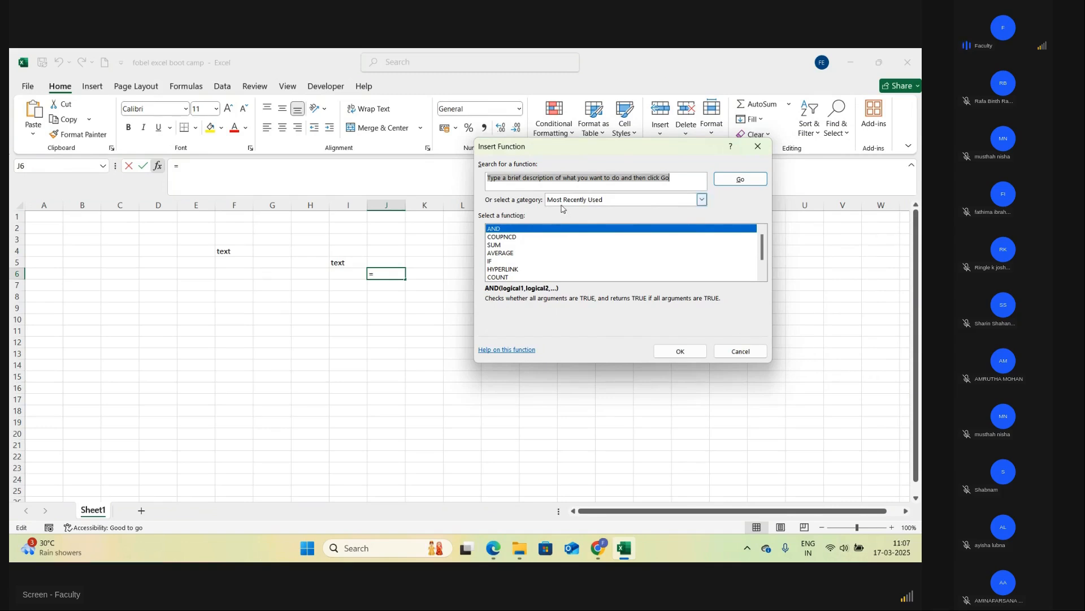
{"action": "left_click", "coordinate": [693, 201]}
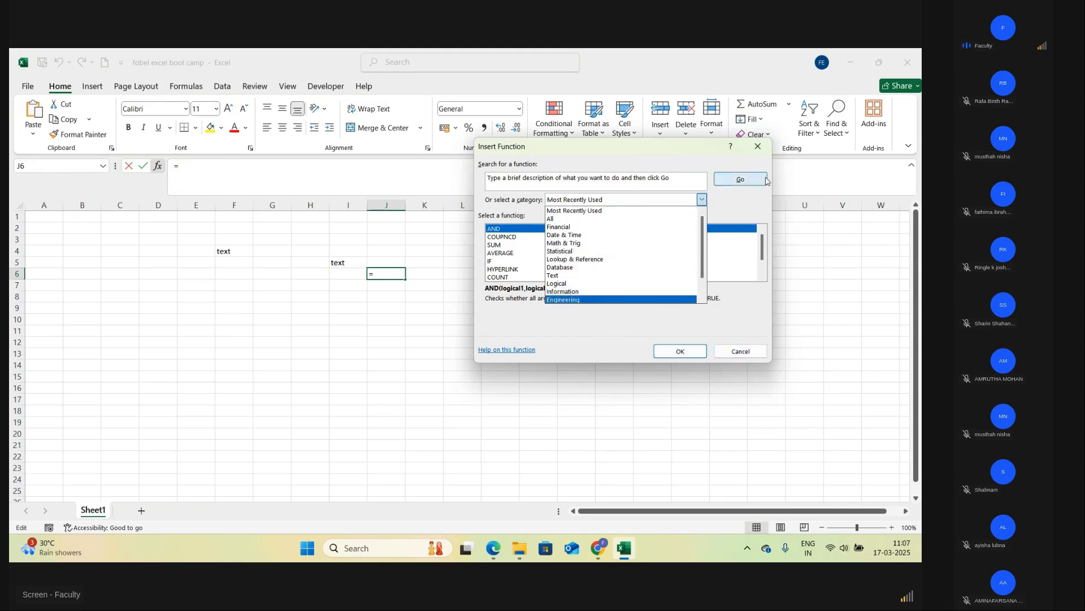
{"action": "left_click", "coordinate": [760, 354]}
{"action": "left_click", "coordinate": [759, 354]}
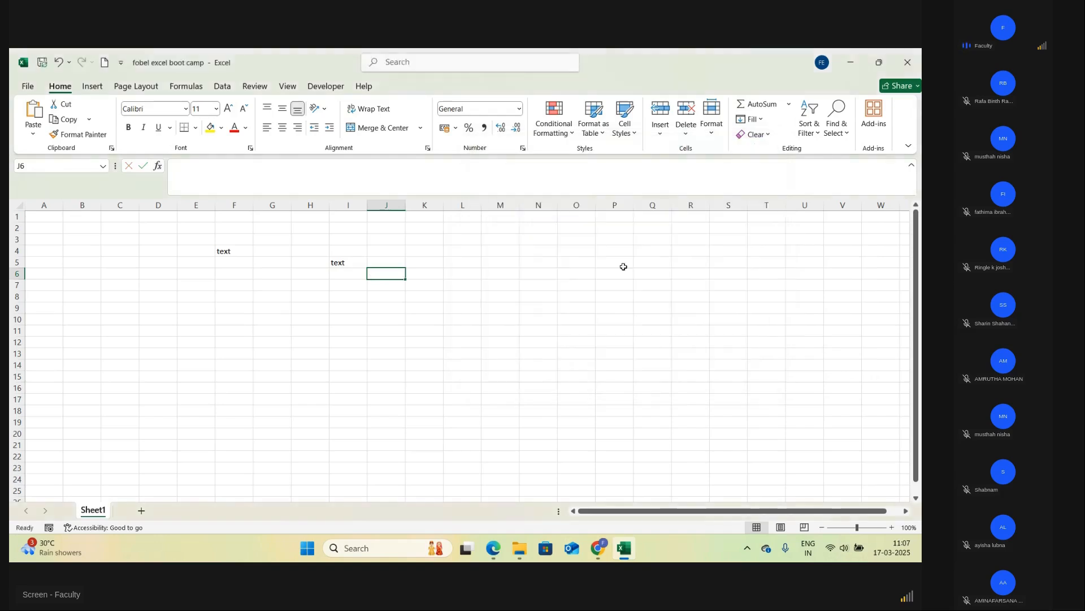
- Look at the AND function's arguments for cell J6 and cancel without inserting it
{"action": "left_click", "coordinate": [158, 166]}
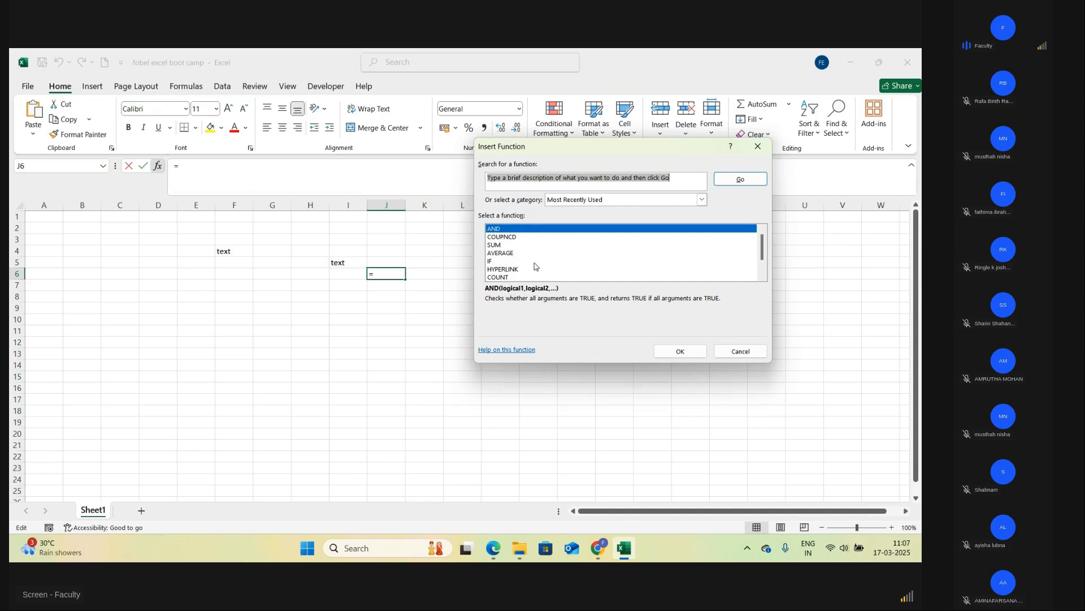
{"action": "left_click", "coordinate": [683, 350]}
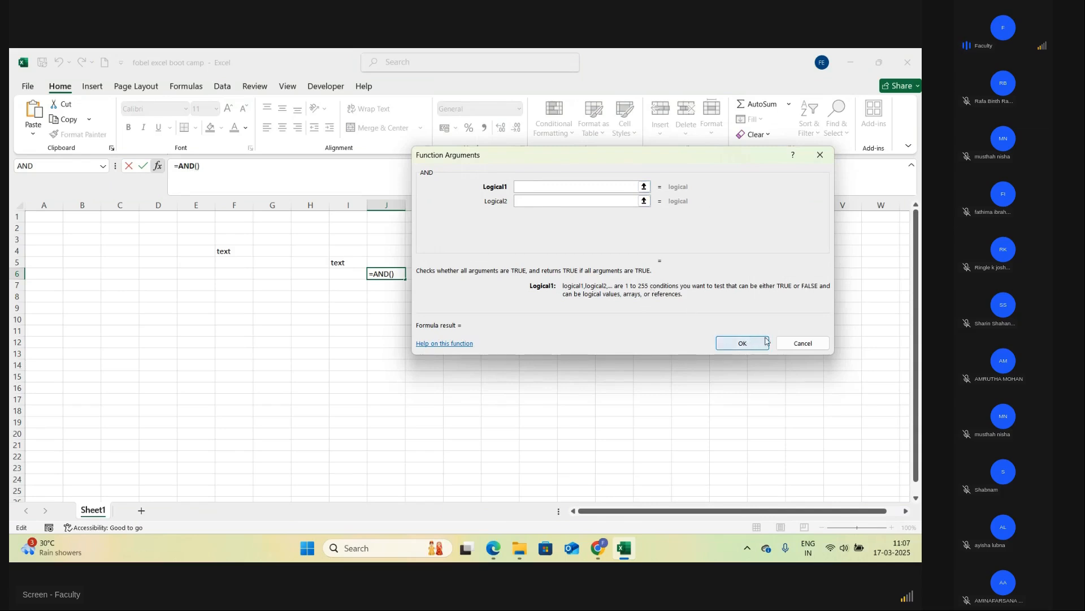
{"action": "left_click", "coordinate": [793, 346]}
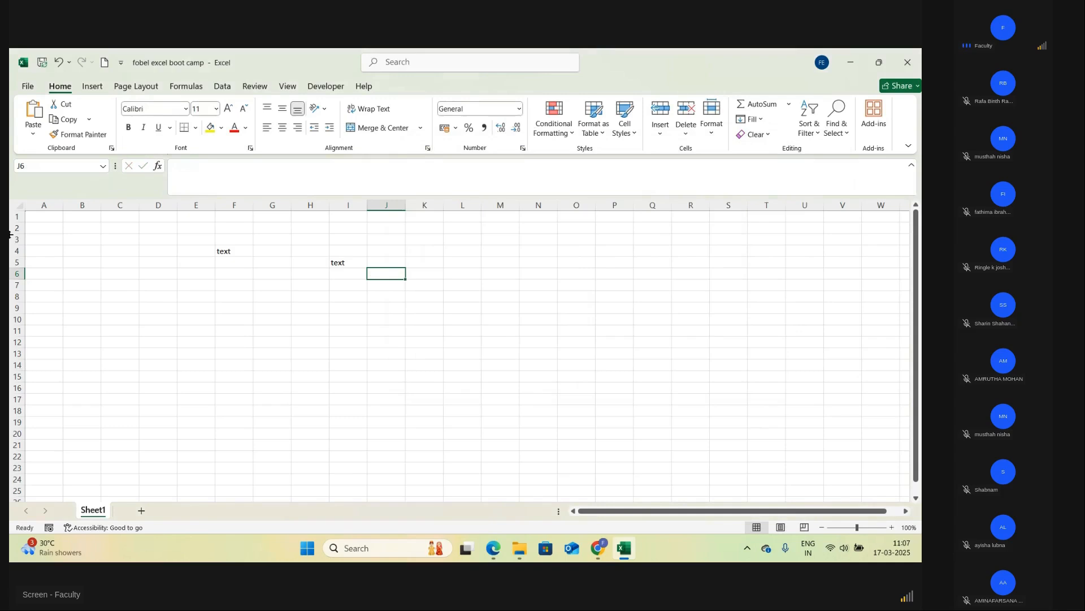
- Look over the Insert commands on the ribbon, select cell N13 and return to the Home commands
{"action": "left_click", "coordinate": [93, 86]}
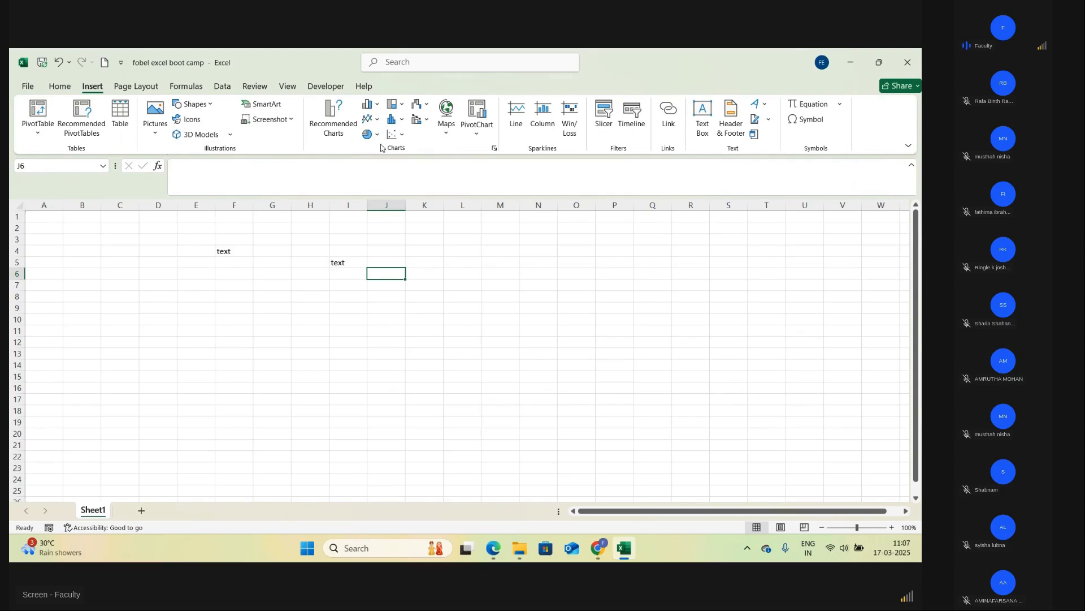
{"action": "left_click", "coordinate": [526, 354]}
{"action": "scroll", "coordinate": [571, 297], "scroll_direction": "down", "scroll_amount": 2}
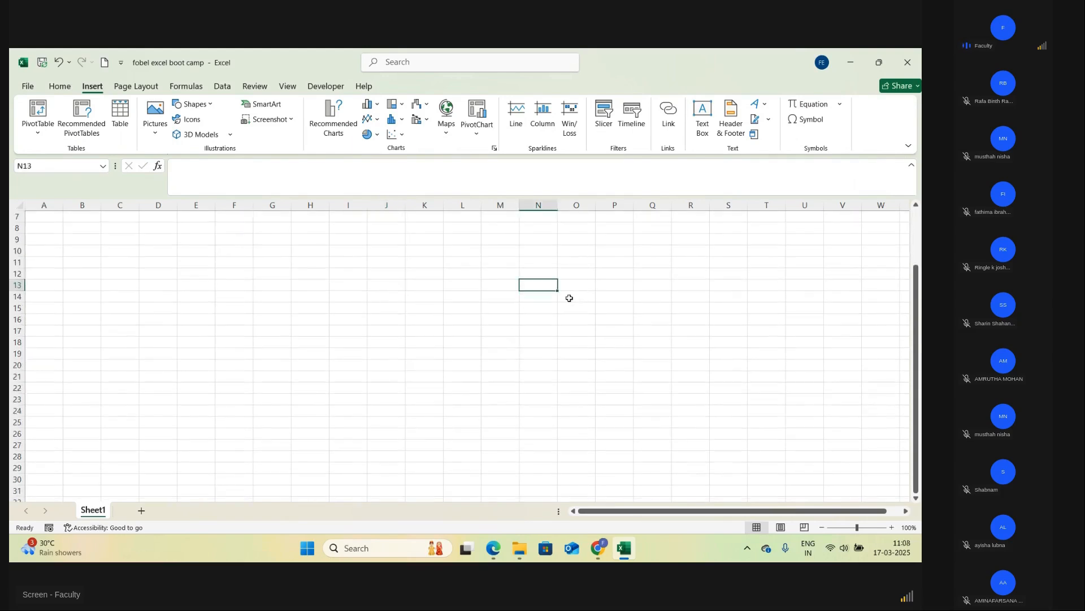
{"action": "scroll", "coordinate": [426, 346], "scroll_direction": "up", "scroll_amount": 2}
{"action": "left_click", "coordinate": [60, 86]}
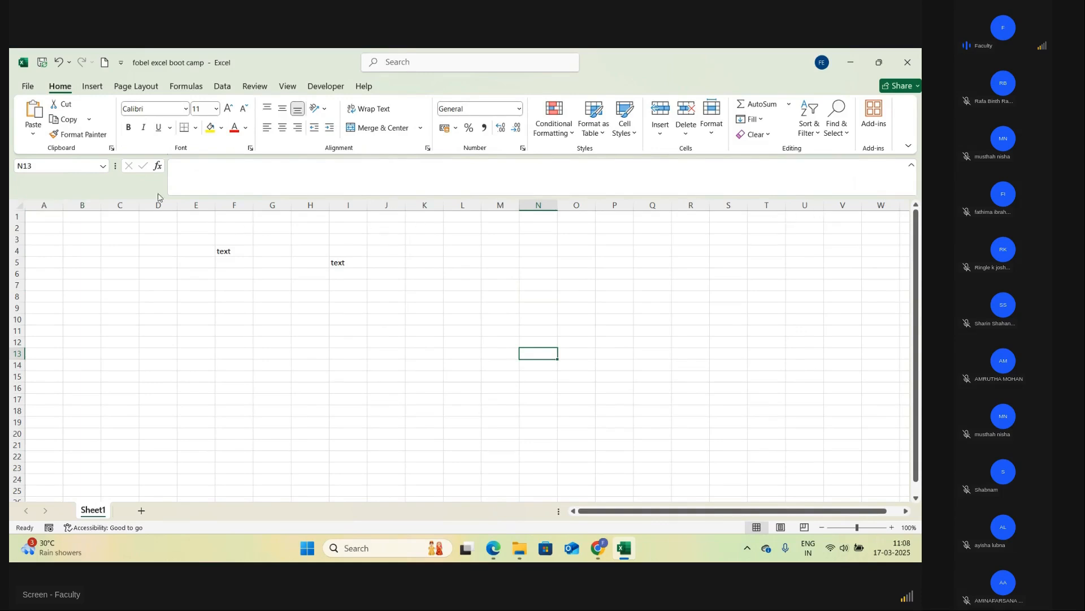
- Jump from cell A1 to the last column, XFD, and back, and to the last row, 1048576, and back
{"action": "left_click", "coordinate": [51, 215]}
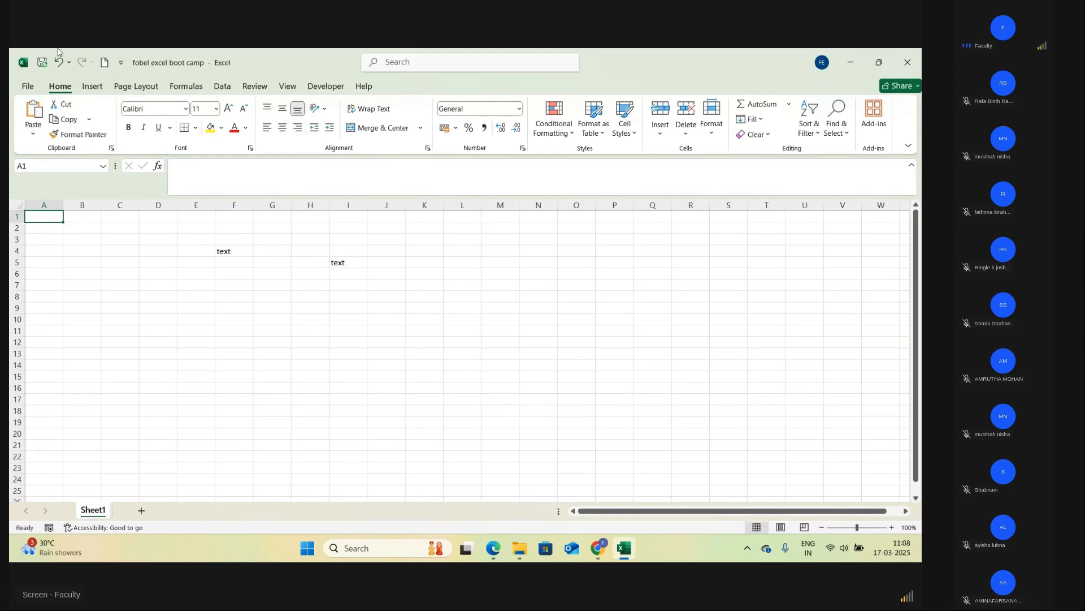
{"action": "key", "text": "ctrl+Right"}
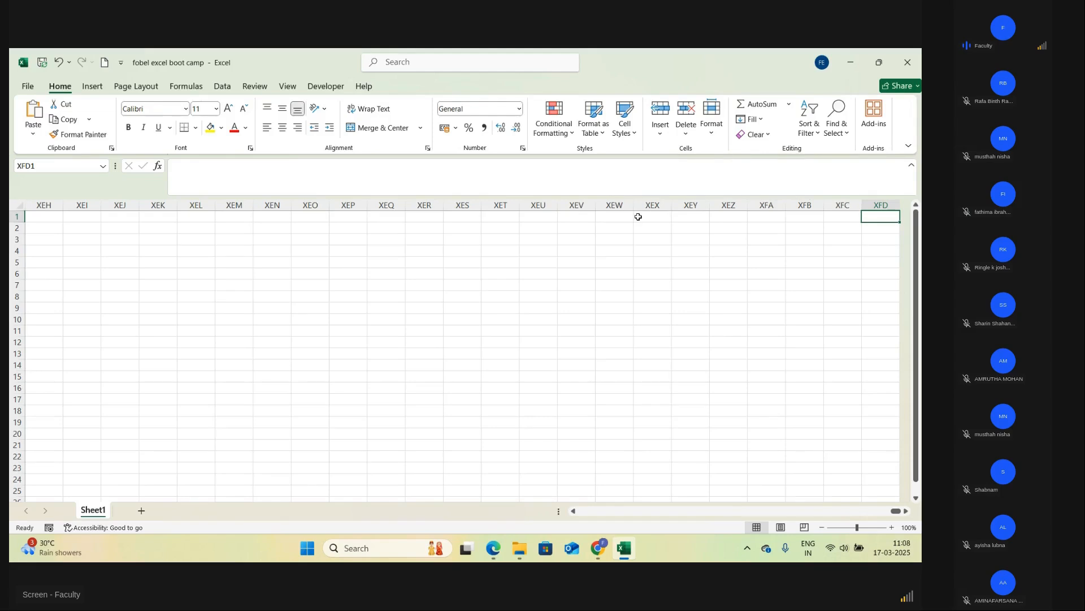
{"action": "key", "text": "ctrl+Left"}
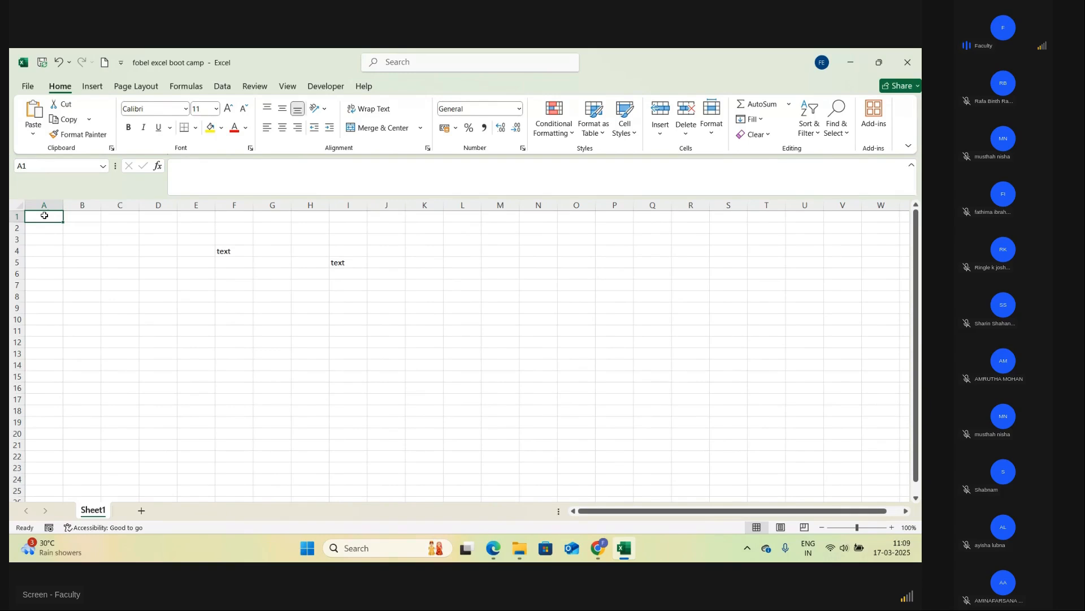
{"action": "key", "text": "ctrl+Down"}
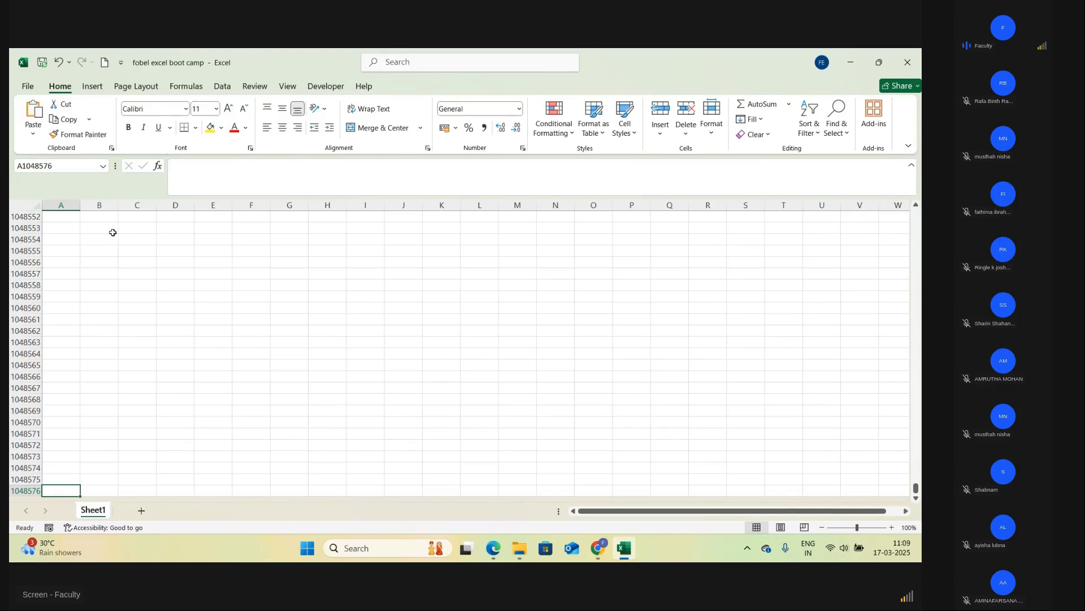
{"action": "key", "text": "ctrl+Up"}
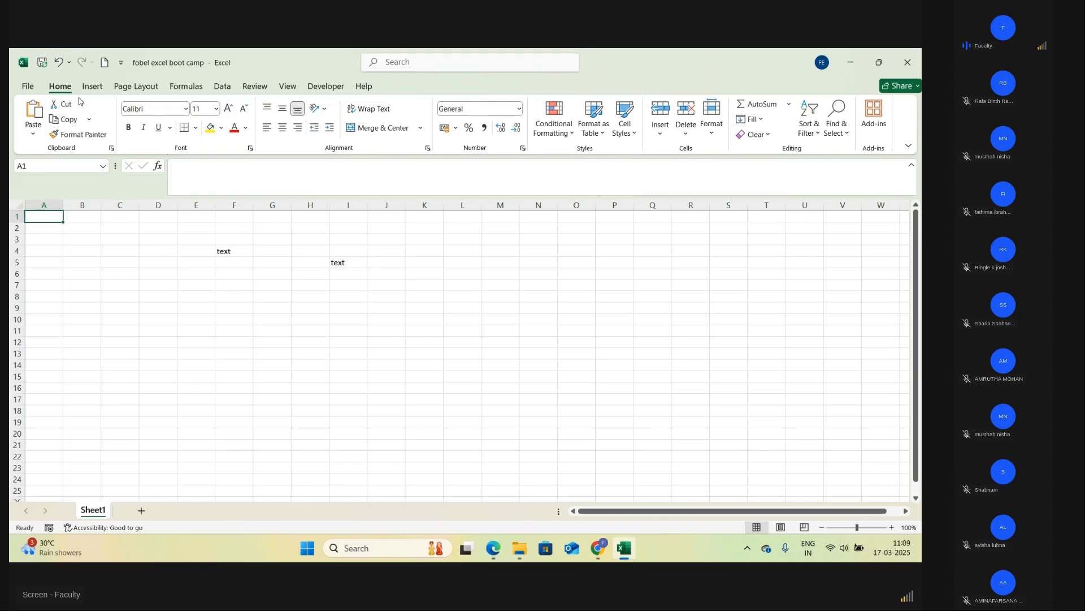
- Select the entire worksheet, and reduce the selection to the single cell B3
{"action": "left_click", "coordinate": [21, 206]}
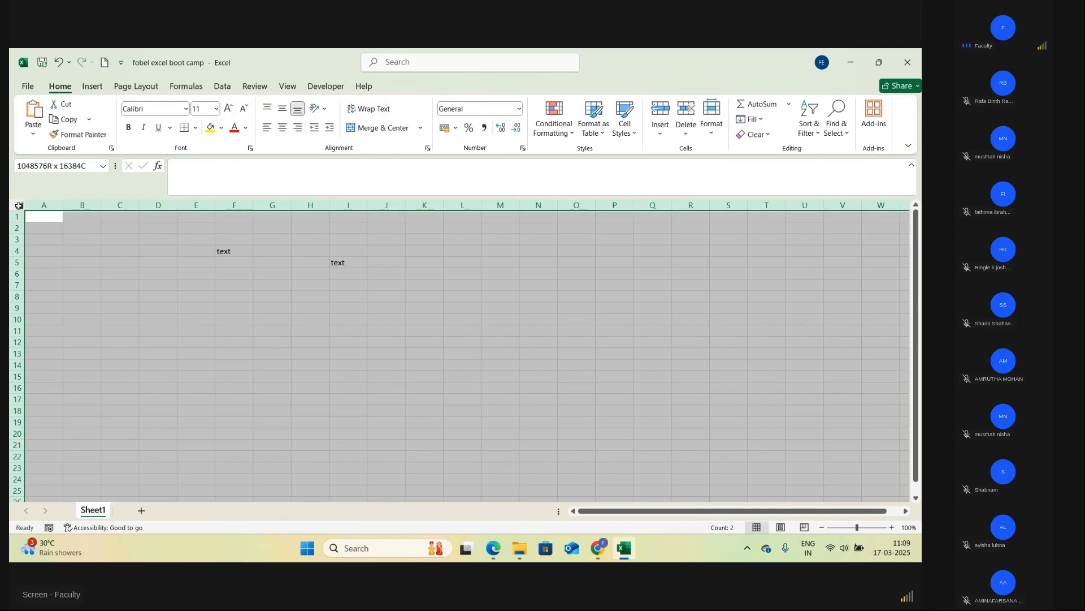
{"action": "left_click", "coordinate": [71, 239]}
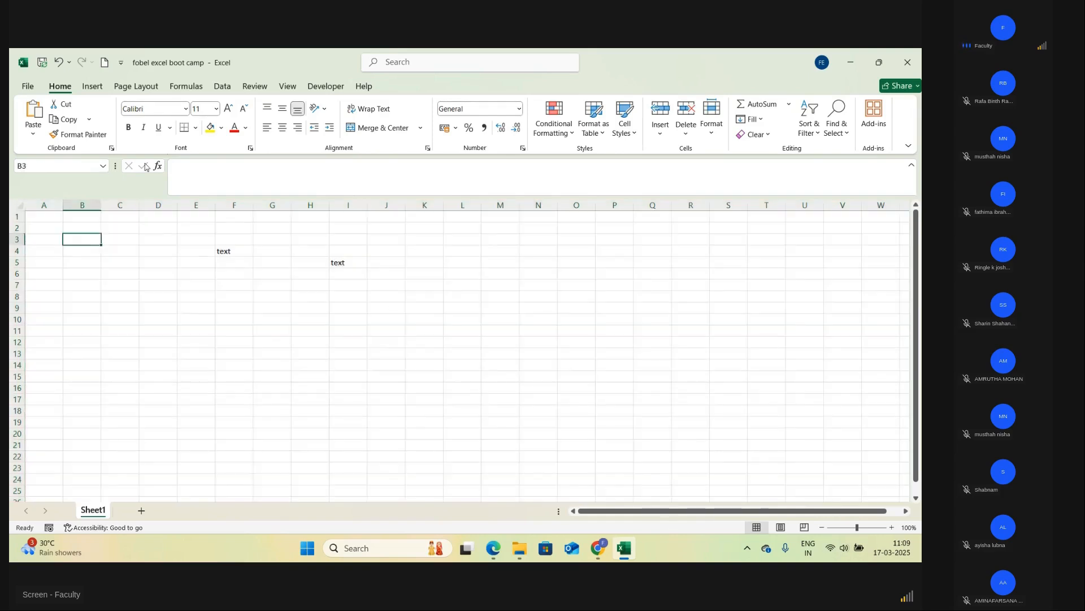
{"action": "scroll", "coordinate": [172, 273], "scroll_direction": "down", "scroll_amount": 1}
{"action": "scroll", "coordinate": [220, 334], "scroll_direction": "up", "scroll_amount": 1}
{"action": "scroll", "coordinate": [432, 353], "scroll_direction": "down", "scroll_amount": 1}
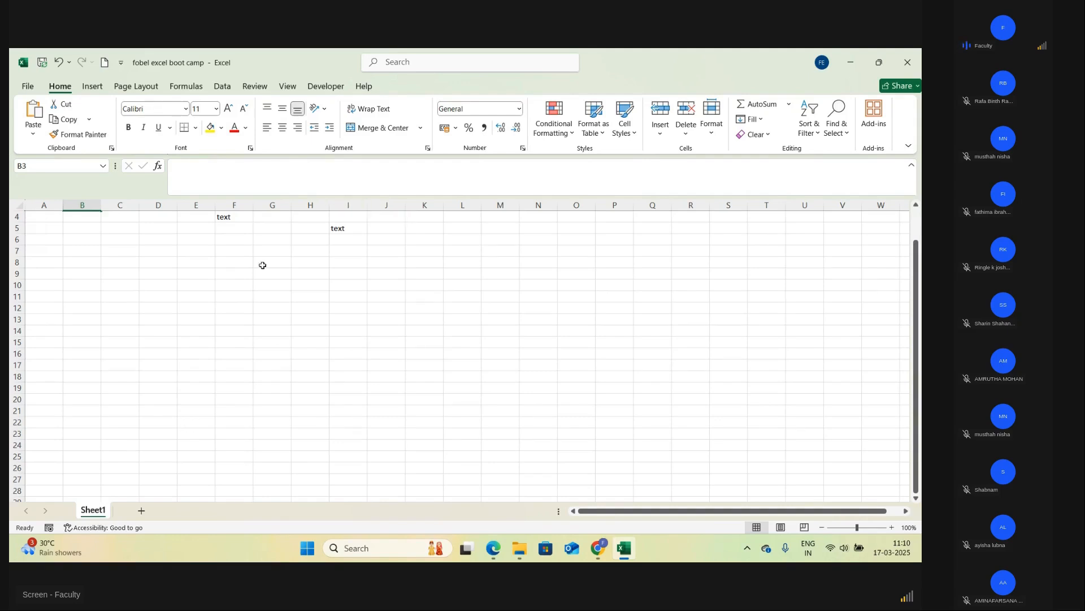
- Add three new blank worksheets after Sheet1
{"action": "left_click", "coordinate": [142, 512]}
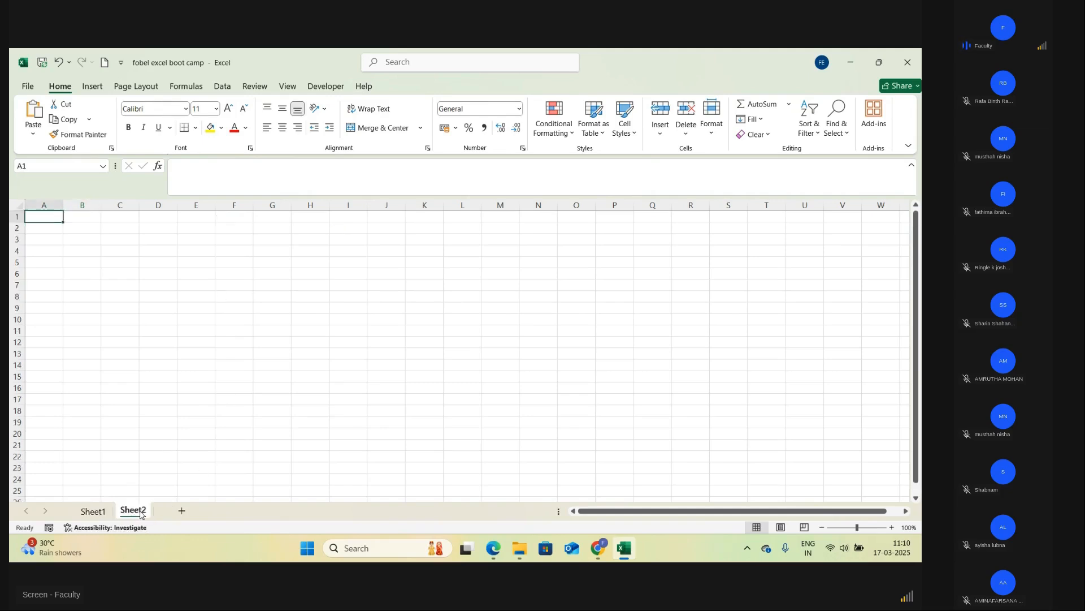
{"action": "left_click", "coordinate": [181, 510]}
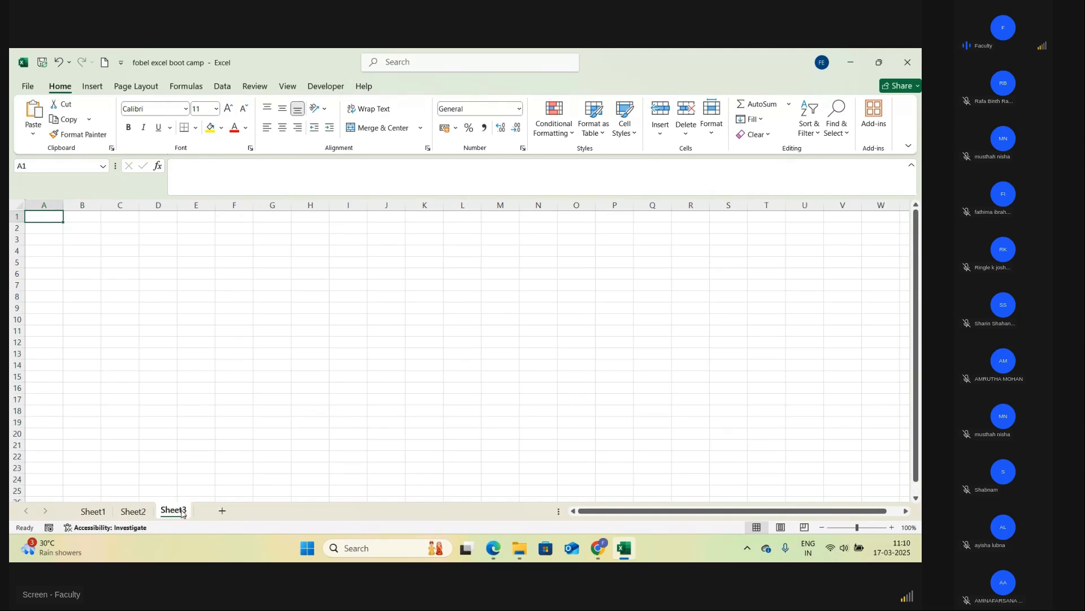
{"action": "left_click", "coordinate": [222, 511]}
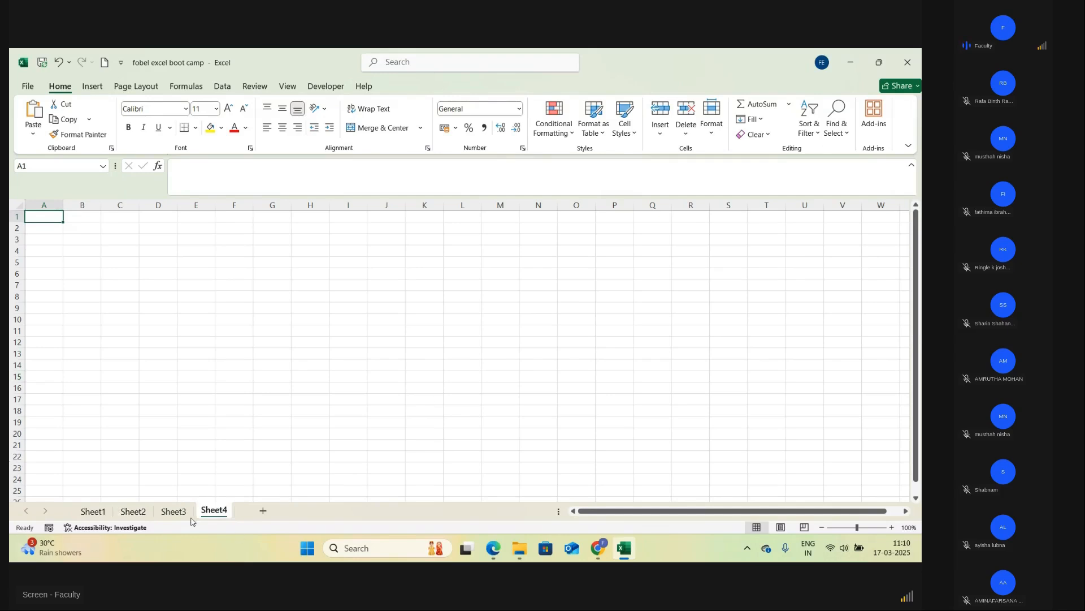
- Switch through the worksheets Sheet1, Sheet2 and Sheet3 in turn
{"action": "left_click", "coordinate": [95, 511]}
{"action": "left_click", "coordinate": [133, 511]}
{"action": "left_click", "coordinate": [171, 512]}
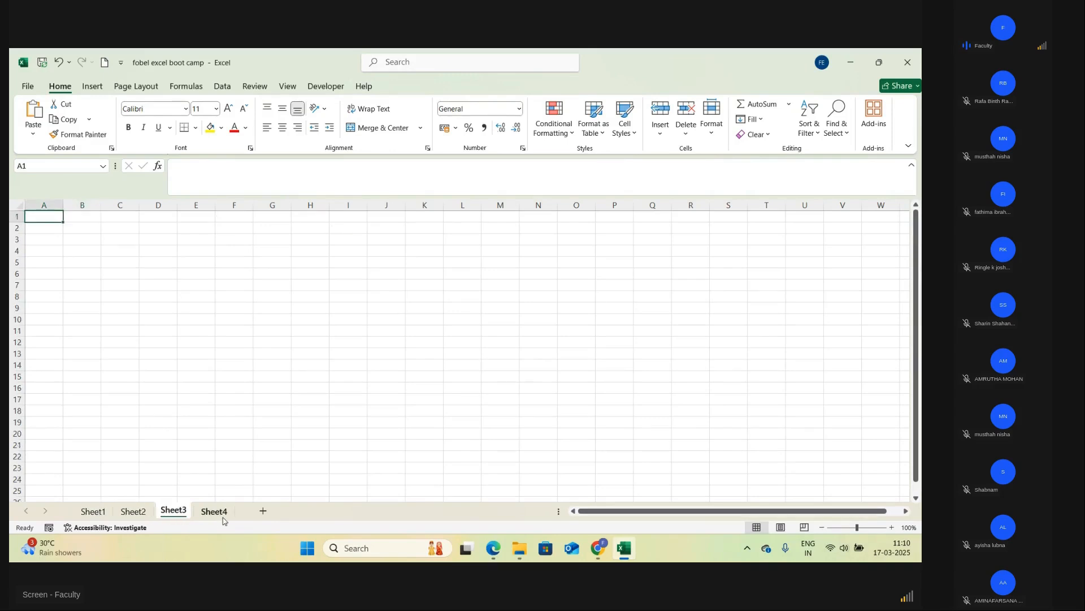
- View the Sheet4 worksheet, return to Sheet1 and rename it as fobel
{"action": "left_click", "coordinate": [223, 512]}
{"action": "left_click", "coordinate": [96, 510]}
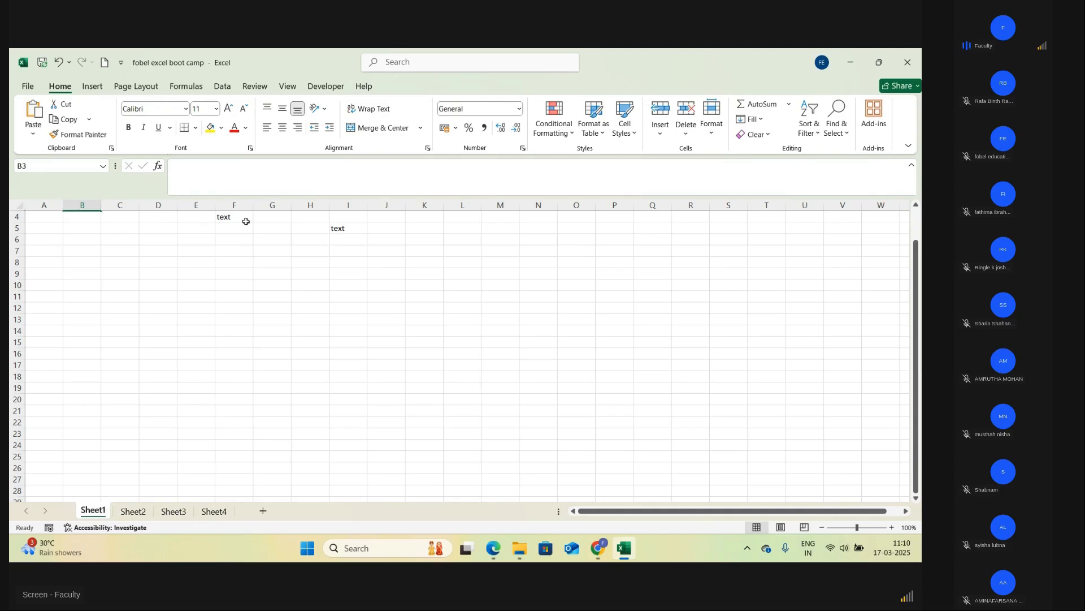
{"action": "double_click", "coordinate": [103, 511]}
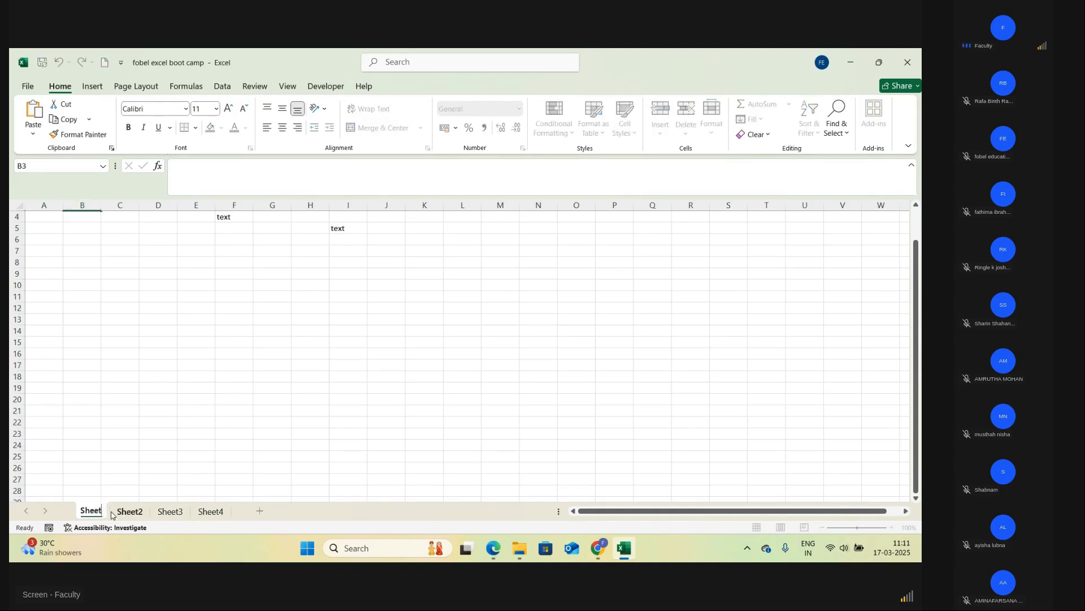
{"action": "key", "text": "BackSpace"}
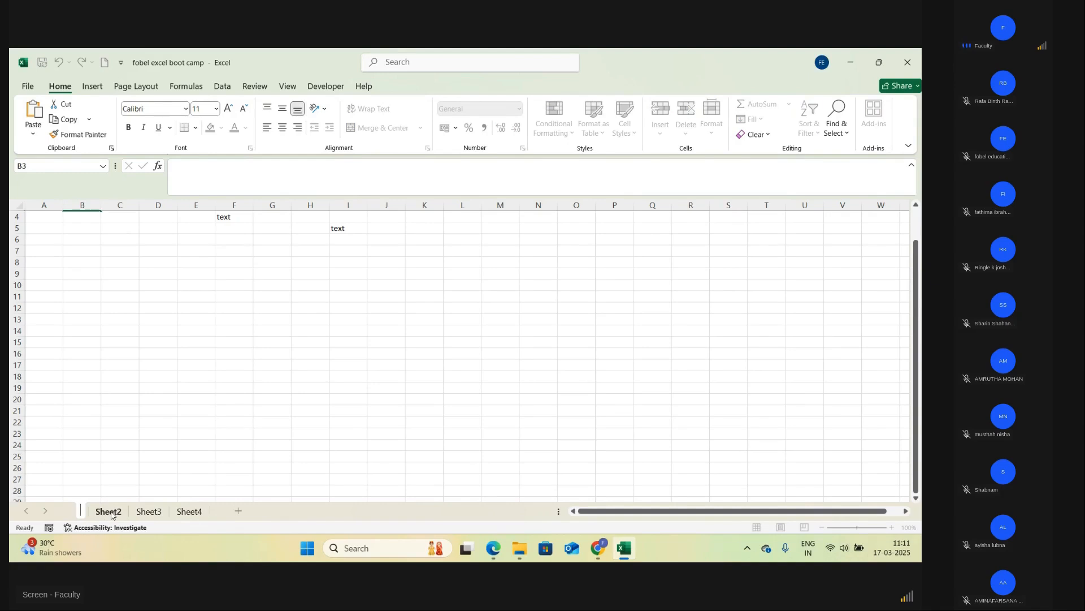
{"action": "type", "text": "fobe"}
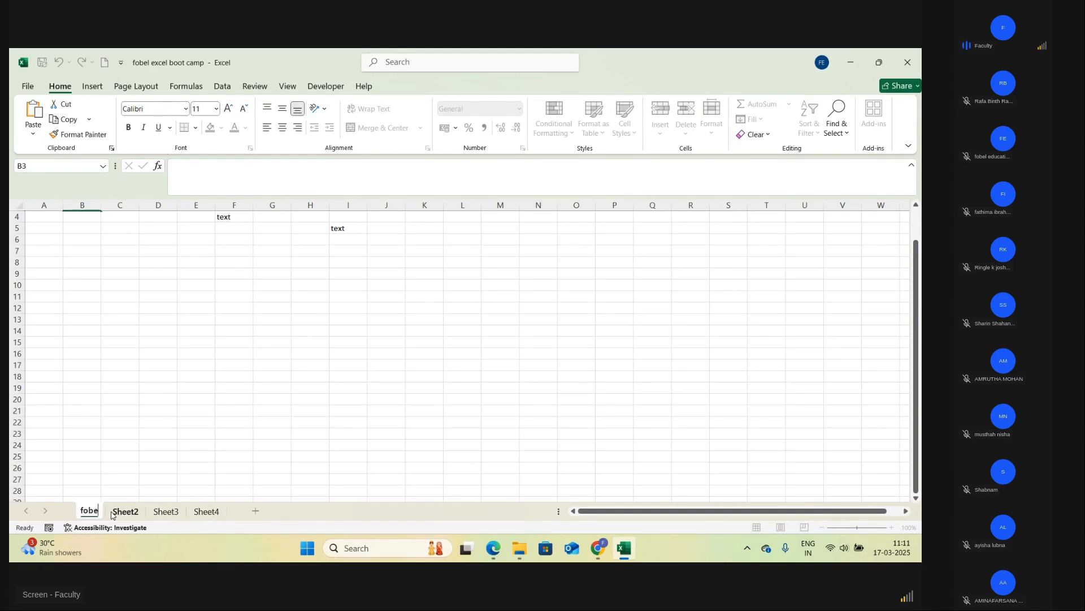
{"action": "type", "text": "l"}
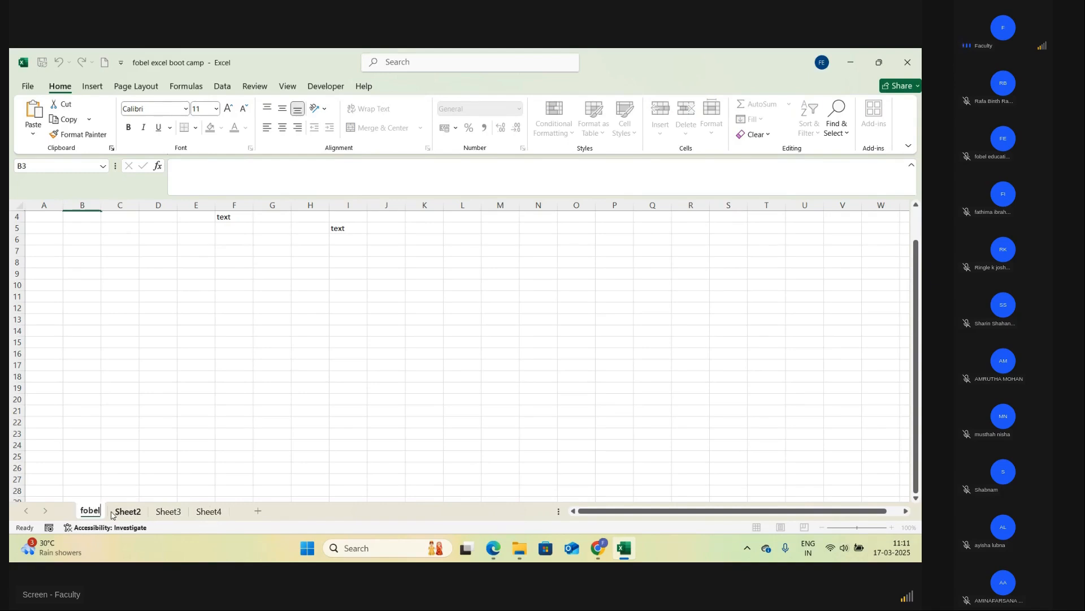
{"action": "left_click", "coordinate": [116, 477]}
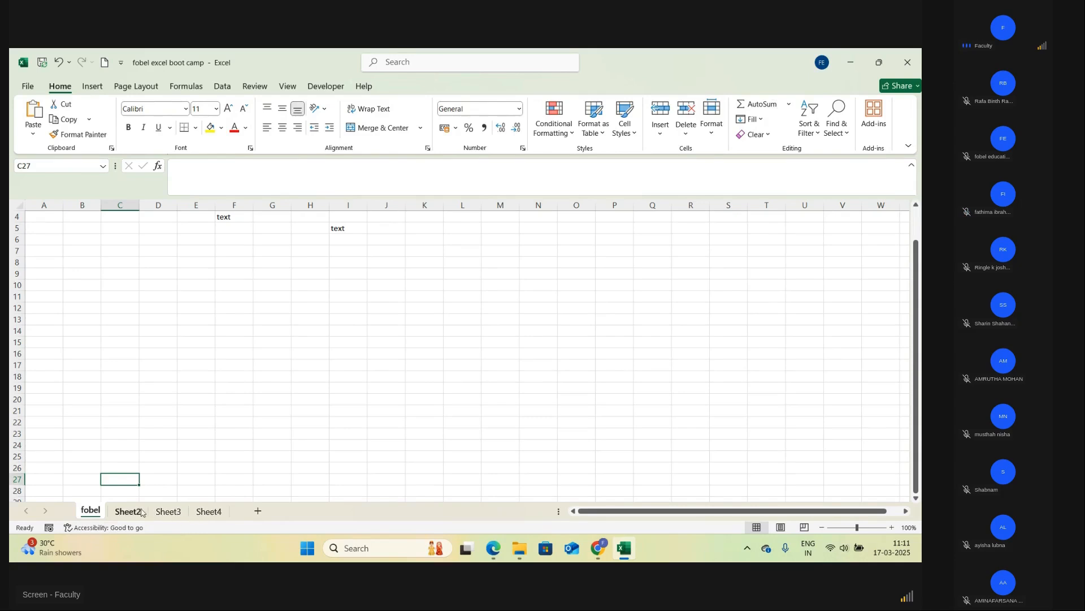
- Delete the worksheets Sheet4, Sheet3 and Sheet2, keeping only the fobel sheet
{"action": "left_click", "coordinate": [215, 511]}
{"action": "right_click", "coordinate": [217, 511]}
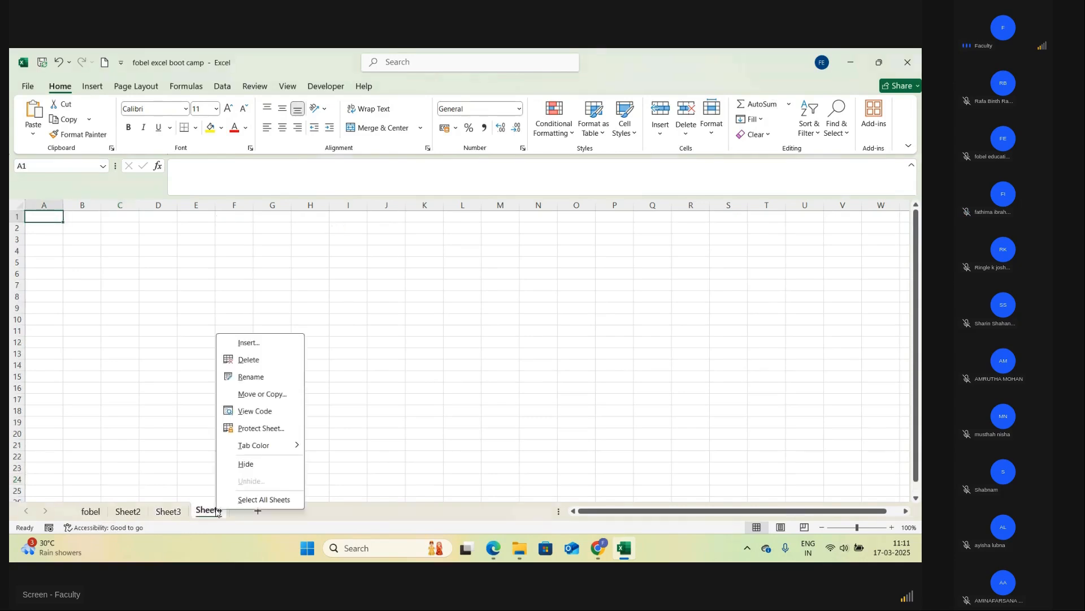
{"action": "left_click", "coordinate": [251, 359]}
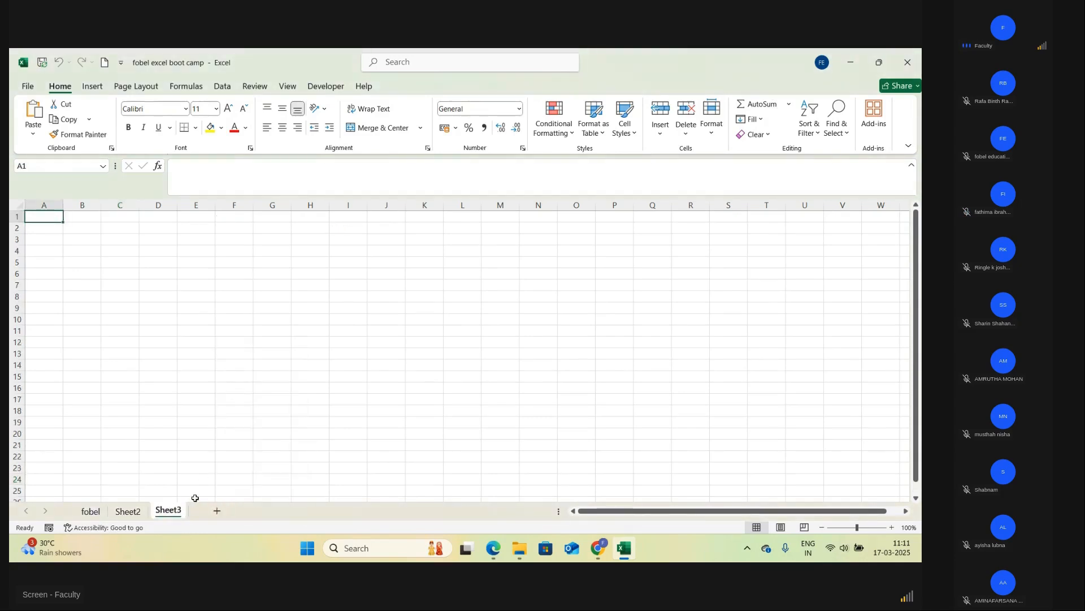
{"action": "right_click", "coordinate": [163, 512]}
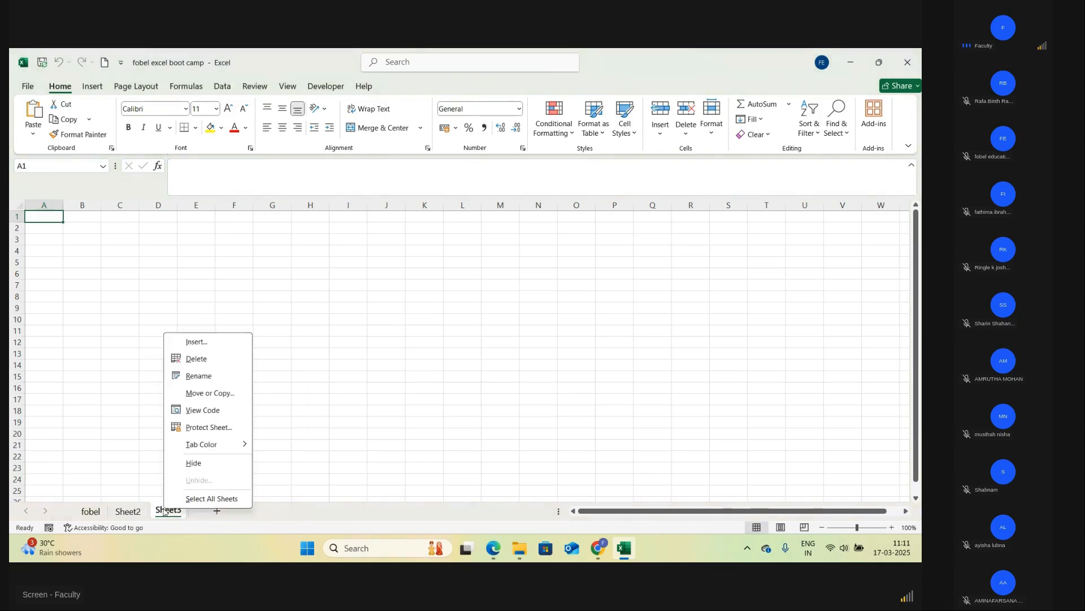
{"action": "left_click", "coordinate": [198, 358]}
{"action": "right_click", "coordinate": [135, 512]}
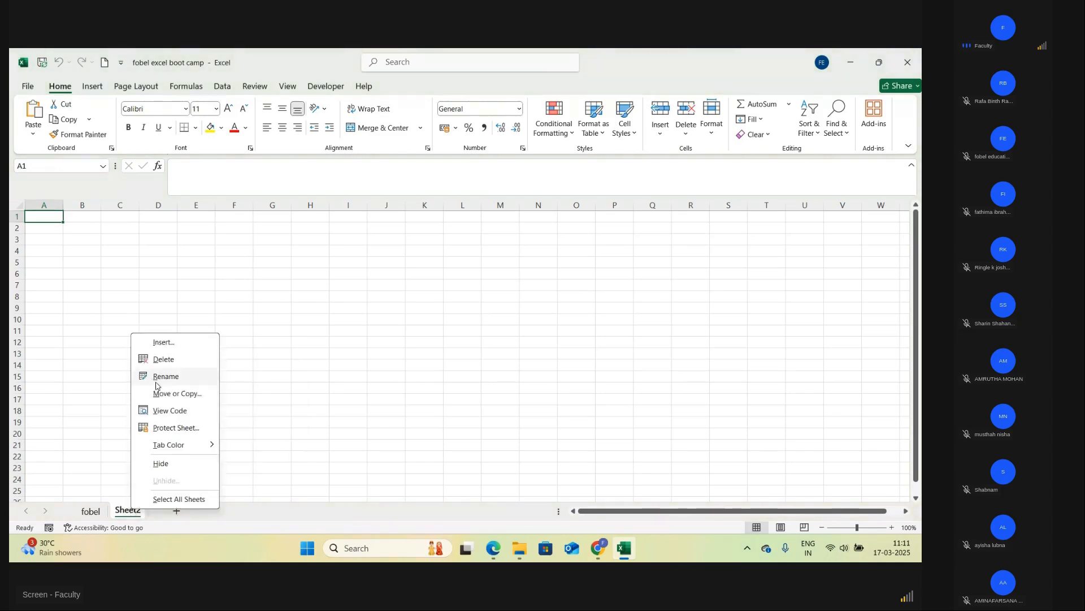
{"action": "left_click", "coordinate": [177, 360]}
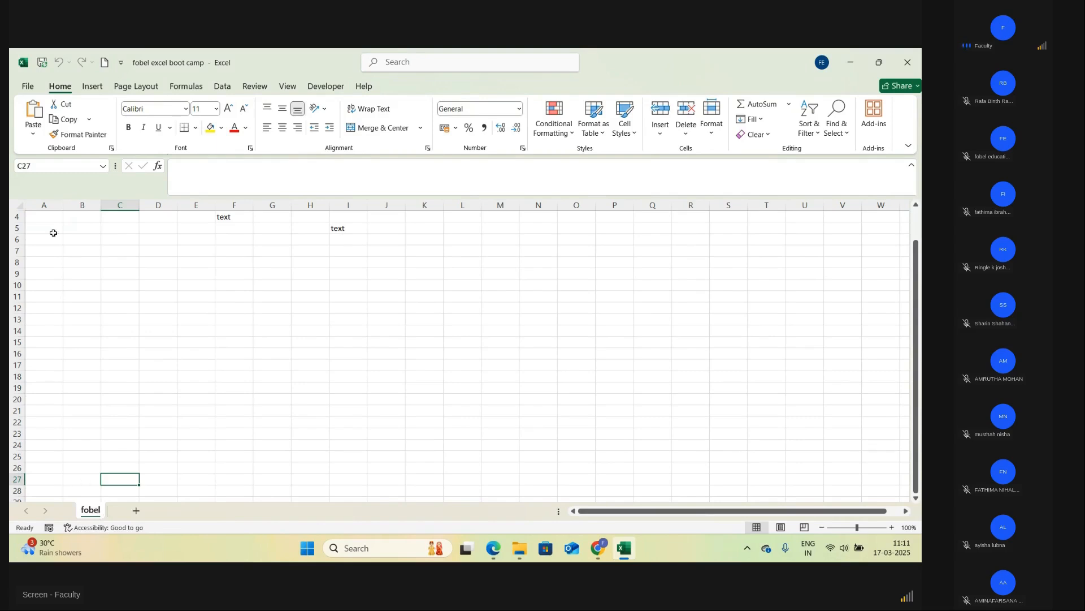
- Add three new blank worksheets after the fobel sheet and switch to the middle one
{"action": "left_click", "coordinate": [136, 512]}
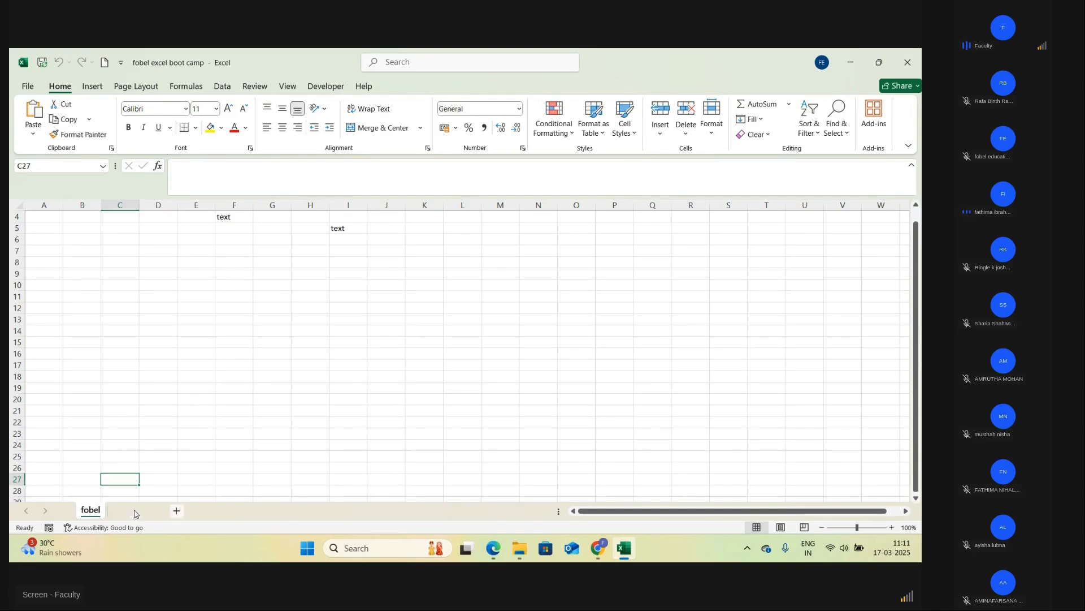
{"action": "left_click", "coordinate": [175, 511]}
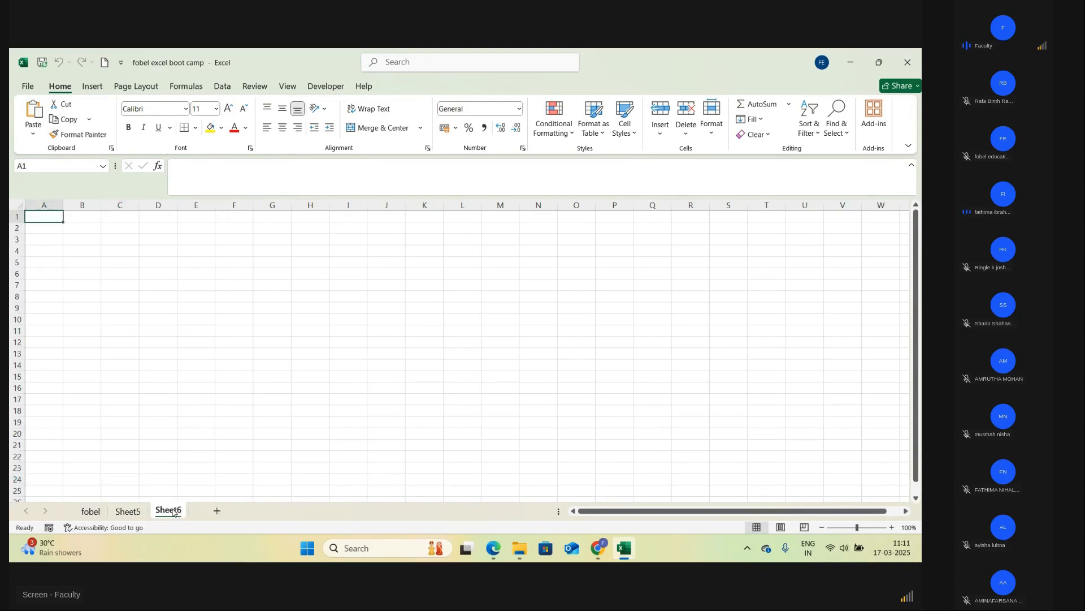
{"action": "left_click", "coordinate": [215, 512]}
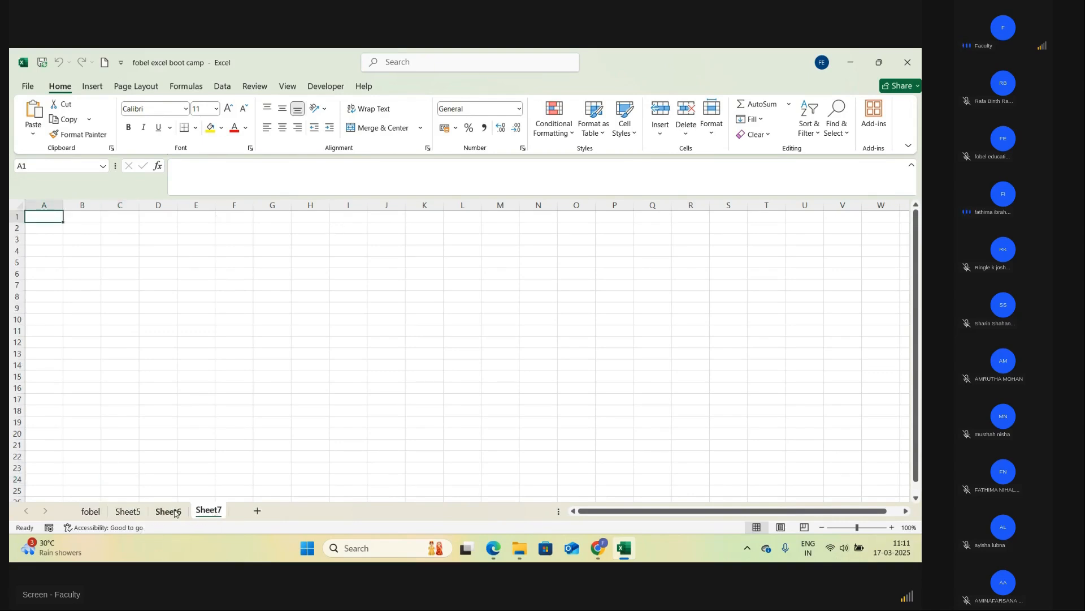
{"action": "left_click", "coordinate": [135, 514]}
{"action": "left_click", "coordinate": [165, 512]}
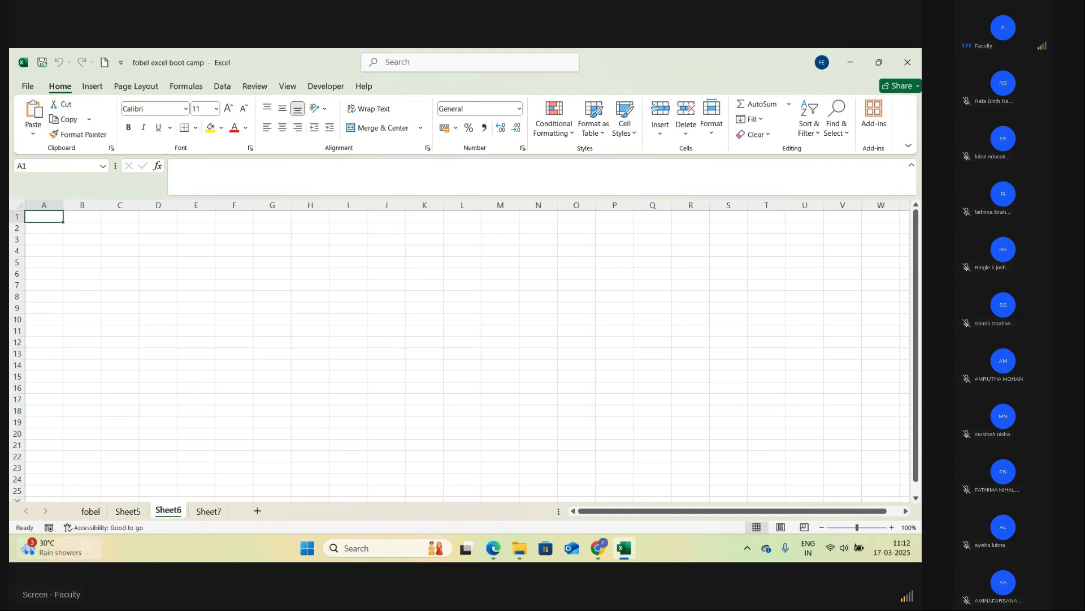
- Select cell Q13, zoom the worksheet in and out several times, and set it back to 100%
{"action": "left_click", "coordinate": [662, 358]}
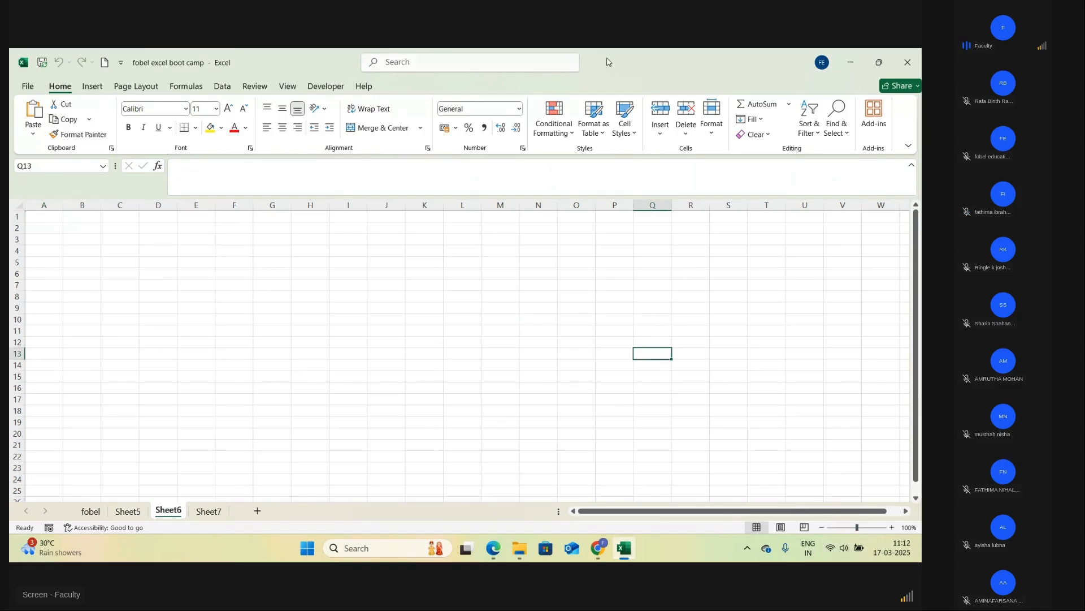
{"action": "left_click", "coordinate": [861, 530]}
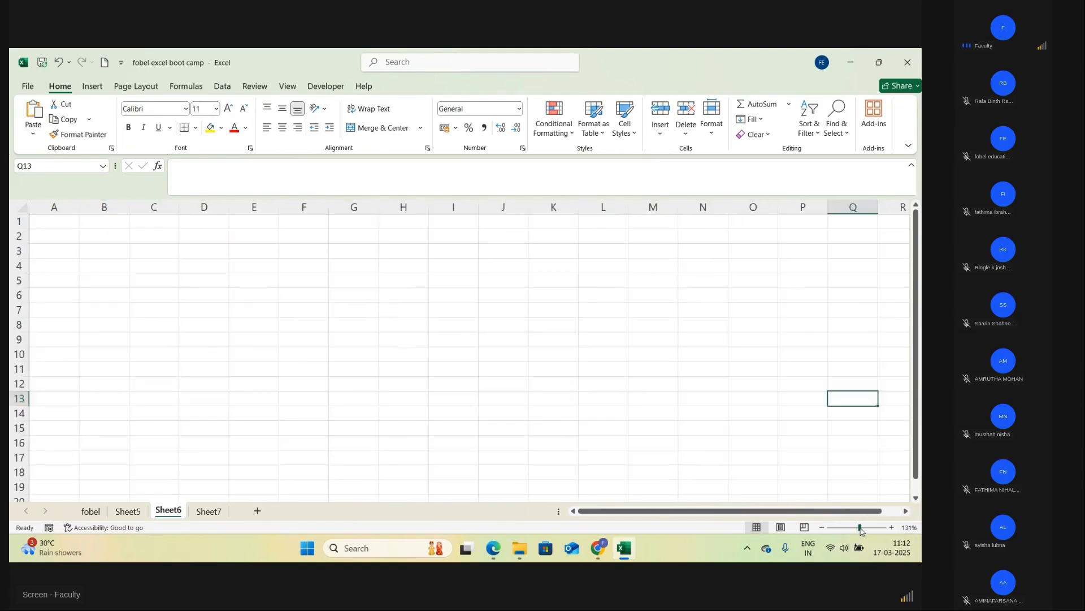
{"action": "left_click", "coordinate": [876, 530]}
{"action": "left_click", "coordinate": [848, 530]}
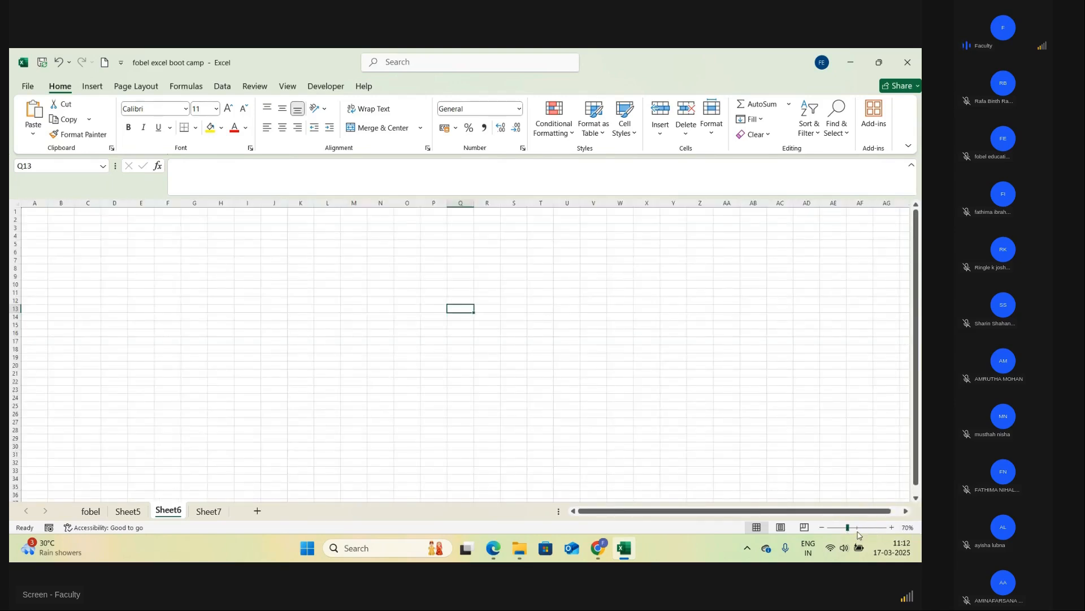
{"action": "left_click", "coordinate": [859, 529]}
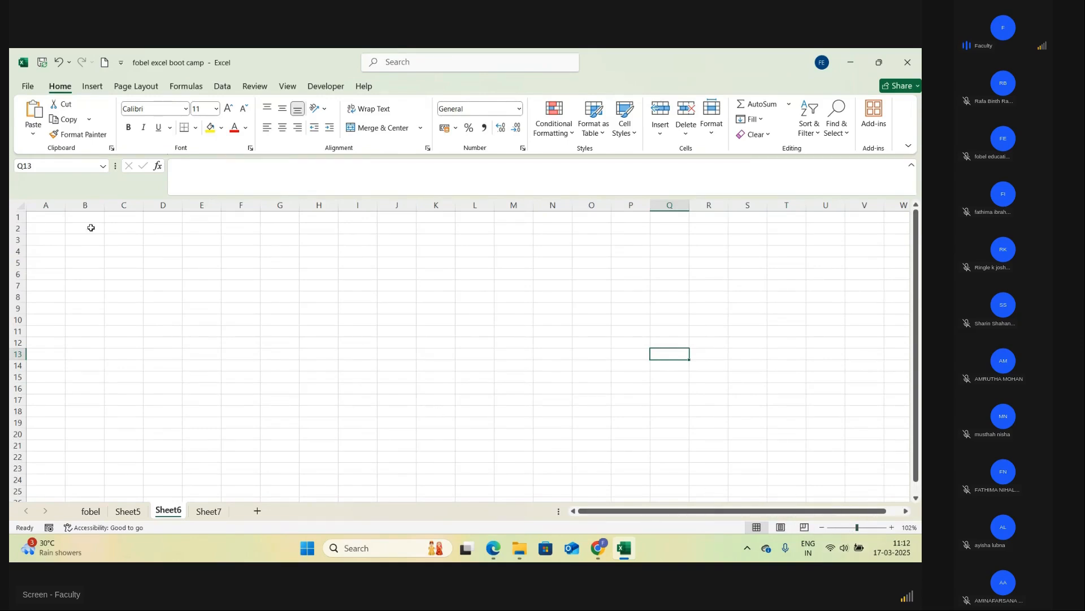
{"action": "scroll", "coordinate": [402, 376], "scroll_direction": "down", "scroll_amount": 1, "text": "ctrl"}
{"action": "scroll", "coordinate": [402, 376], "scroll_direction": "down", "scroll_amount": 4, "text": "ctrl"}
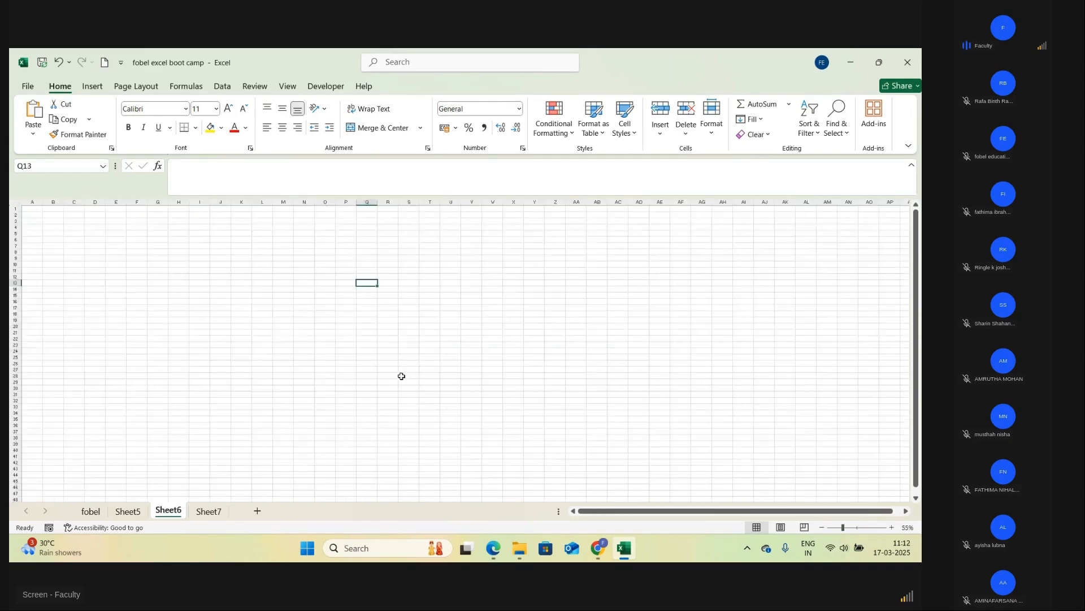
{"action": "scroll", "coordinate": [401, 376], "scroll_direction": "up", "scroll_amount": 6, "text": "ctrl"}
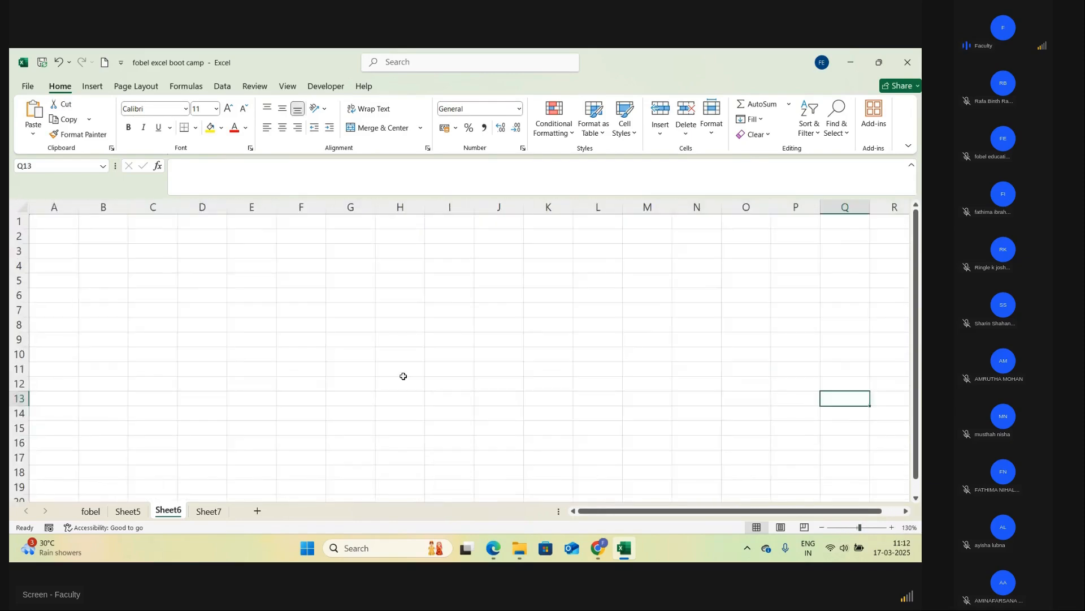
{"action": "scroll", "coordinate": [403, 376], "scroll_direction": "down", "scroll_amount": 2, "text": "ctrl"}
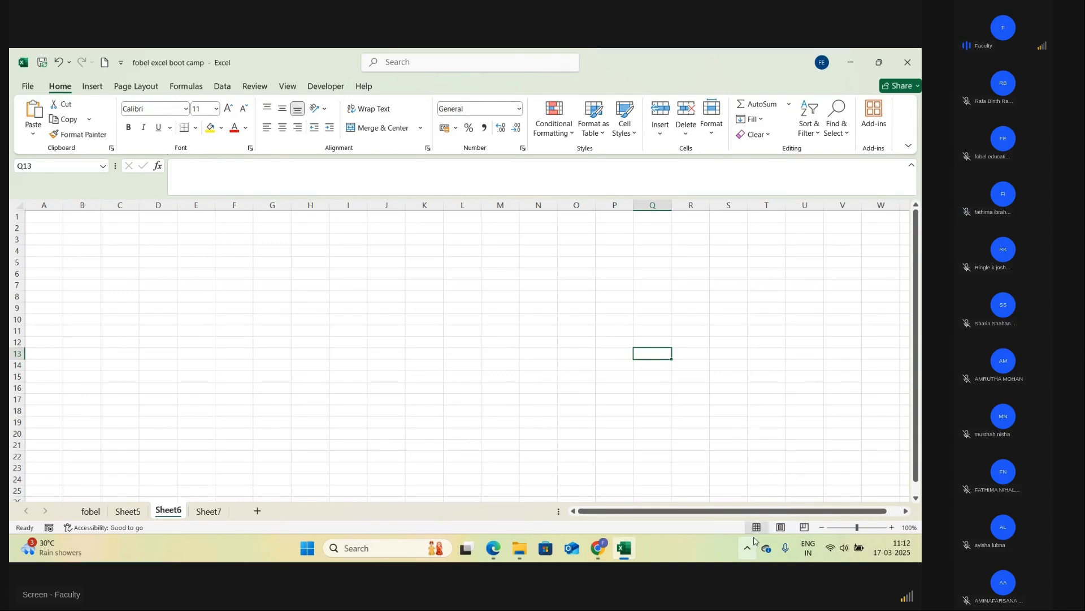
- Show Sheet6 in Page Layout and Page Break Preview, and return it to Normal view
{"action": "left_click", "coordinate": [781, 527]}
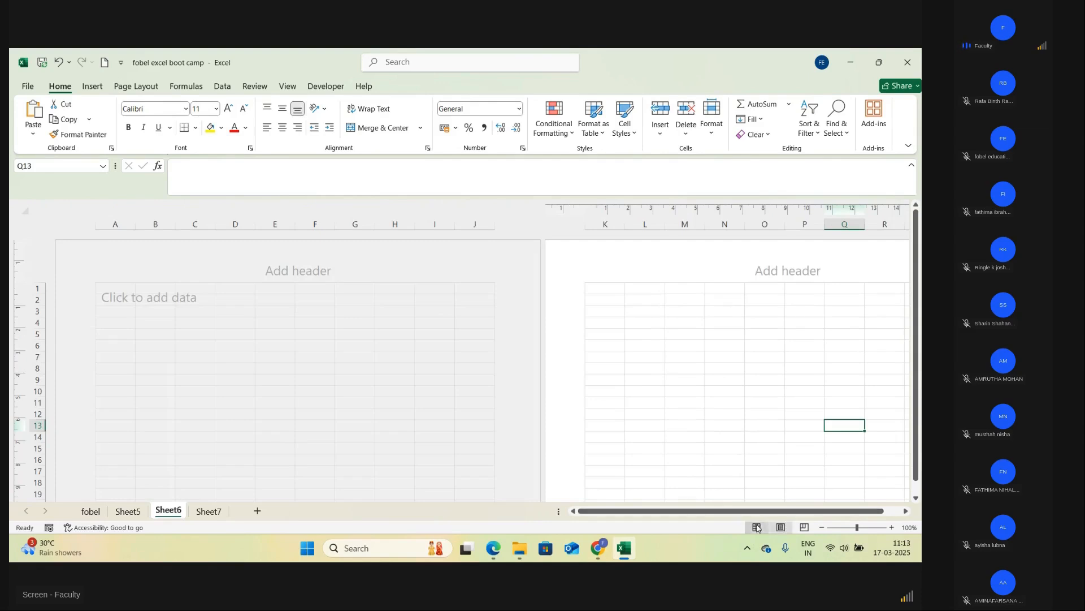
{"action": "left_click", "coordinate": [756, 528]}
{"action": "left_click", "coordinate": [781, 527]}
{"action": "left_click", "coordinate": [804, 528]}
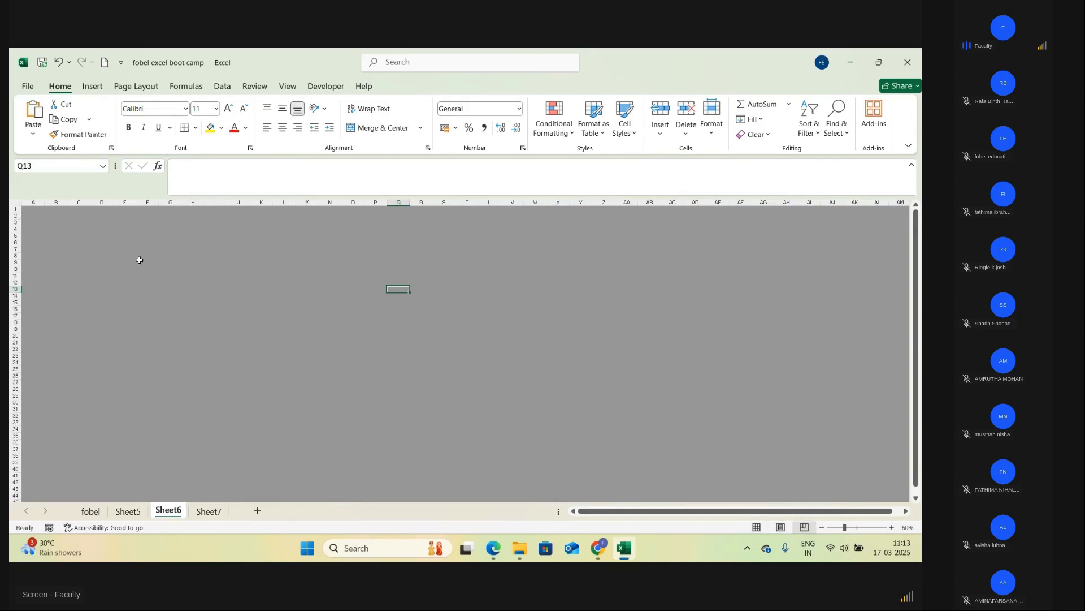
{"action": "left_click", "coordinate": [755, 528]}
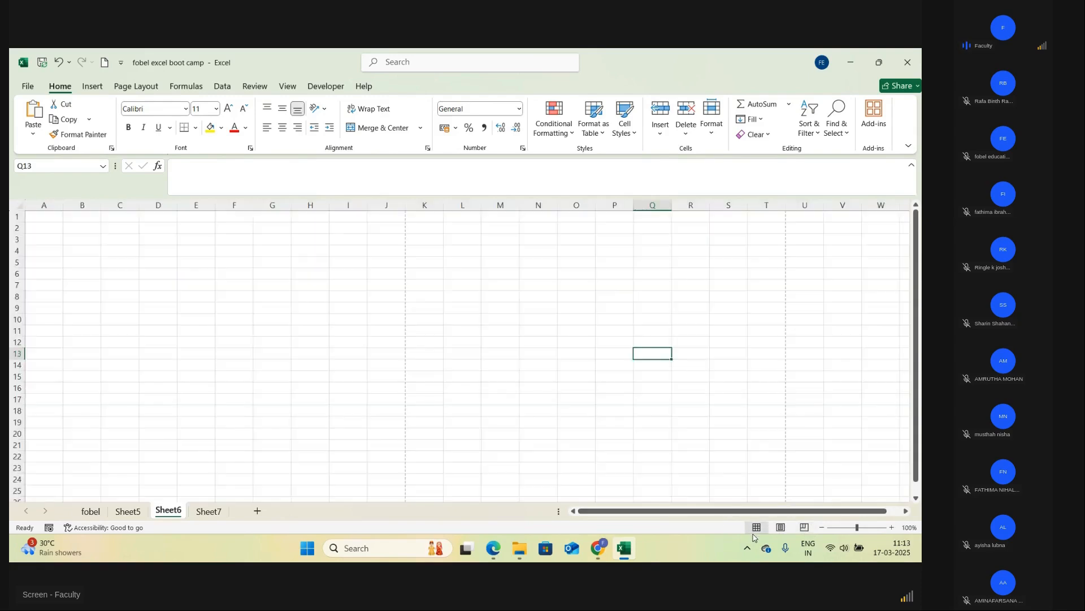
- Try to clear the dashed page-break lines on Sheet6 by undoing the most recent actions, and select cell F18
{"action": "left_click", "coordinate": [57, 62]}
{"action": "left_click", "coordinate": [57, 64]}
{"action": "left_click", "coordinate": [57, 64]}
{"action": "left_click", "coordinate": [57, 64]}
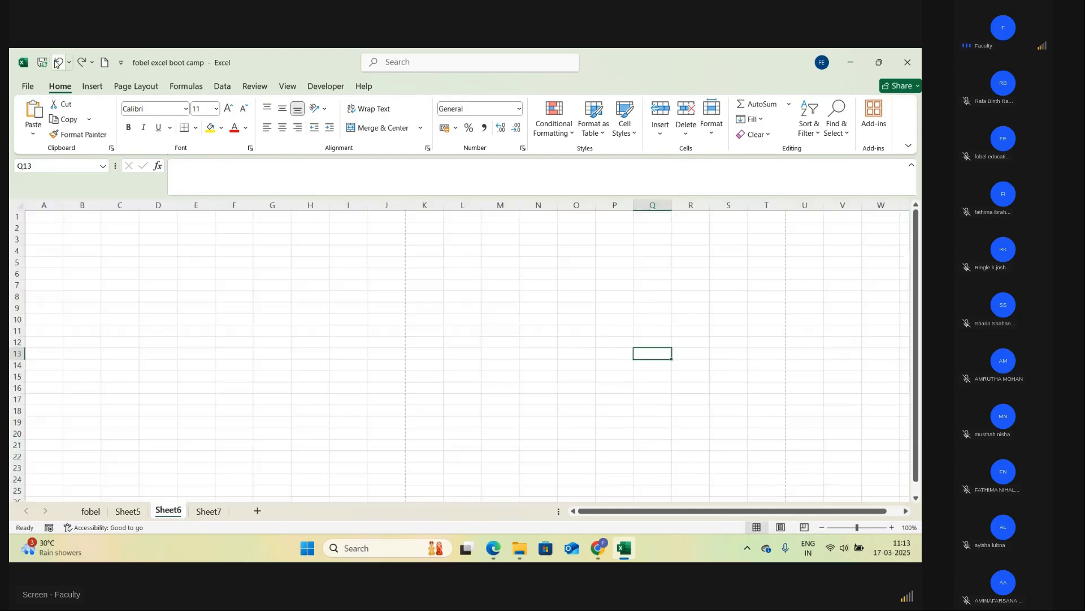
{"action": "left_click", "coordinate": [248, 415]}
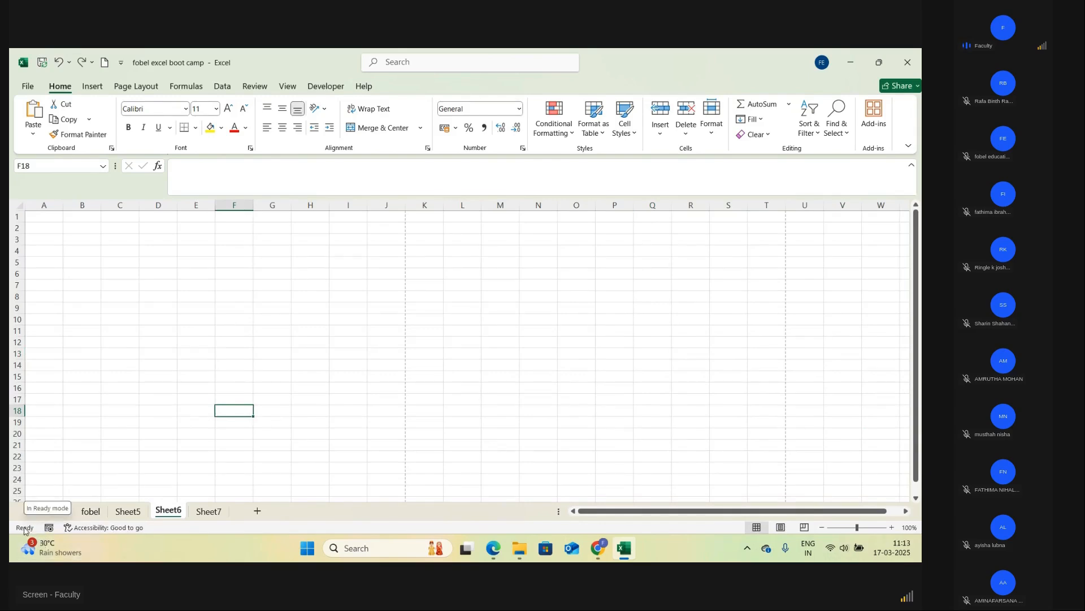
- Enter the word "text" in cell C2 of Sheet6
{"action": "left_click", "coordinate": [85, 219]}
{"action": "left_click", "coordinate": [121, 225]}
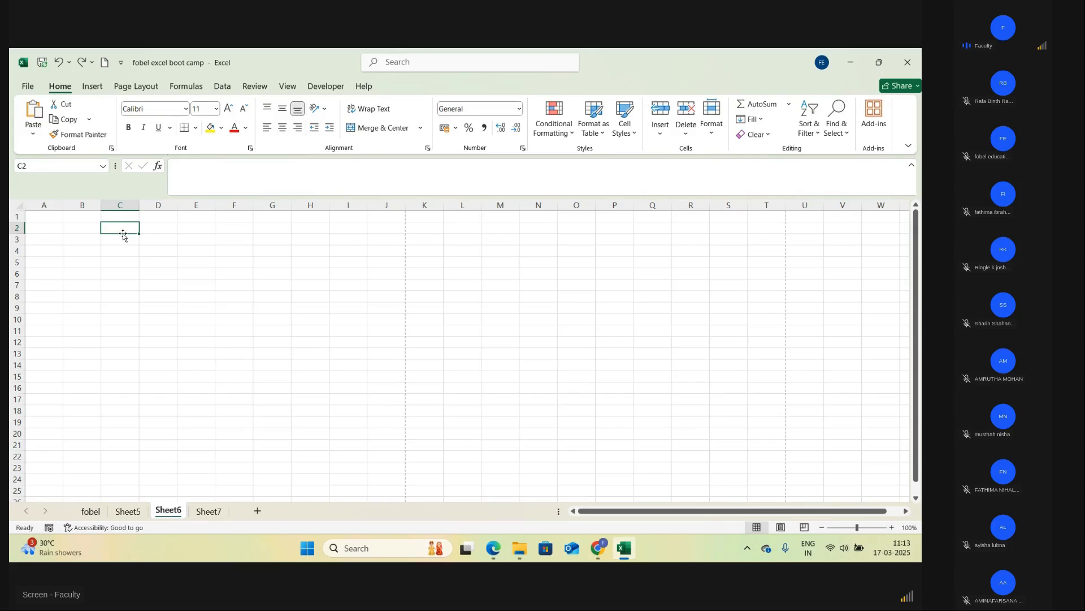
{"action": "type", "text": "t"}
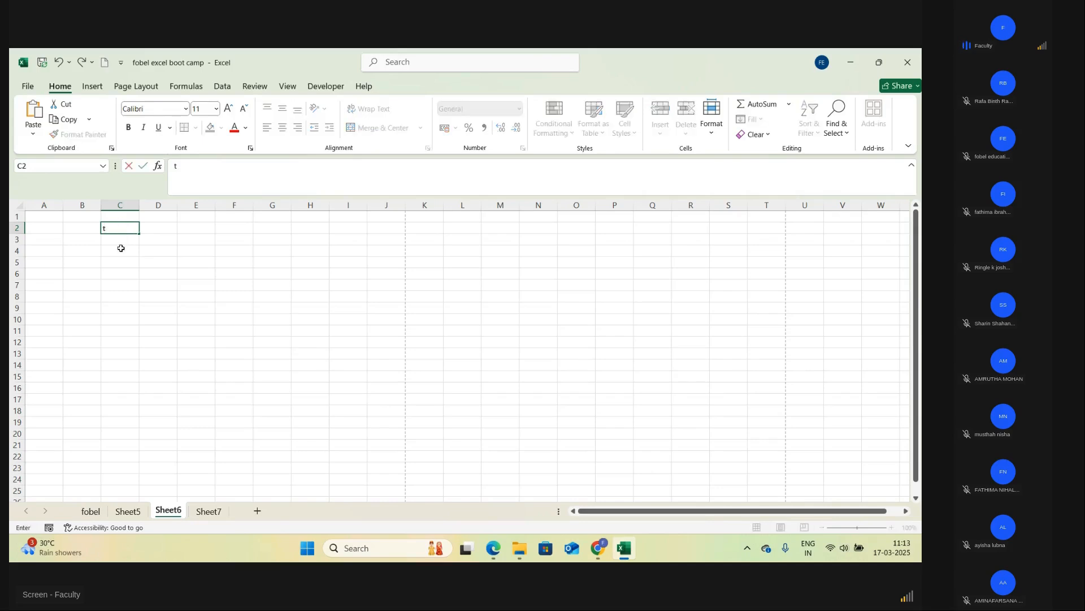
{"action": "type", "text": "ex"}
{"action": "type", "text": "t"}
{"action": "key", "text": "Return"}
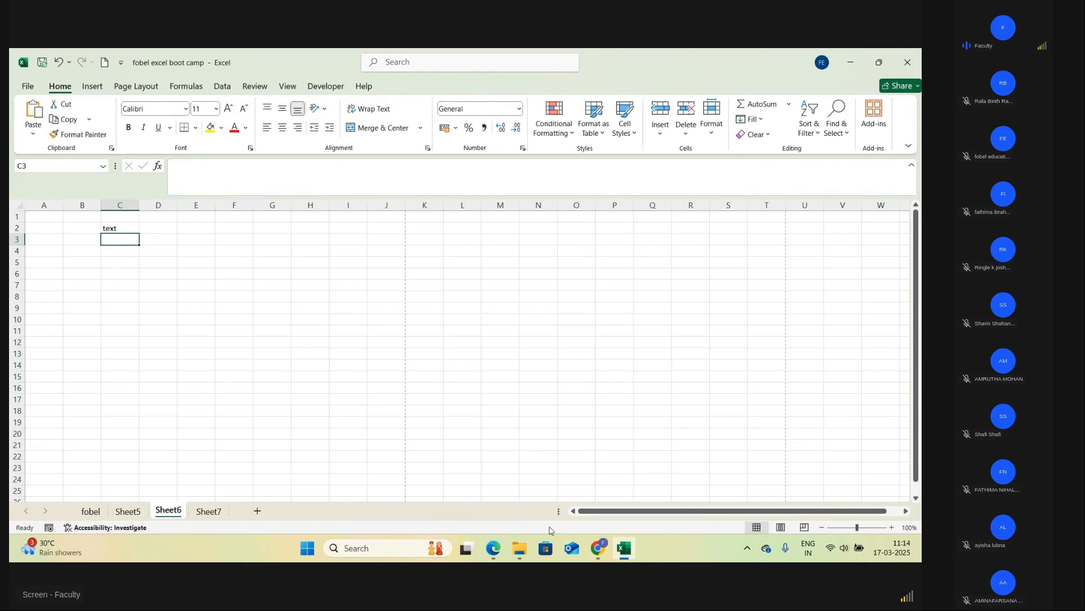
- Select cell B13, then open the Backstage start page with recent workbooks, switching between it and the worksheet
{"action": "left_click", "coordinate": [80, 353]}
{"action": "left_click", "coordinate": [28, 87]}
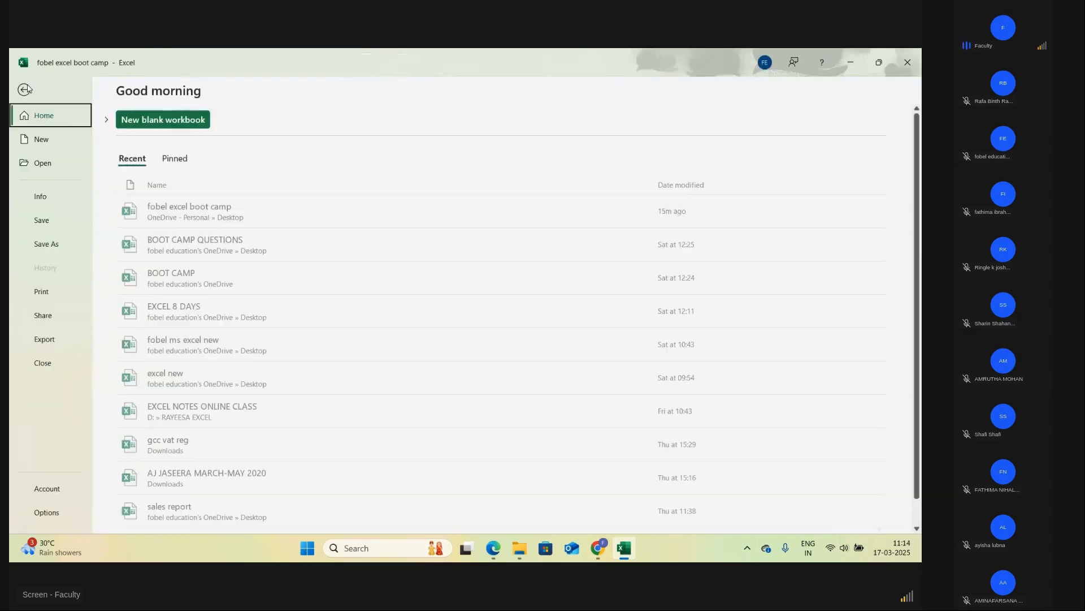
{"action": "left_click", "coordinate": [24, 89]}
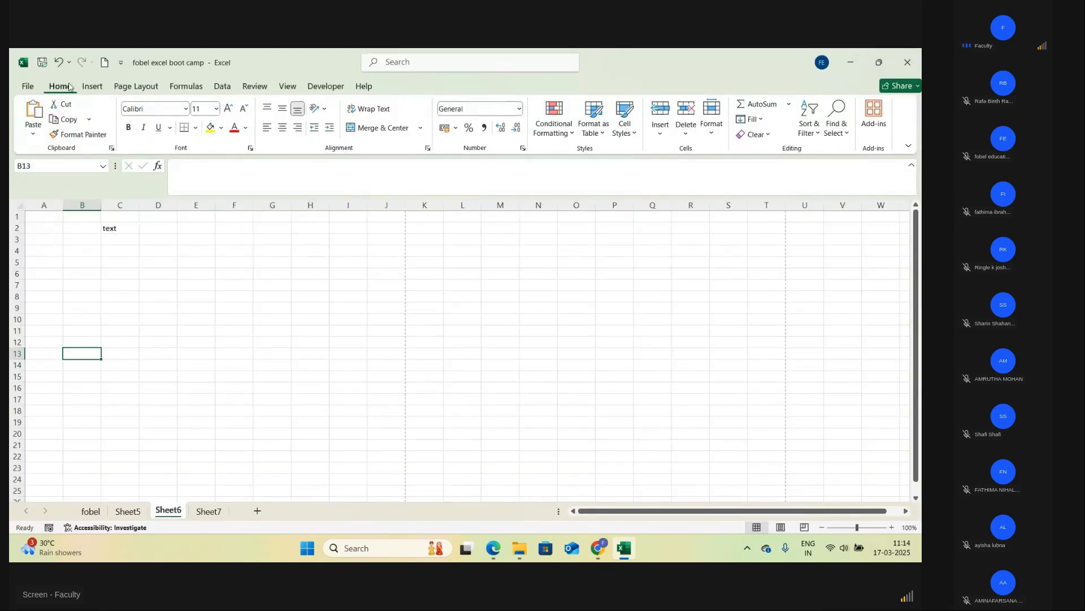
{"action": "left_click", "coordinate": [27, 86]}
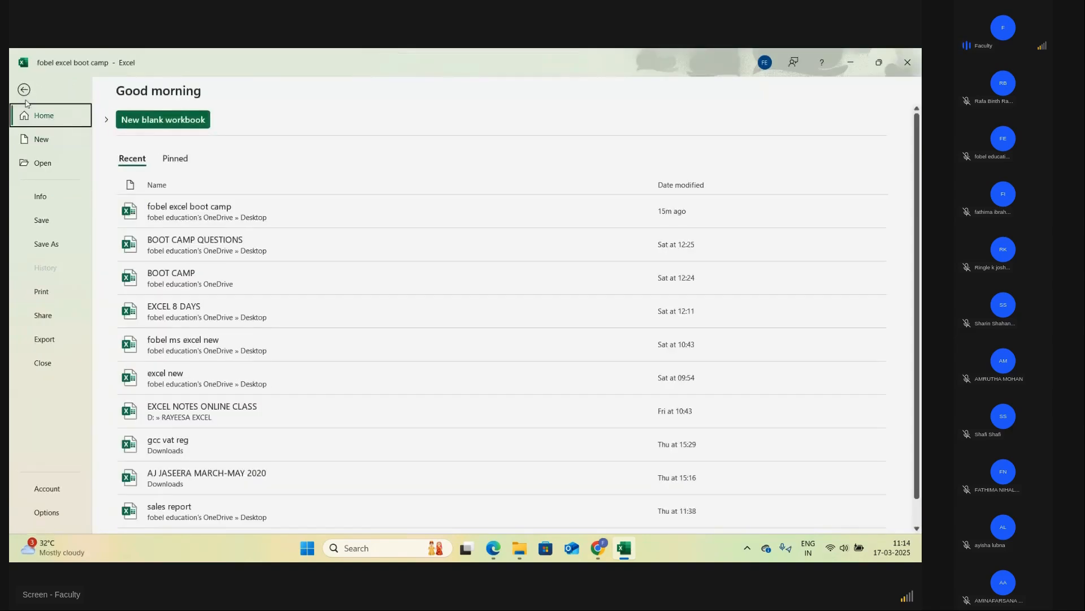
{"action": "left_click", "coordinate": [24, 89]}
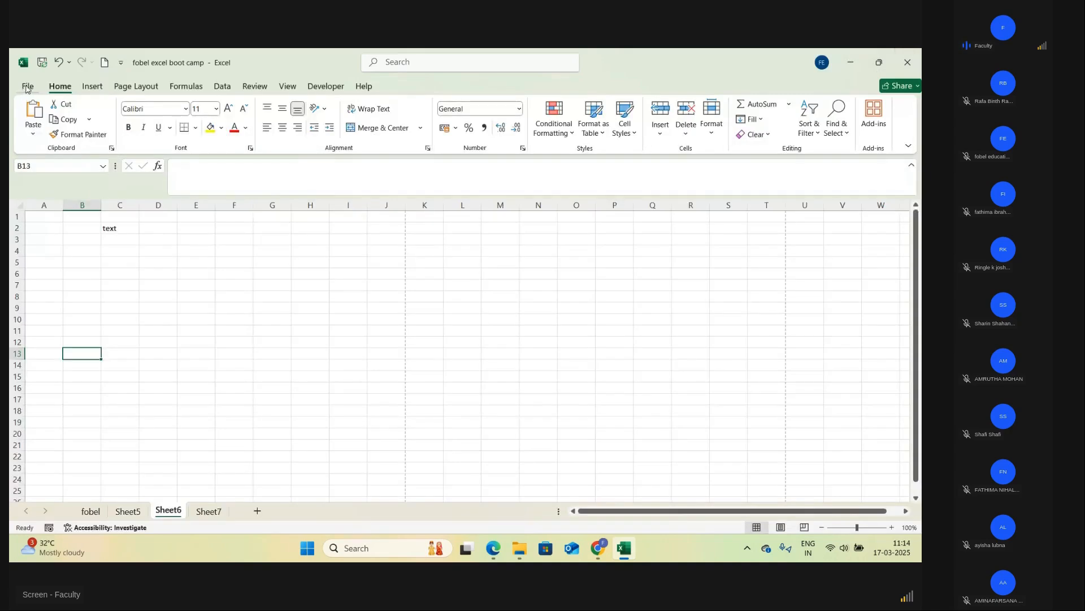
{"action": "left_click", "coordinate": [27, 88]}
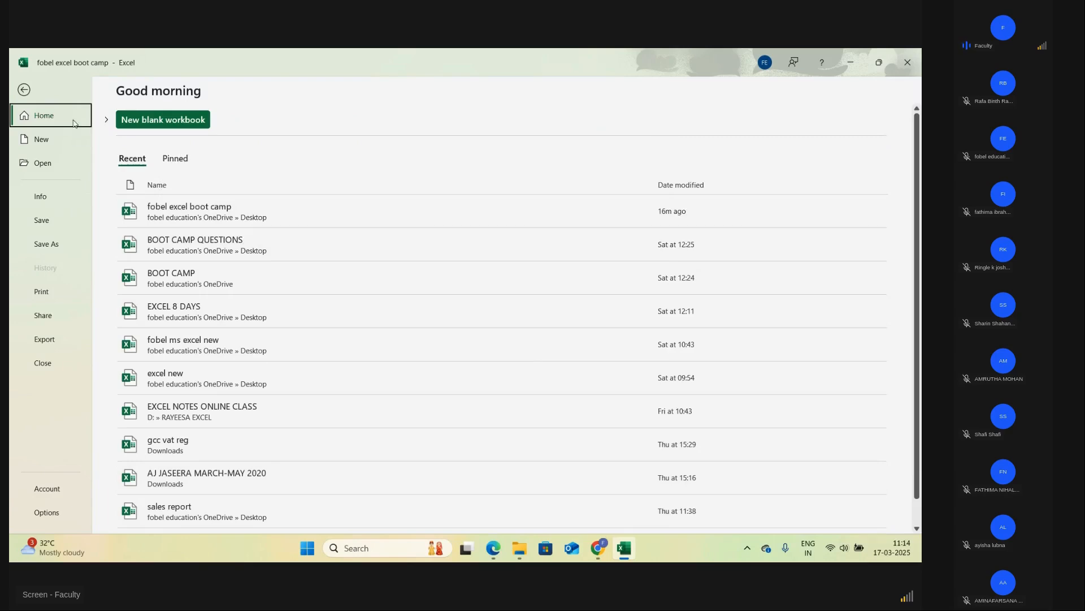
- View the Backstage pages for new workbooks, opening files and workbook info, and save the workbook
{"action": "left_click", "coordinate": [54, 141]}
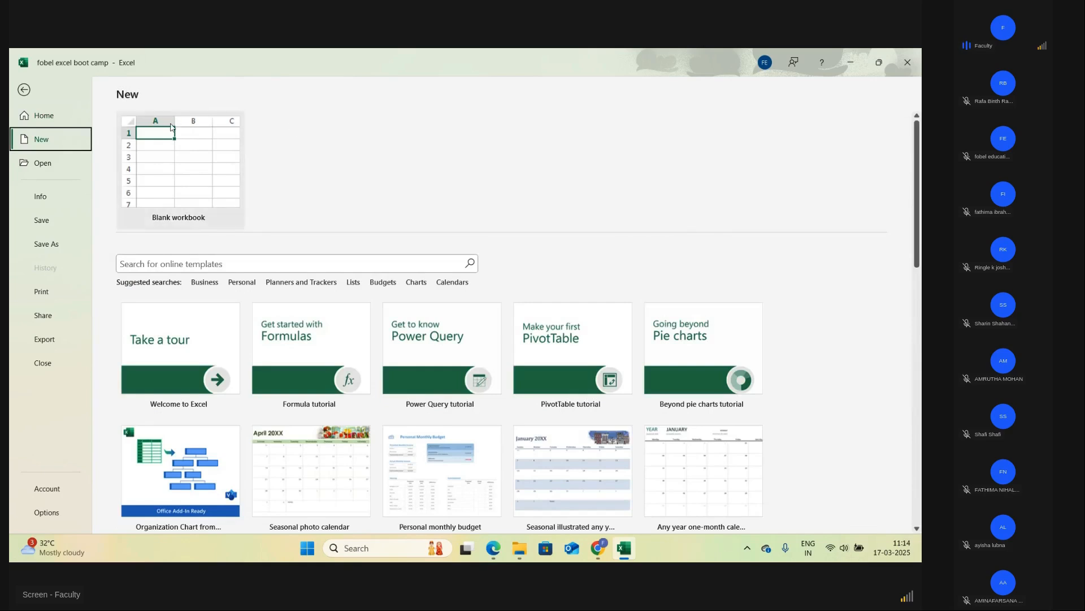
{"action": "left_click", "coordinate": [51, 166]}
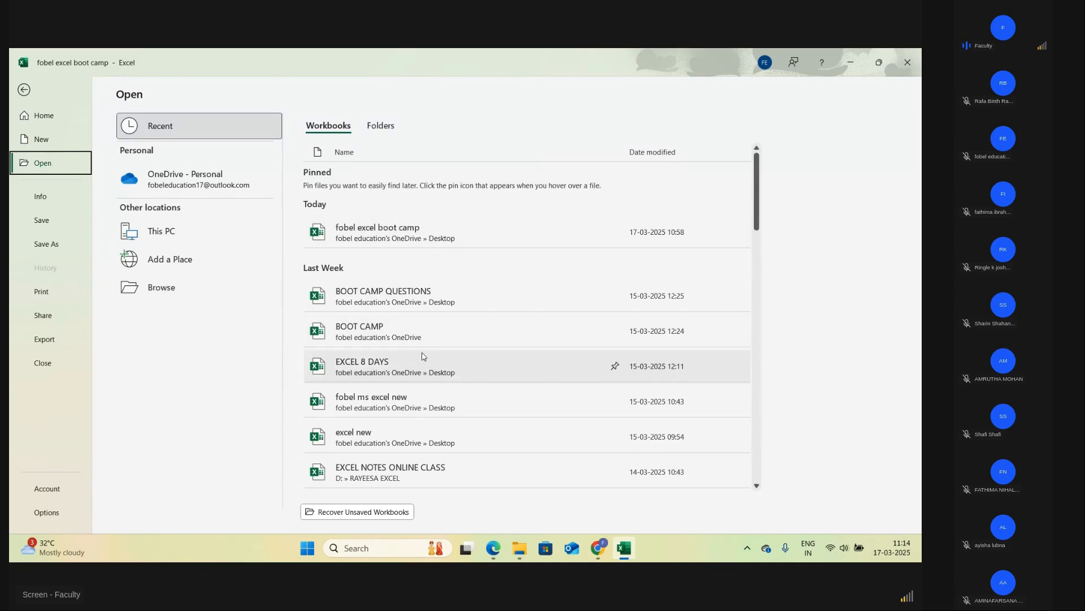
{"action": "left_click", "coordinate": [56, 201]}
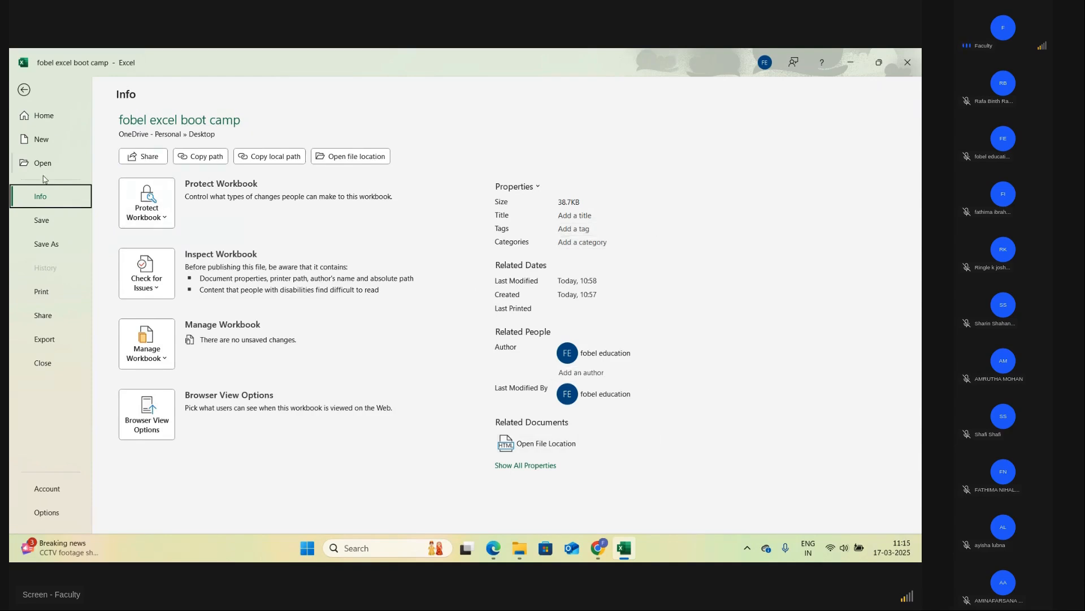
{"action": "left_click", "coordinate": [43, 227]}
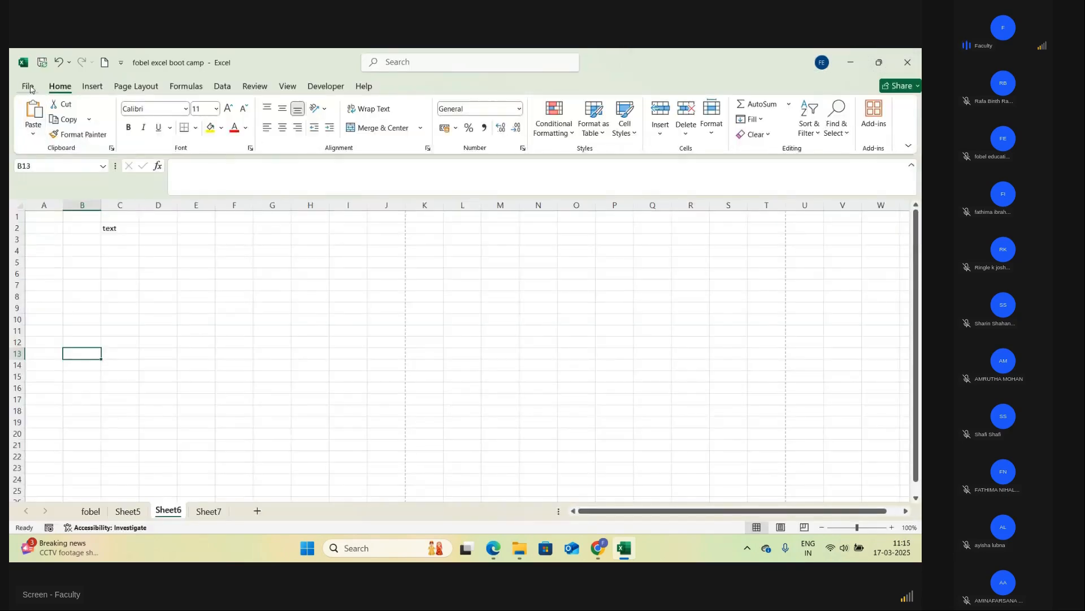
- Look at the general Excel Options and the Account page, leaving all settings as they are, and return to Sheet6
{"action": "left_click", "coordinate": [31, 89]}
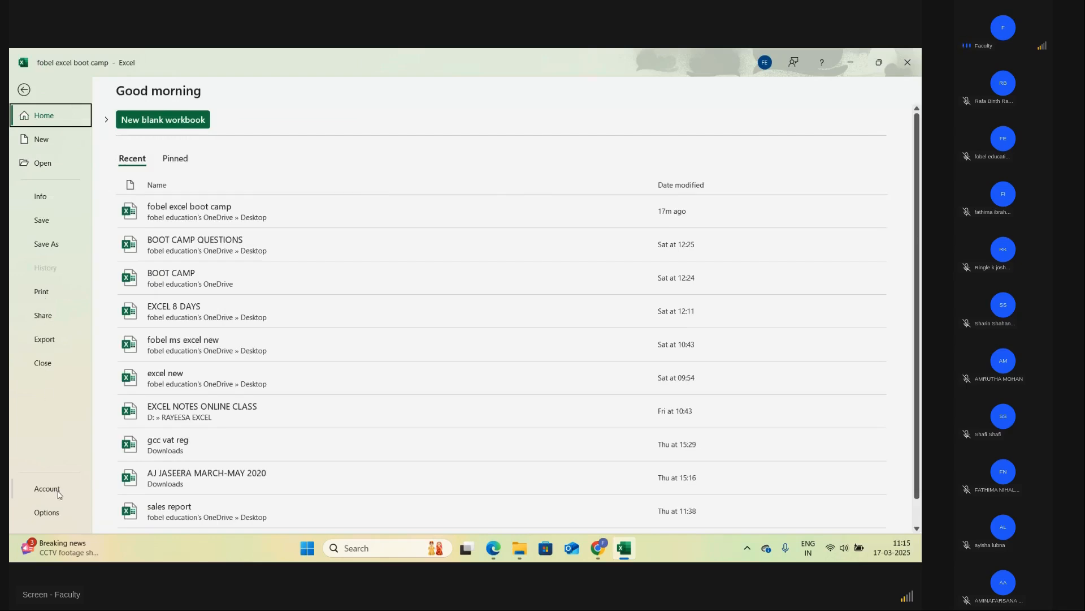
{"action": "left_click", "coordinate": [56, 513]}
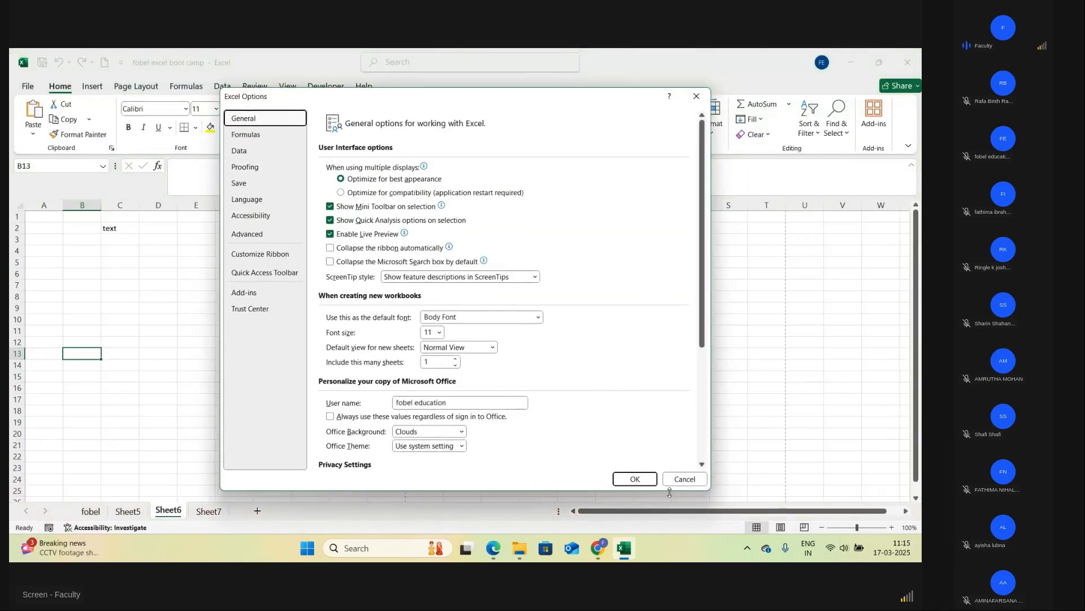
{"action": "left_click", "coordinate": [691, 481]}
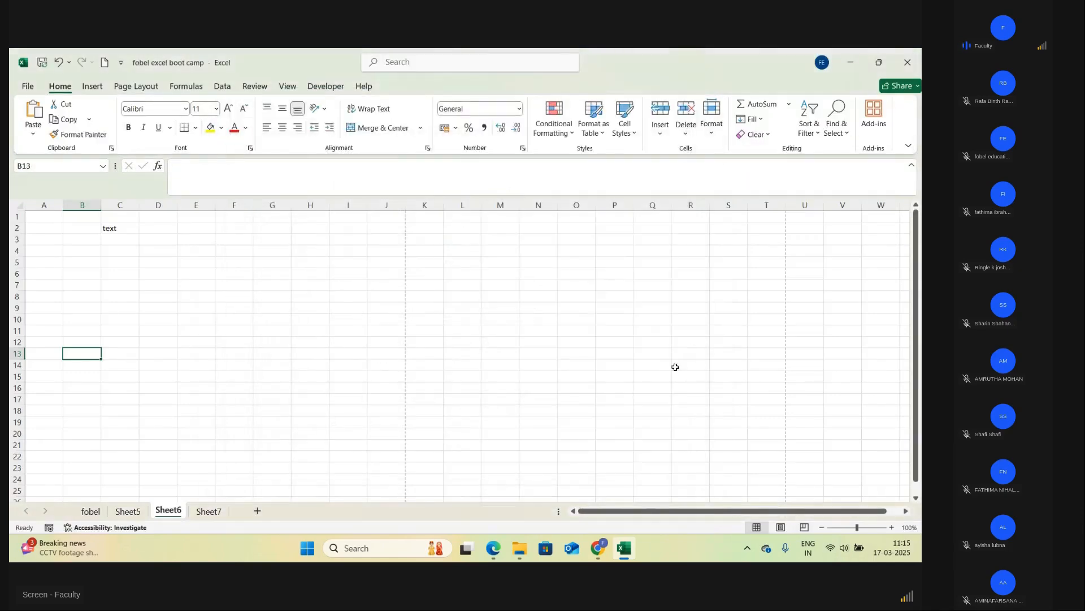
{"action": "left_click", "coordinate": [28, 86]}
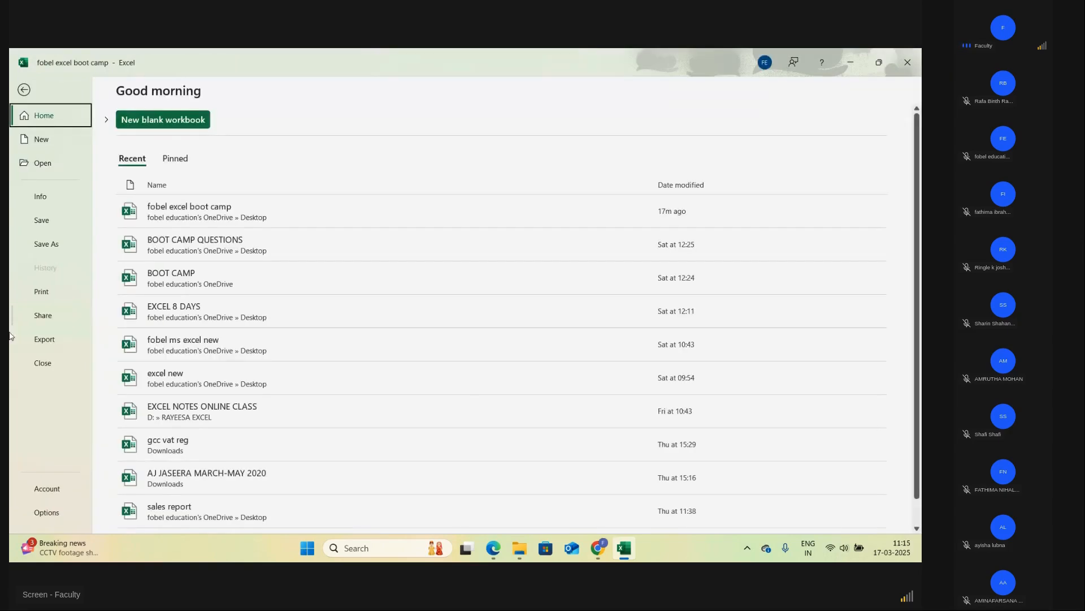
{"action": "left_click", "coordinate": [47, 487]}
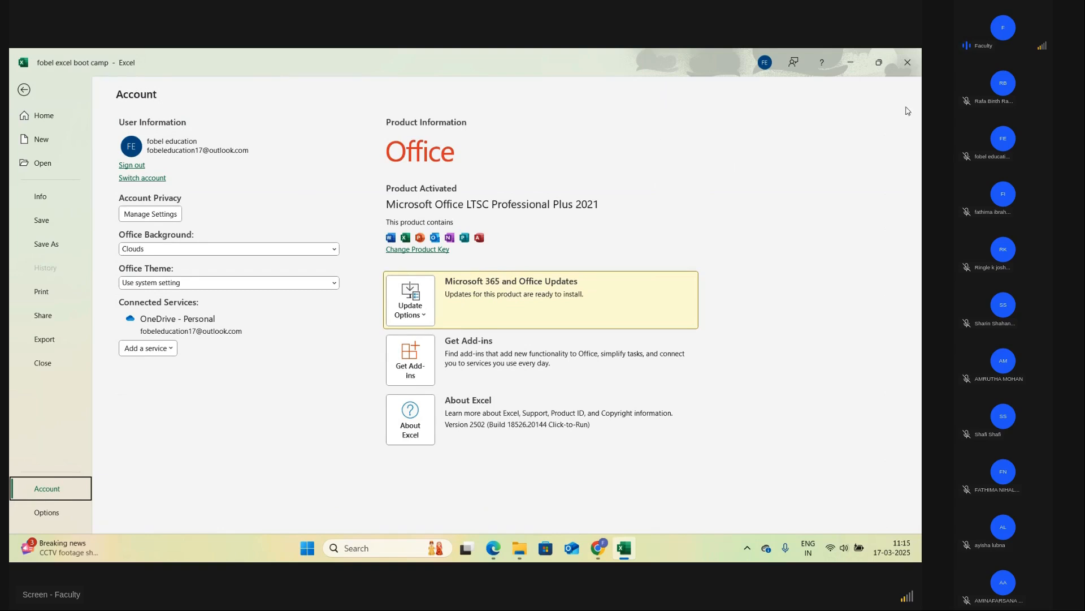
{"action": "left_click", "coordinate": [24, 90]}
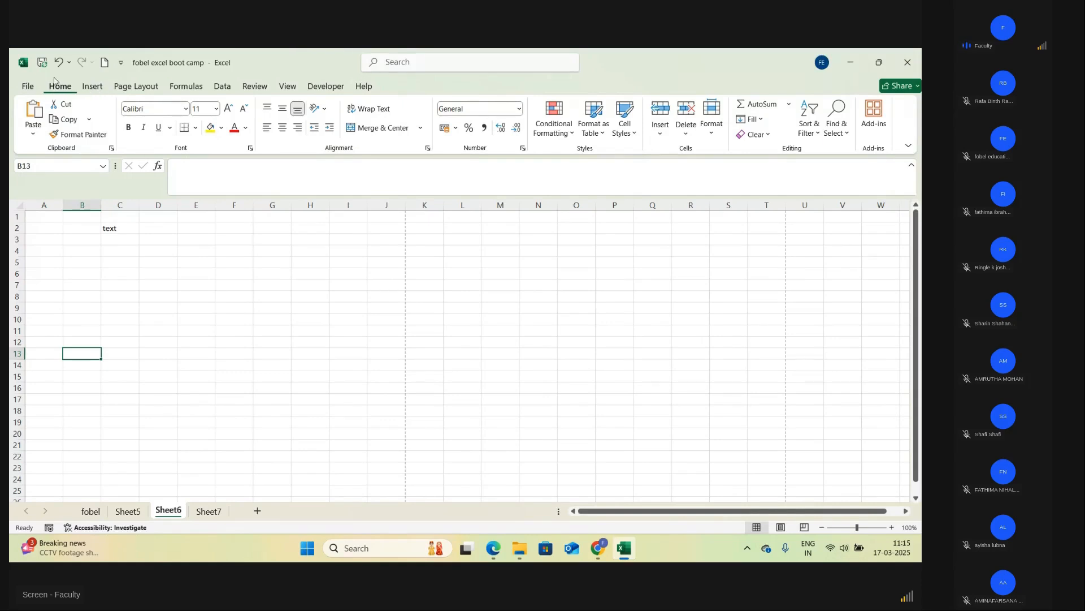
- Delete the contents of cell C2 on Sheet6
{"action": "left_click", "coordinate": [121, 228]}
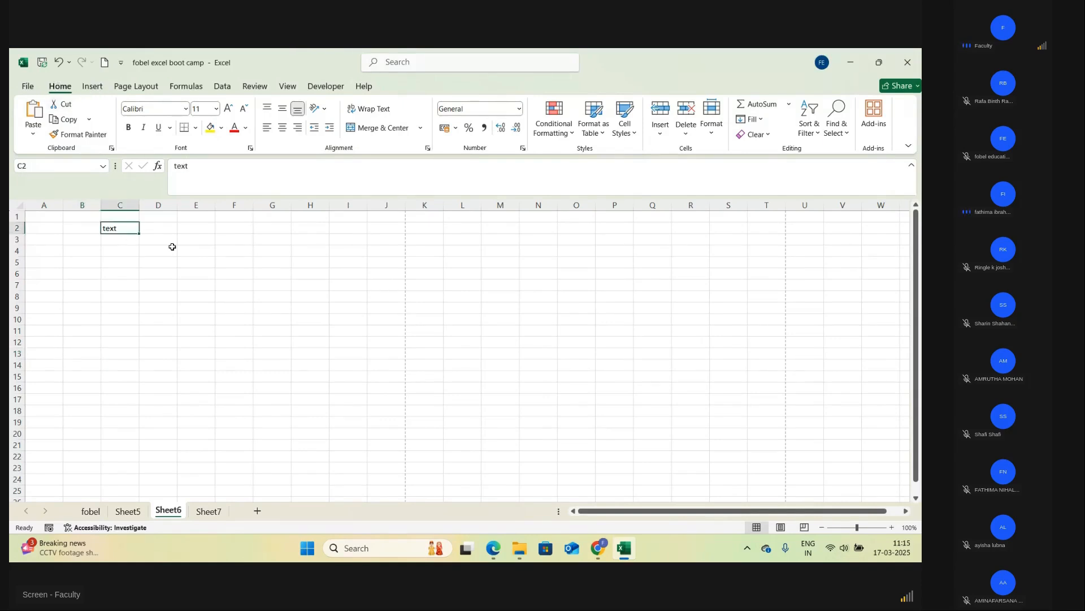
{"action": "key", "text": "BackSpace"}
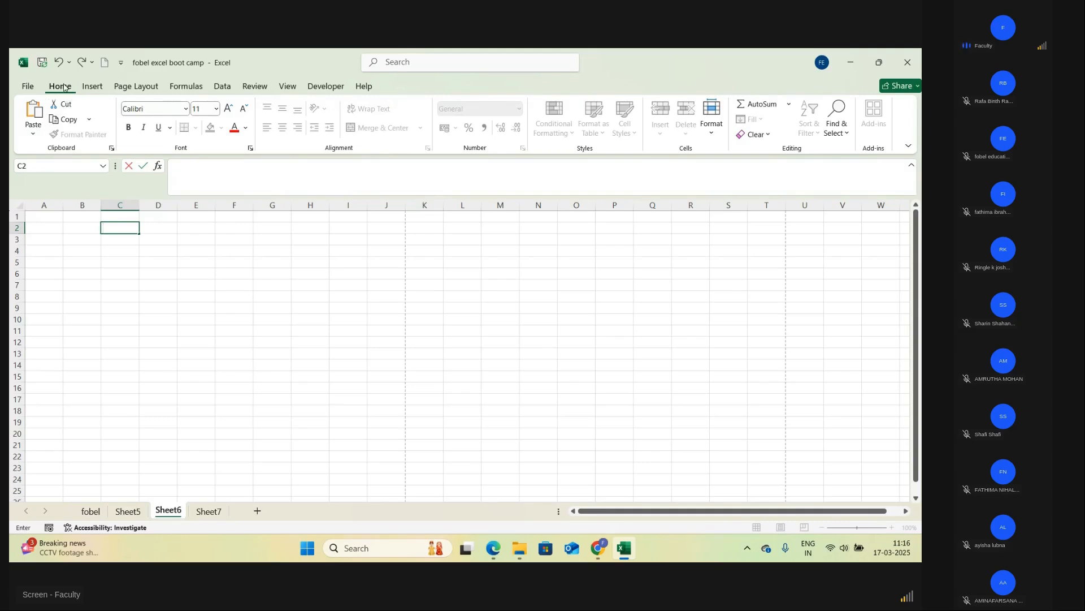
{"action": "left_click", "coordinate": [409, 348]}
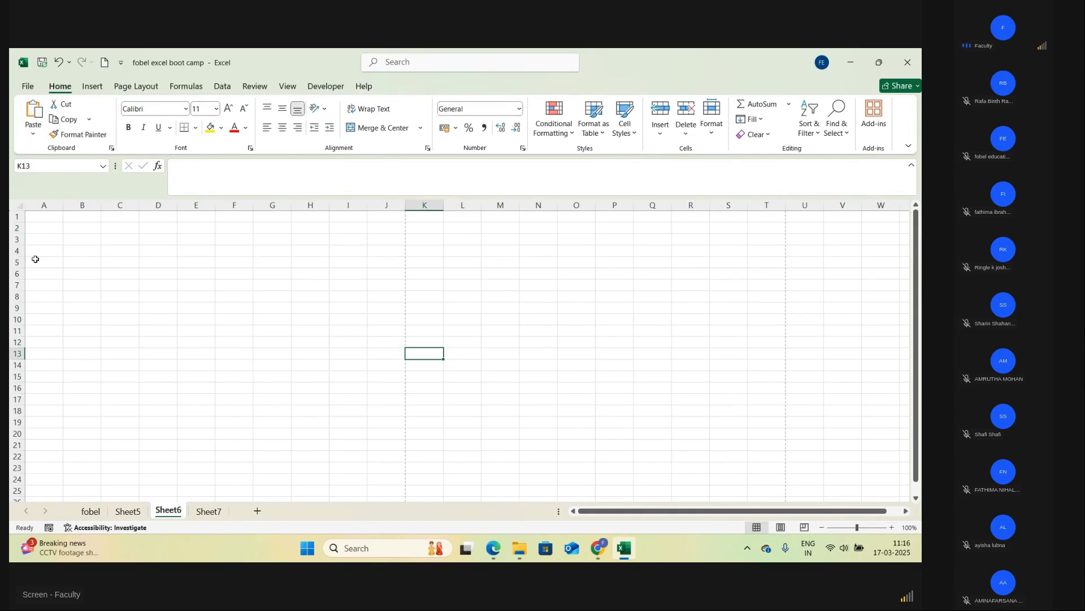
- Enter the word "text" in cell B2 and the number 12345 in cell B3
{"action": "left_click", "coordinate": [94, 228]}
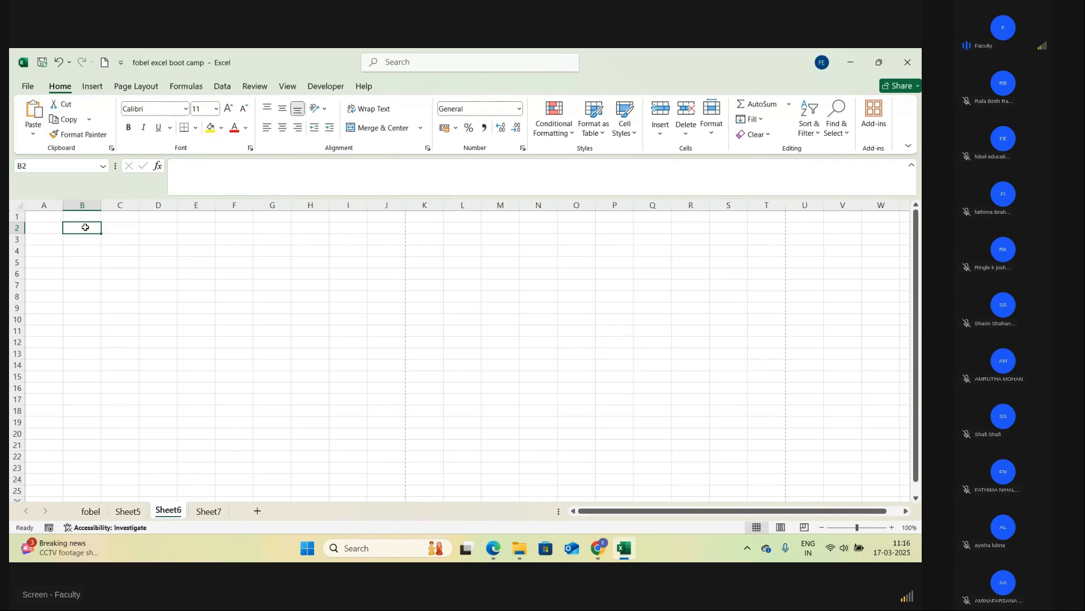
{"action": "type", "text": "text"}
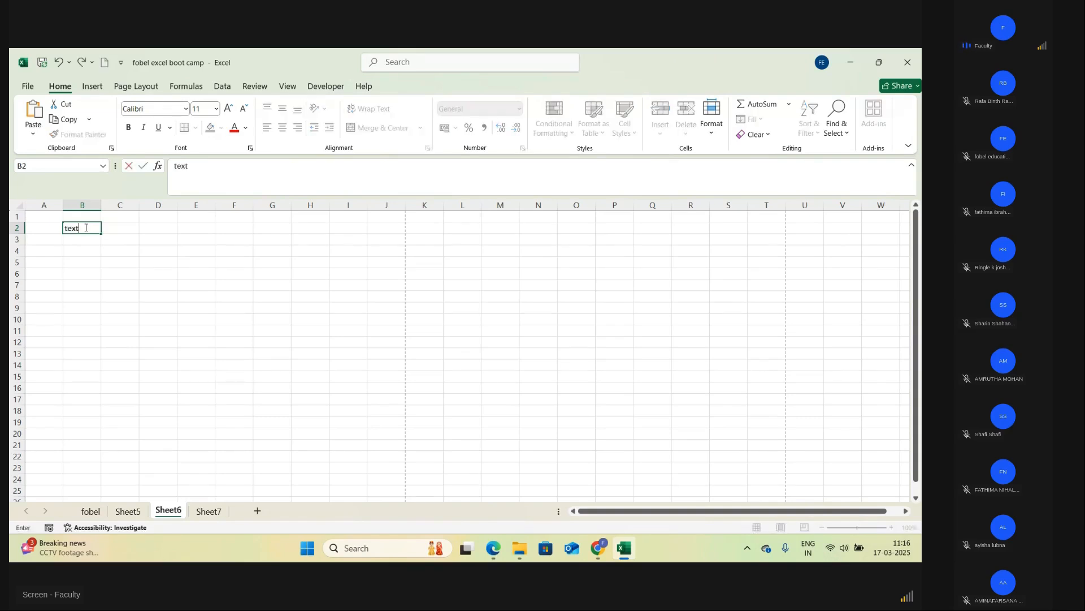
{"action": "key", "text": "Return"}
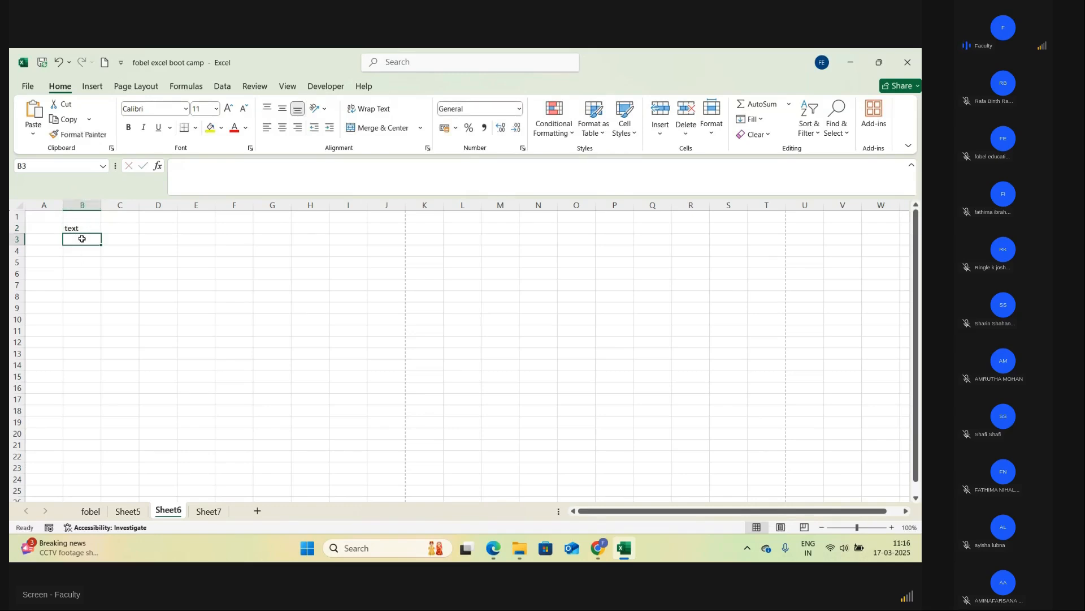
{"action": "type", "text": "12345"}
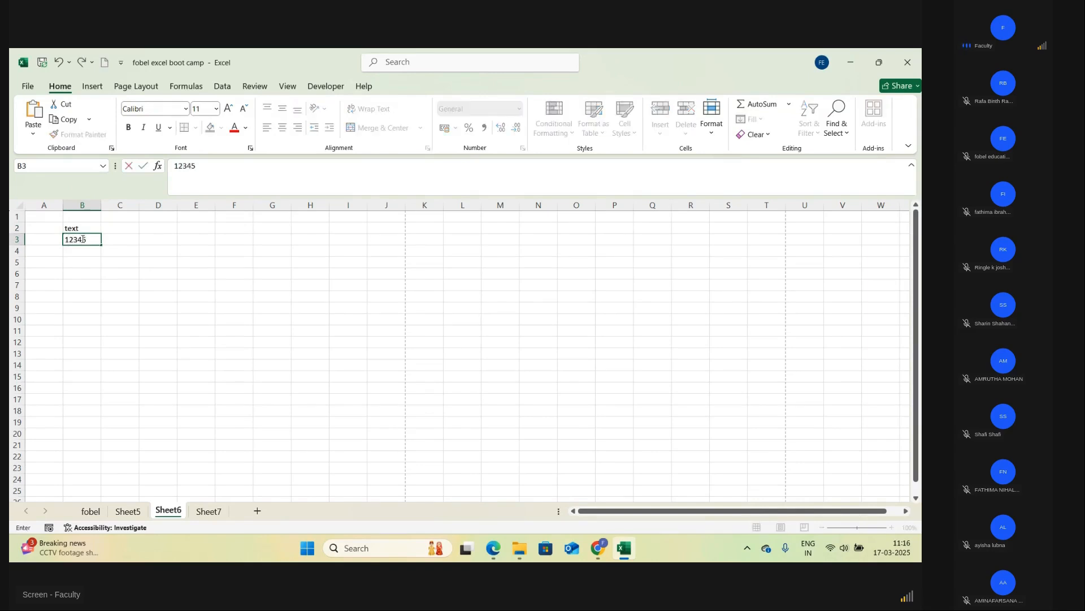
{"action": "key", "text": "Return"}
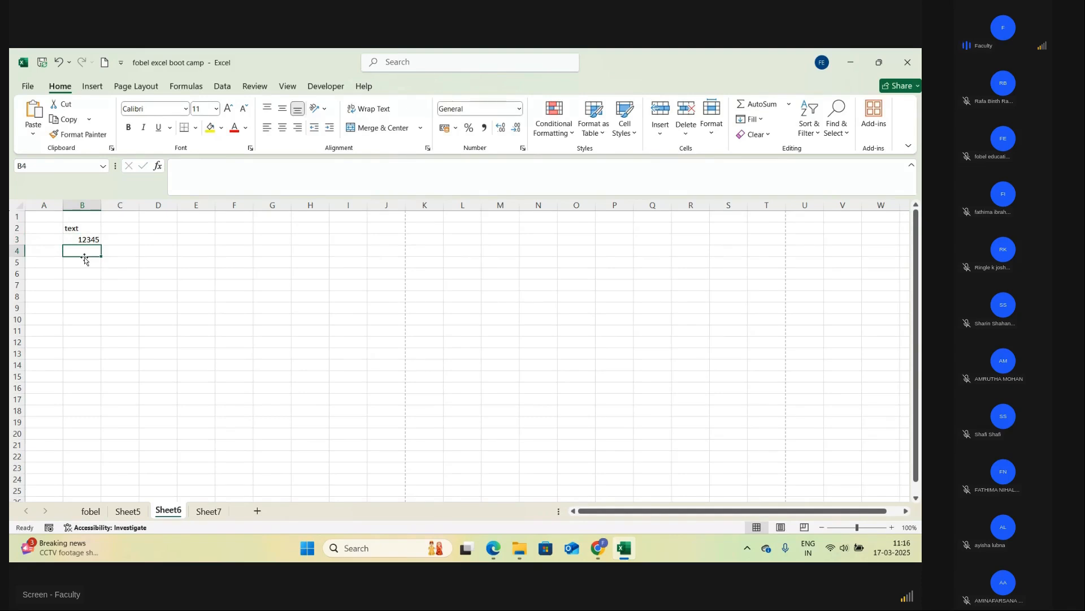
{"action": "left_click", "coordinate": [86, 279]}
{"action": "left_click", "coordinate": [89, 251]}
{"action": "type", "text": "="}
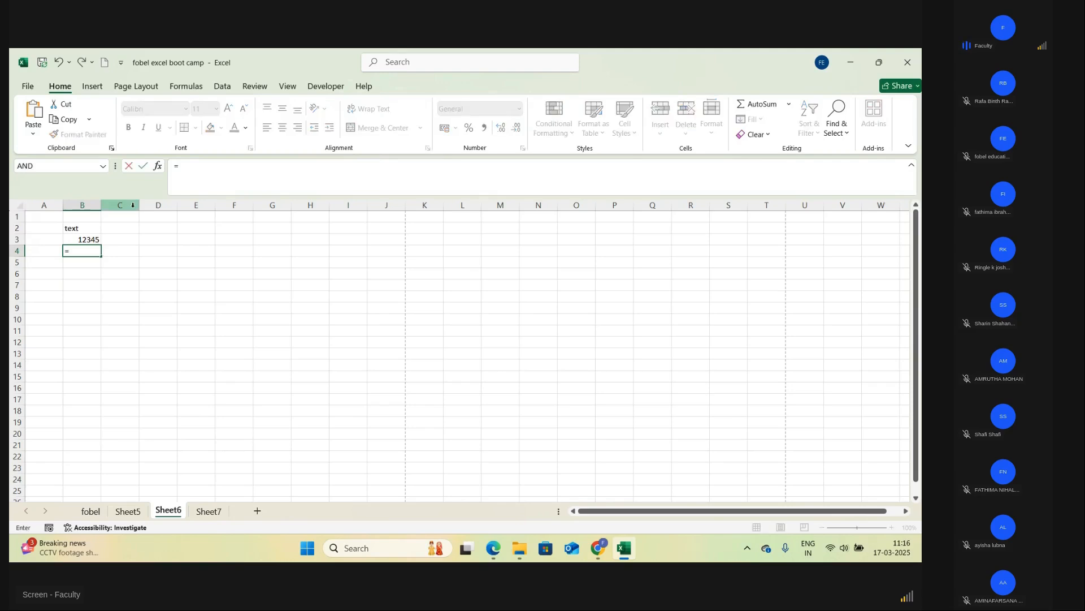
{"action": "left_click", "coordinate": [83, 283]}
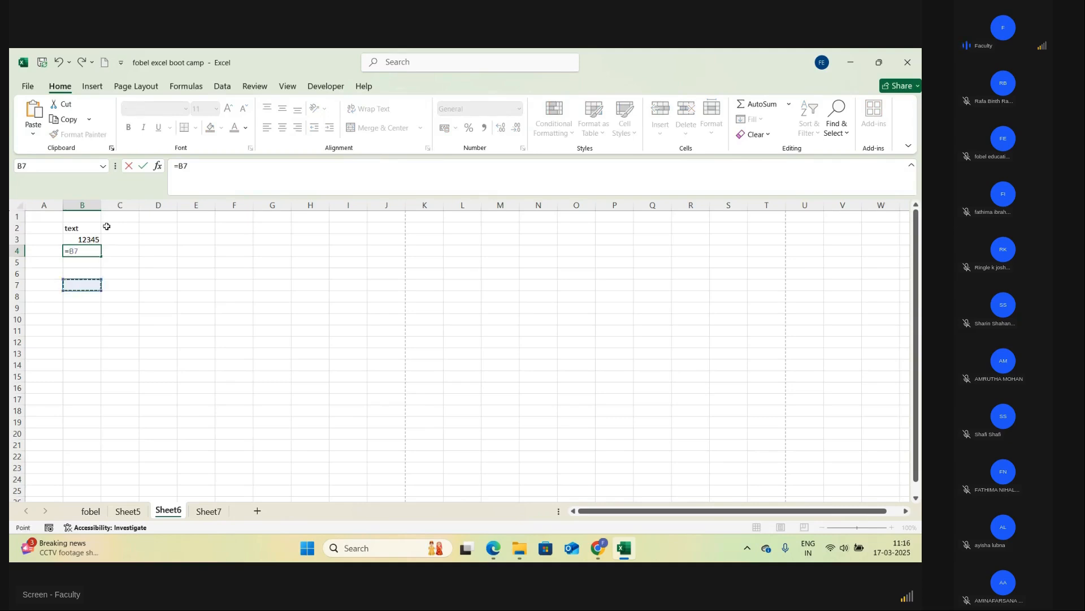
{"action": "key", "text": "BackSpace"}
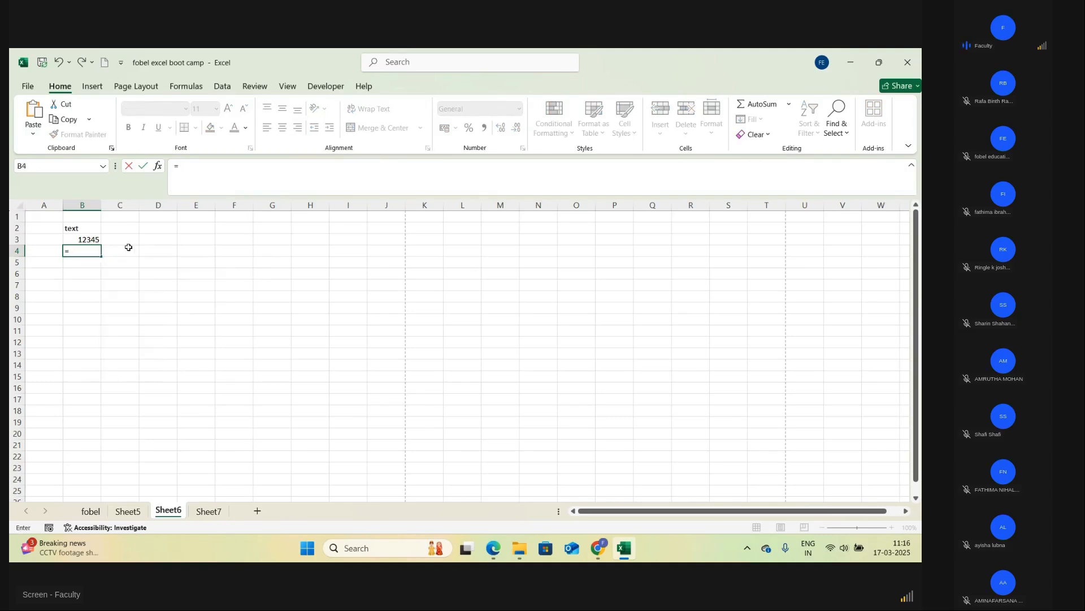
{"action": "left_click", "coordinate": [180, 239]}
{"action": "key", "text": "BackSpace"}
{"action": "key", "text": "BackSpace"}
{"action": "key", "text": "Escape"}
- Enter the number 4 in cell B4 and 5 in cell B5
{"action": "type", "text": "4"}
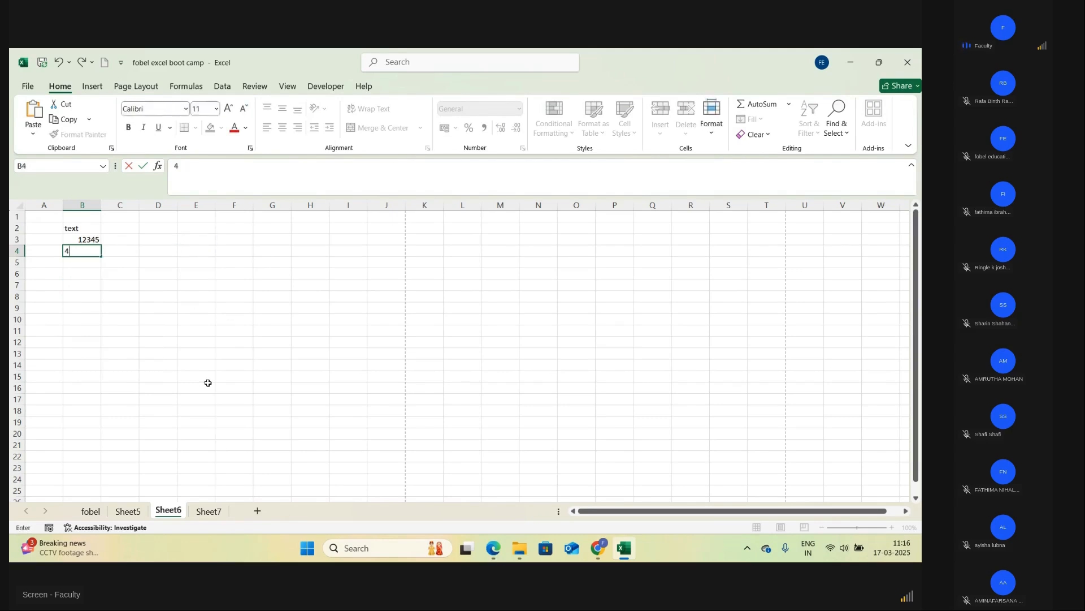
{"action": "left_click", "coordinate": [83, 260]}
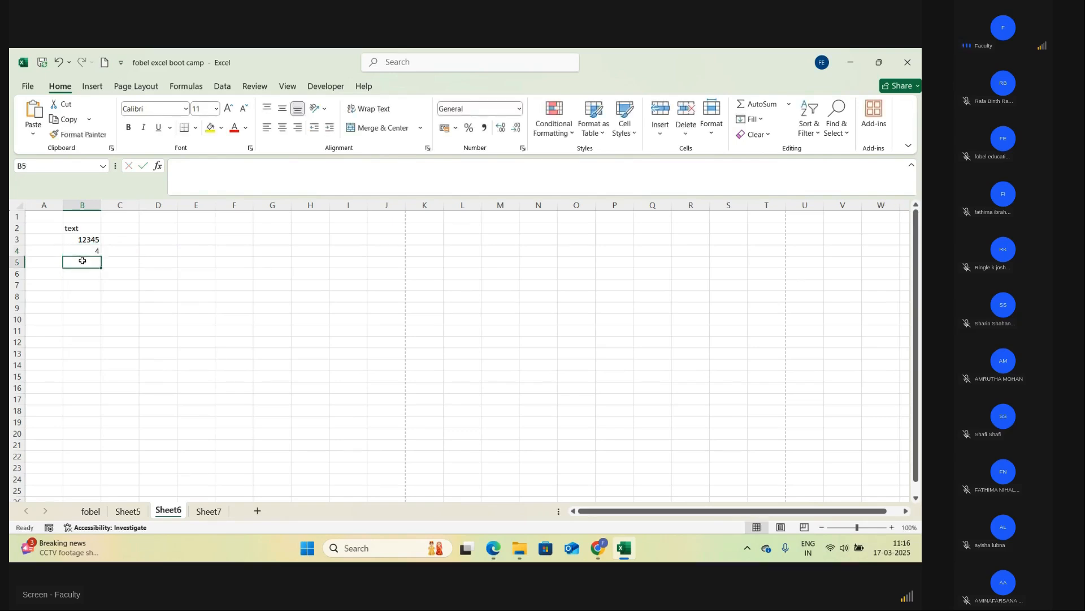
{"action": "type", "text": "5"}
{"action": "left_click", "coordinate": [92, 274]}
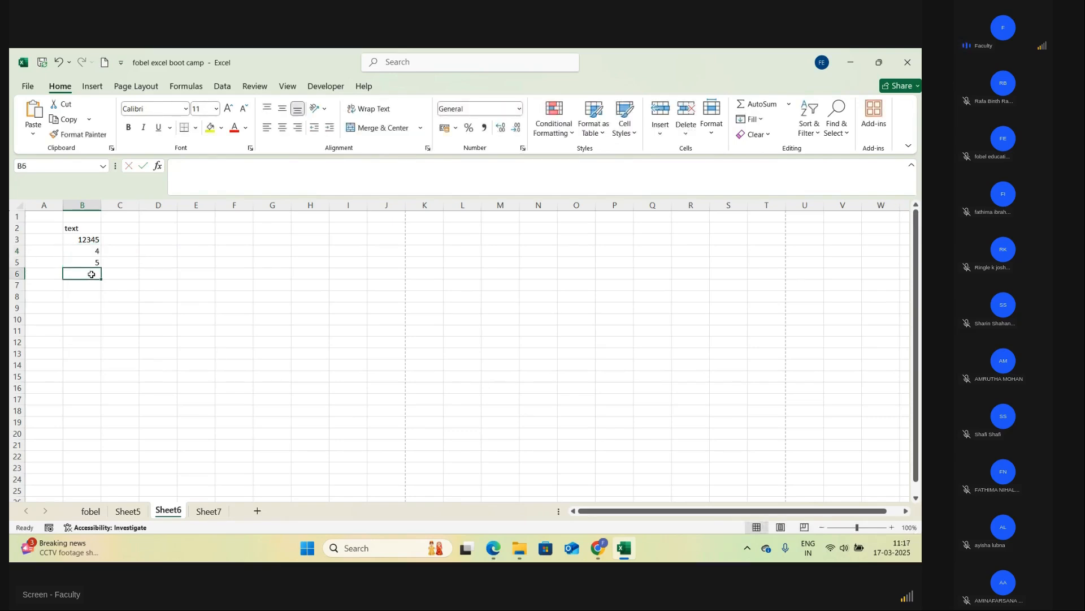
- Add the two numbers with the formula =B4+B5 in cell B6
{"action": "type", "text": "="}
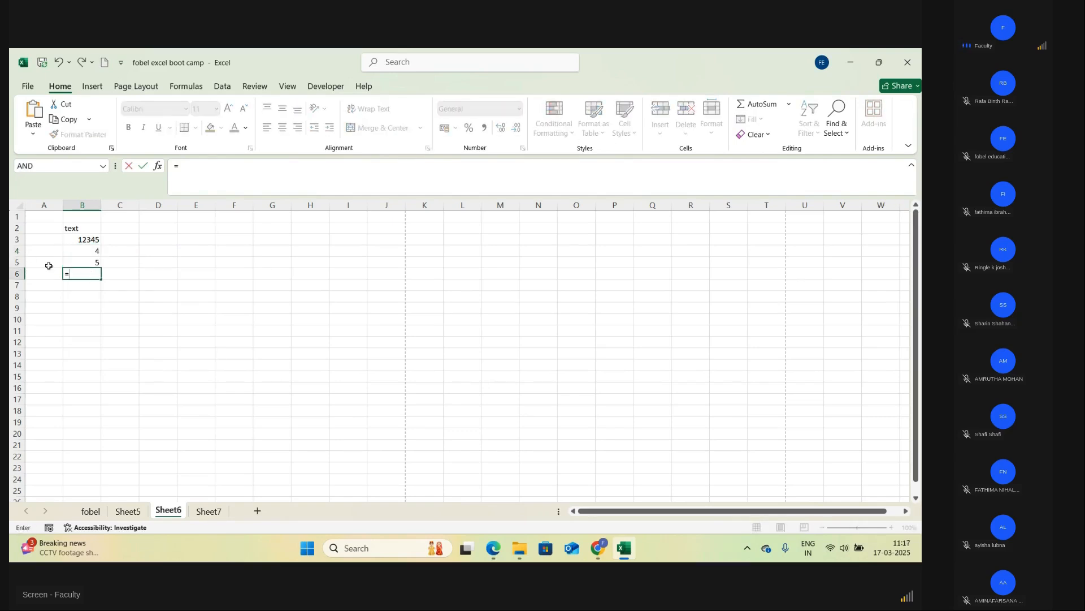
{"action": "left_click", "coordinate": [78, 256]}
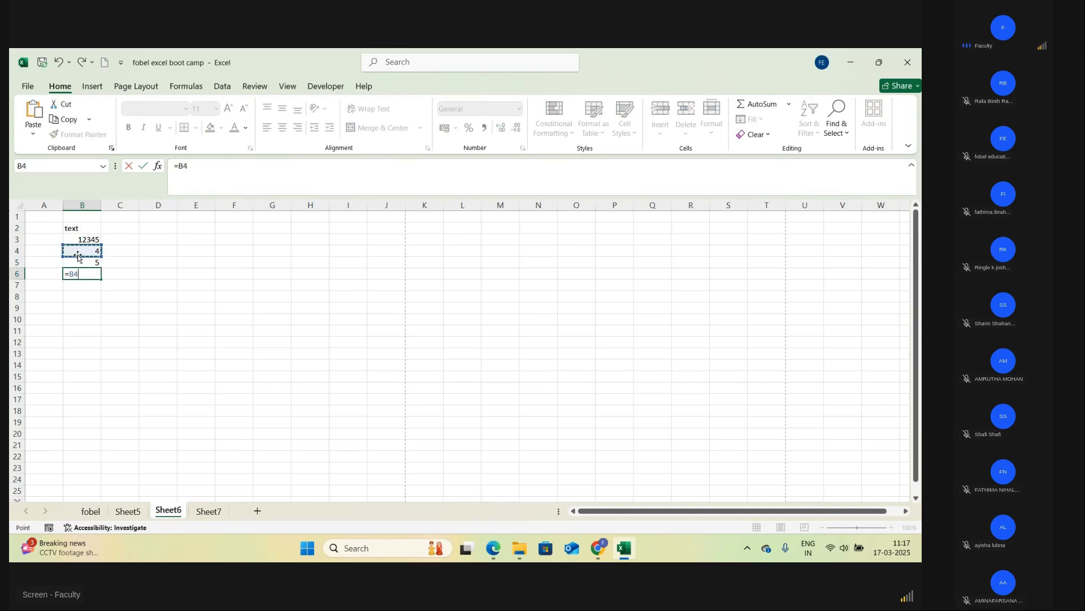
{"action": "type", "text": "+"}
{"action": "left_click", "coordinate": [88, 264]}
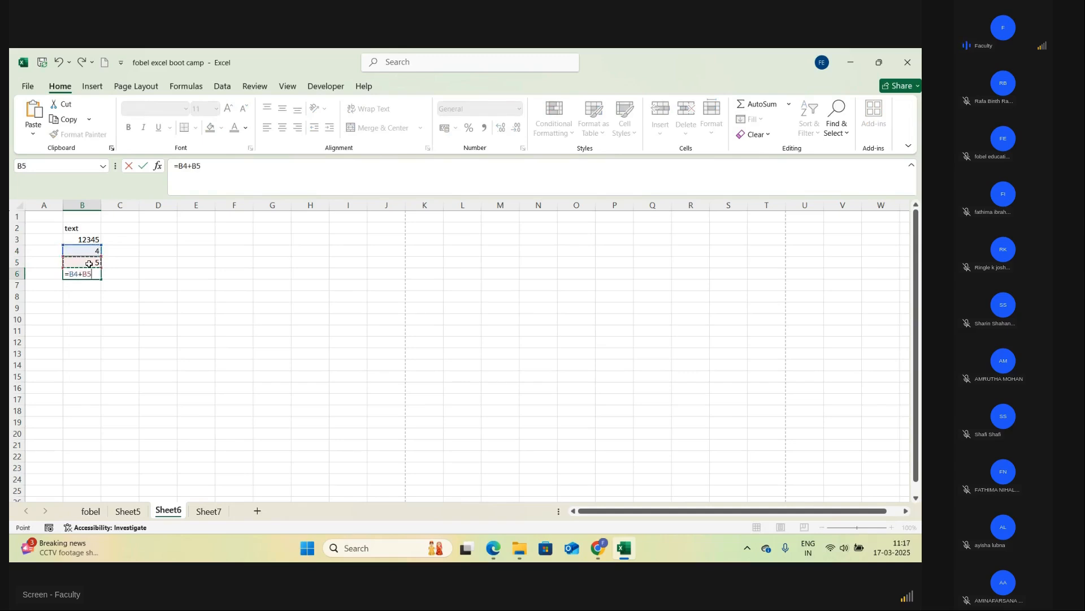
{"action": "key", "text": "Return"}
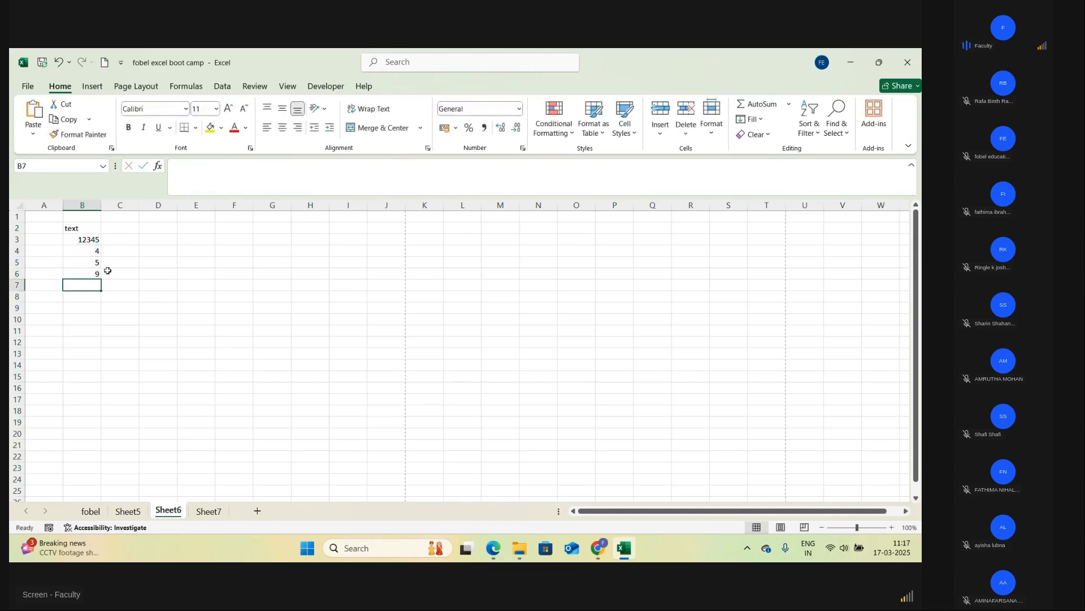
- Check in the formula bar the contents of the text cell B2, the number cell B3 and the formula cell B6
{"action": "left_click", "coordinate": [78, 227]}
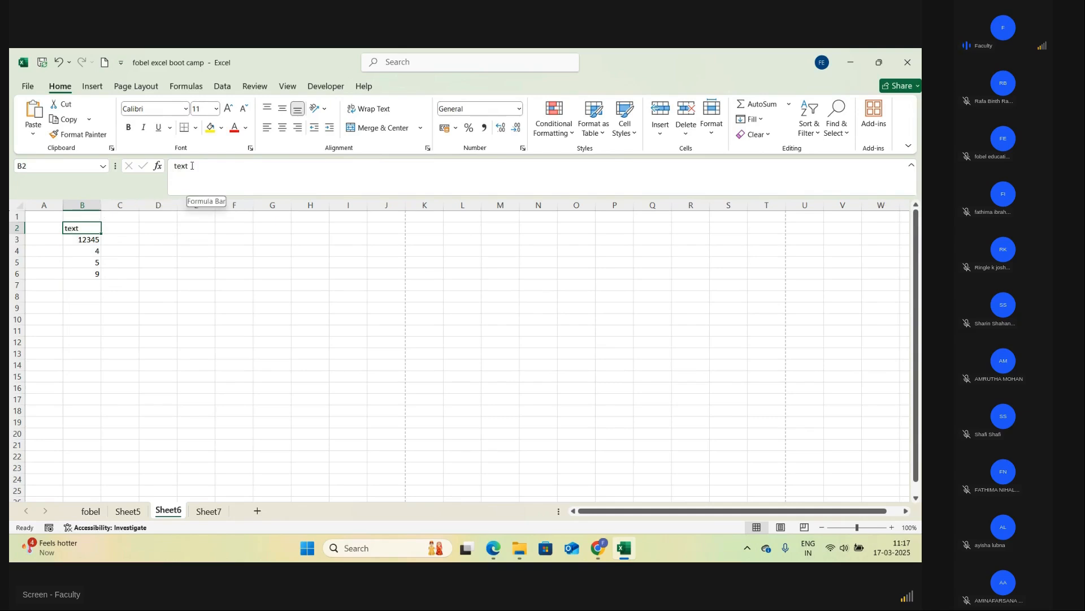
{"action": "left_click", "coordinate": [80, 241]}
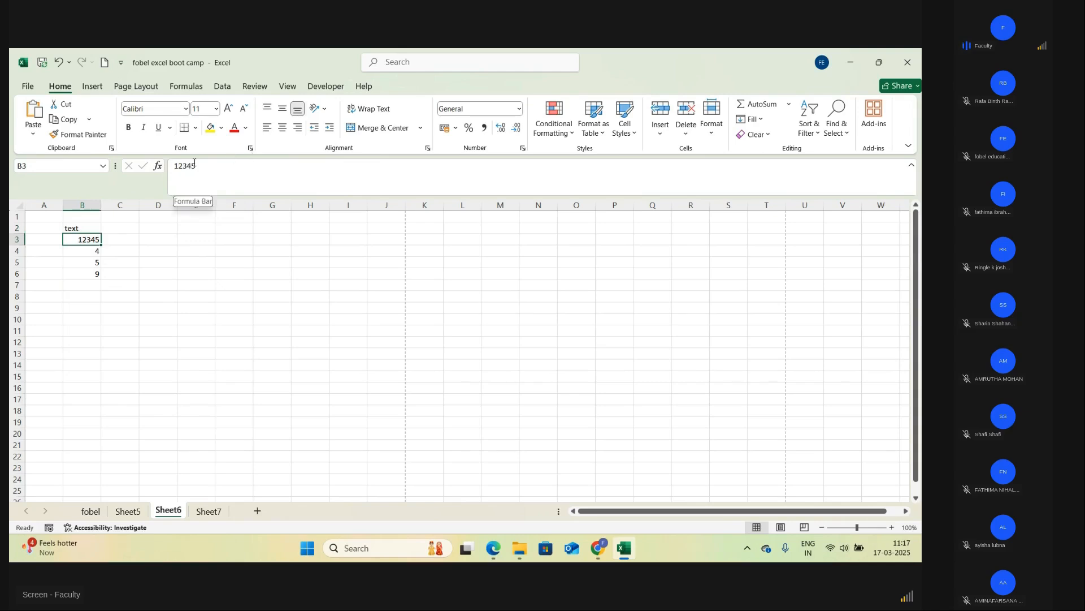
{"action": "left_click", "coordinate": [80, 274]}
{"action": "right_click", "coordinate": [80, 274]}
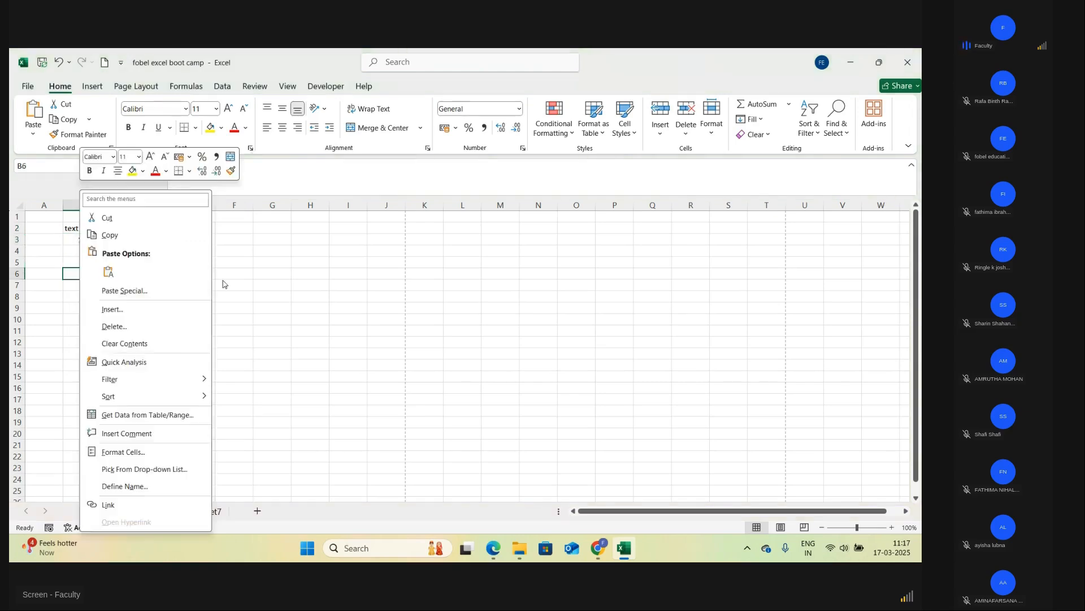
{"action": "key", "text": "Escape"}
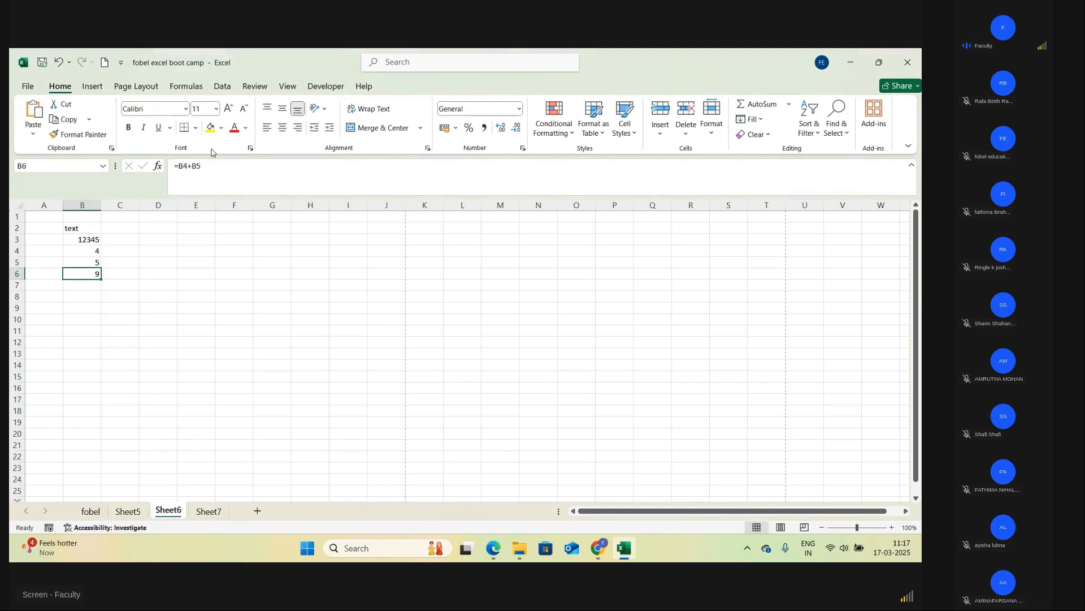
{"action": "left_click", "coordinate": [136, 264]}
{"action": "left_click", "coordinate": [131, 224]}
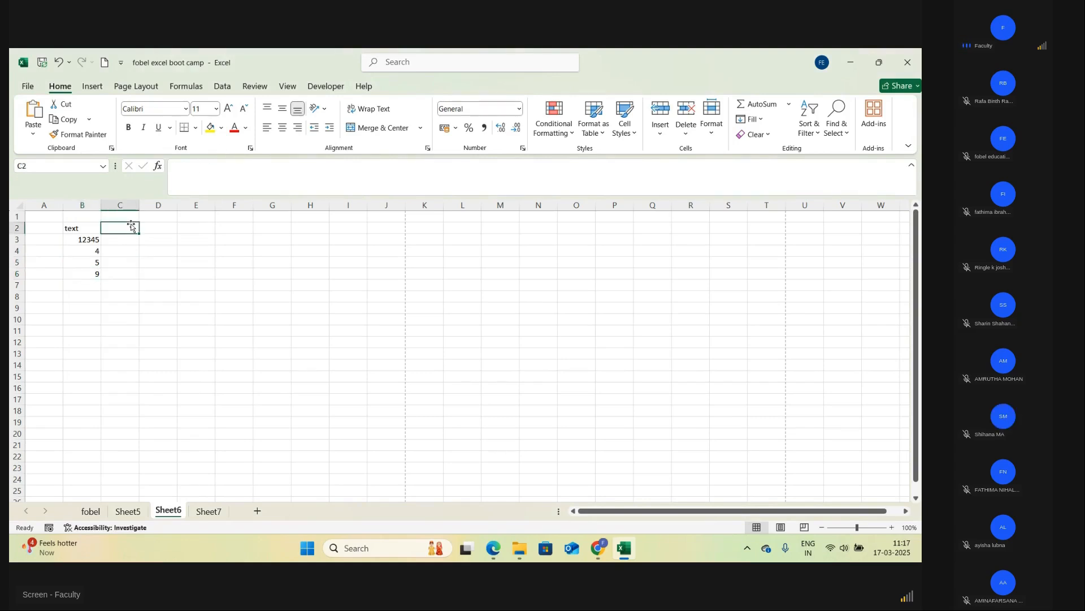
{"action": "left_click", "coordinate": [167, 255]}
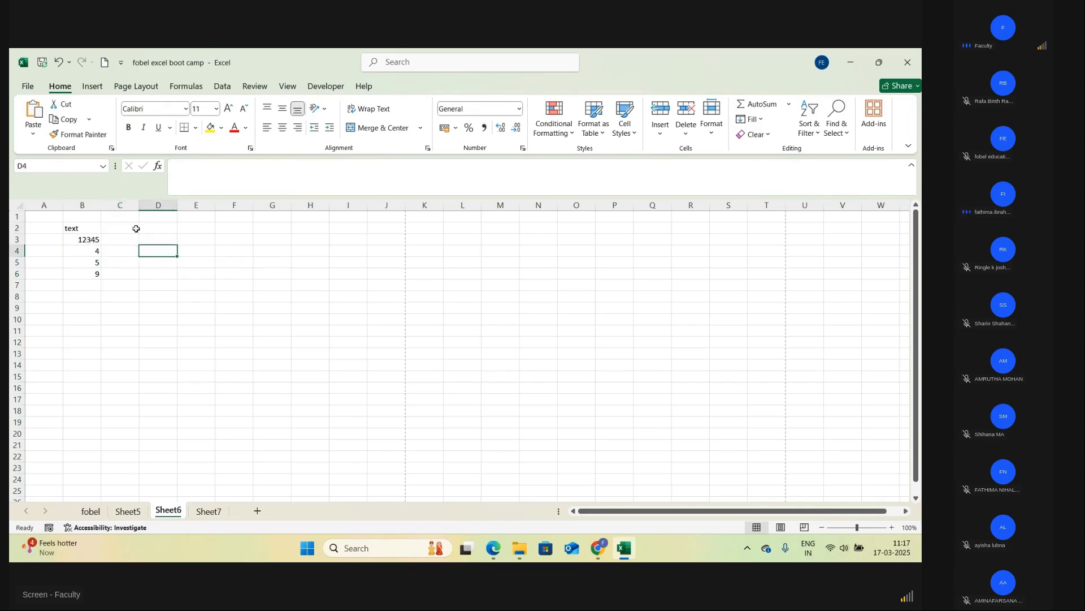
{"action": "left_click_drag", "start_coordinate": [137, 229], "coordinate": [165, 275]}
{"action": "left_click", "coordinate": [268, 237]}
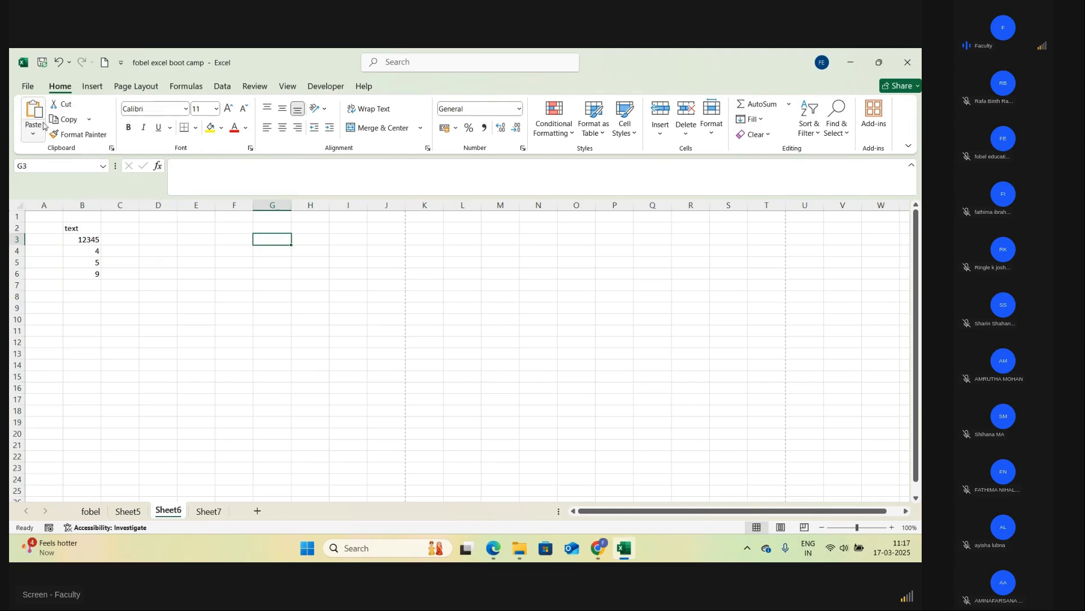
- Move the word "text" from cell B2 to cell E2 using Cut and Paste
{"action": "left_click", "coordinate": [89, 226]}
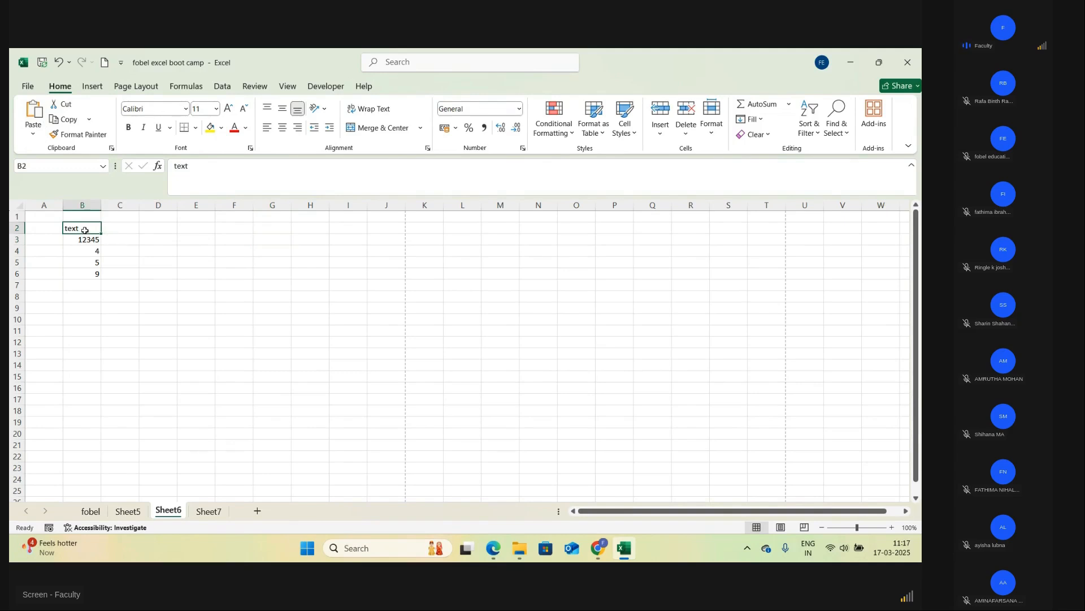
{"action": "left_click", "coordinate": [69, 119]}
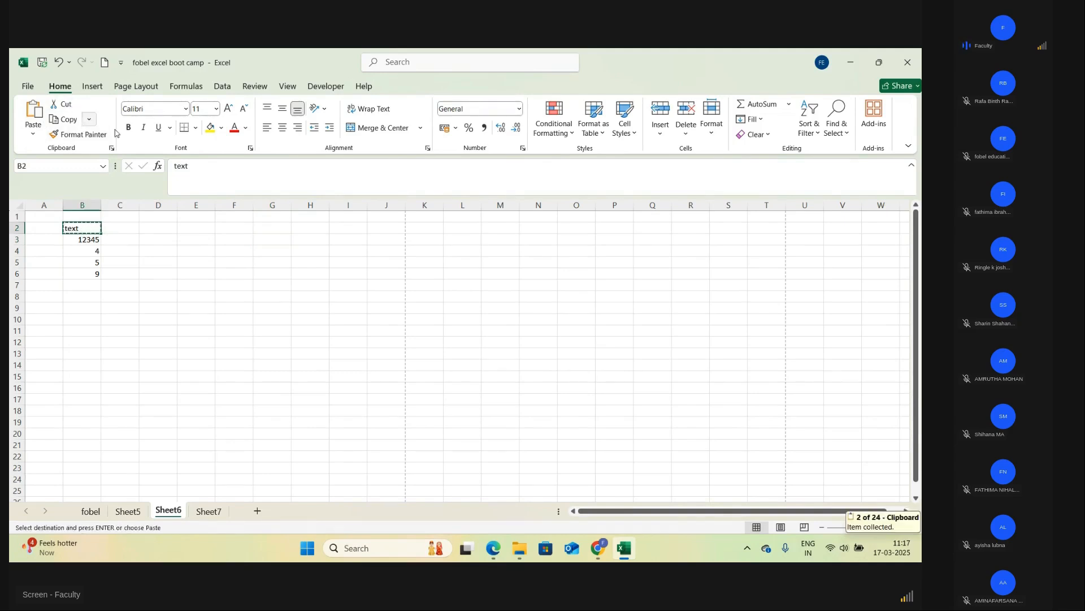
{"action": "left_click", "coordinate": [189, 226]}
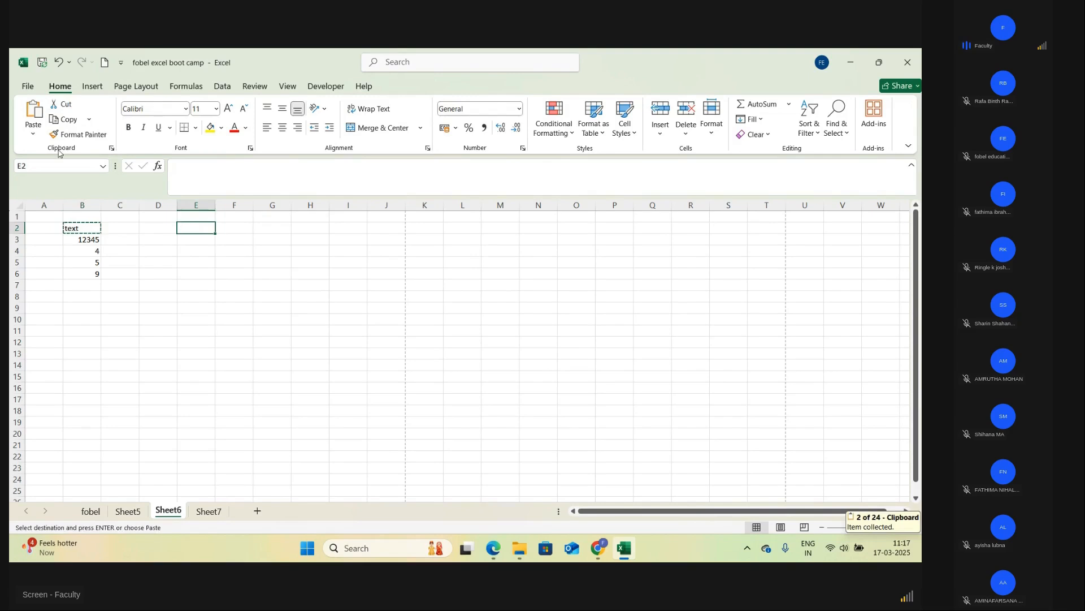
{"action": "left_click", "coordinate": [31, 119]}
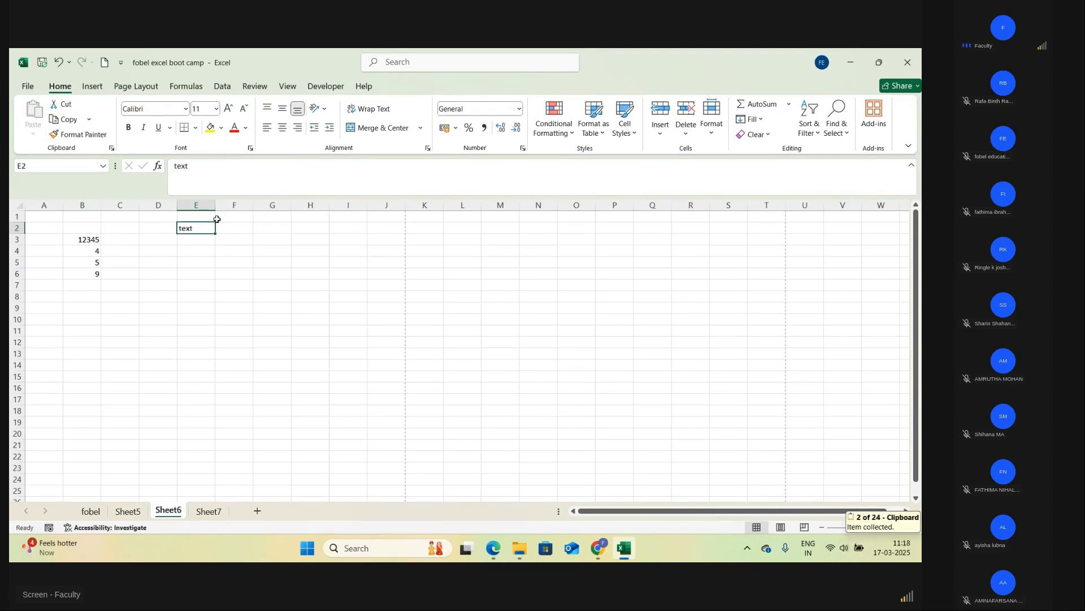
{"action": "left_click", "coordinate": [220, 238]}
- Copy the contents of cell E2 and paste them into cell F4
{"action": "left_click", "coordinate": [196, 228]}
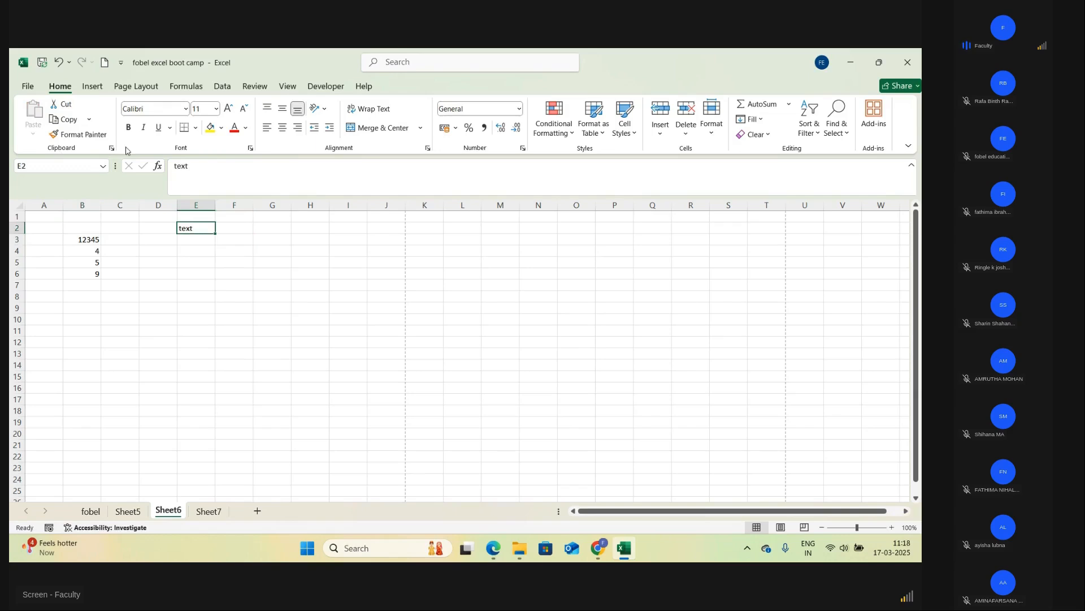
{"action": "left_click", "coordinate": [76, 120]}
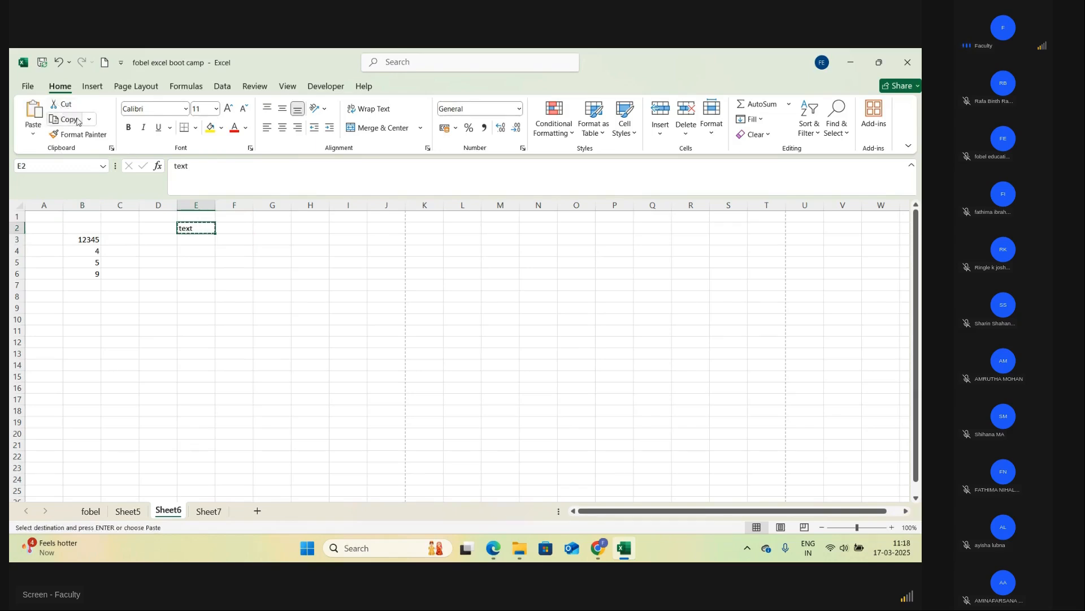
{"action": "left_click", "coordinate": [232, 249]}
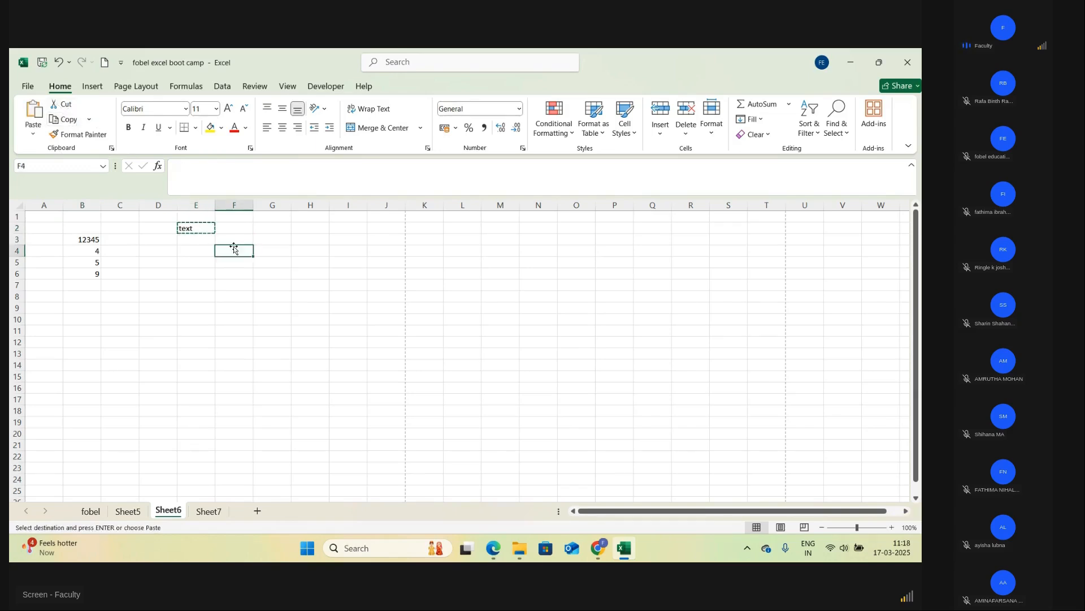
{"action": "left_click", "coordinate": [34, 117]}
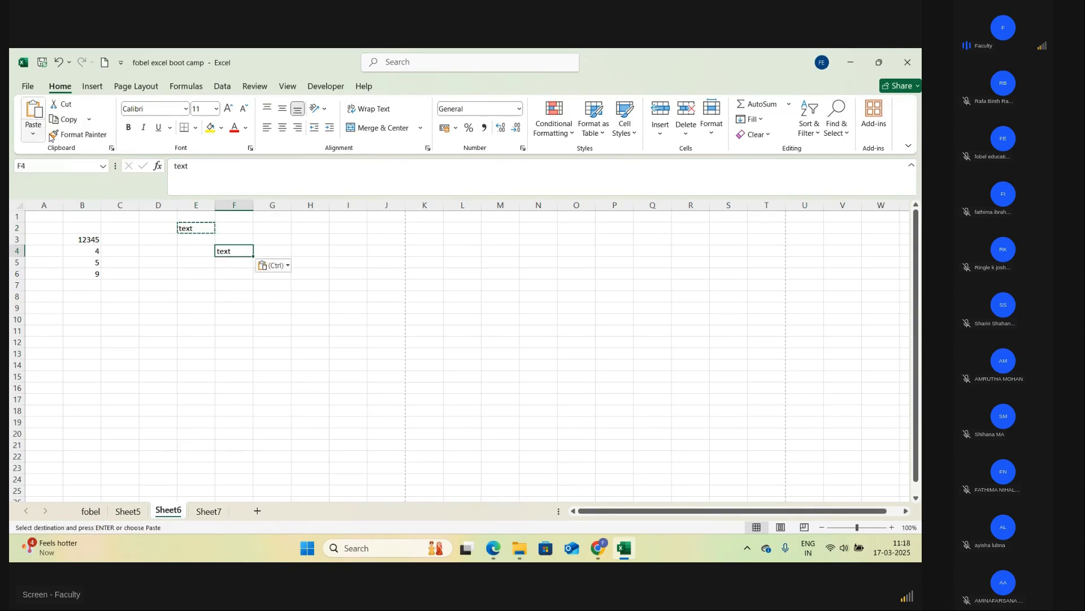
- Look over the available paste options and copy variants for the copied cell
{"action": "left_click", "coordinate": [32, 134]}
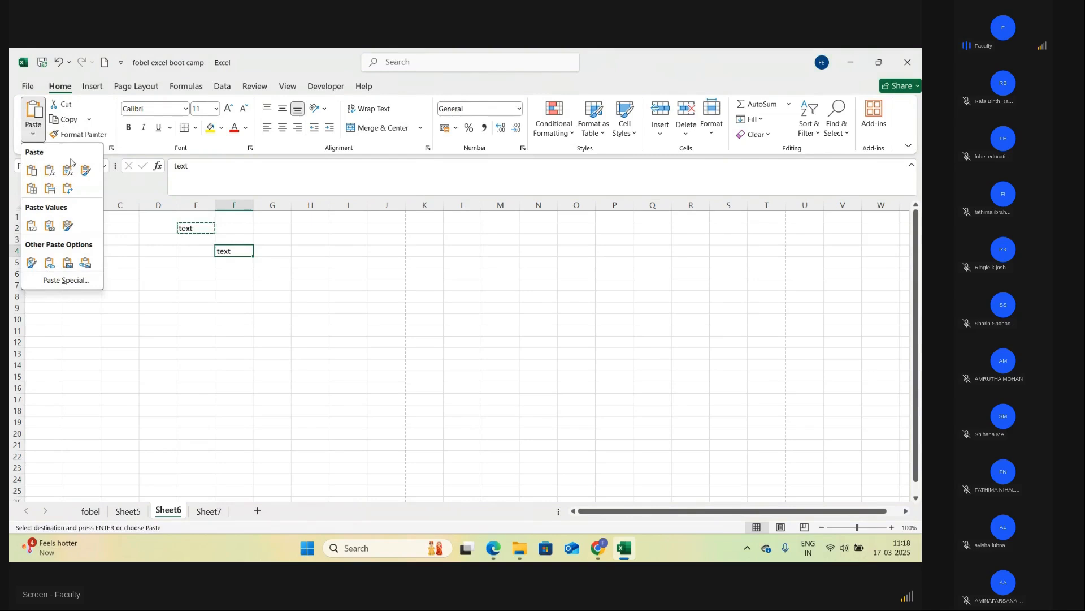
{"action": "left_click", "coordinate": [136, 266]}
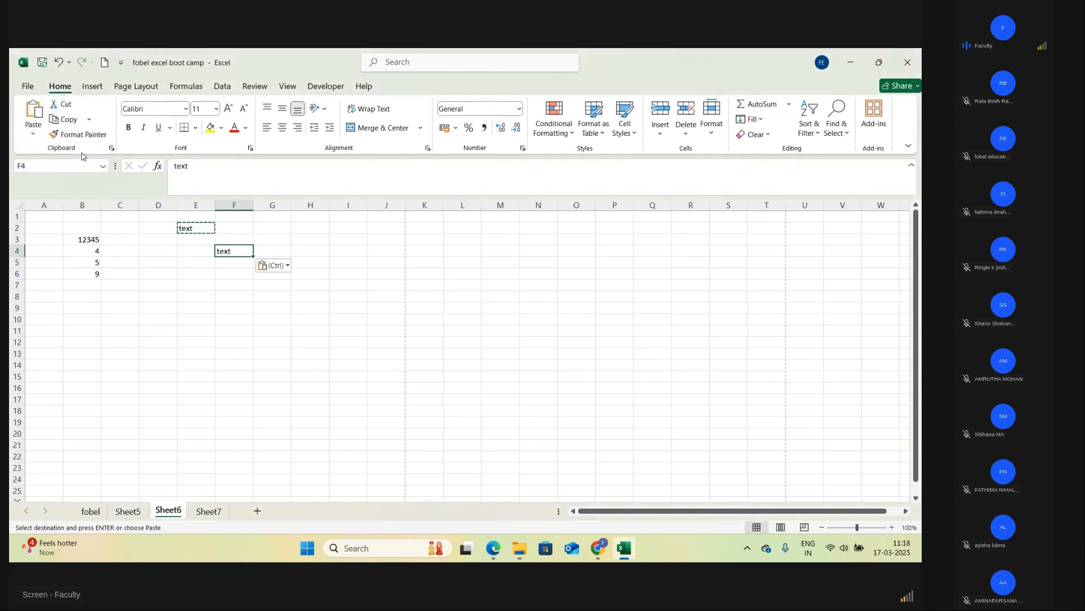
{"action": "left_click", "coordinate": [92, 124]}
{"action": "left_click", "coordinate": [124, 217]}
{"action": "left_click", "coordinate": [246, 309]}
{"action": "left_click", "coordinate": [168, 273]}
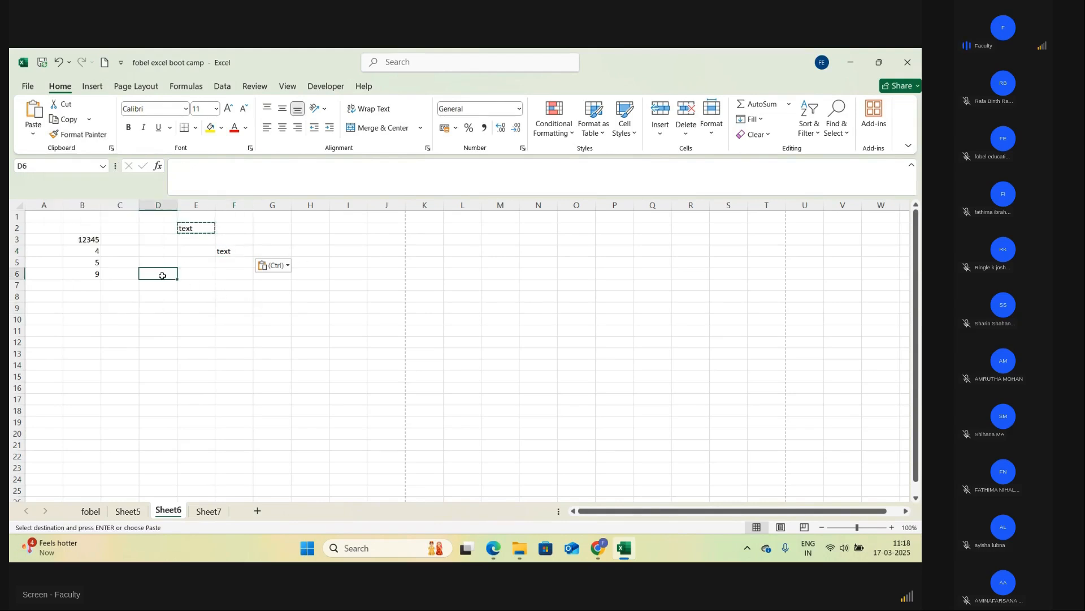
{"action": "left_click", "coordinate": [205, 279]}
{"action": "left_click_drag", "start_coordinate": [205, 279], "coordinate": [280, 364]}
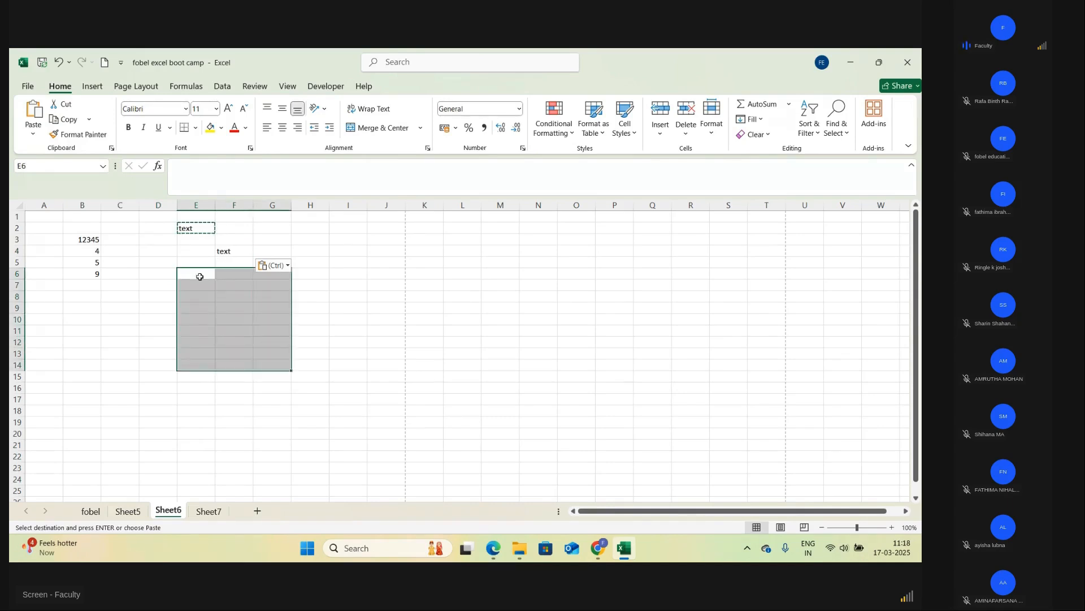
{"action": "left_click", "coordinate": [151, 273]}
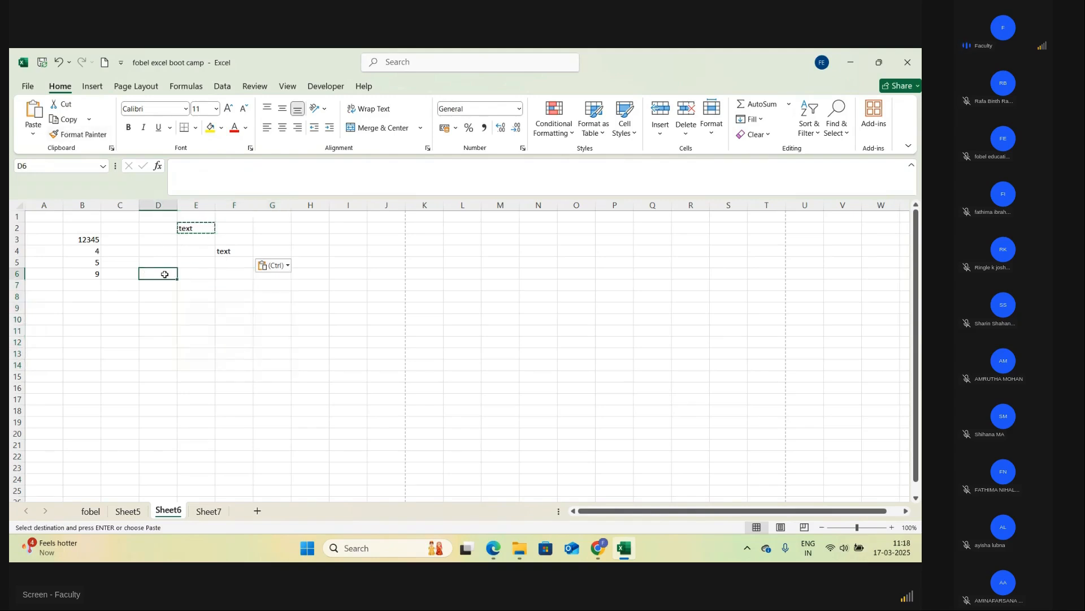
- Review the Format Painter description and the items collected on the Clipboard
{"action": "left_click_drag", "start_coordinate": [164, 274], "coordinate": [164, 296]}
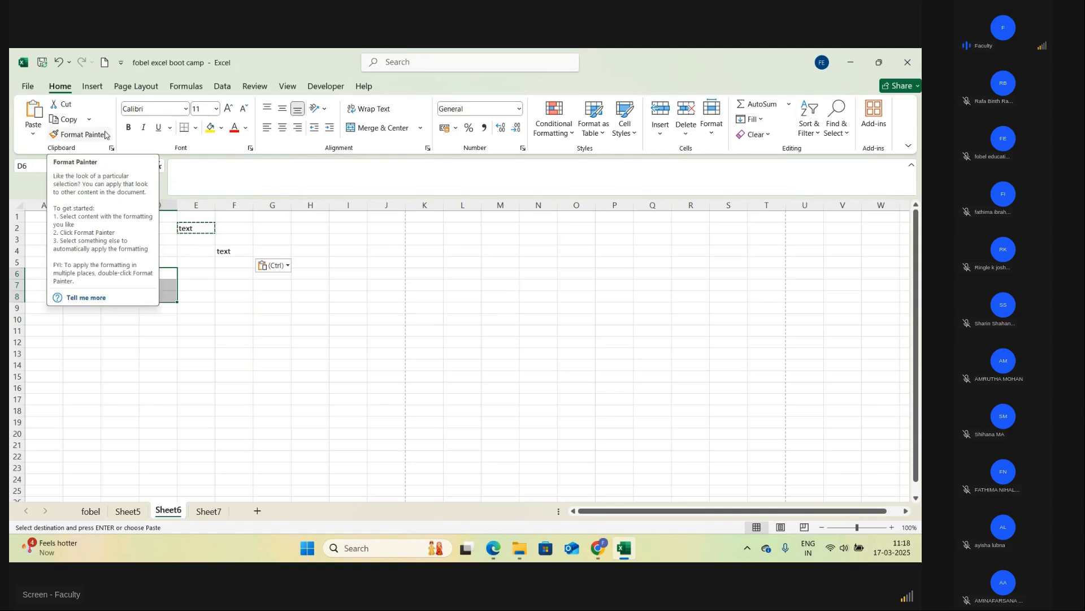
{"action": "left_click", "coordinate": [112, 149]}
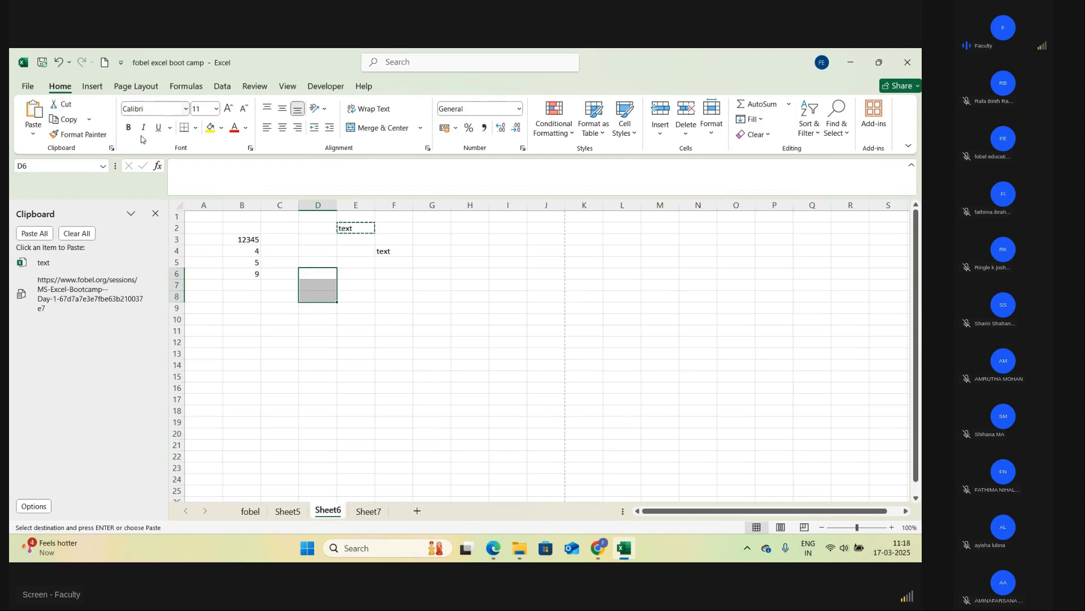
{"action": "left_click", "coordinate": [156, 214]}
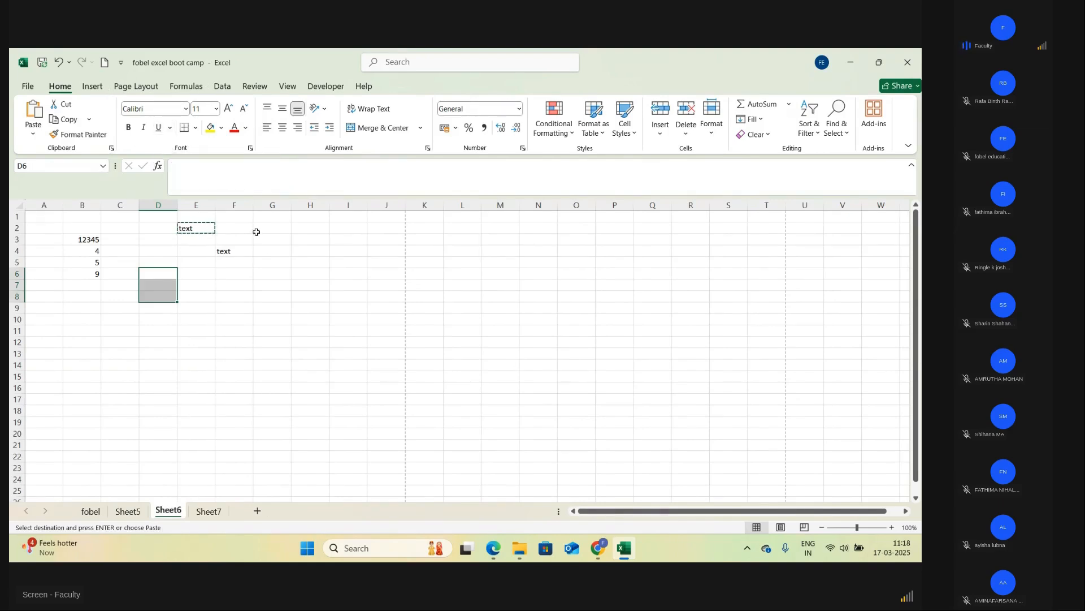
- Clear the word "text" from cell E2
{"action": "left_click", "coordinate": [212, 228]}
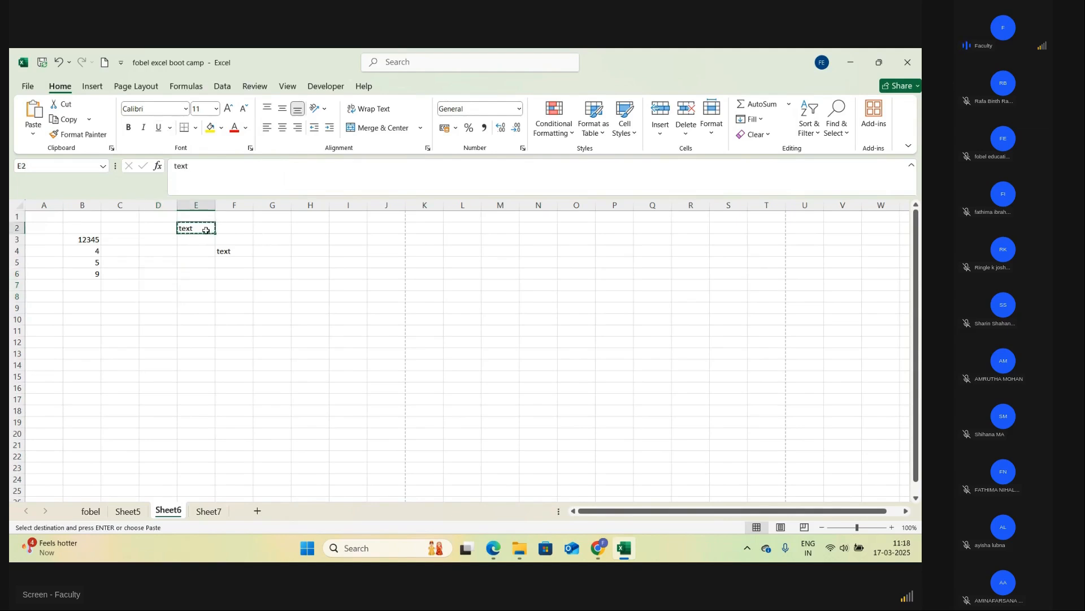
{"action": "key", "text": "BackSpace"}
{"action": "left_click", "coordinate": [254, 244]}
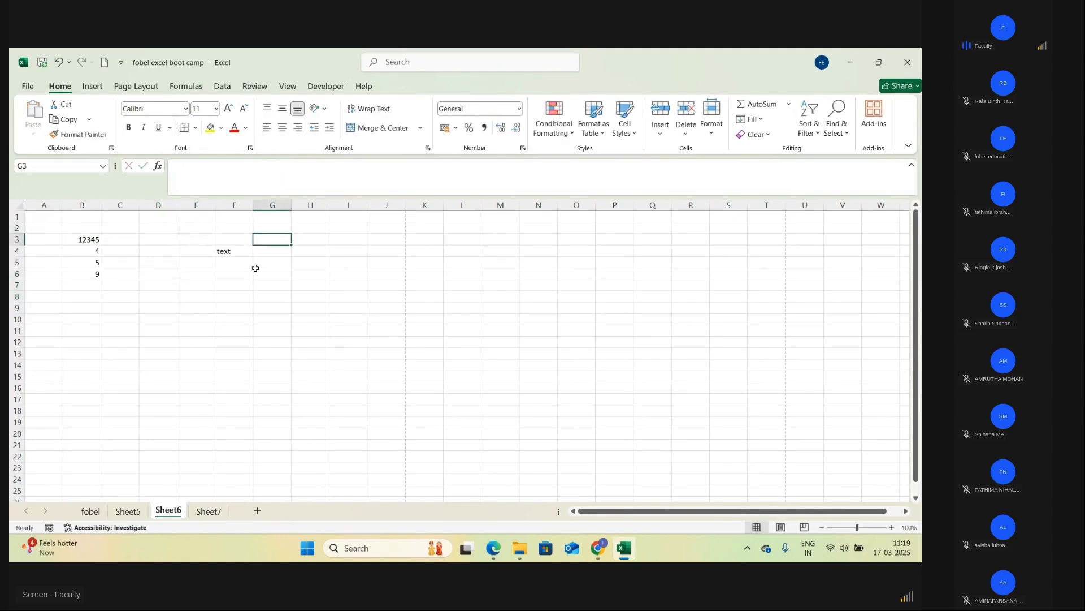
- Enter FOBEL in capital letters in cell G6
{"action": "left_click", "coordinate": [256, 270]}
{"action": "key", "text": "Caps_Lock"}
{"action": "type", "text": "F"}
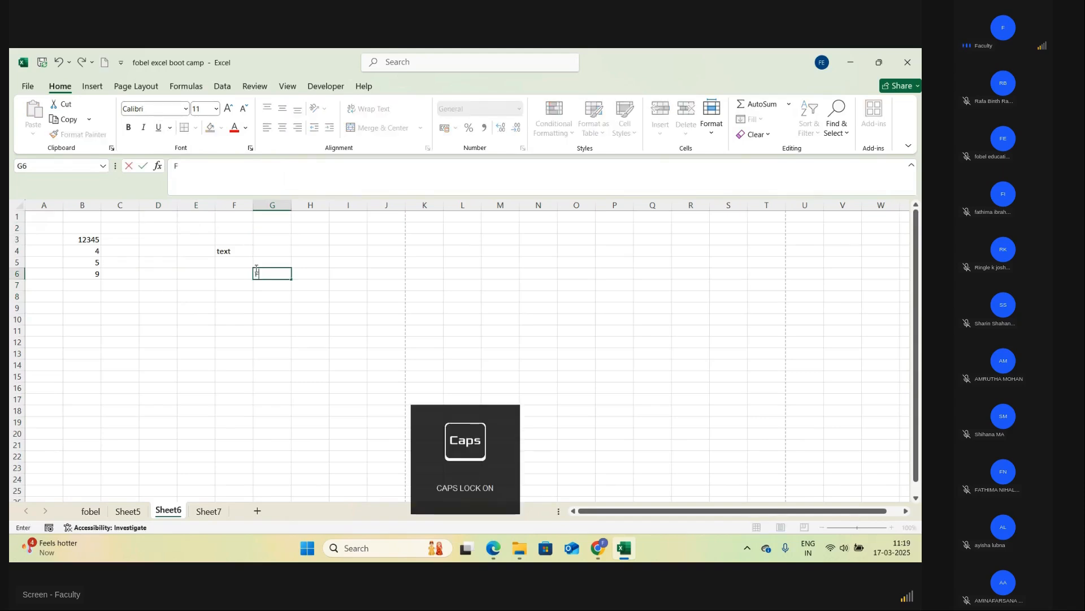
{"action": "type", "text": "OBEL"}
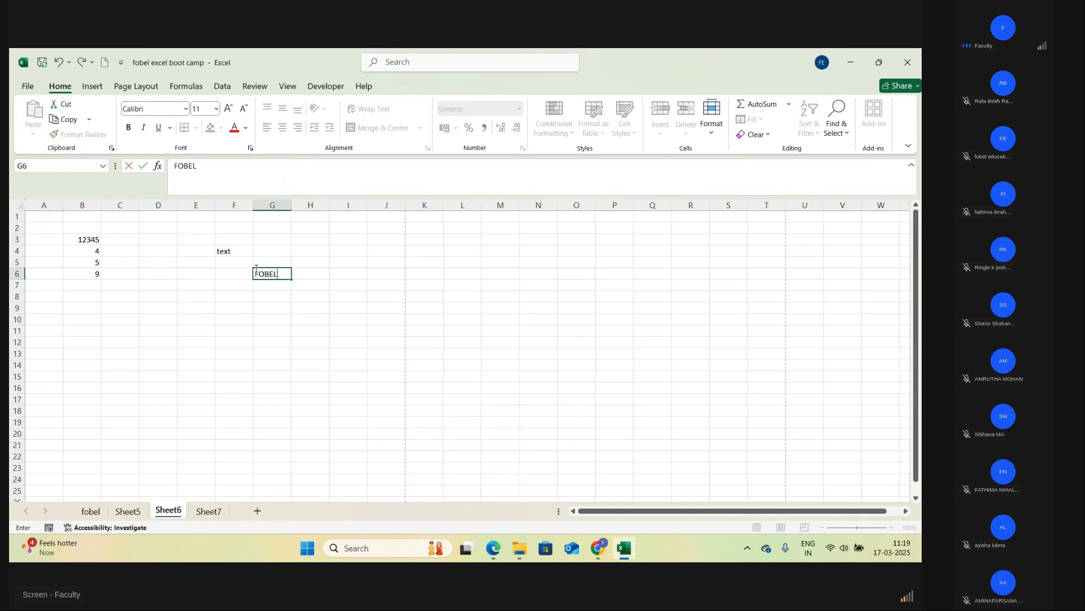
{"action": "left_click", "coordinate": [313, 330]}
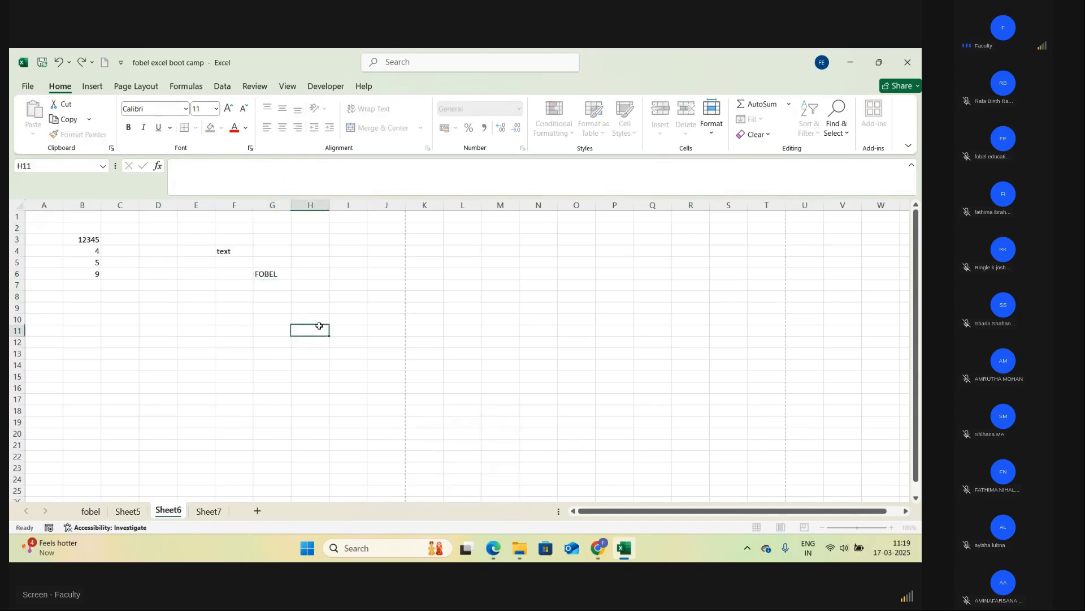
- Set the font size of FOBEL in cell G6 to 20 and autofit the width of column G
{"action": "left_click", "coordinate": [271, 274]}
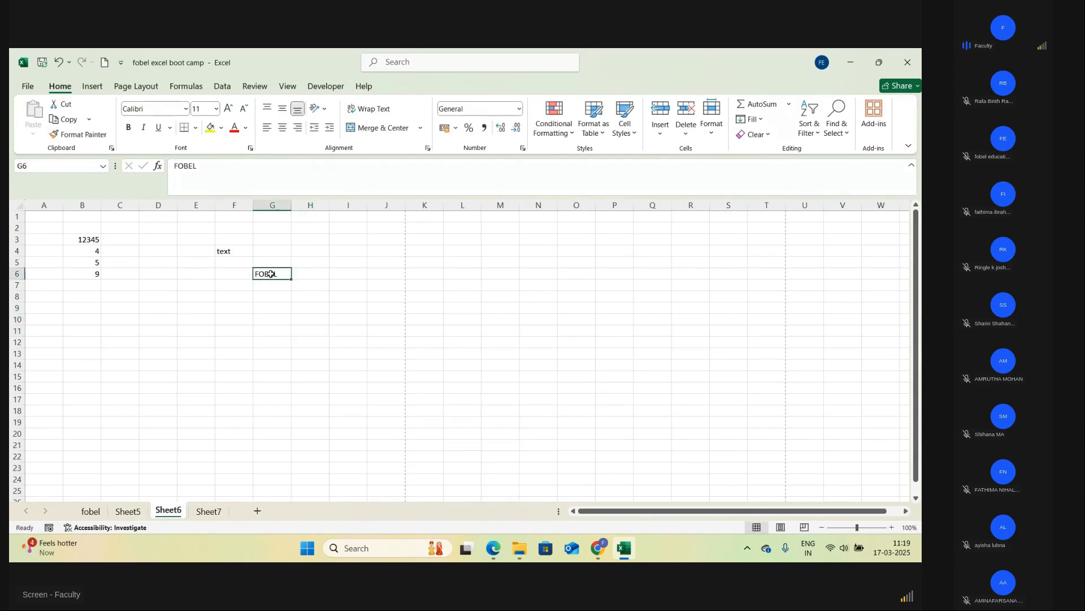
{"action": "left_click", "coordinate": [186, 109]}
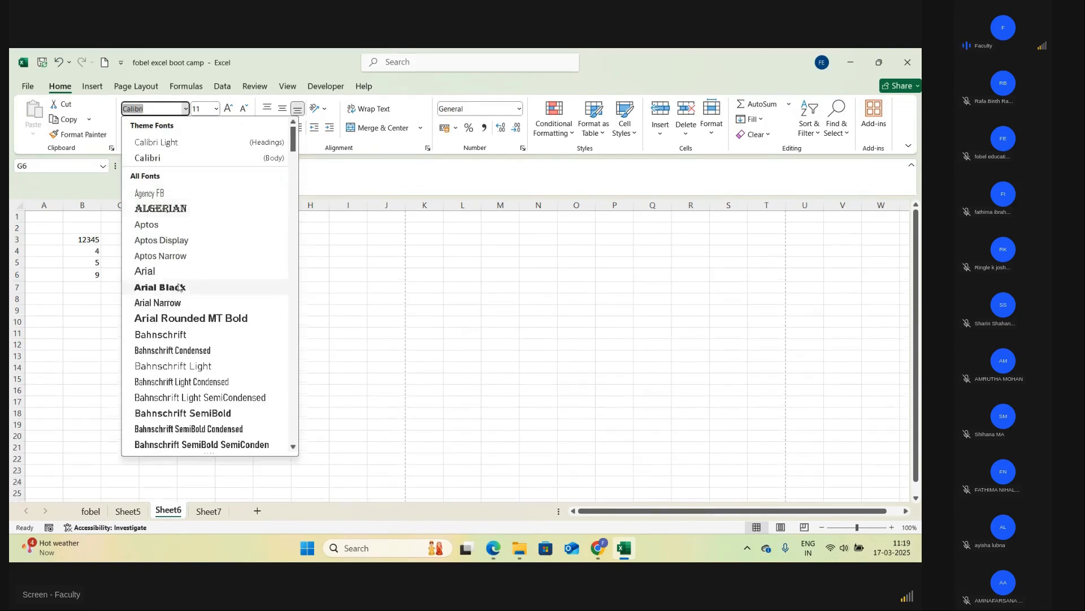
{"action": "key", "text": "Escape"}
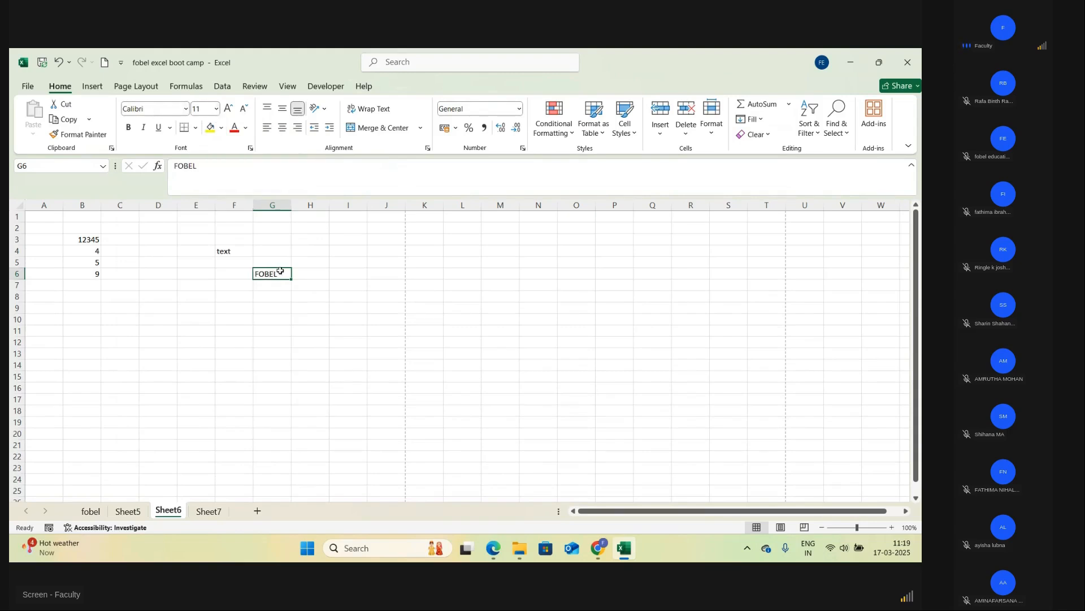
{"action": "left_click", "coordinate": [217, 110]}
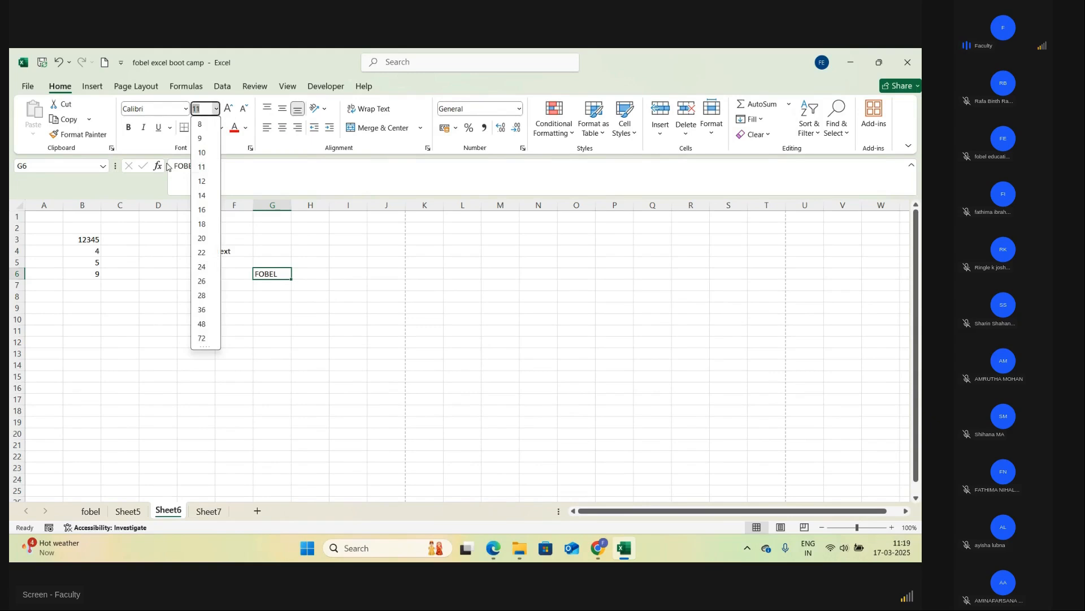
{"action": "left_click", "coordinate": [202, 238]}
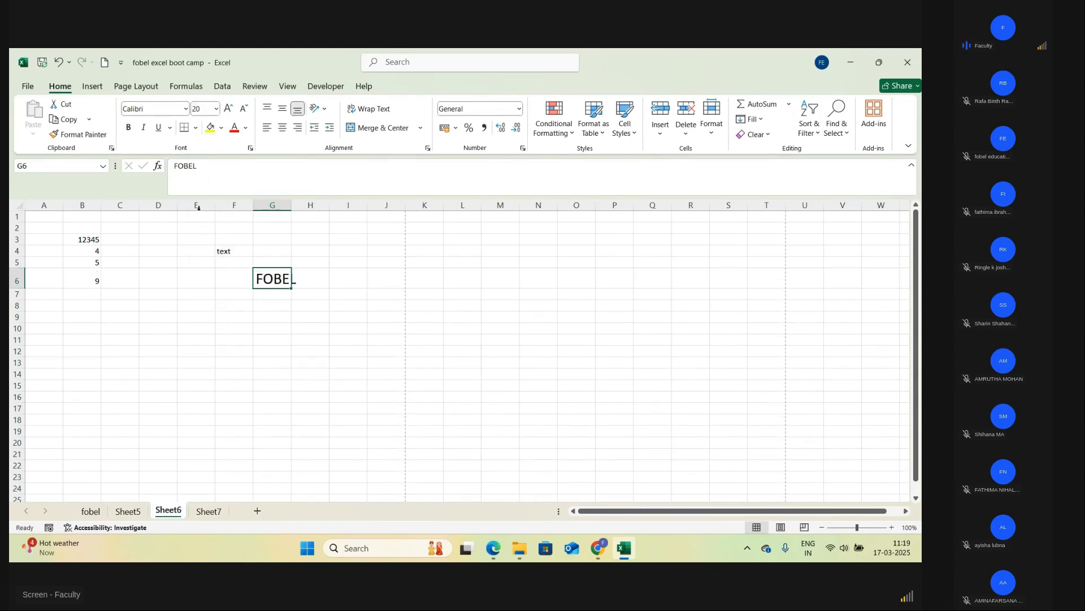
{"action": "double_click", "coordinate": [292, 204]}
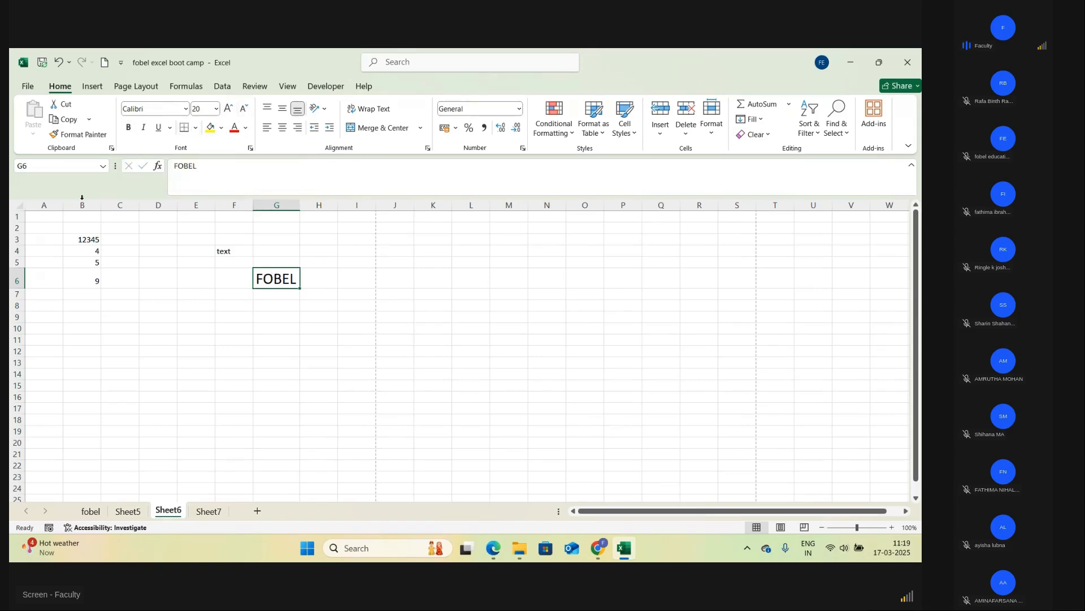
- Make FOBEL in cell G6 bold with a single underline
{"action": "left_click", "coordinate": [128, 128]}
{"action": "left_click", "coordinate": [169, 128]}
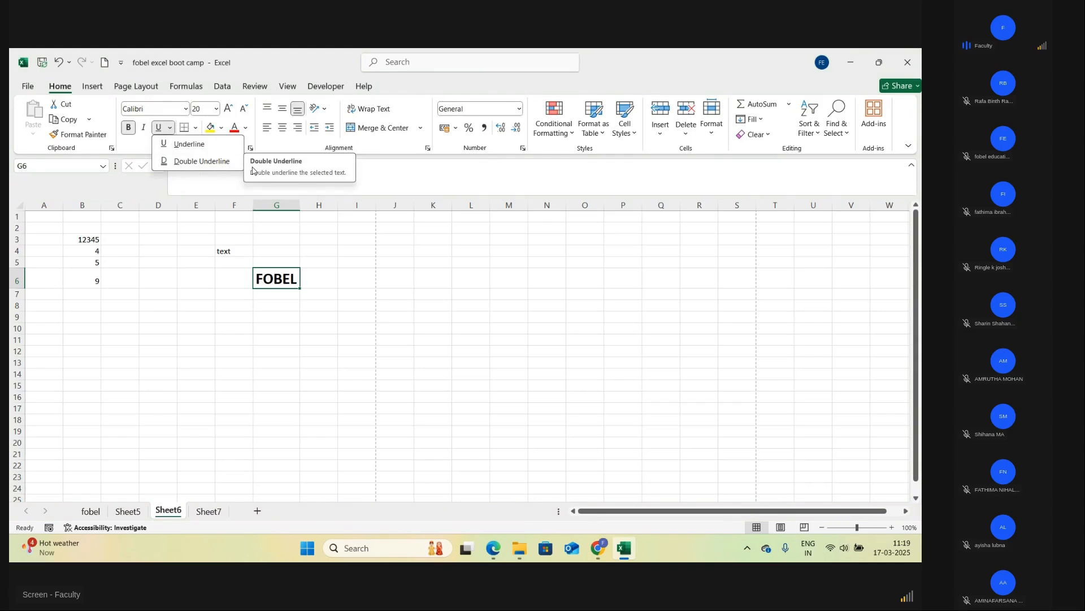
{"action": "left_click", "coordinate": [191, 148]}
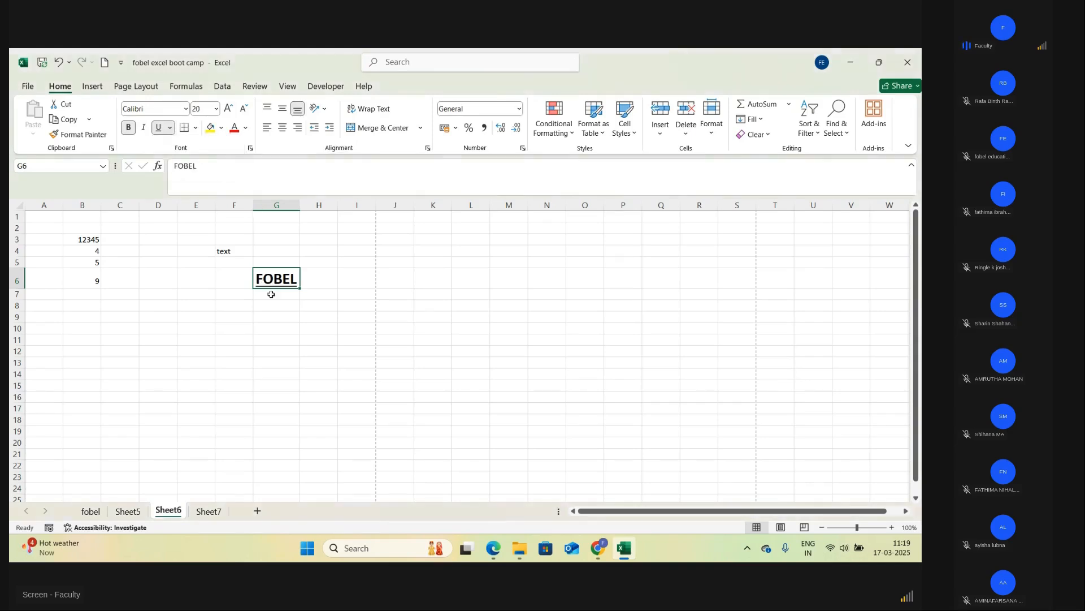
{"action": "left_click", "coordinate": [269, 293]}
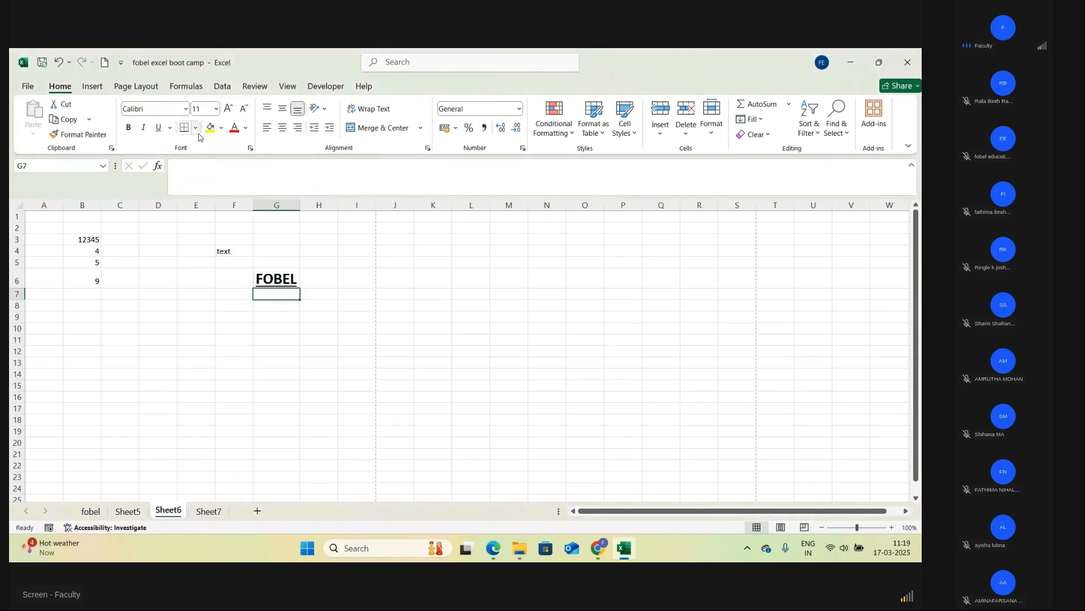
- Apply All Borders to the FOBEL cell G6 and check the border
{"action": "left_click", "coordinate": [271, 278]}
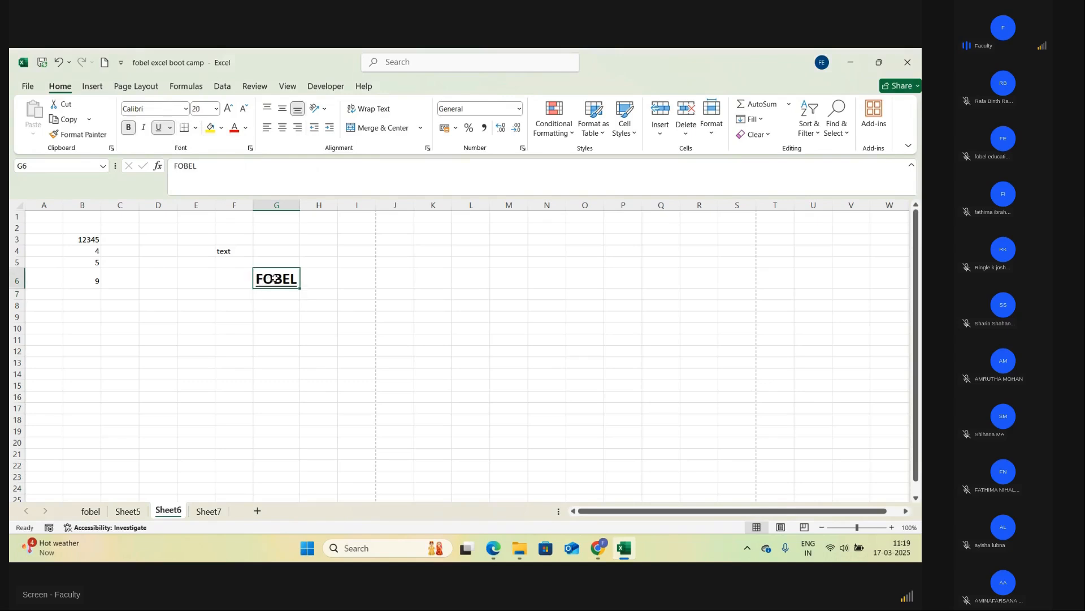
{"action": "left_click", "coordinate": [196, 128]}
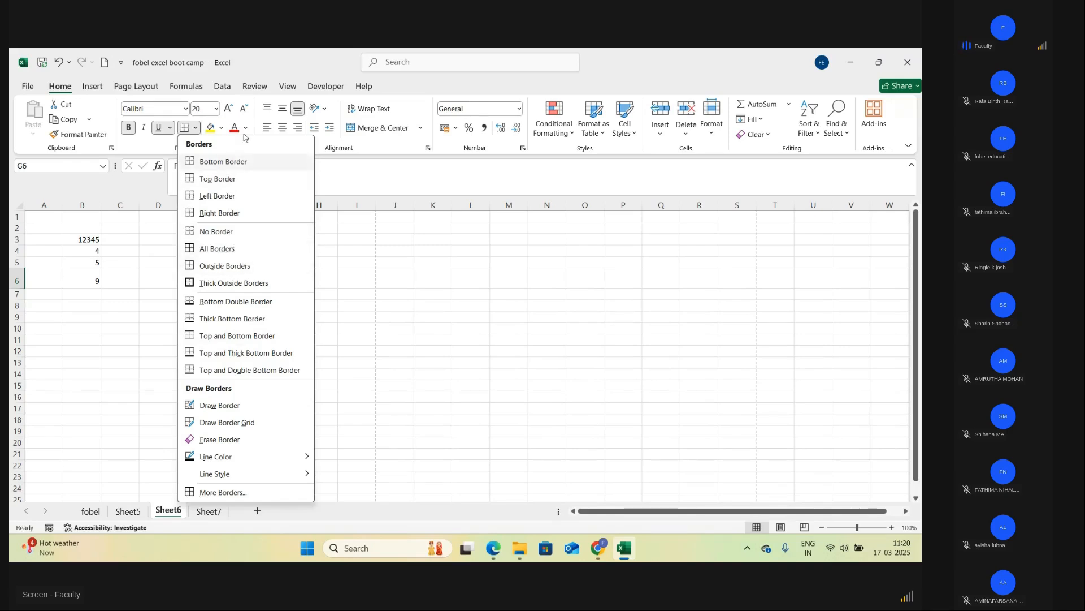
{"action": "left_click", "coordinate": [243, 248]}
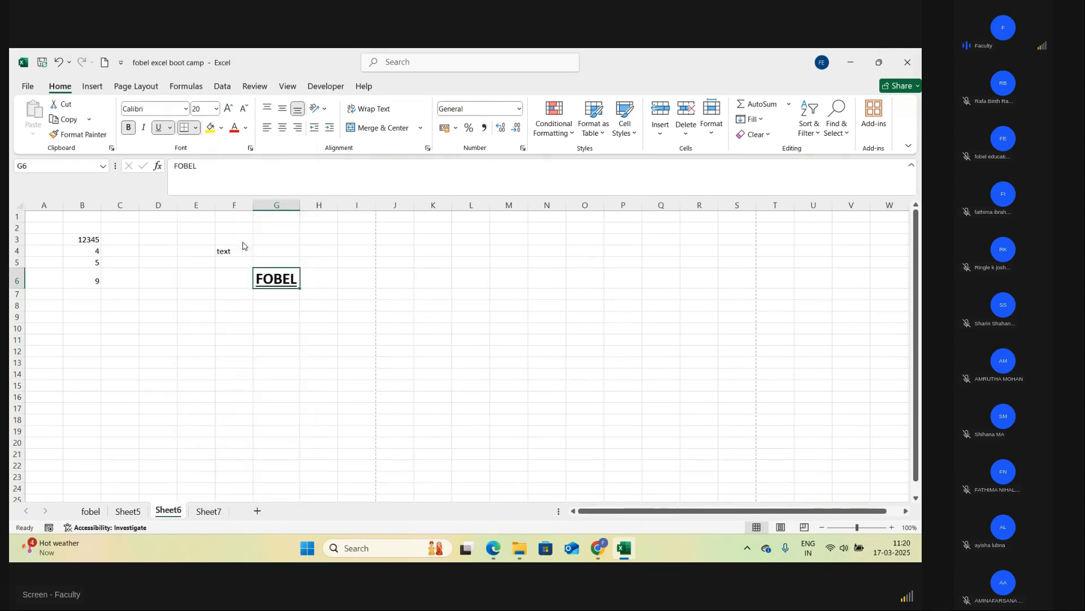
{"action": "left_click", "coordinate": [283, 304]}
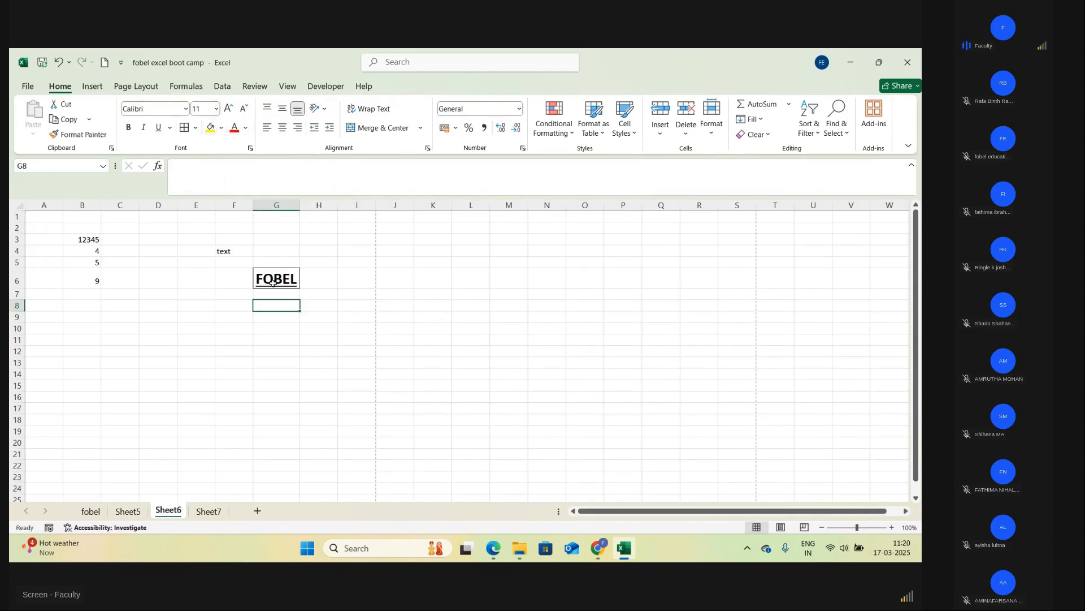
{"action": "key", "text": "Up"}
{"action": "key", "text": "Up"}
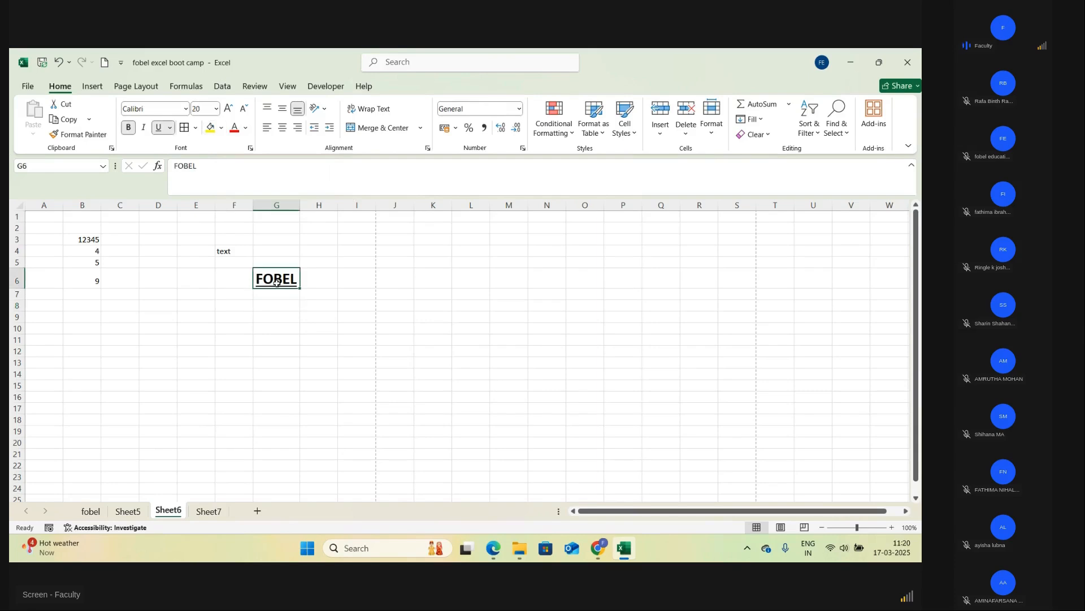
- Fill the FOBEL cell G6 with a light gold background colour
{"action": "left_click", "coordinate": [218, 129]}
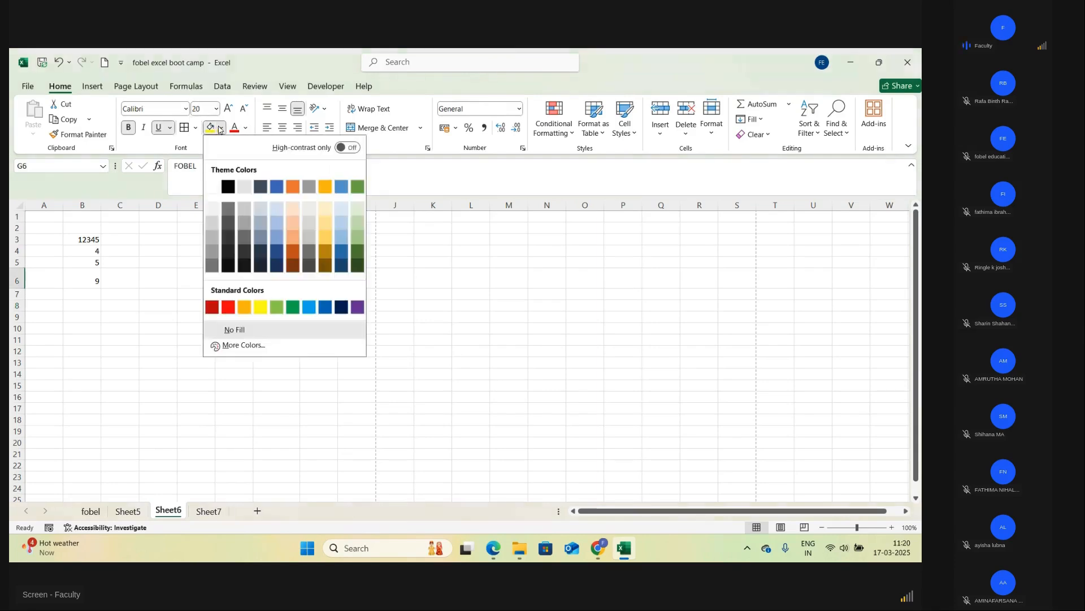
{"action": "left_click", "coordinate": [321, 227]}
{"action": "left_click", "coordinate": [320, 263]}
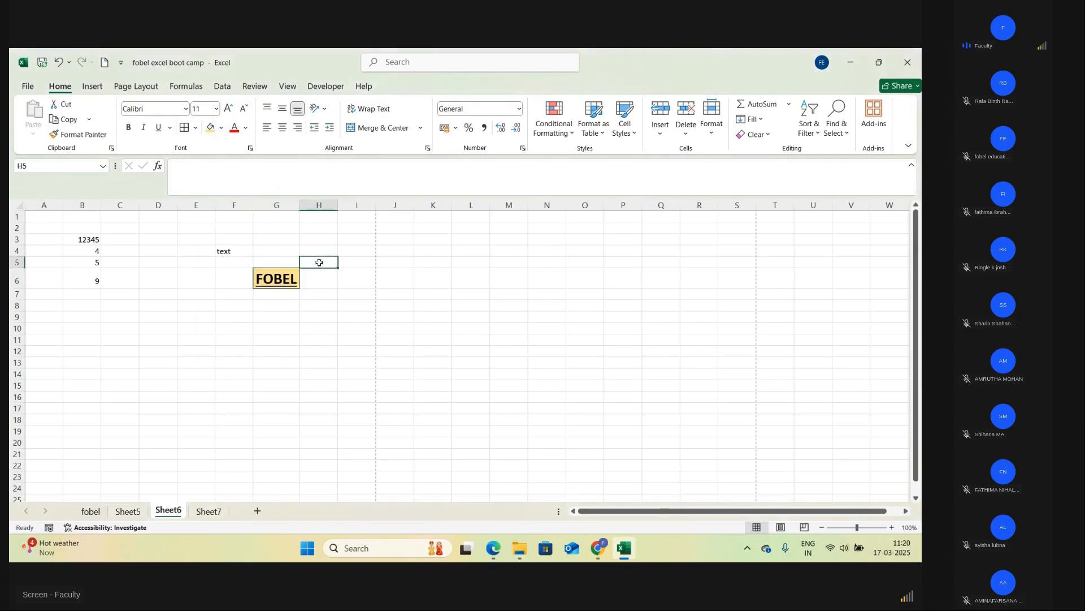
- Change the font colour of FOBEL in cell G6 to the standard light blue
{"action": "left_click", "coordinate": [245, 128]}
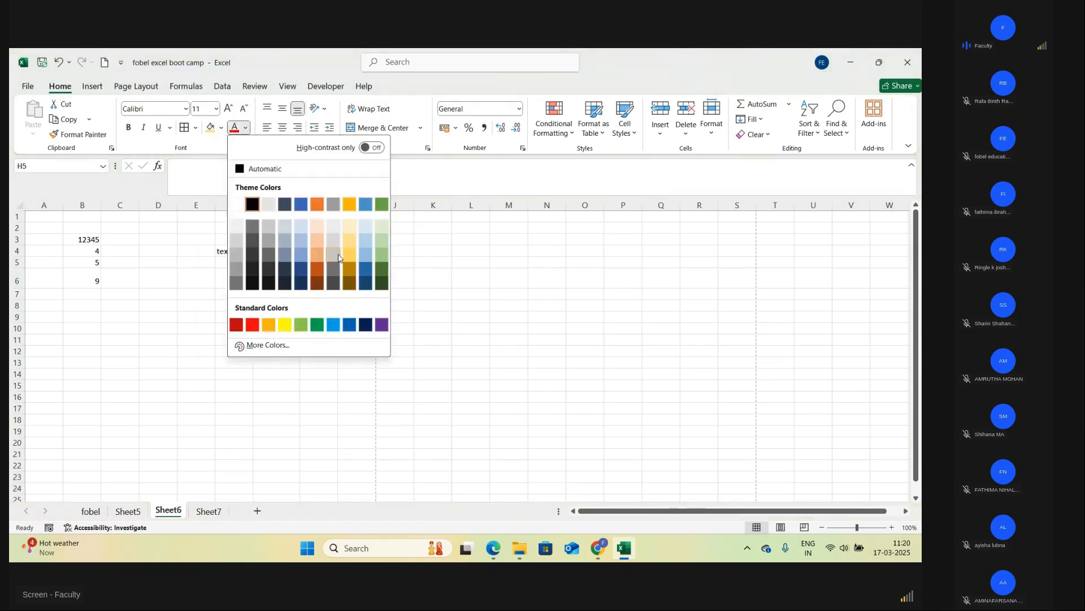
{"action": "left_click", "coordinate": [366, 282]}
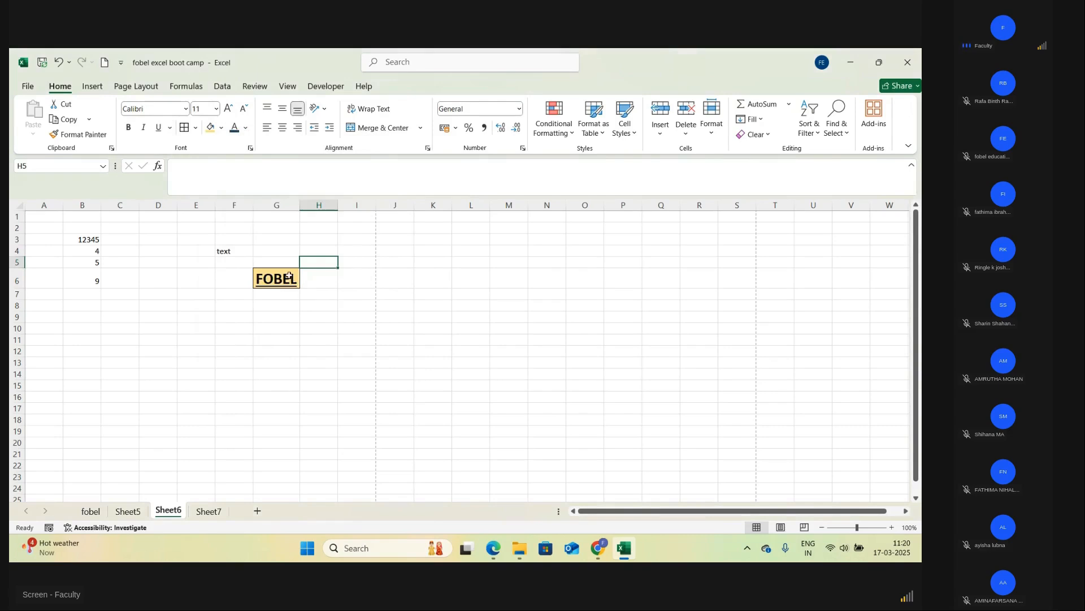
{"action": "left_click", "coordinate": [289, 277]}
{"action": "left_click", "coordinate": [245, 128]}
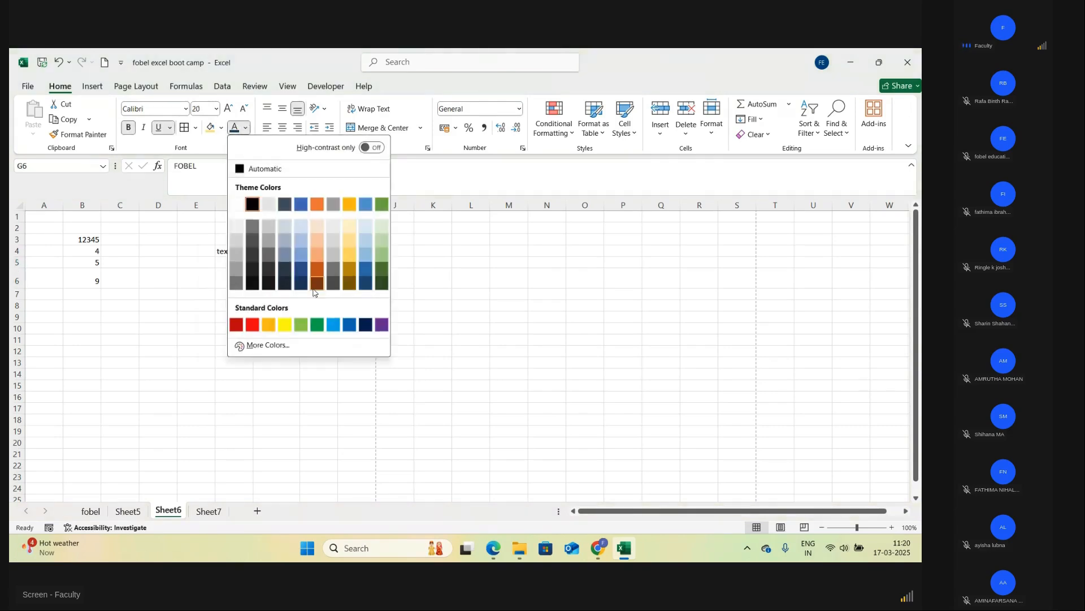
{"action": "left_click", "coordinate": [335, 326]}
{"action": "left_click", "coordinate": [260, 312]}
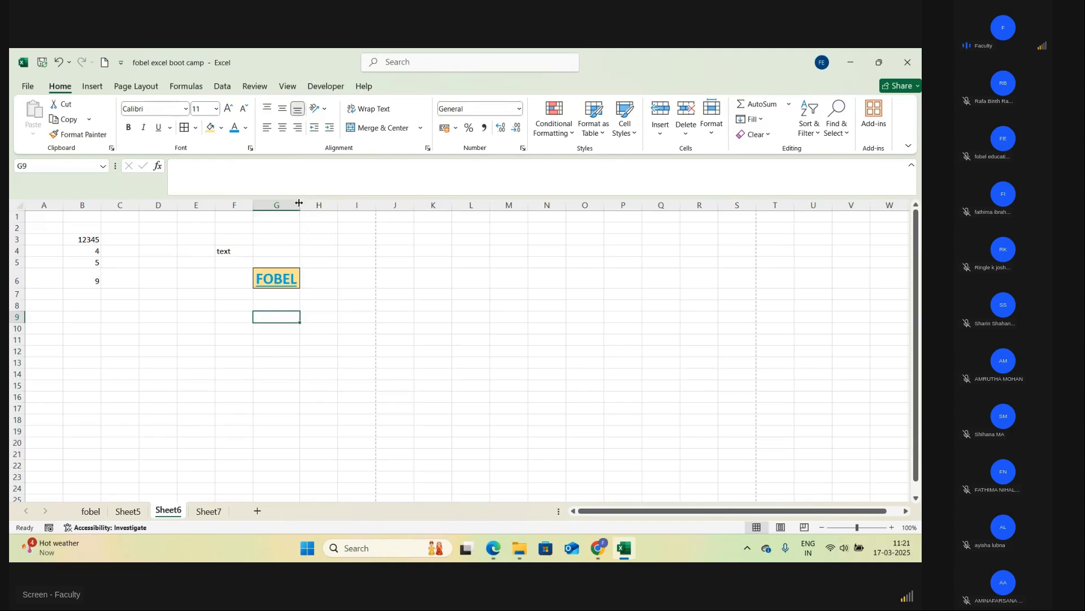
- Widen column G to about three times its width and select the FOBEL cell G6
{"action": "left_click_drag", "start_coordinate": [299, 203], "coordinate": [400, 211]}
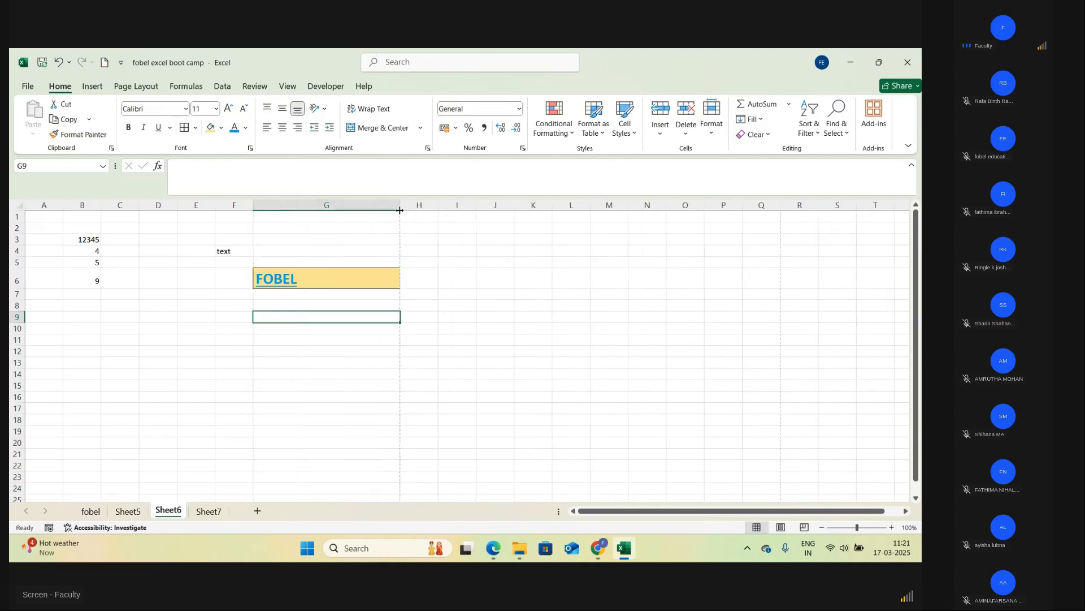
{"action": "left_click", "coordinate": [313, 295]}
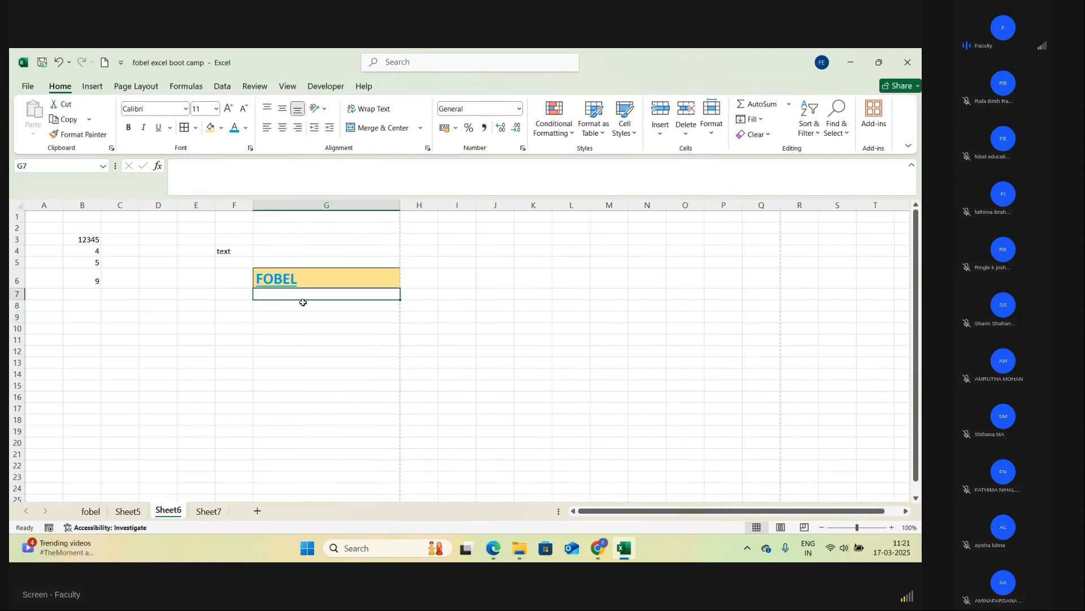
{"action": "left_click", "coordinate": [294, 266]}
{"action": "left_click", "coordinate": [295, 281]}
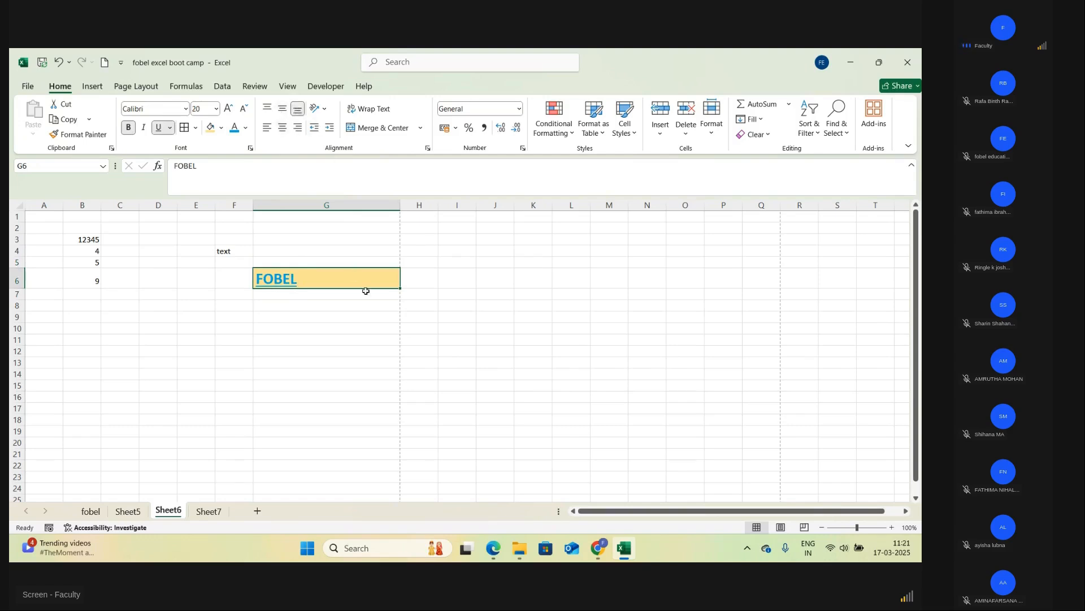
- Middle-align FOBEL vertically in cell G6, try right alignment, and centre it horizontally
{"action": "left_click", "coordinate": [288, 131]}
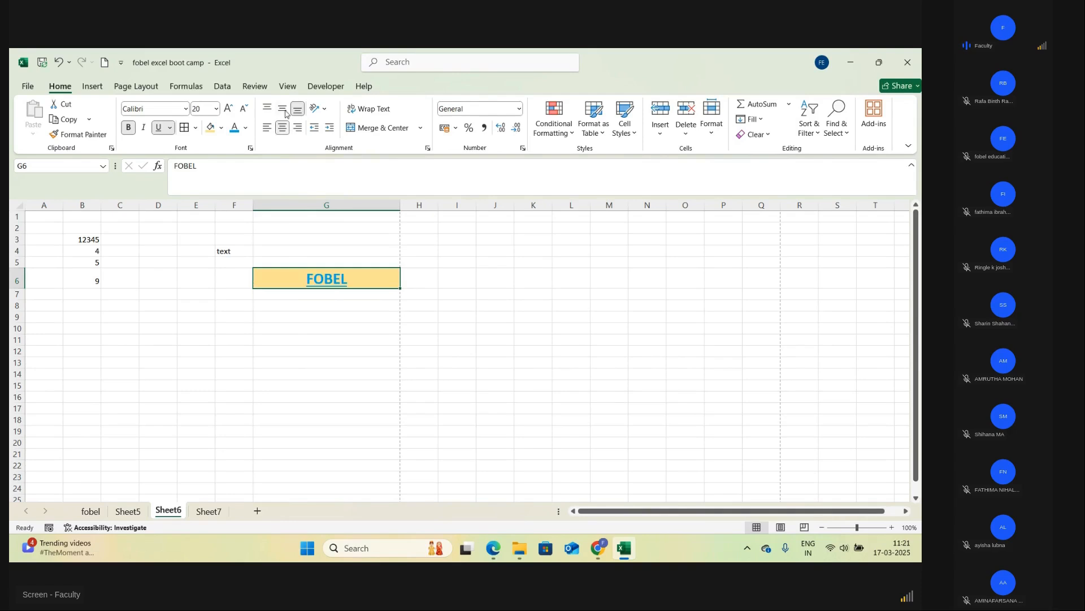
{"action": "left_click", "coordinate": [282, 108]}
{"action": "left_click", "coordinate": [299, 128]}
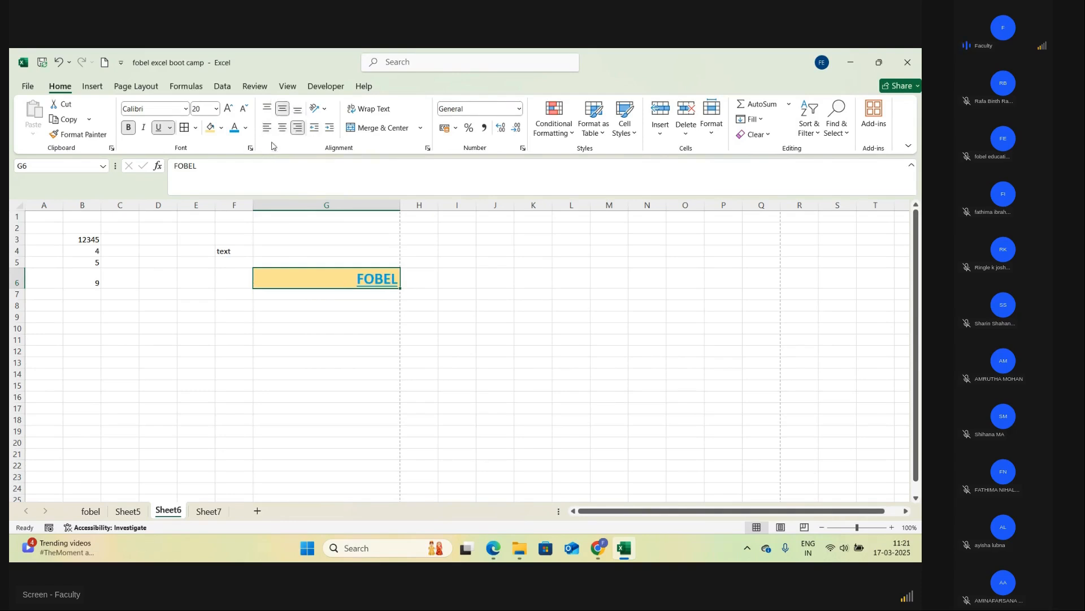
{"action": "left_click", "coordinate": [283, 128]}
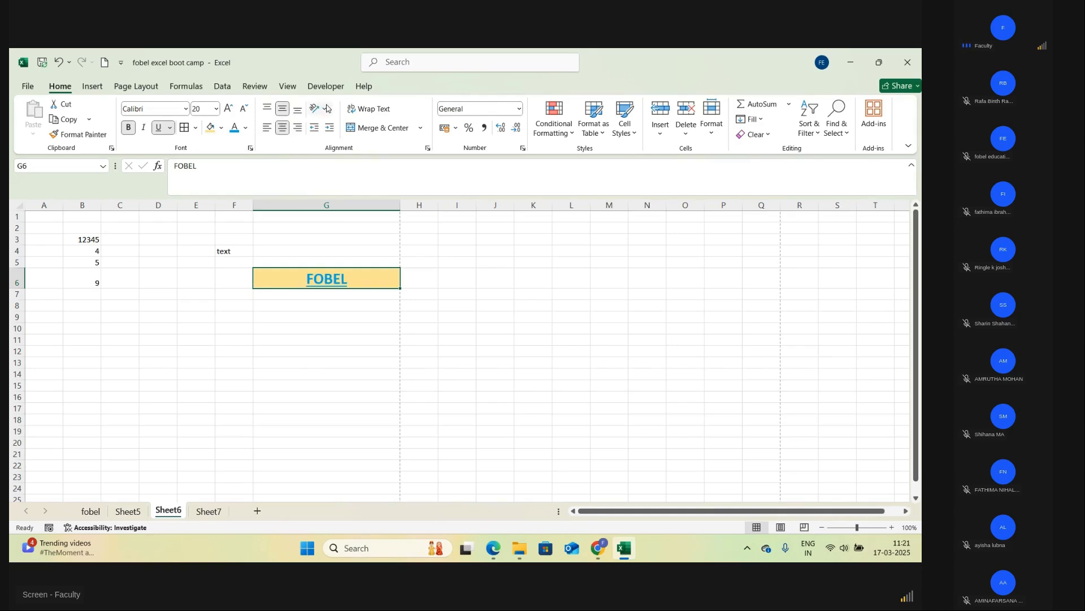
- Try the Vertical Text and Angle Counterclockwise orientations on FOBEL in cell G6 and undo both
{"action": "left_click", "coordinate": [326, 109]}
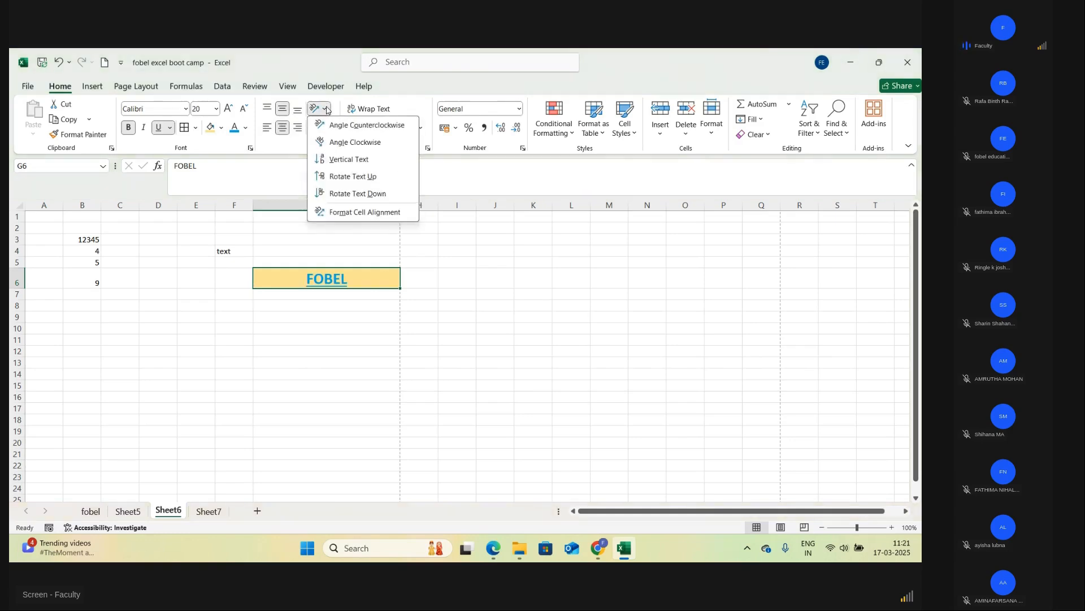
{"action": "left_click", "coordinate": [373, 161]}
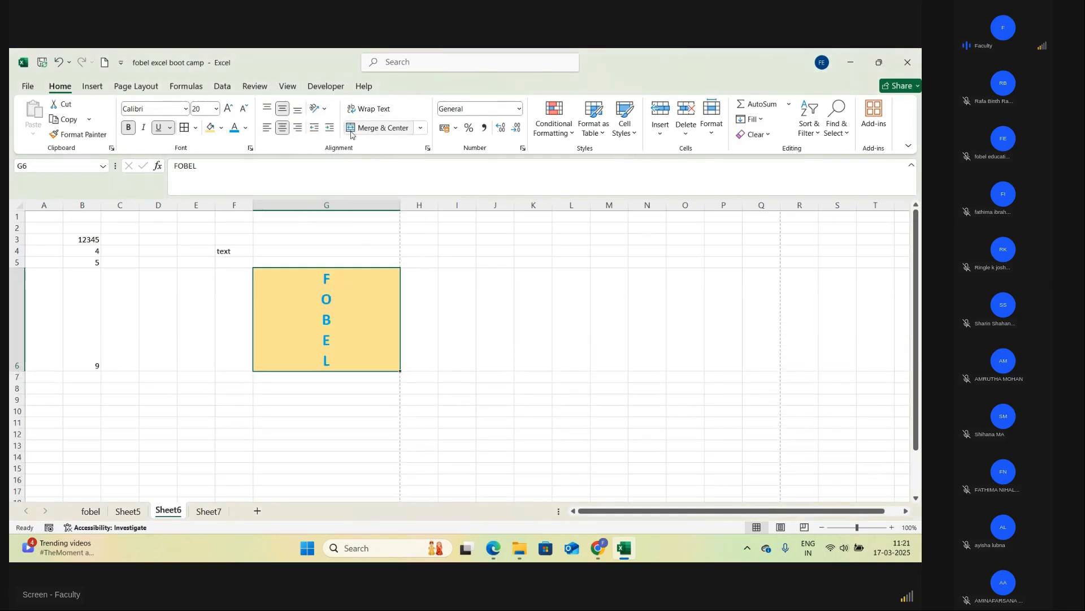
{"action": "left_click", "coordinate": [320, 111]}
{"action": "left_click", "coordinate": [338, 124]}
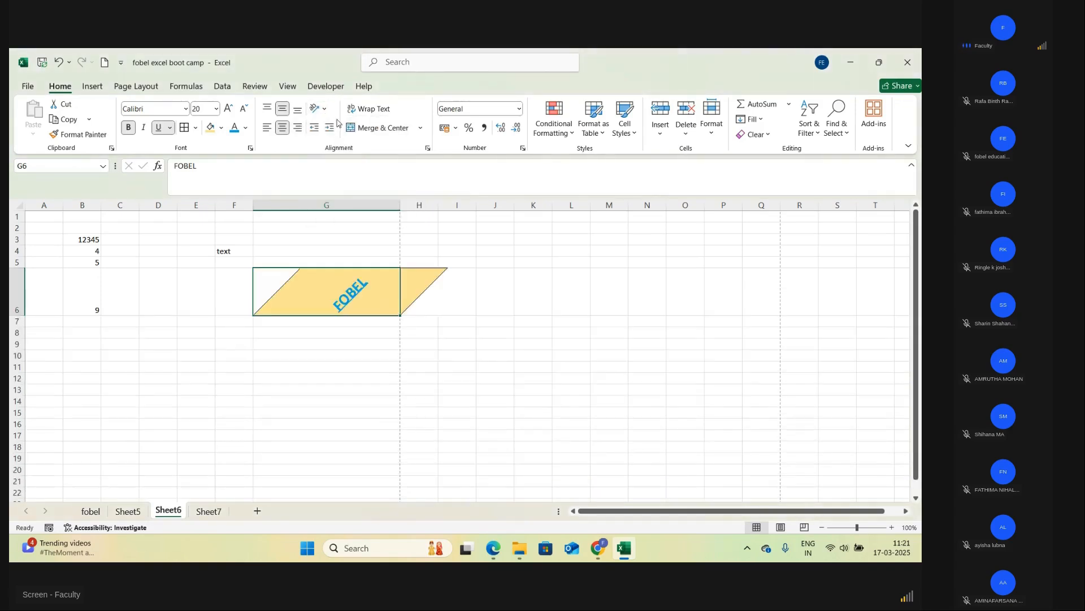
{"action": "left_click", "coordinate": [59, 62]}
{"action": "left_click", "coordinate": [59, 62]}
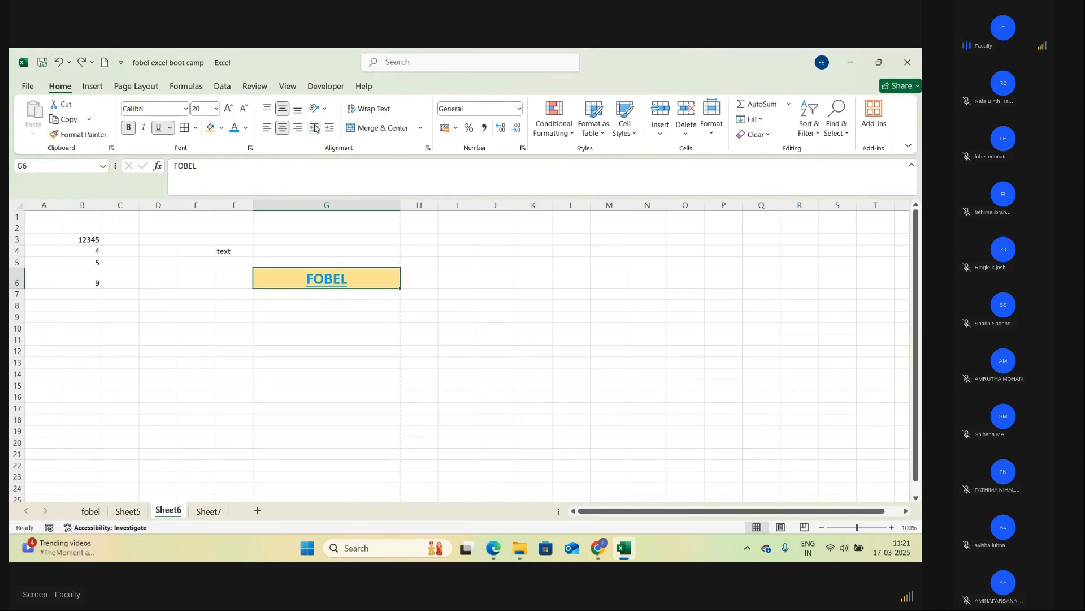
- Increase the indent of FOBEL in cell G6 by five levels
{"action": "left_click", "coordinate": [315, 329]}
{"action": "left_click", "coordinate": [314, 277]}
{"action": "left_click", "coordinate": [333, 129]}
{"action": "left_click", "coordinate": [333, 129]}
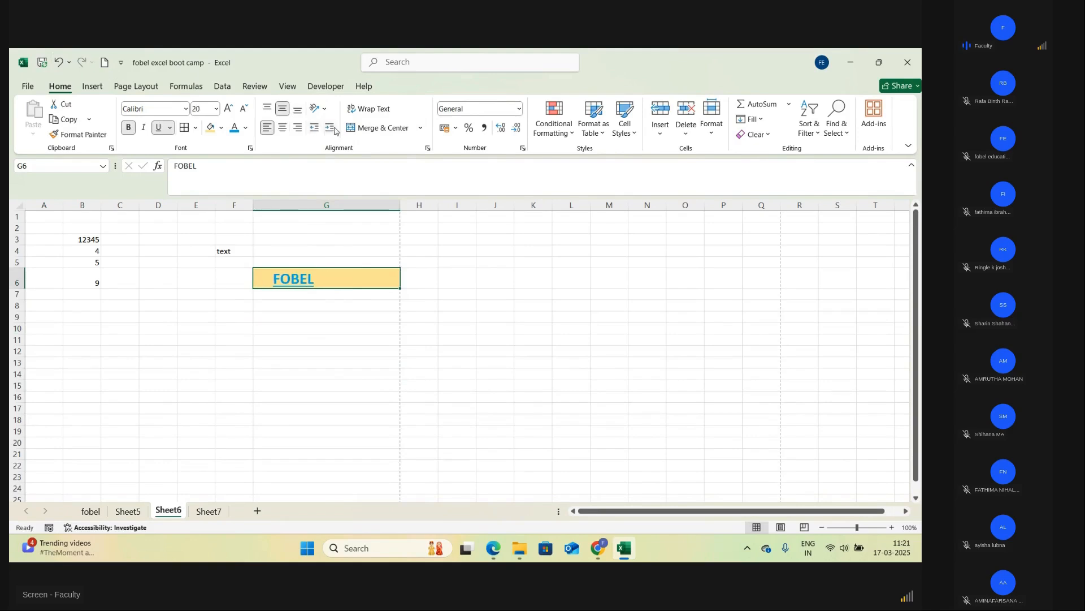
{"action": "left_click", "coordinate": [334, 129]}
{"action": "left_click", "coordinate": [334, 129]}
{"action": "left_click", "coordinate": [334, 129]}
{"action": "left_click", "coordinate": [448, 249]}
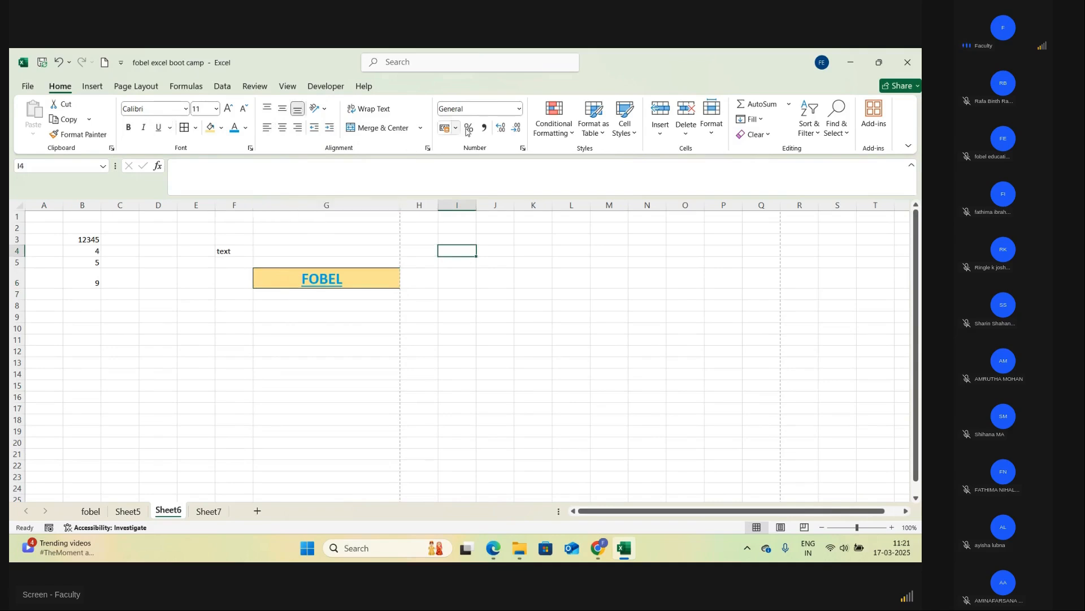
- Narrow column G to the right edge of FOBEL and extend the text in cell G6 to FOBELEDUCATION
{"action": "left_click", "coordinate": [508, 260]}
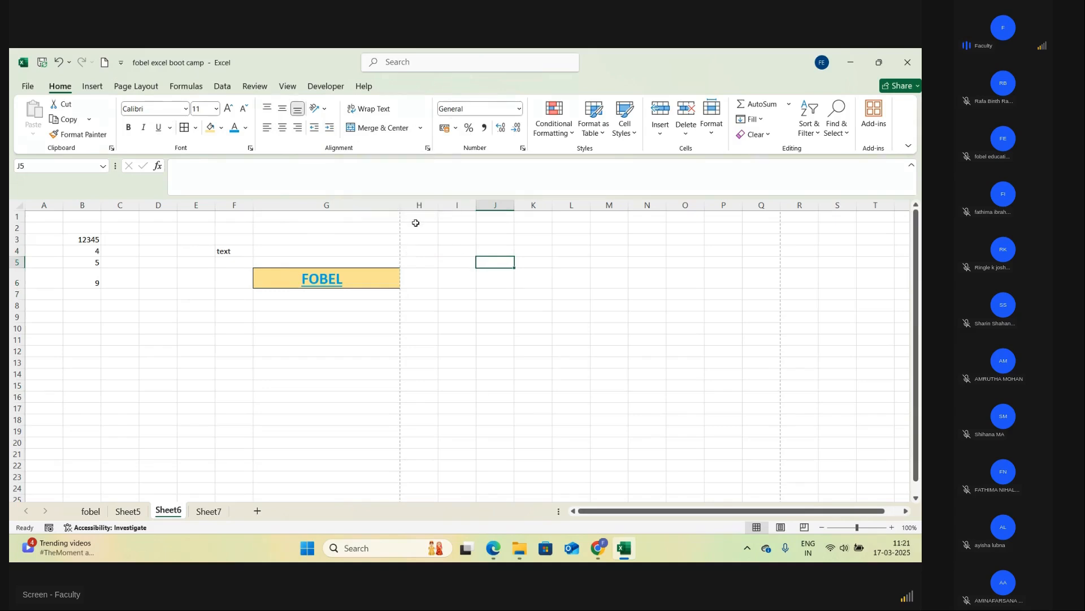
{"action": "left_click_drag", "start_coordinate": [400, 203], "coordinate": [344, 204]}
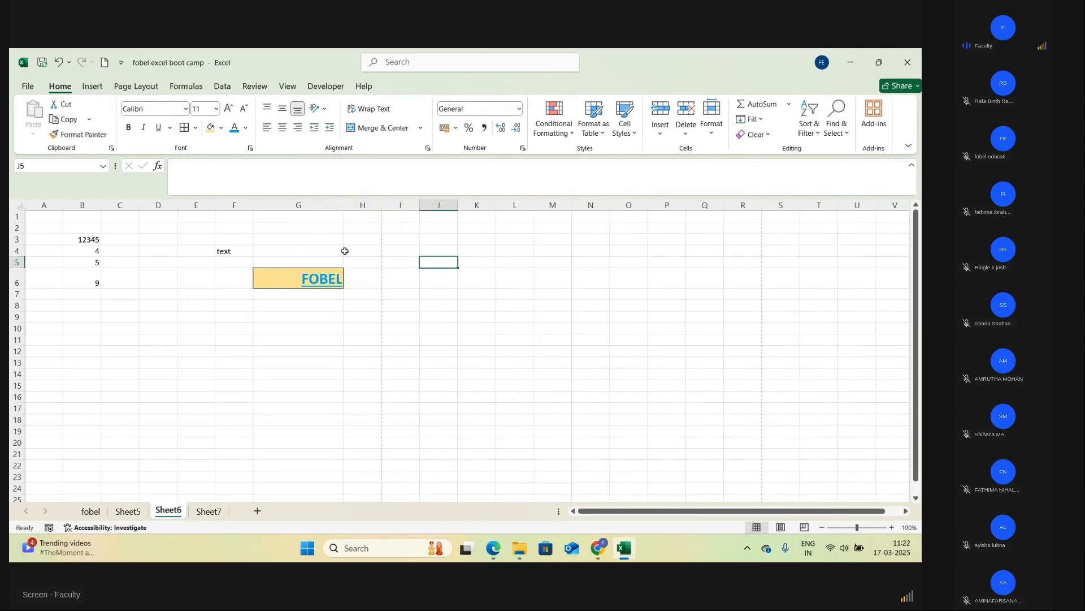
{"action": "left_click", "coordinate": [340, 276]}
{"action": "double_click", "coordinate": [341, 277]}
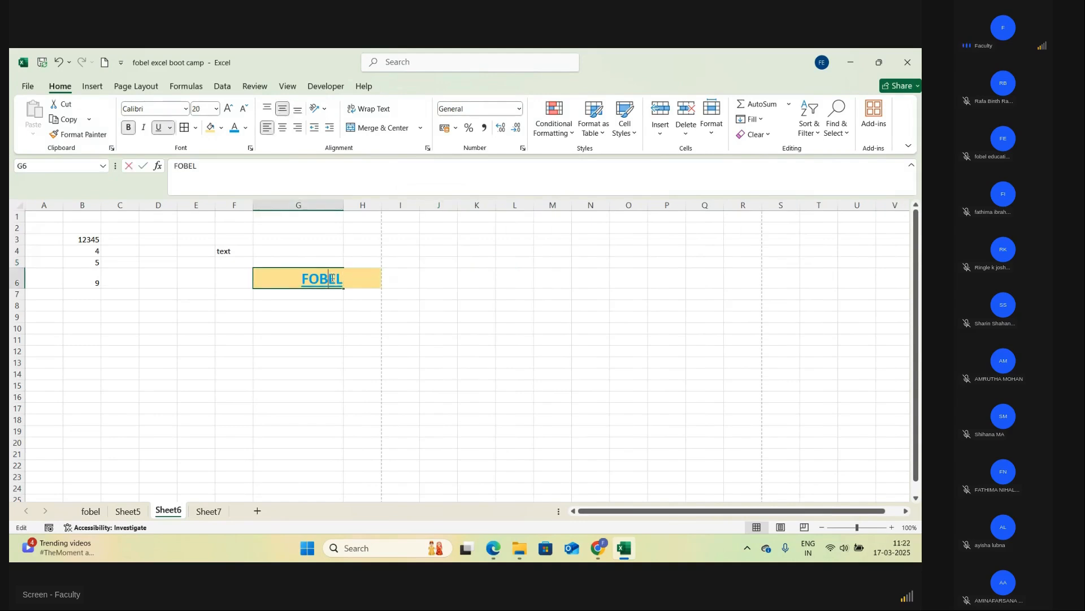
{"action": "type", "text": "ED"}
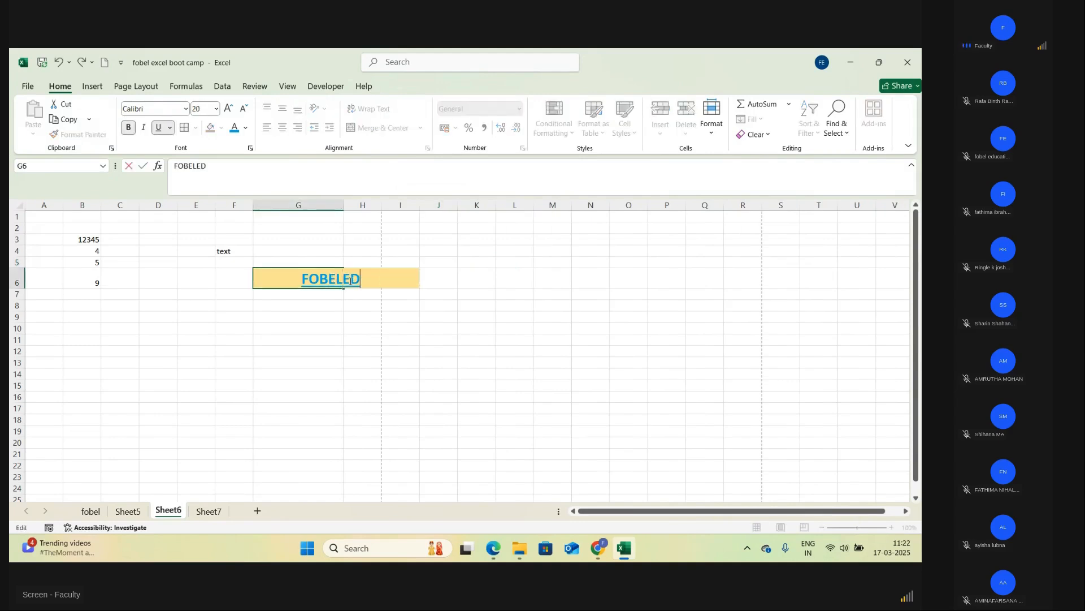
{"action": "type", "text": "UCA"}
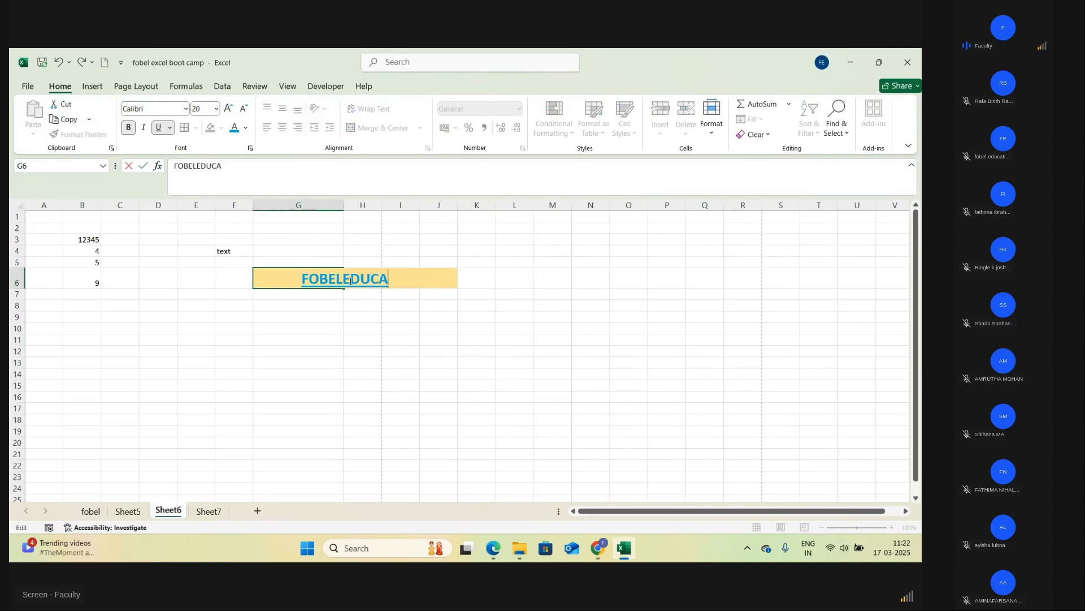
{"action": "type", "text": "TION"}
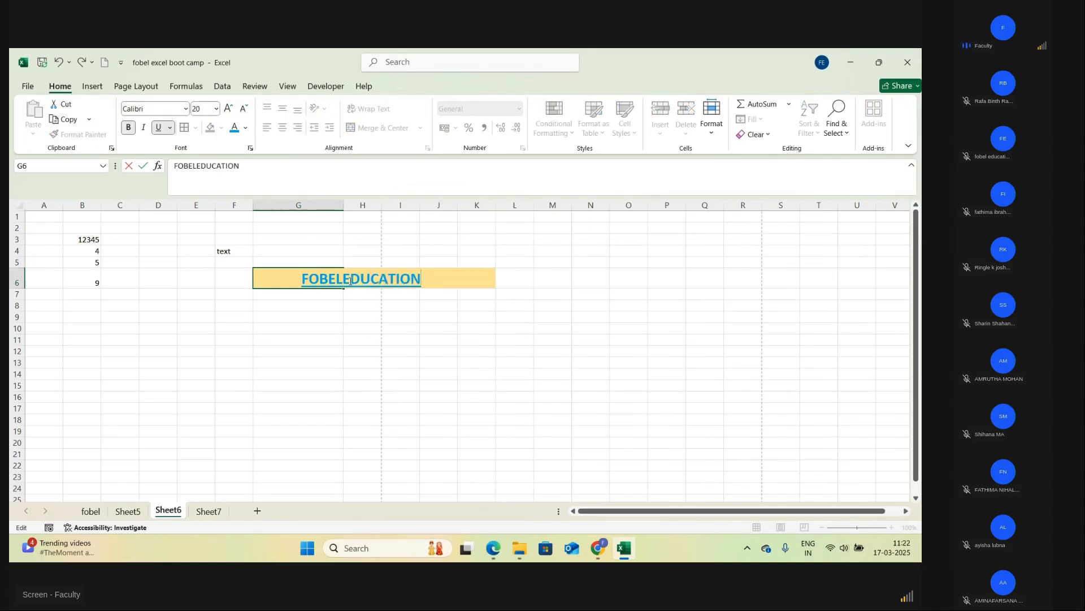
{"action": "left_click", "coordinate": [314, 303]}
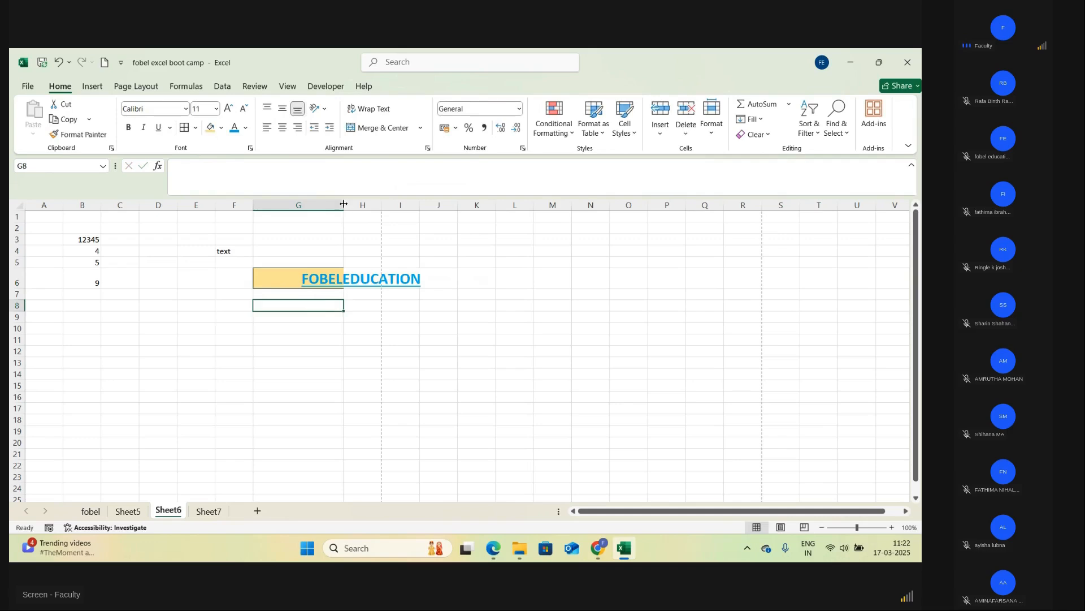
- Narrow column G further and clear the contents of cells G6 to J6
{"action": "left_click_drag", "start_coordinate": [343, 204], "coordinate": [309, 204]}
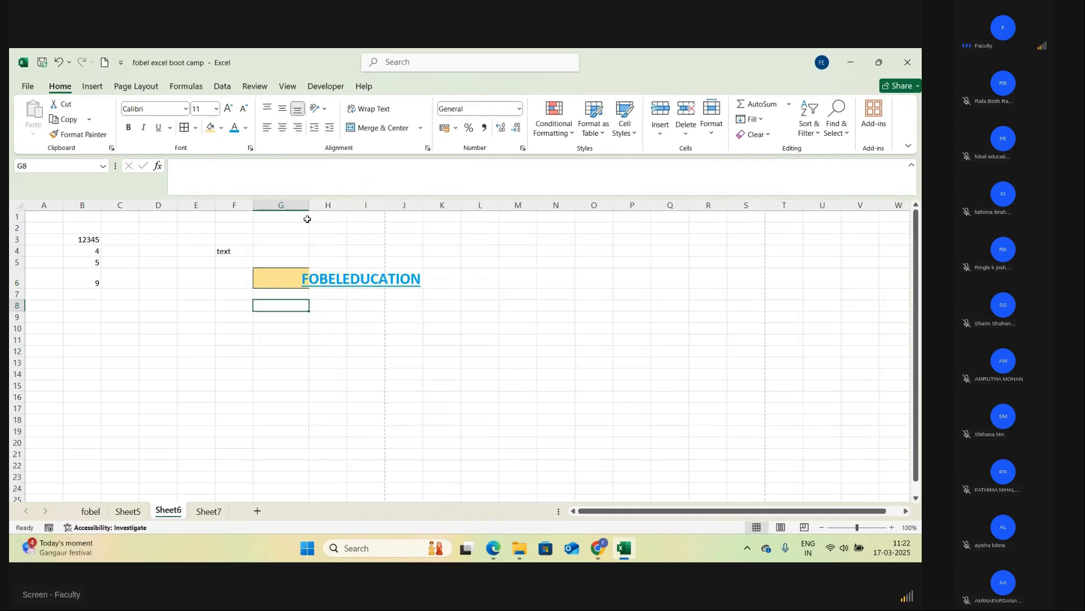
{"action": "left_click", "coordinate": [327, 305]}
{"action": "left_click_drag", "start_coordinate": [283, 281], "coordinate": [402, 272]}
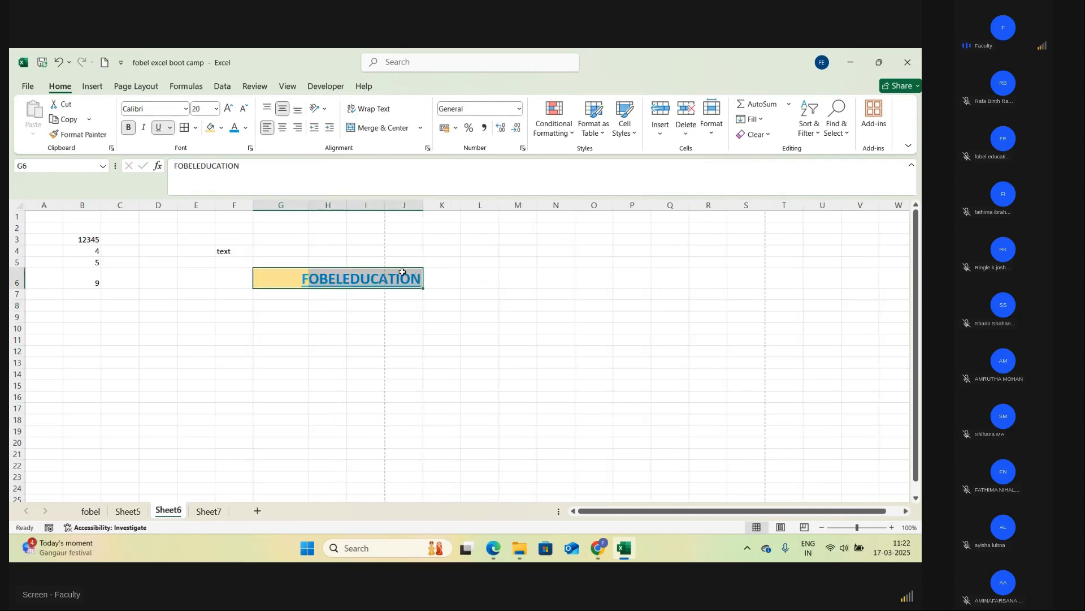
{"action": "key", "text": "Delete"}
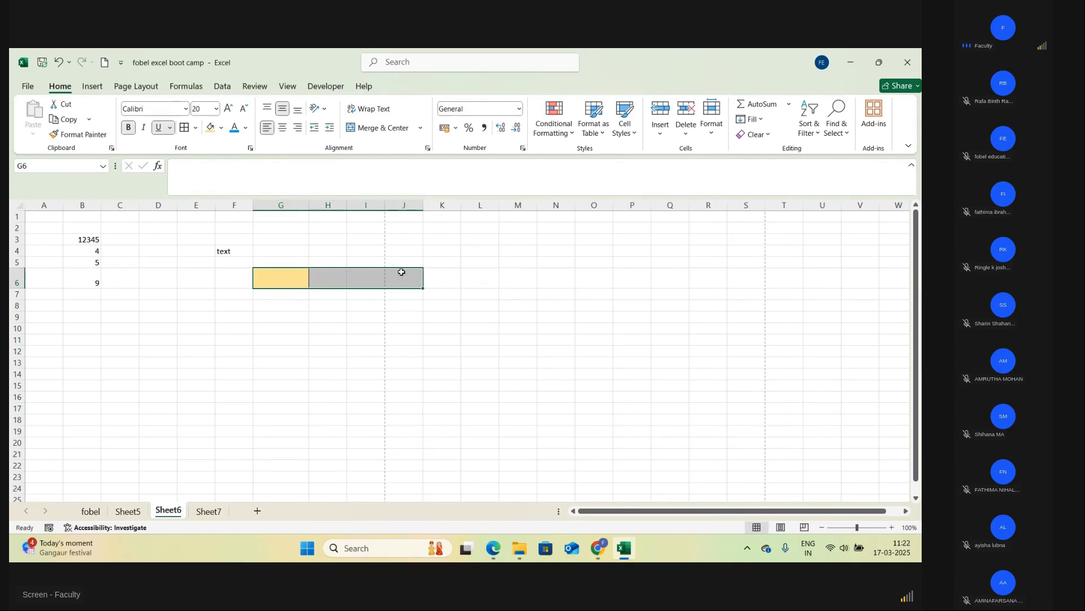
- Enter FOBEL EDUCATION in capital letters in cell G6
{"action": "left_click", "coordinate": [458, 406]}
{"action": "left_click", "coordinate": [287, 279]}
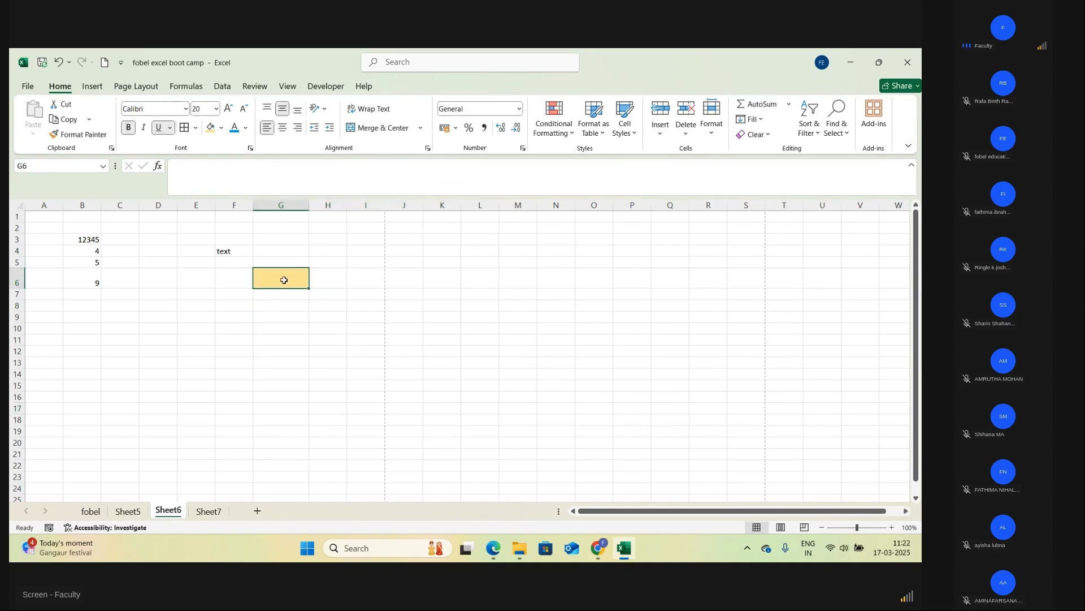
{"action": "type", "text": "FOBE"}
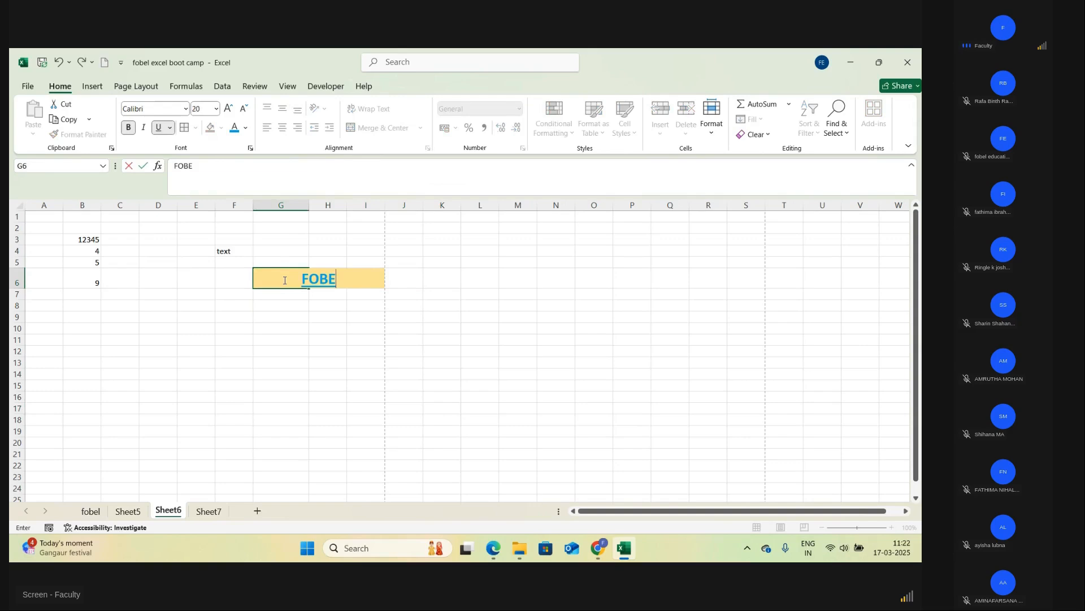
{"action": "type", "text": "L EDUV"}
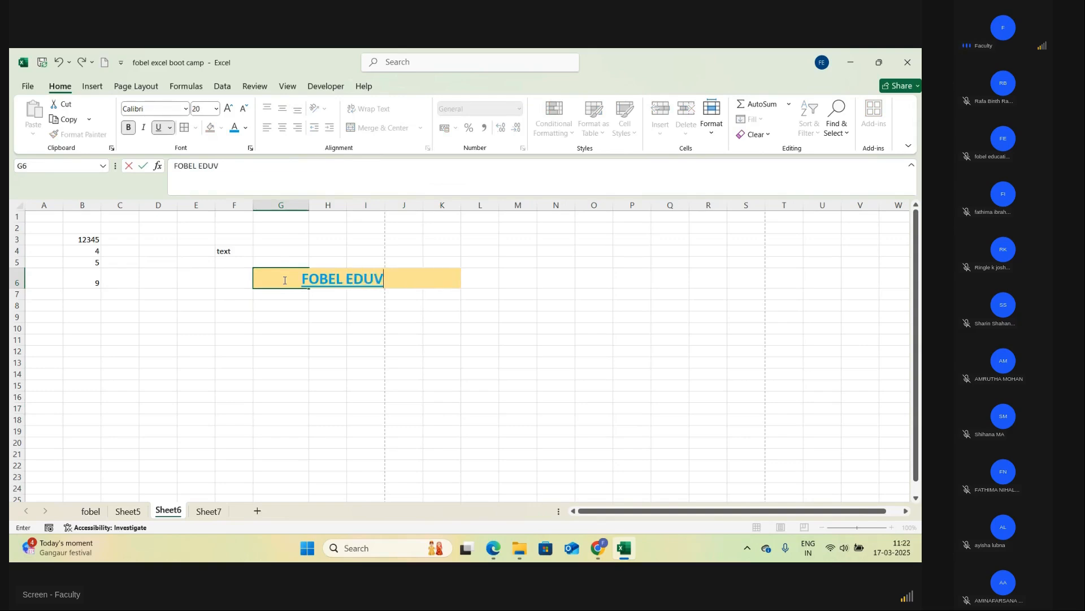
{"action": "key", "text": "BackSpace"}
{"action": "type", "text": "CATION"}
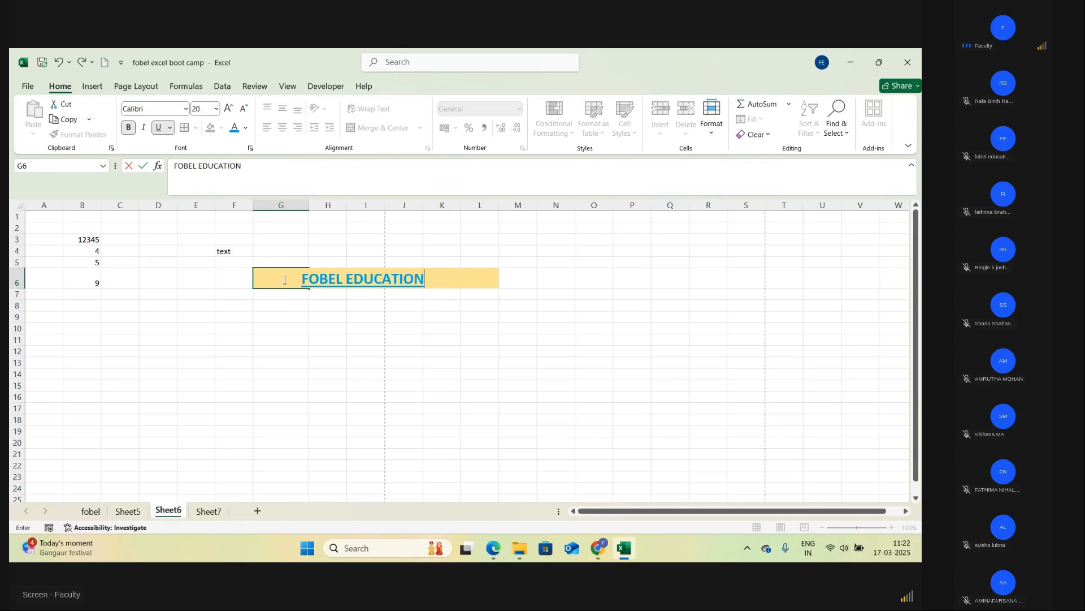
{"action": "left_click", "coordinate": [283, 370]}
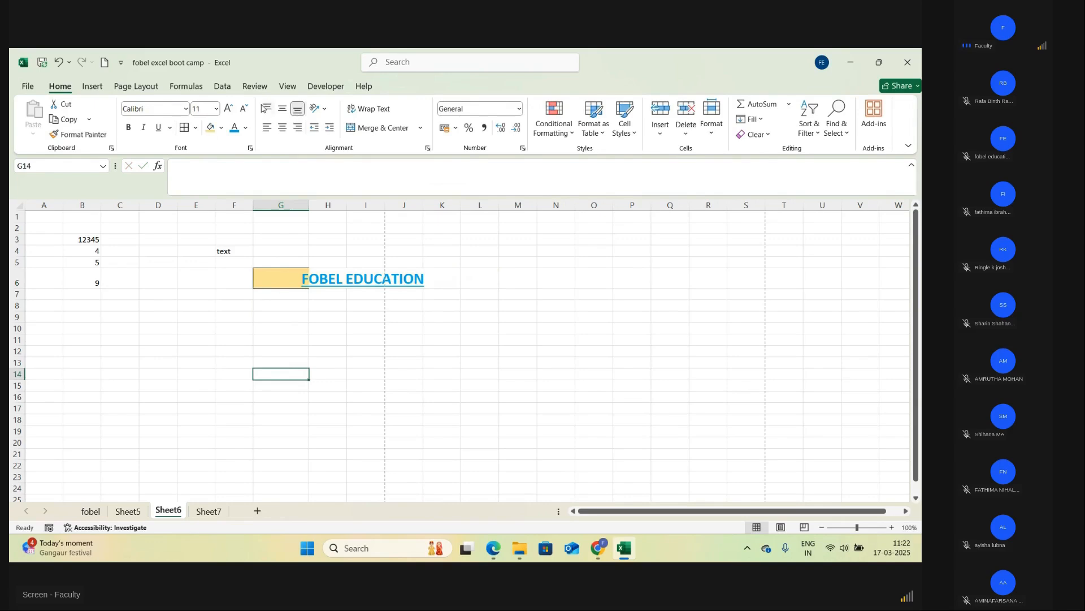
- Enter FOBEL EDUCATION in capital letters in cell D9
{"action": "left_click", "coordinate": [262, 324]}
{"action": "left_click", "coordinate": [163, 330]}
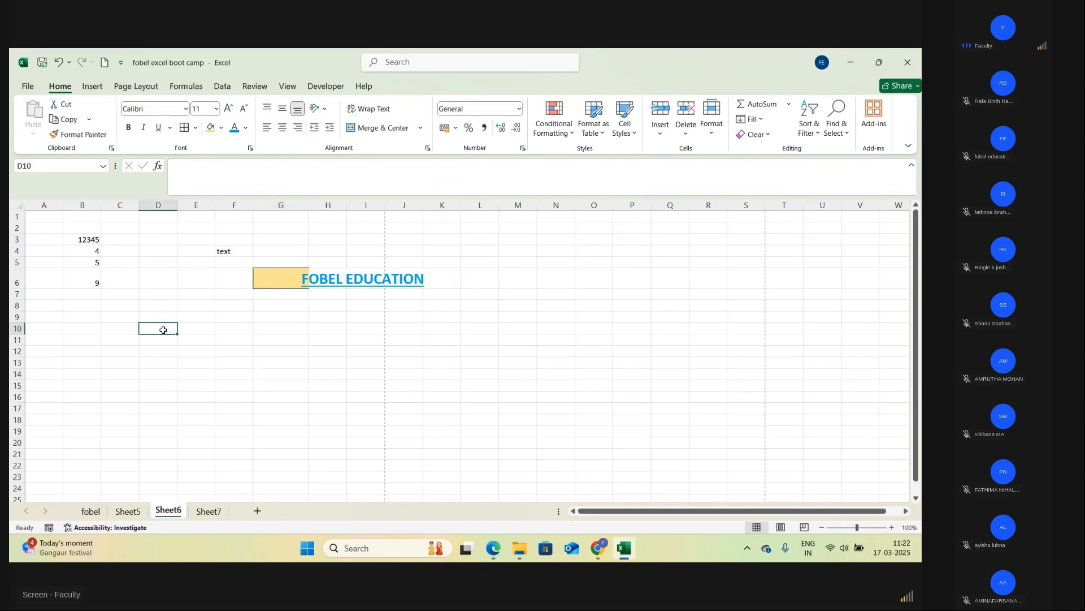
{"action": "left_click", "coordinate": [159, 316]}
{"action": "type", "text": "F"}
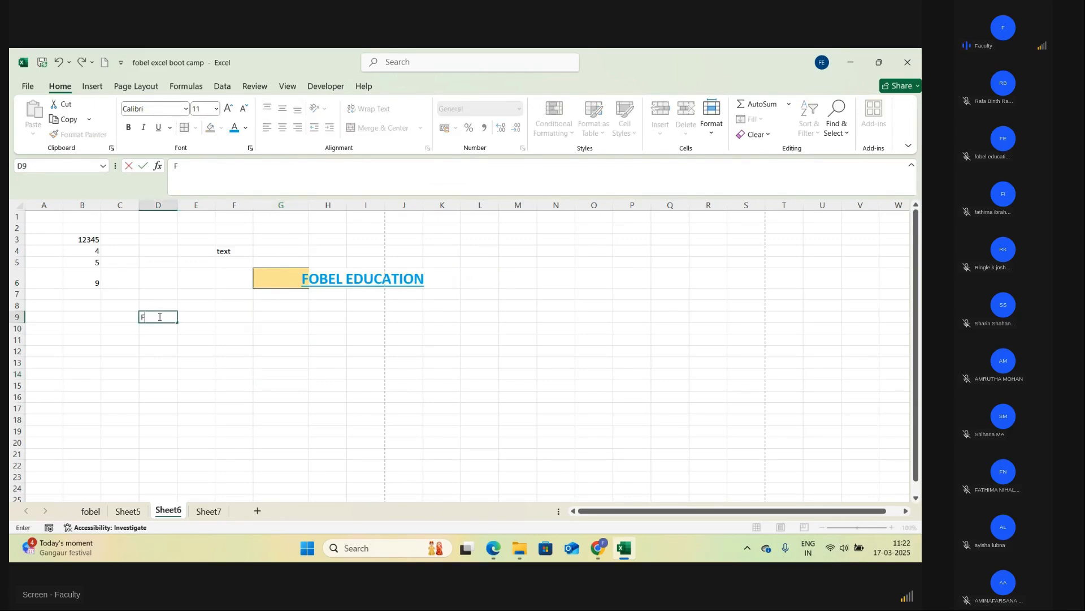
{"action": "type", "text": "OBEL EDUCATIO"}
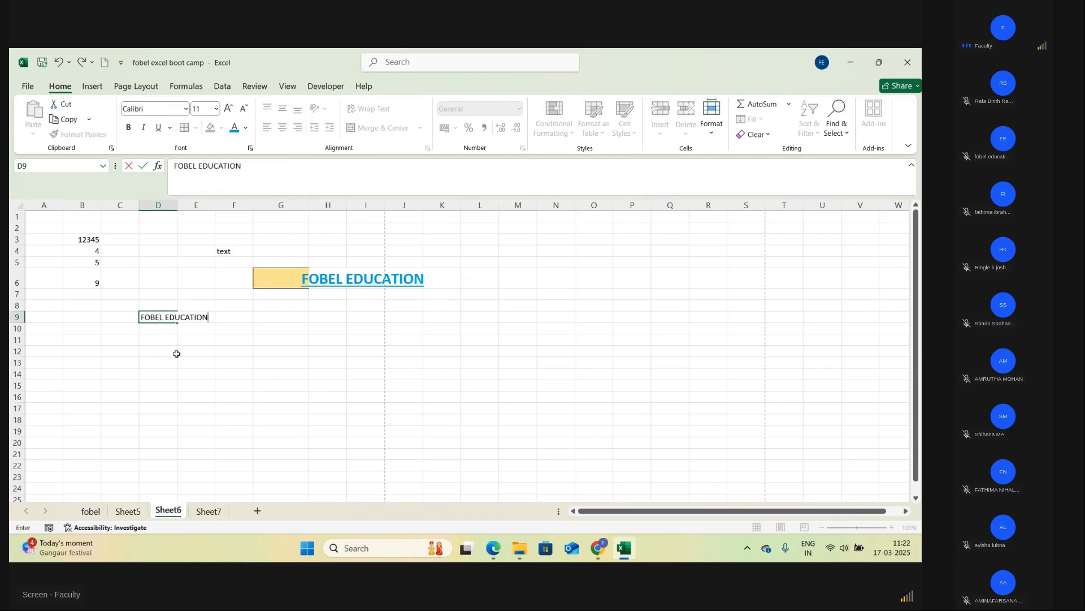
{"action": "type", "text": "N"}
{"action": "left_click", "coordinate": [176, 354]}
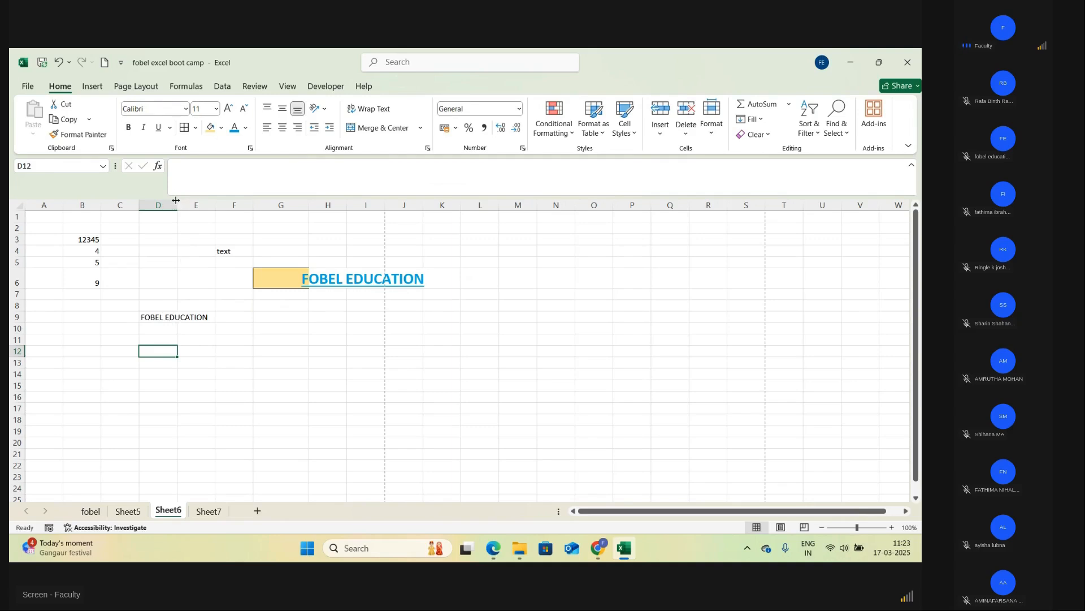
- Wrap the text in cell D9 and turn the wrapping off again
{"action": "left_click", "coordinate": [163, 316]}
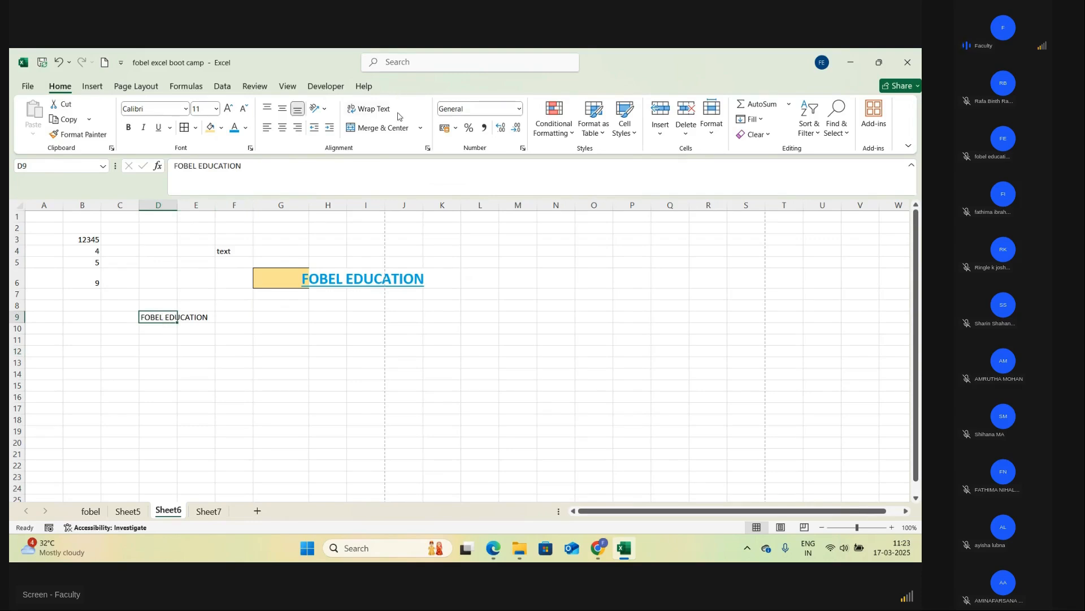
{"action": "left_click", "coordinate": [378, 111]}
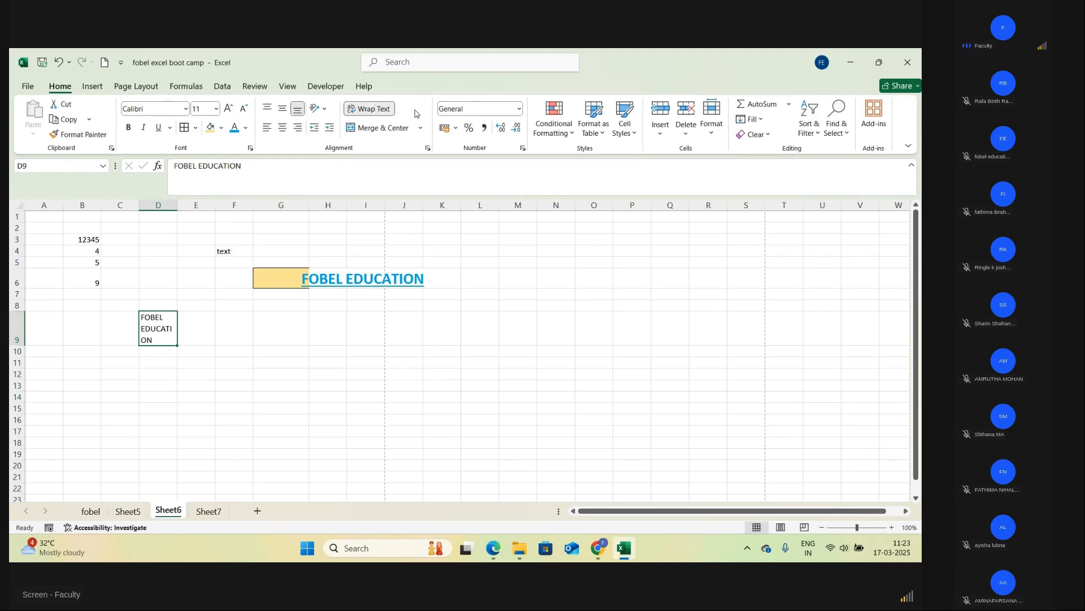
{"action": "left_click", "coordinate": [370, 108]}
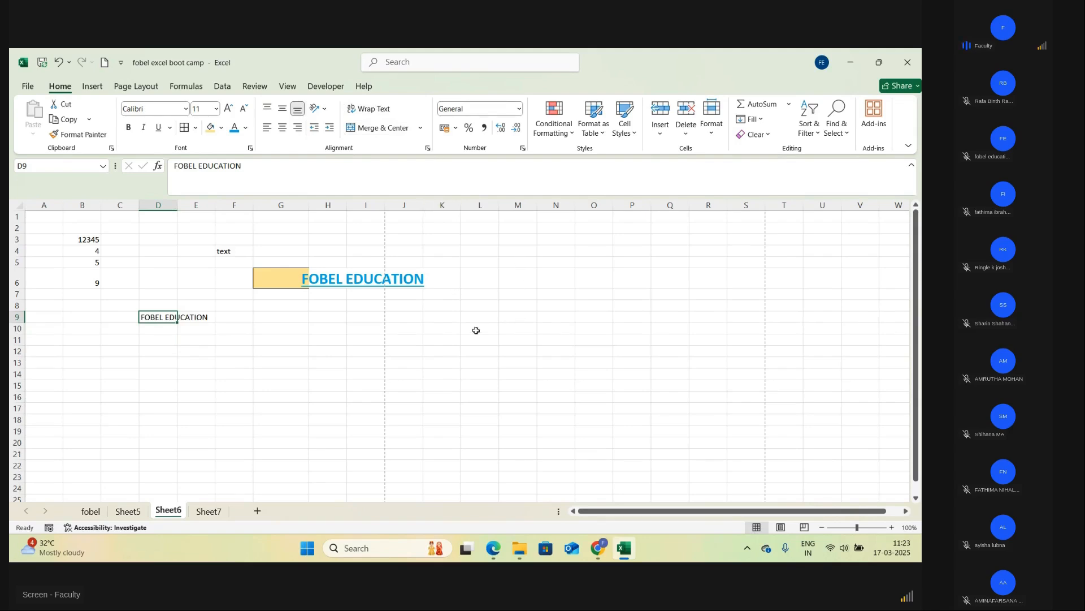
{"action": "left_click_drag", "start_coordinate": [464, 315], "coordinate": [679, 431]}
{"action": "left_click", "coordinate": [710, 375]}
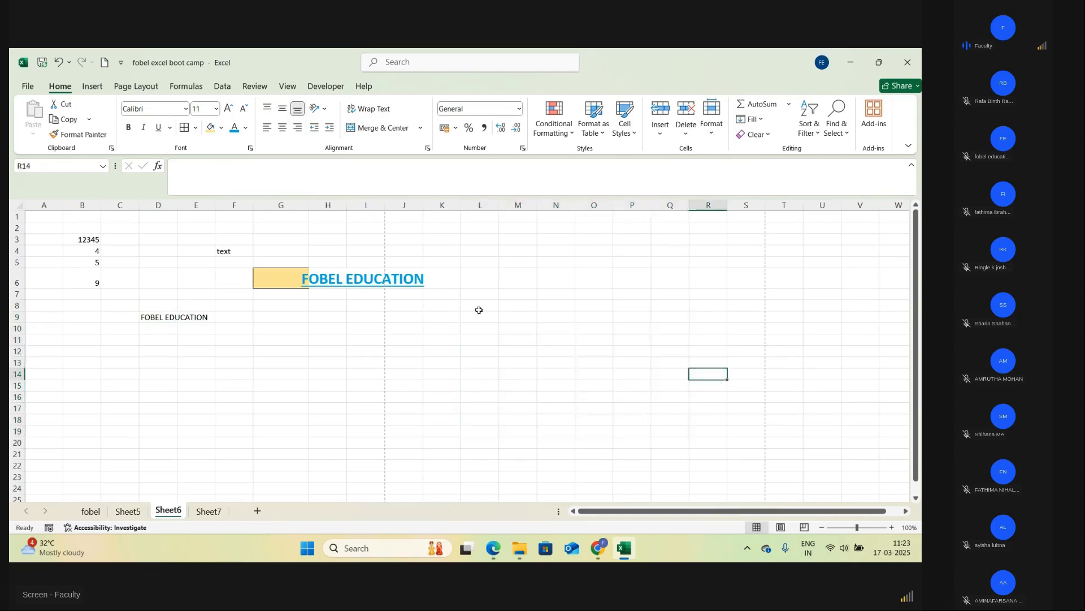
{"action": "left_click_drag", "start_coordinate": [473, 307], "coordinate": [658, 449]}
{"action": "left_click", "coordinate": [711, 387]}
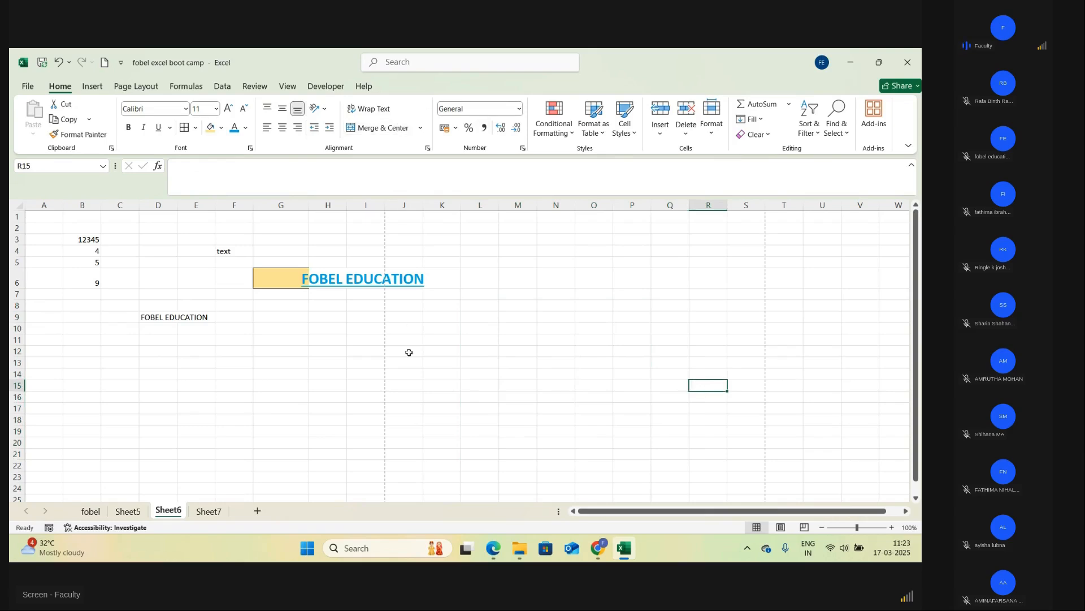
{"action": "left_click", "coordinate": [421, 128]}
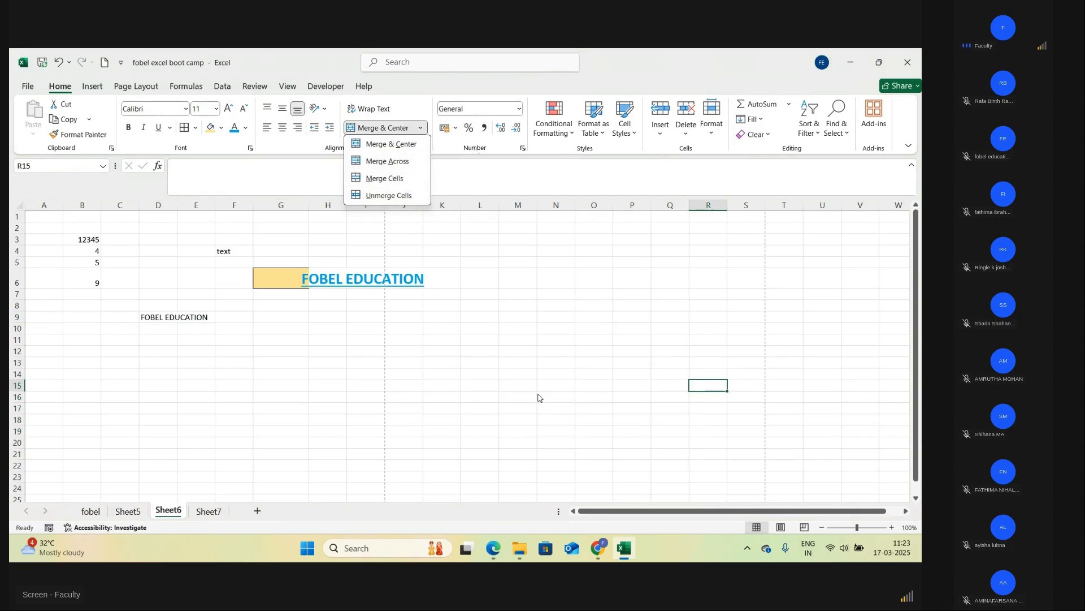
{"action": "left_click", "coordinate": [495, 316]}
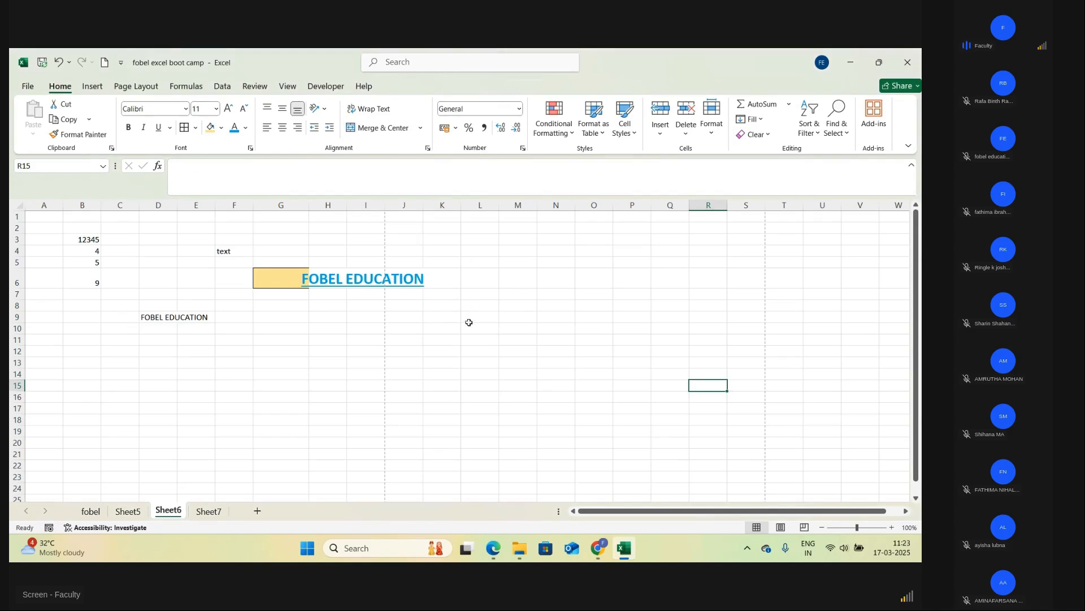
- Merge the cell range K8 to R15 into a single cell without centering
{"action": "left_click", "coordinate": [452, 311]}
{"action": "mouse_move", "coordinate": [452, 310]}
{"action": "left_mouse_down"}
{"action": "mouse_move", "coordinate": [477, 354]}
{"action": "mouse_move", "coordinate": [637, 388]}
{"action": "mouse_move", "coordinate": [707, 382]}
{"action": "left_mouse_up"}
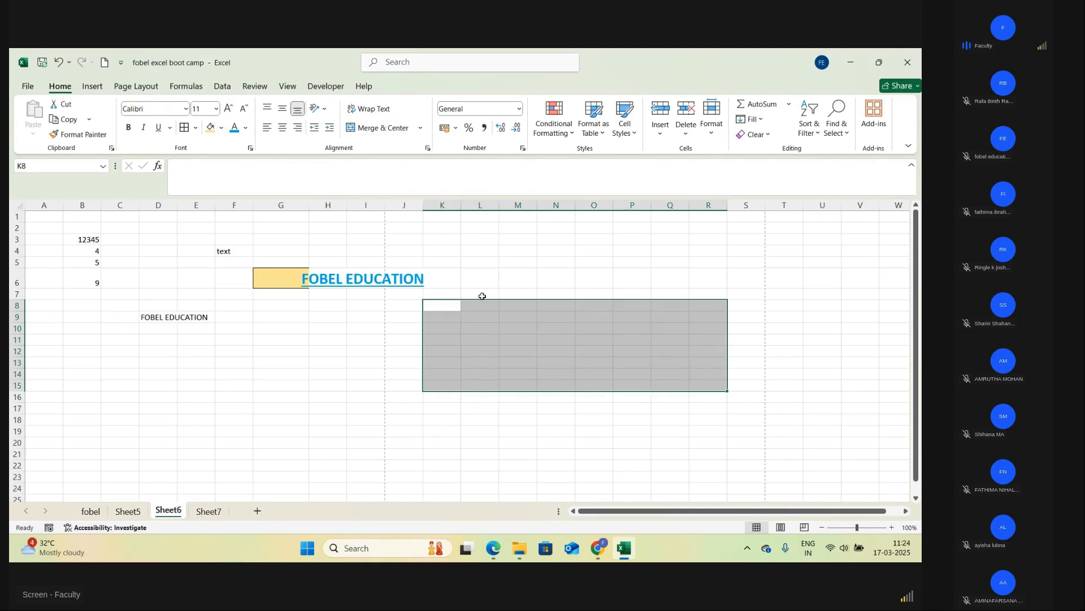
{"action": "left_click", "coordinate": [421, 128]}
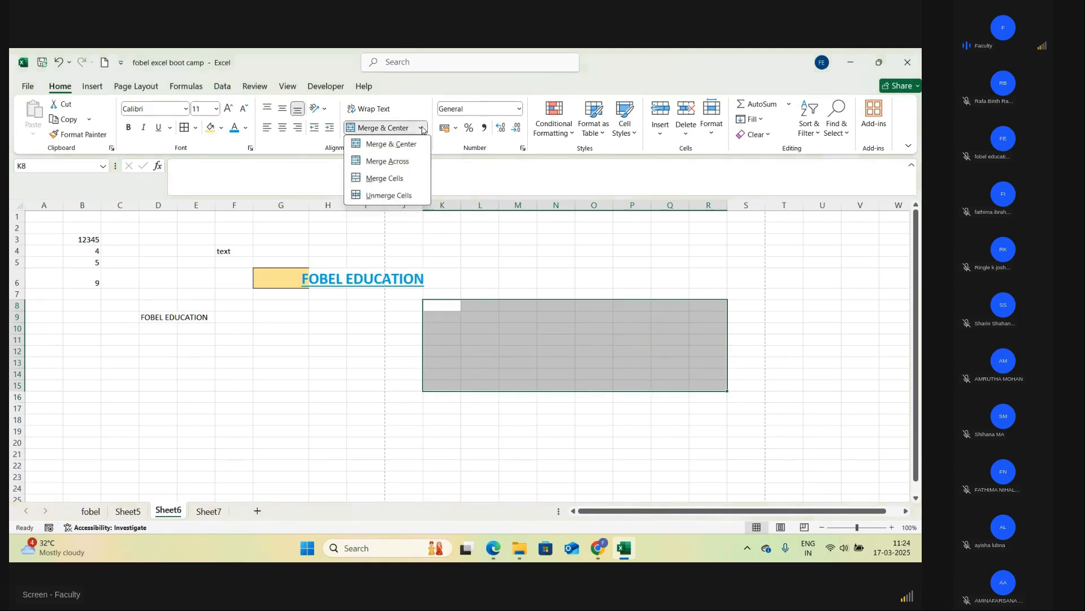
{"action": "left_click", "coordinate": [396, 183]}
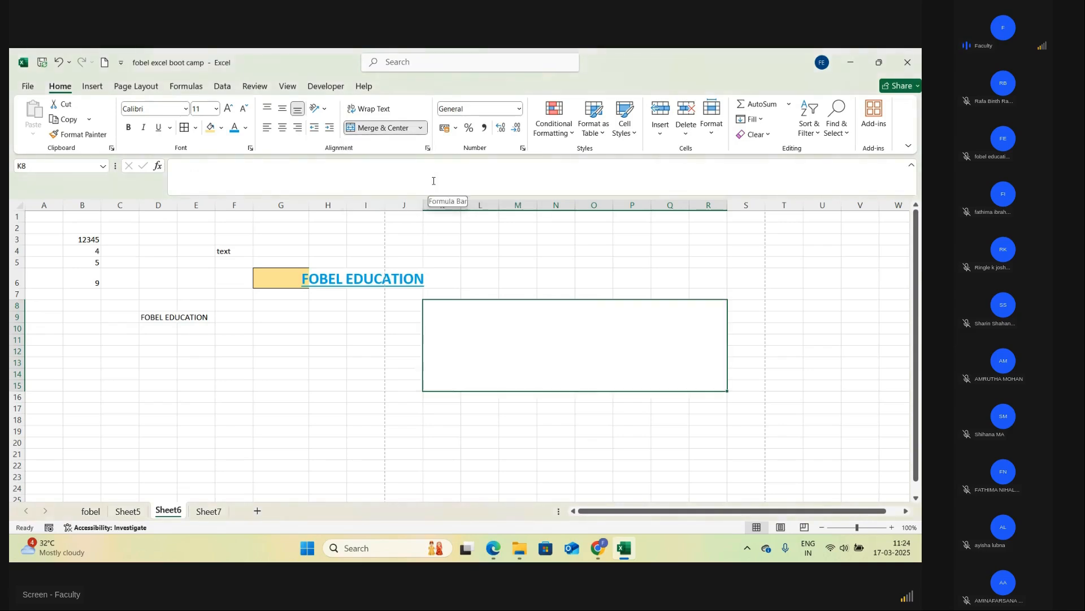
{"action": "left_click", "coordinate": [518, 278]}
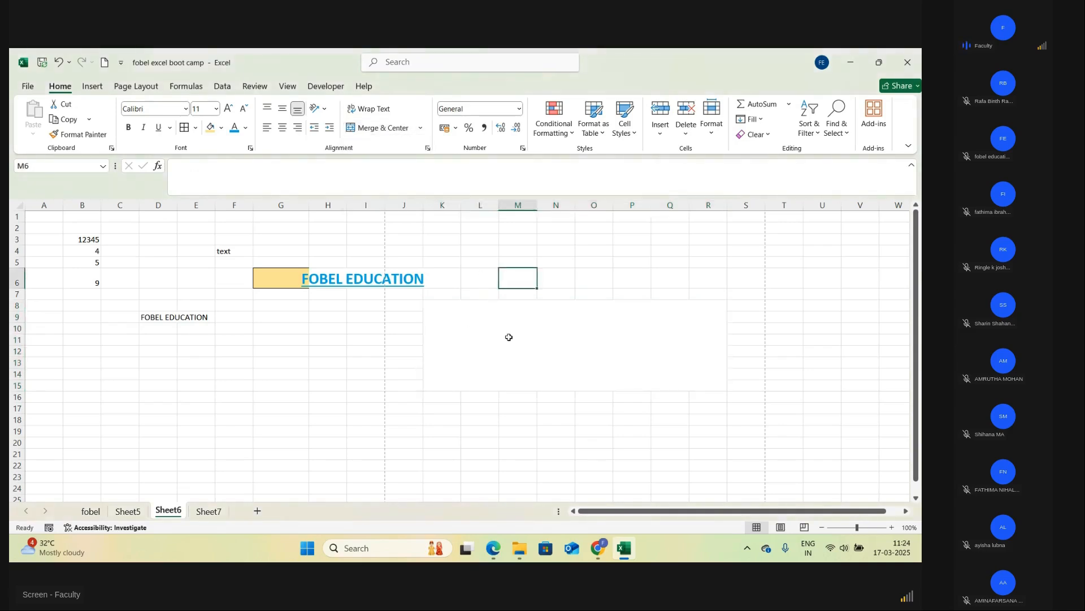
{"action": "left_click", "coordinate": [447, 320]}
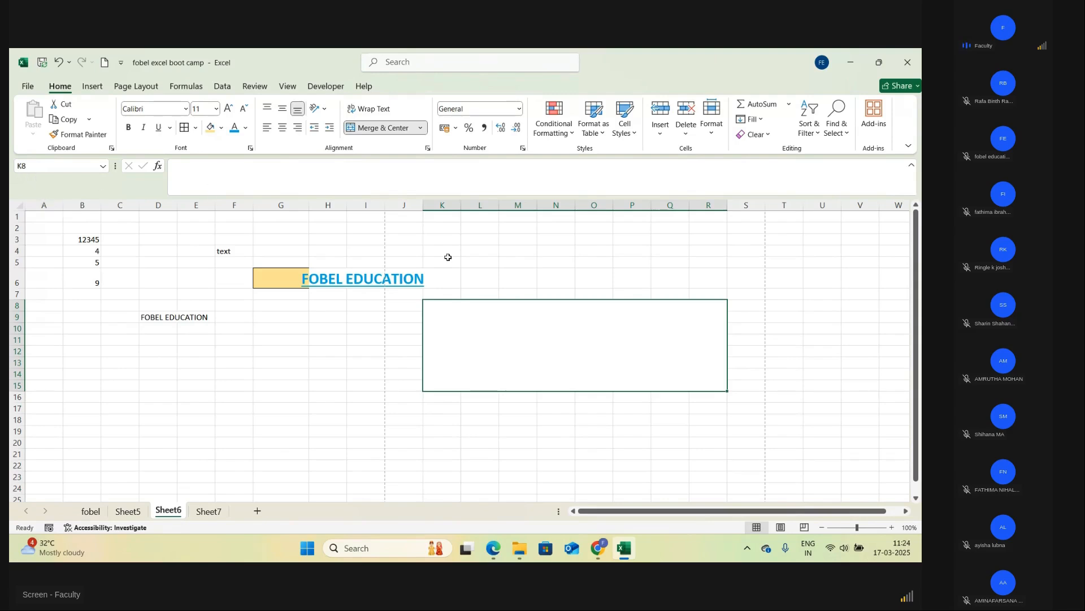
{"action": "left_click", "coordinate": [478, 261]}
{"action": "left_click", "coordinate": [492, 337]}
- Undo the merge of cells K8 to R15 and both text wrapping changes in cell D9
{"action": "left_click", "coordinate": [57, 63]}
{"action": "left_click", "coordinate": [58, 63]}
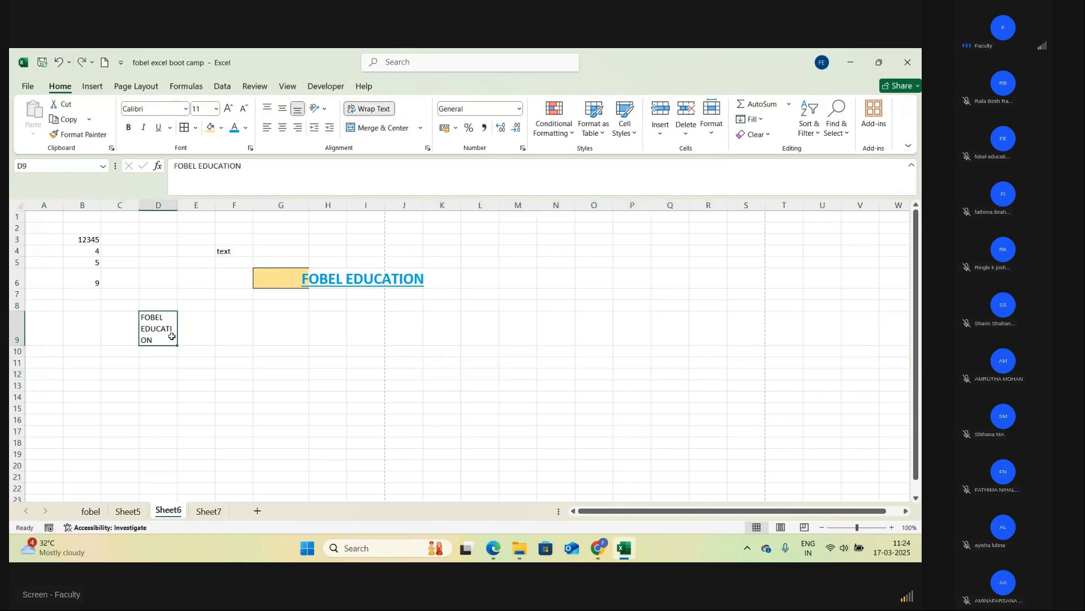
{"action": "left_click", "coordinate": [57, 63]}
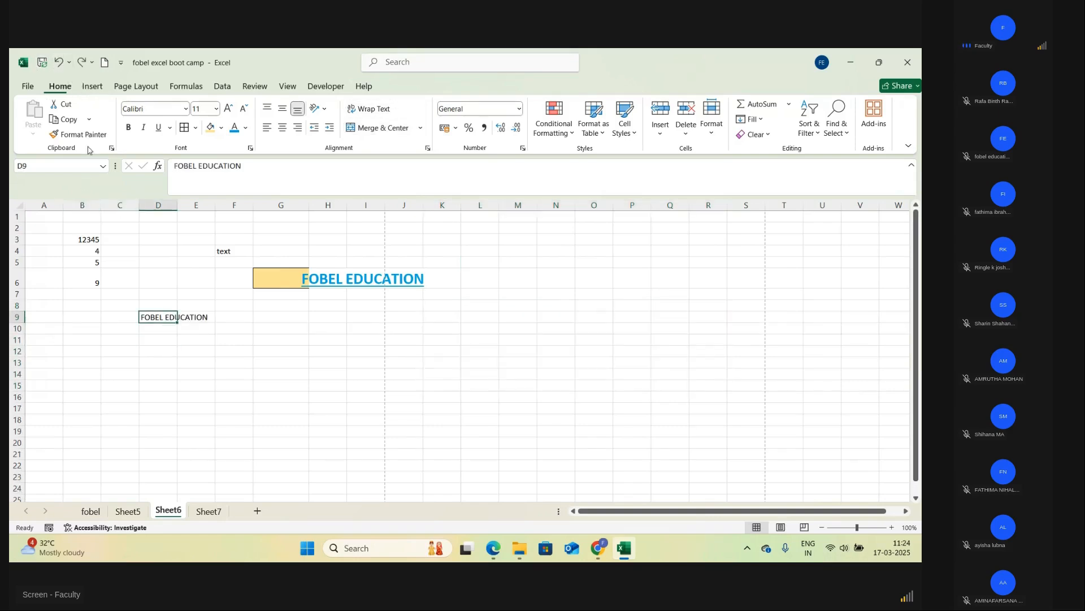
{"action": "left_click", "coordinate": [150, 339]}
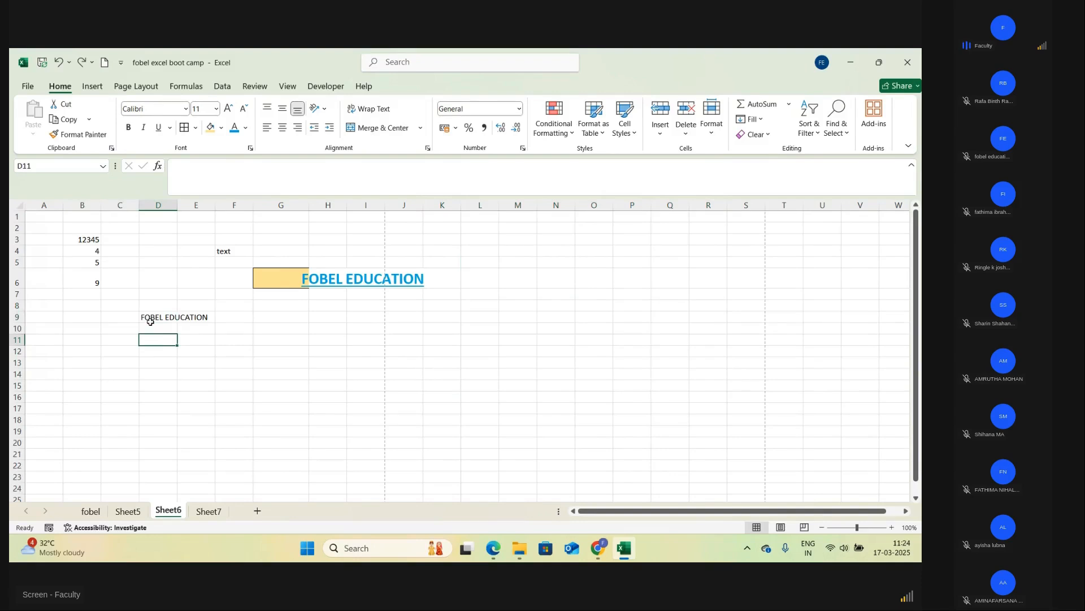
- Merge and center cells D9 to H9 across the FOBEL EDUCATION text
{"action": "left_click_drag", "start_coordinate": [141, 317], "coordinate": [339, 317]}
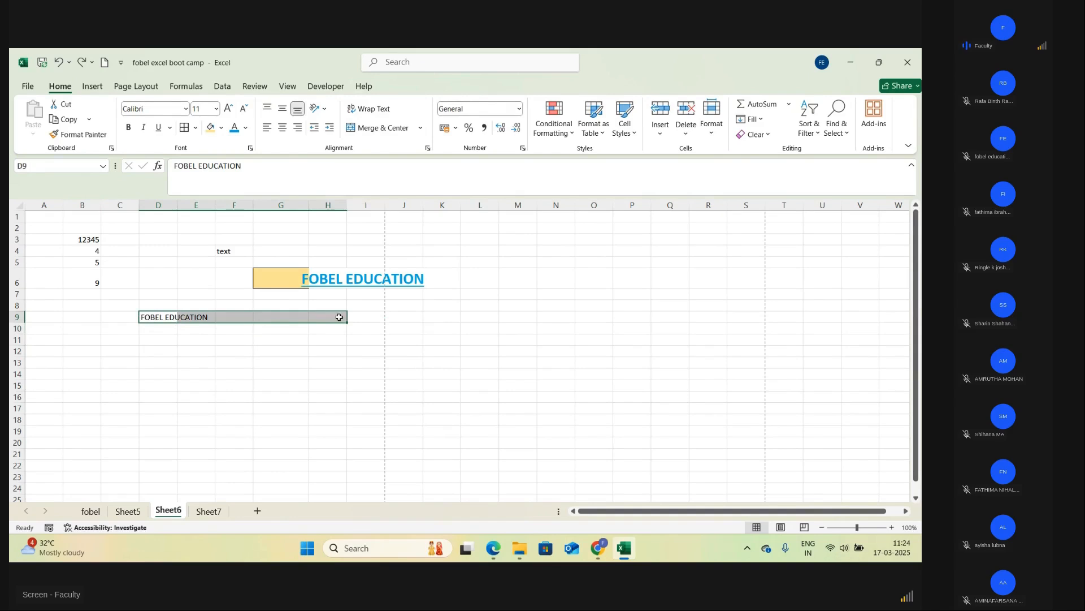
{"action": "left_click", "coordinate": [425, 133]}
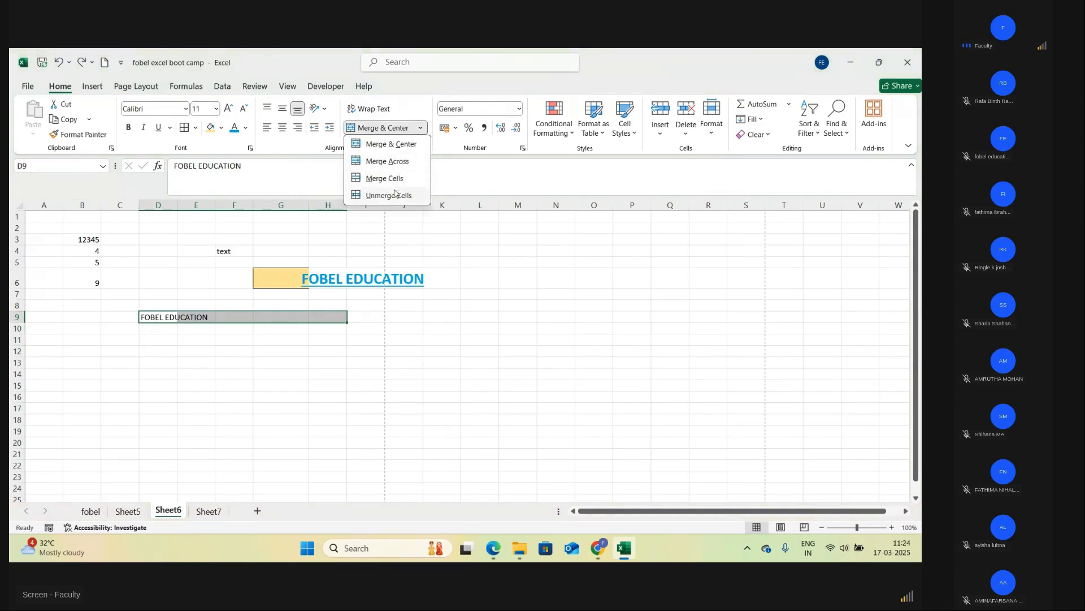
{"action": "left_click", "coordinate": [416, 145]}
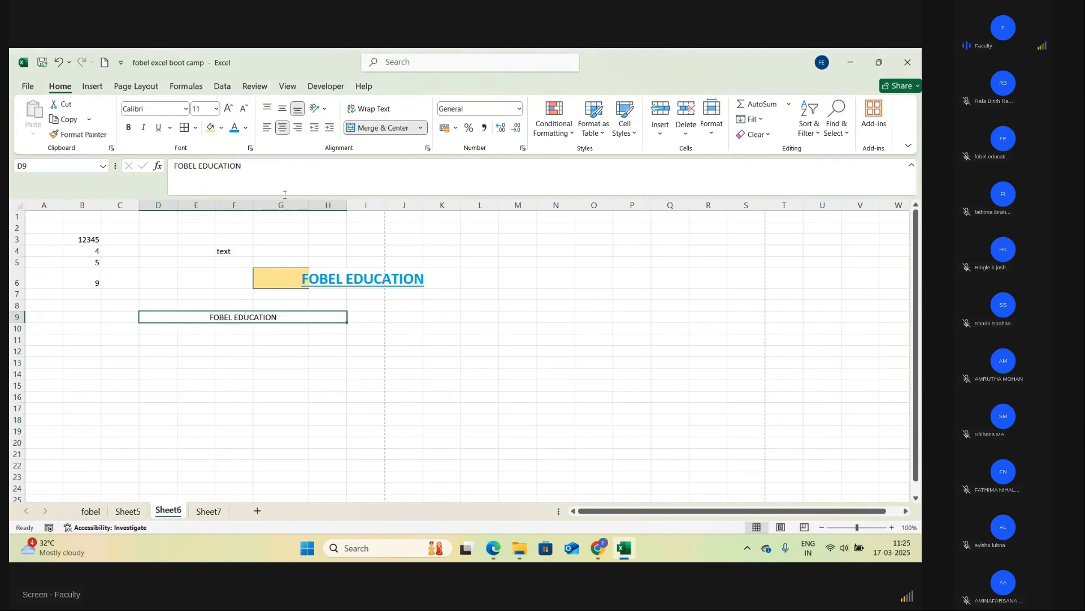
{"action": "key", "text": "ctrl+z"}
{"action": "left_click", "coordinate": [287, 333]}
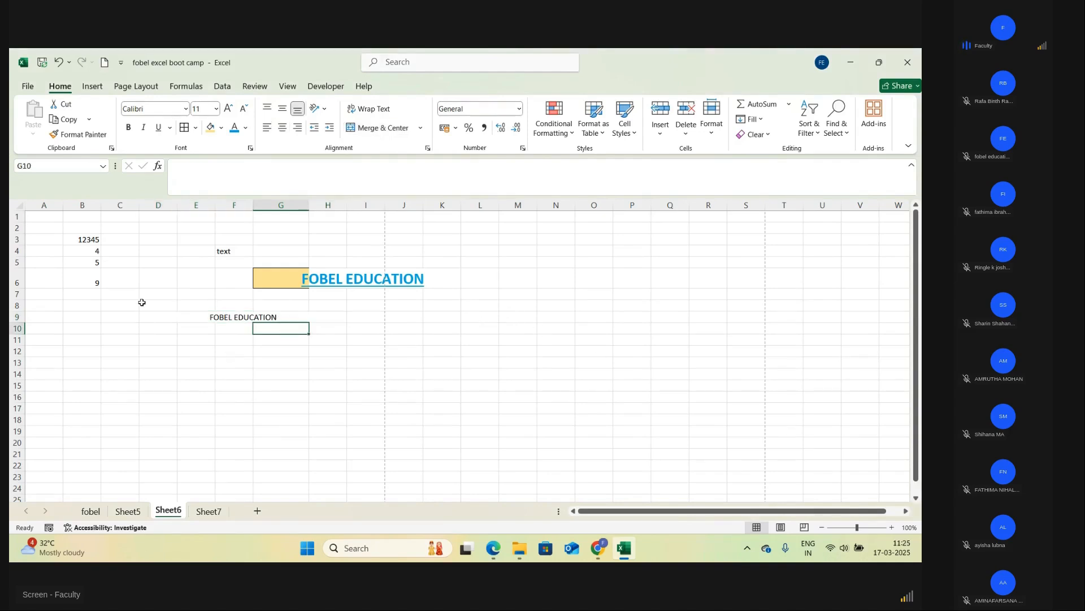
- Unmerge the merged FOBEL EDUCATION cell spanning D9 to H9
{"action": "left_click_drag", "start_coordinate": [178, 315], "coordinate": [334, 318]}
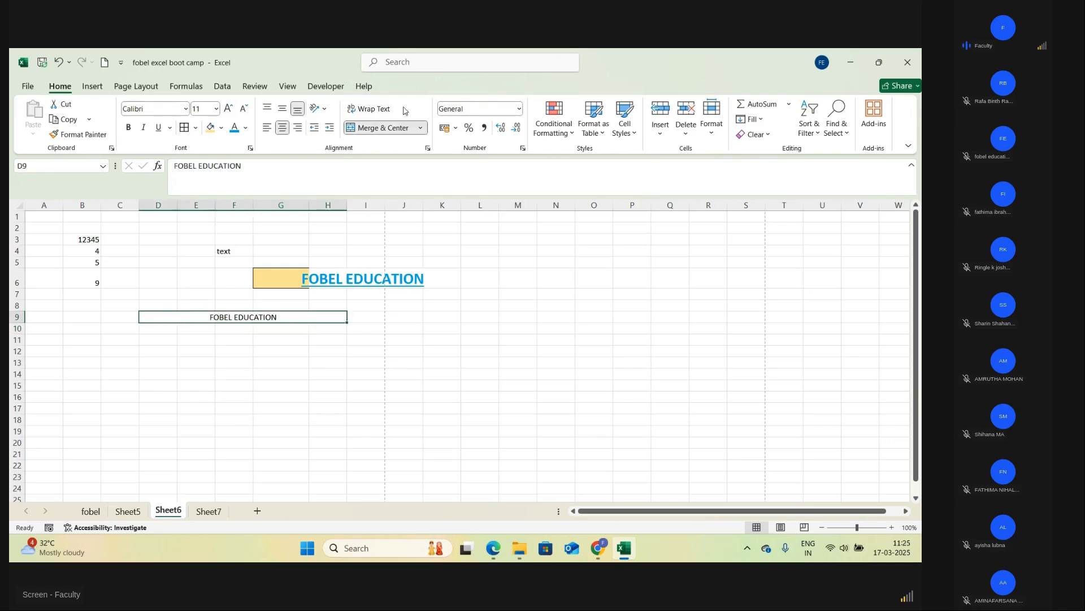
{"action": "left_click", "coordinate": [423, 128]}
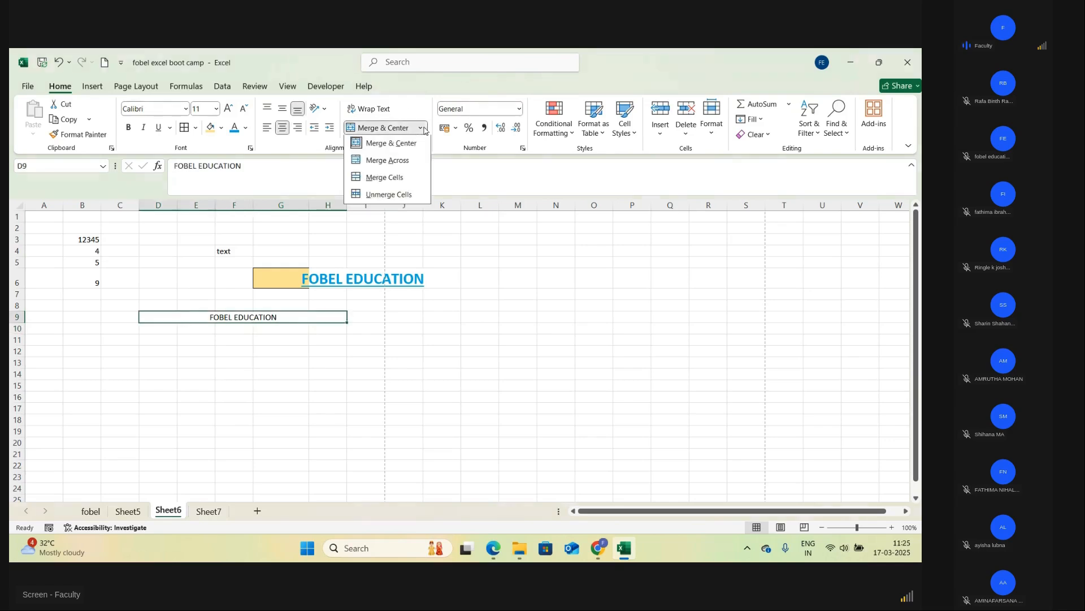
{"action": "left_click", "coordinate": [403, 194]}
{"action": "left_click", "coordinate": [375, 341]}
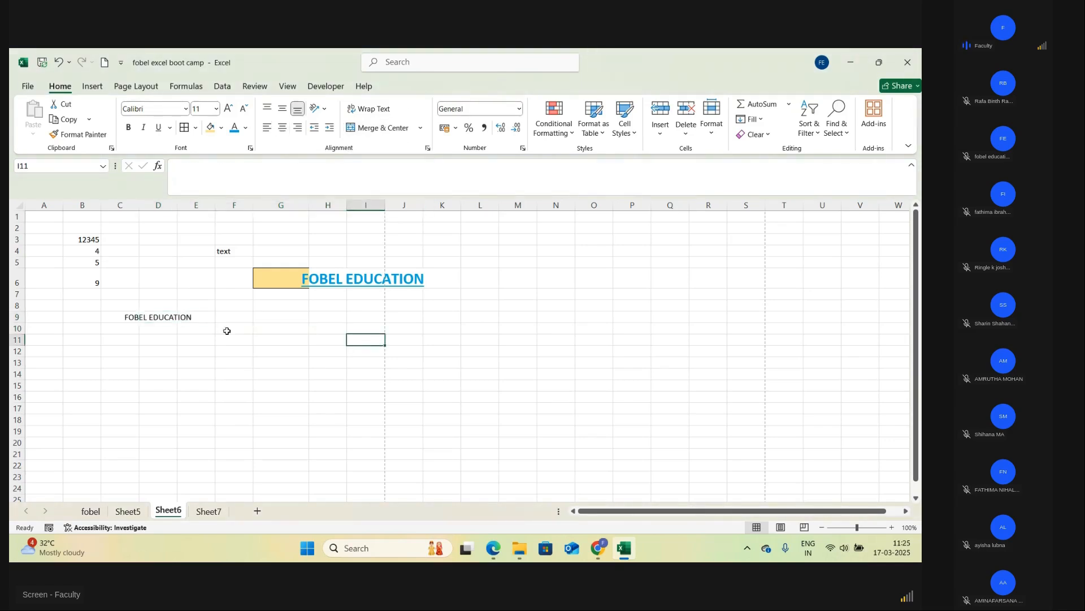
- Undo the unmerging and the centered merge of cells D9 to H9
{"action": "left_click", "coordinate": [131, 316]}
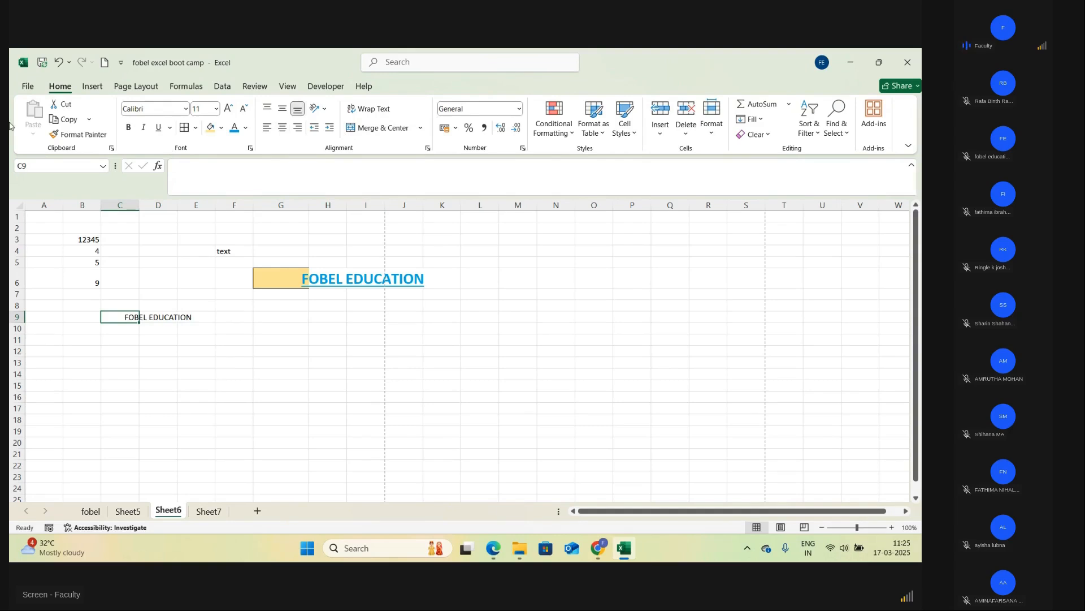
{"action": "left_click", "coordinate": [58, 60]}
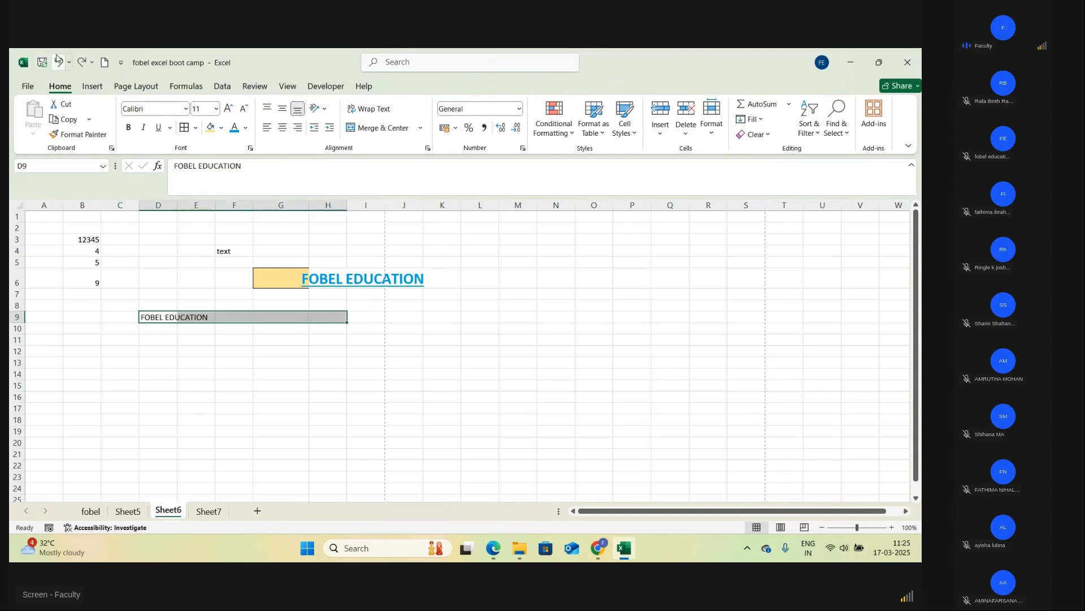
{"action": "left_click", "coordinate": [183, 364]}
- Try to apply Merge Across to the single cell D9
{"action": "left_click", "coordinate": [149, 317]}
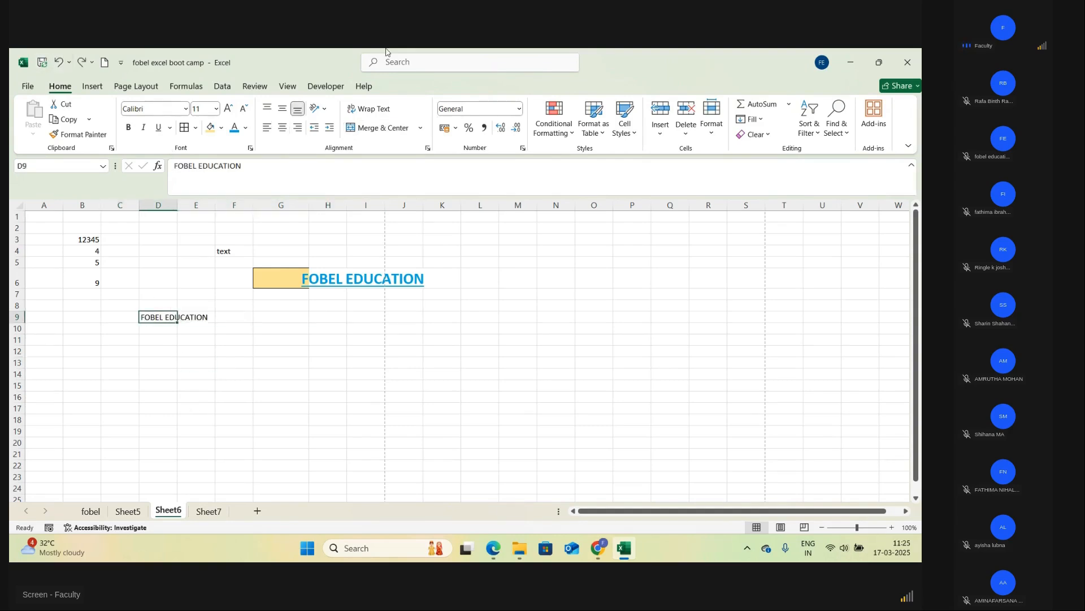
{"action": "left_click", "coordinate": [419, 129]}
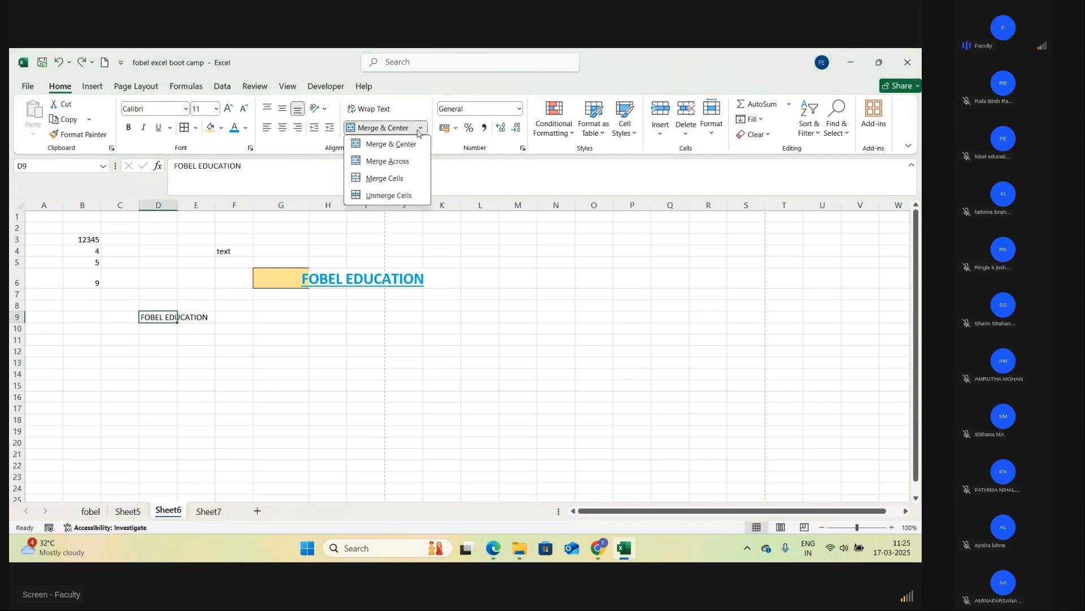
{"action": "left_click", "coordinate": [399, 163]}
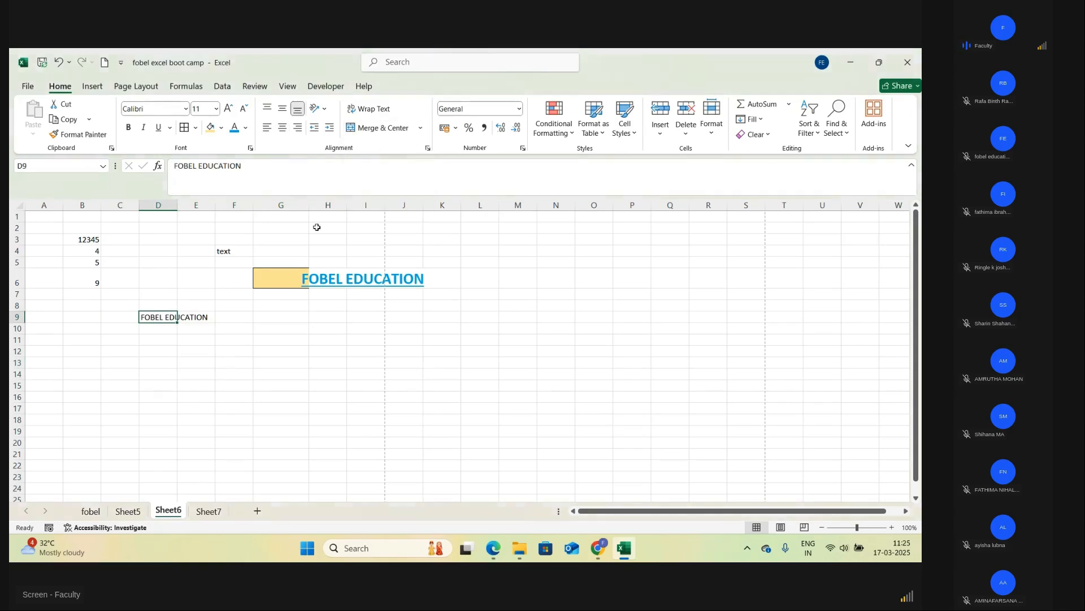
{"action": "left_click", "coordinate": [160, 338]}
- Merge and center the cell range C9 to I13 and undo the merge
{"action": "left_click_drag", "start_coordinate": [135, 317], "coordinate": [353, 362]}
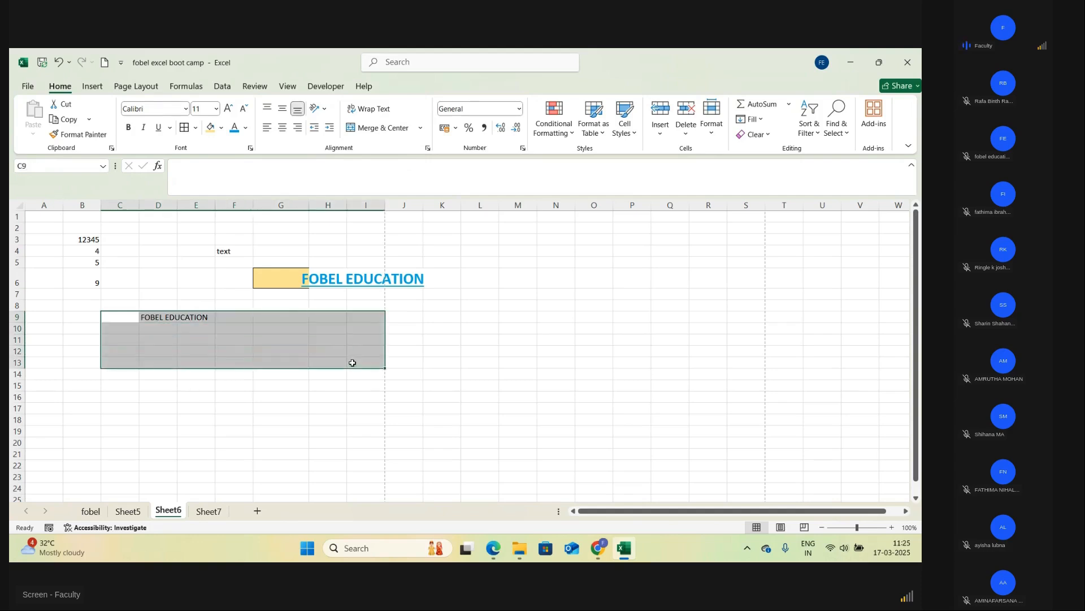
{"action": "left_click", "coordinate": [396, 128]}
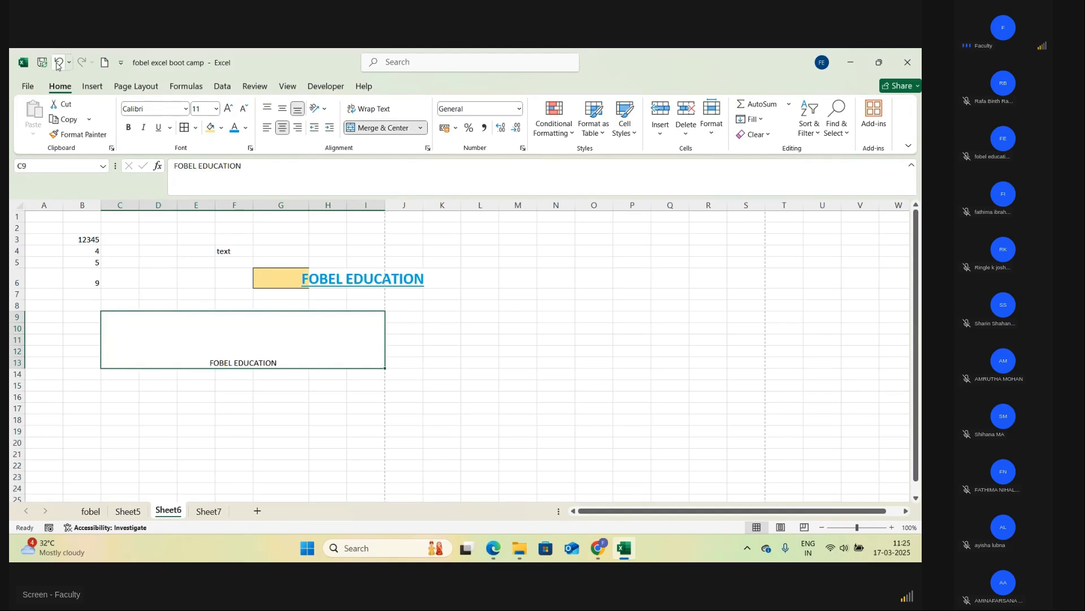
{"action": "key", "text": "ctrl+z"}
- Open the merge options for the cell range C9 to I13
{"action": "left_click", "coordinate": [420, 128]}
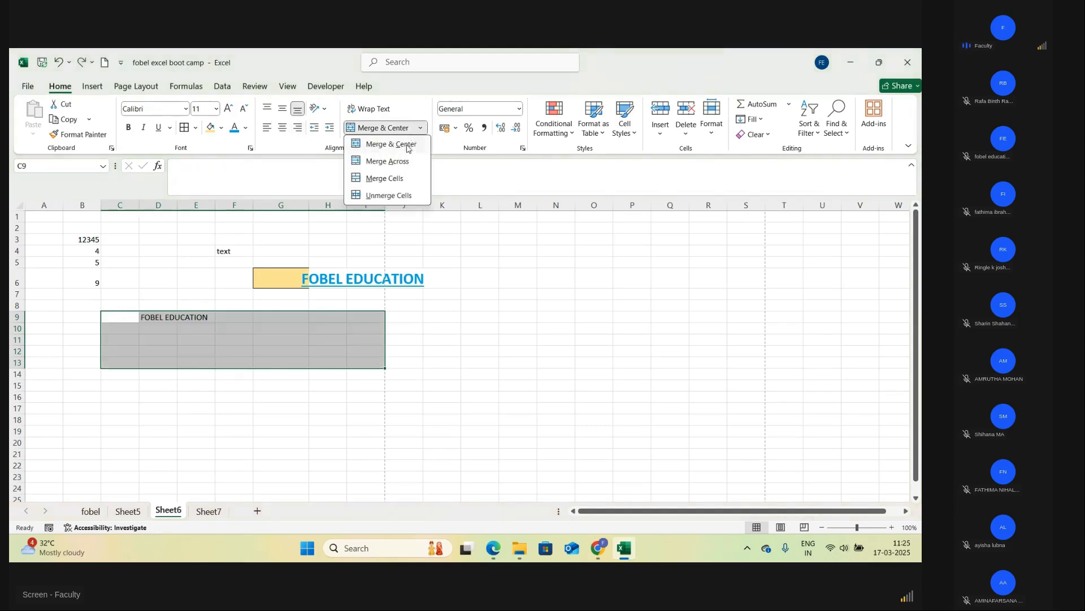
- Merge the range C9:I13 across each row
{"action": "left_click", "coordinate": [407, 161]}
{"action": "left_click", "coordinate": [404, 306]}
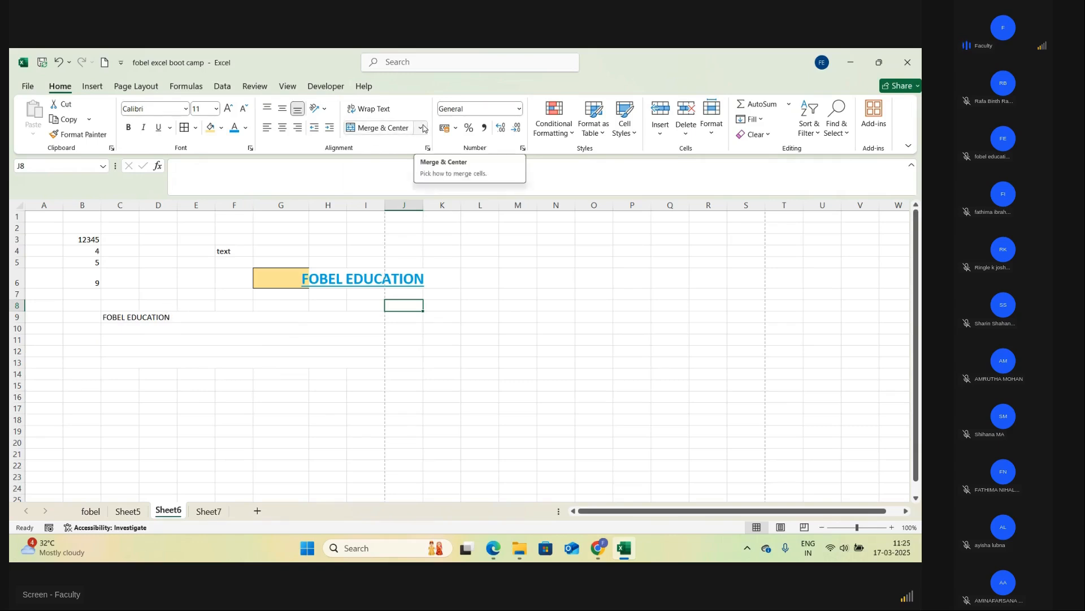
{"action": "left_click", "coordinate": [518, 247]}
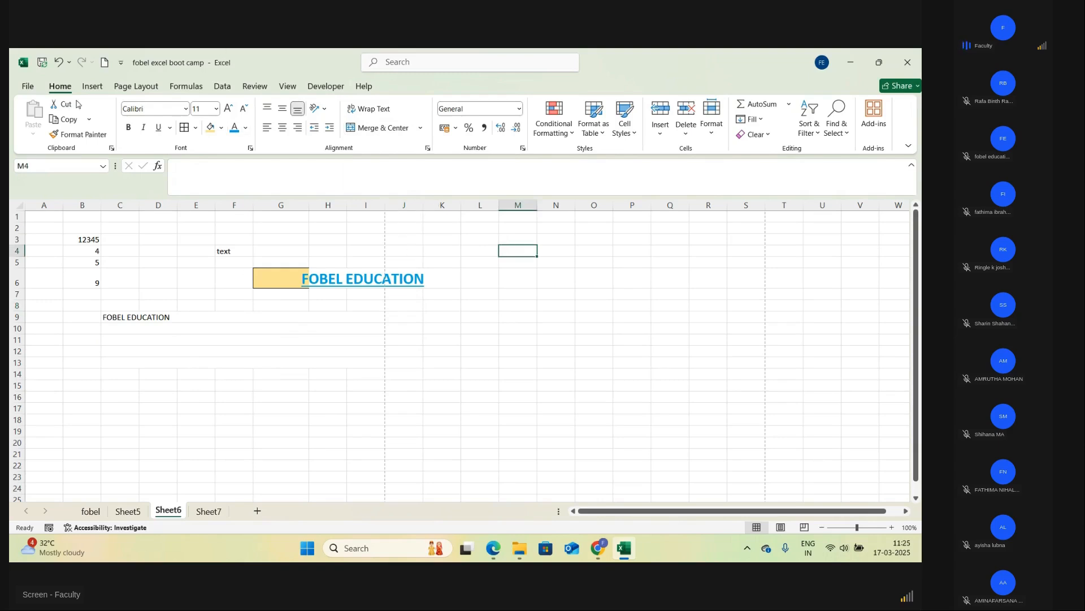
- Undo the recent edits one by one, back to the black FOBEL text without fill colour in cell G6
{"action": "left_click", "coordinate": [60, 63]}
{"action": "left_click", "coordinate": [59, 63]}
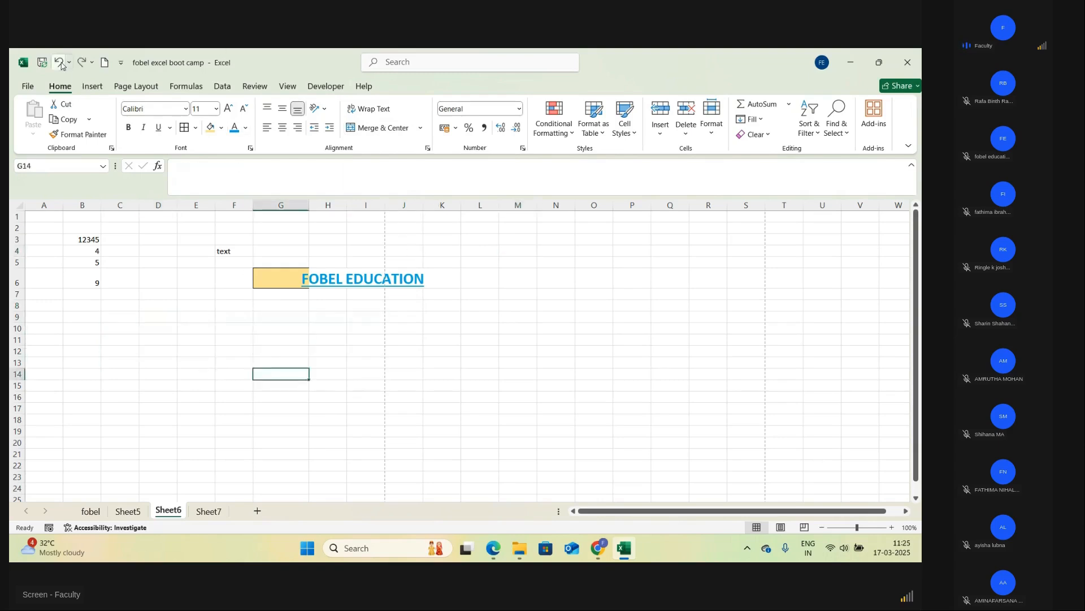
{"action": "left_click", "coordinate": [59, 63]}
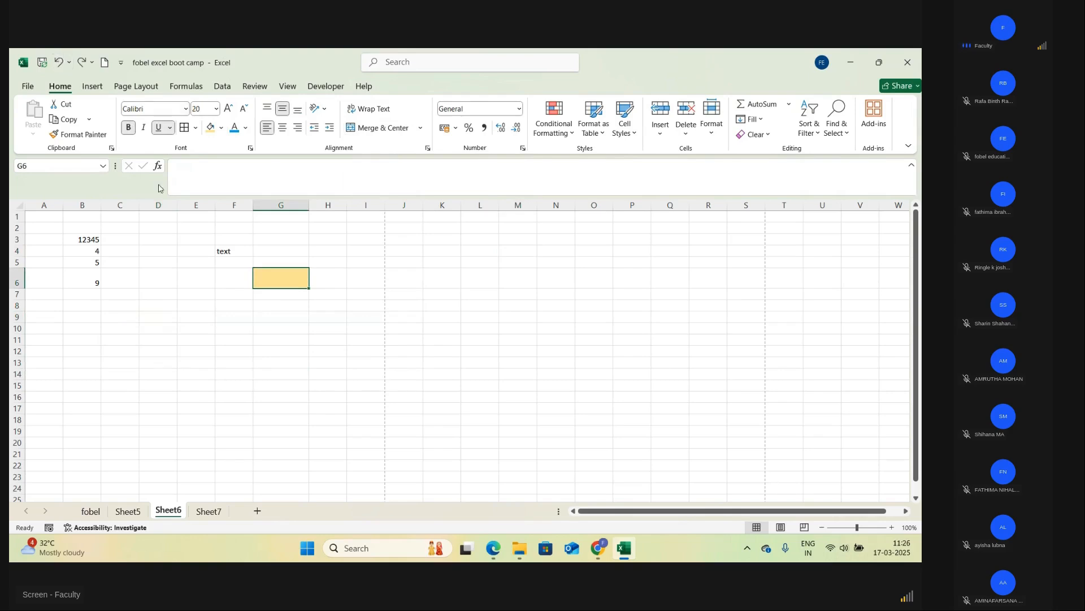
{"action": "left_click_drag", "start_coordinate": [168, 237], "coordinate": [64, 61]}
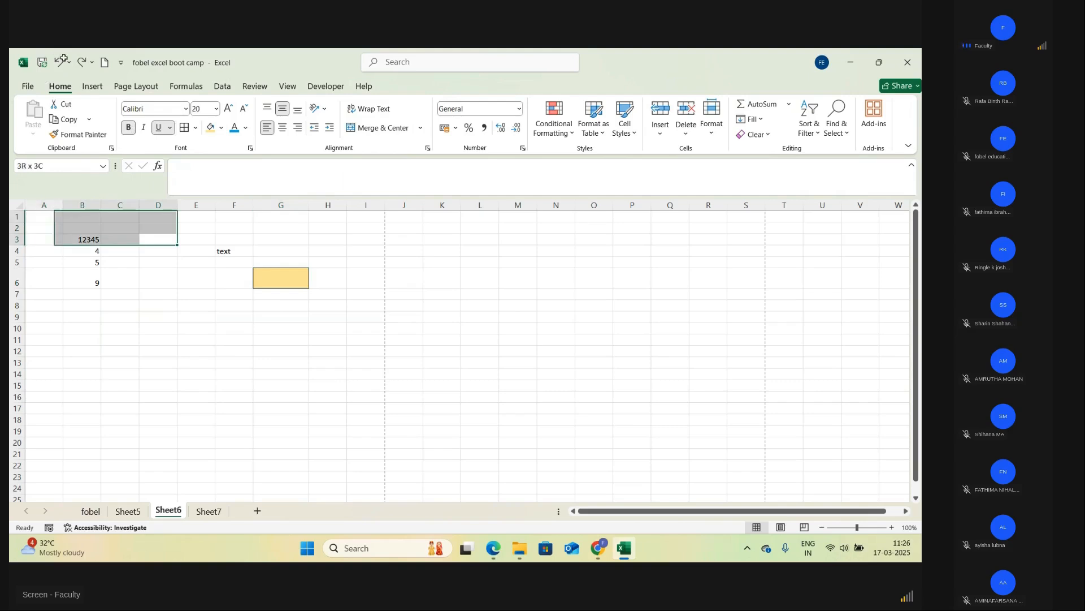
{"action": "left_click", "coordinate": [64, 61]}
{"action": "left_click", "coordinate": [64, 61]}
{"action": "left_click", "coordinate": [65, 61]}
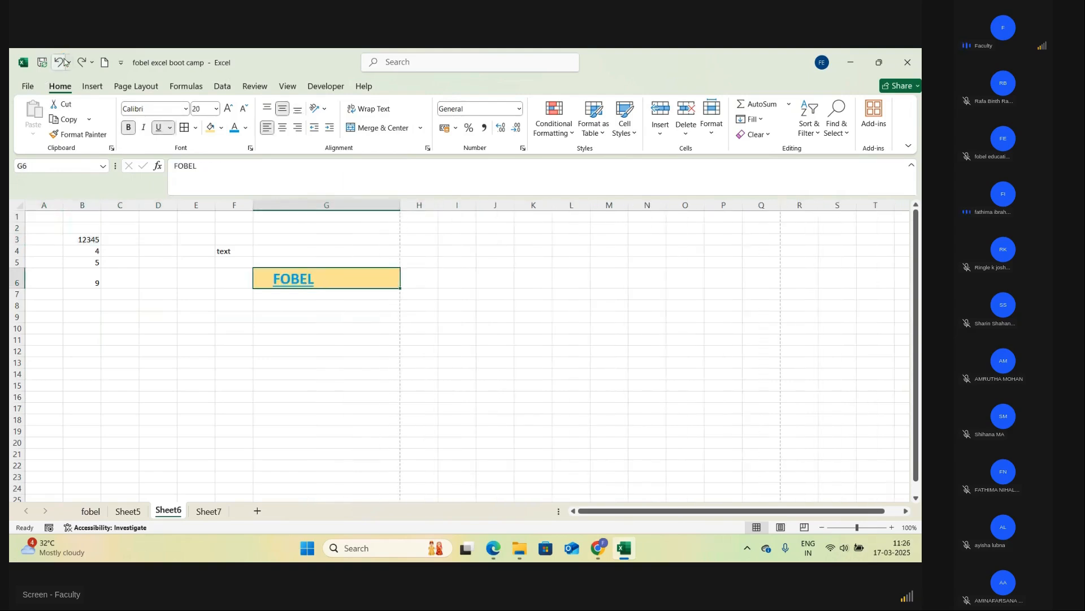
{"action": "left_click", "coordinate": [65, 61]}
{"action": "left_click", "coordinate": [64, 62]}
{"action": "left_click", "coordinate": [64, 61]}
{"action": "left_click", "coordinate": [65, 62]}
{"action": "left_click", "coordinate": [64, 62]}
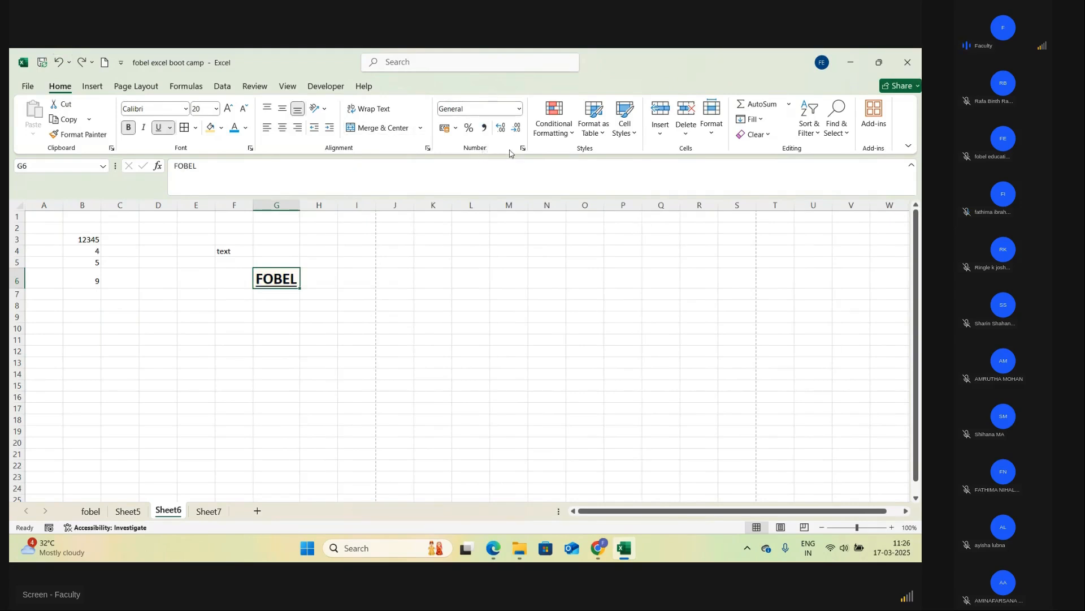
{"action": "left_click", "coordinate": [433, 239]}
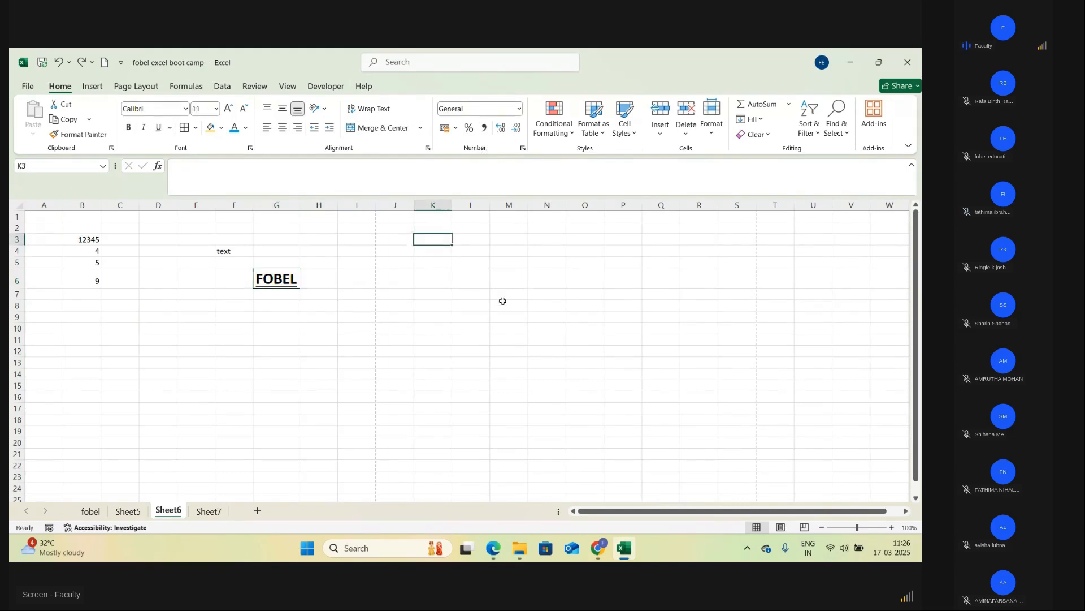
{"action": "left_click", "coordinate": [478, 317]}
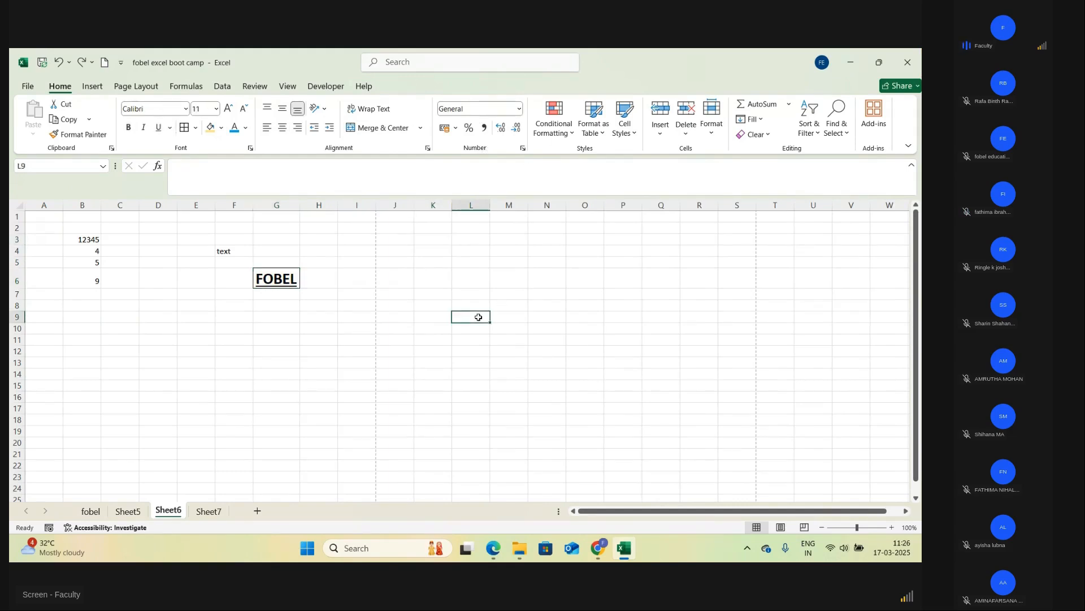
{"action": "left_click", "coordinate": [519, 108]}
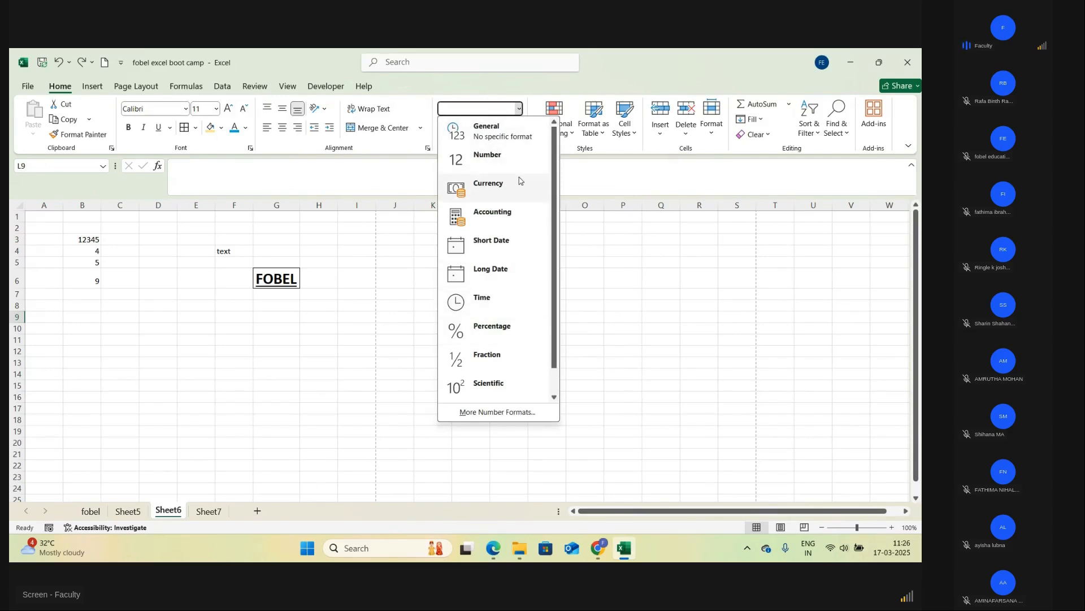
{"action": "left_click", "coordinate": [267, 324]}
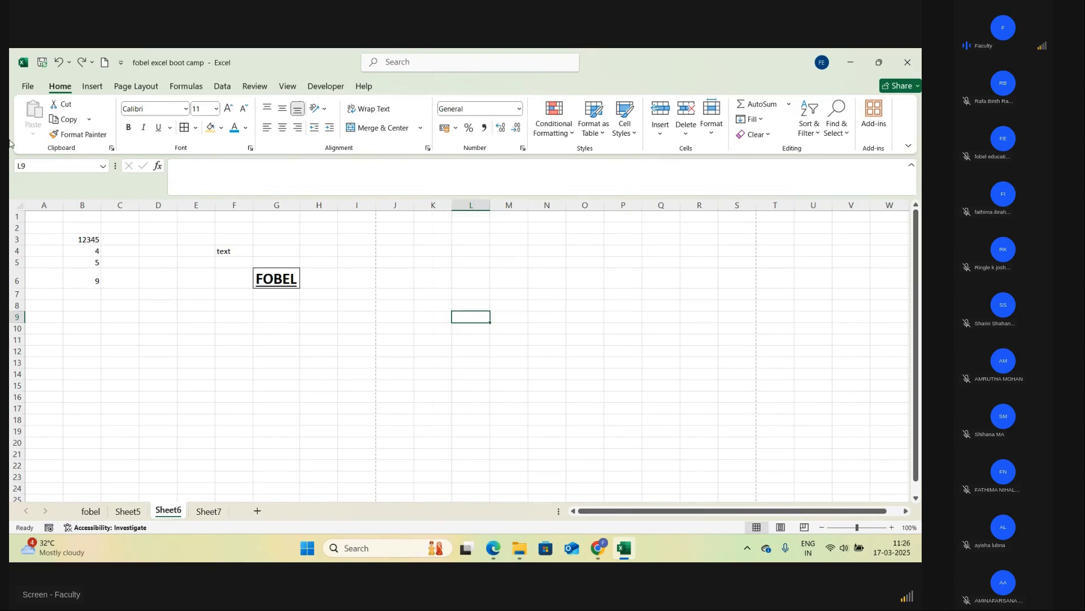
- Apply the Number format to cell B3 and switch it to the Currency format
{"action": "left_click", "coordinate": [77, 242]}
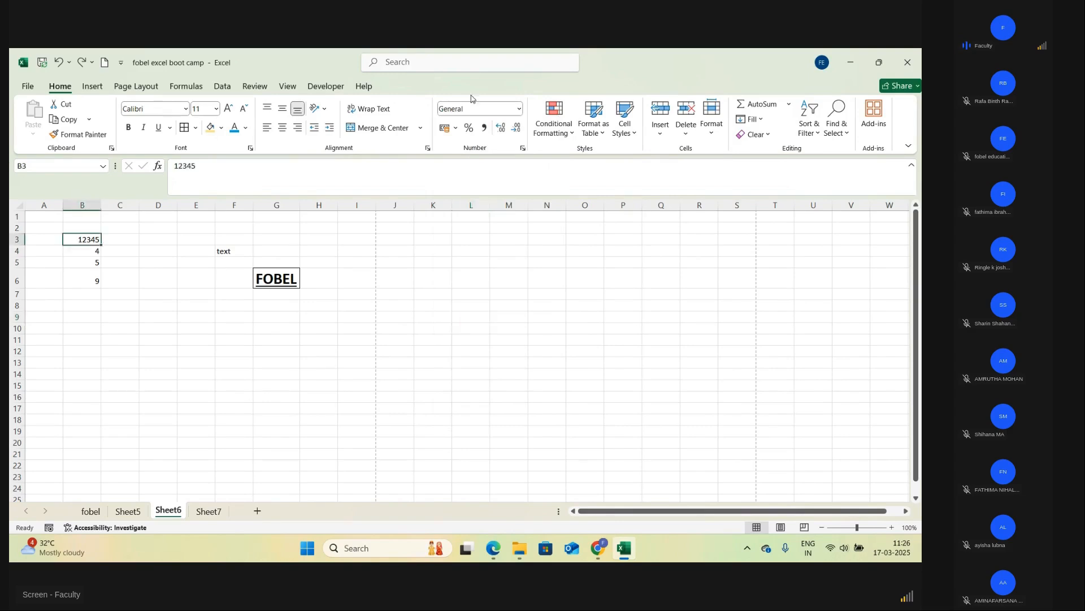
{"action": "left_click", "coordinate": [520, 109]}
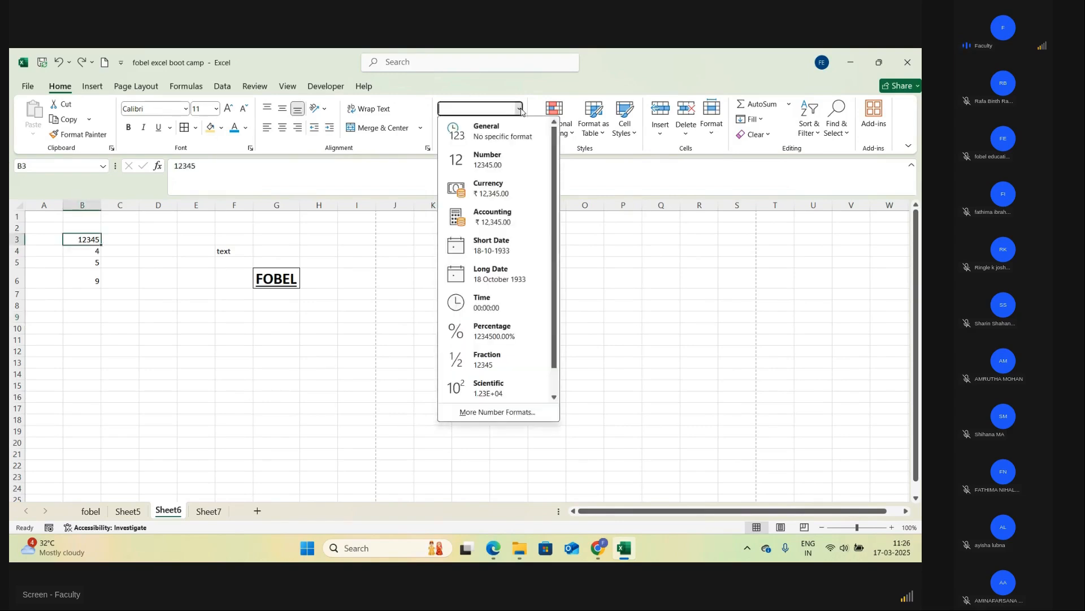
{"action": "left_click", "coordinate": [497, 170]}
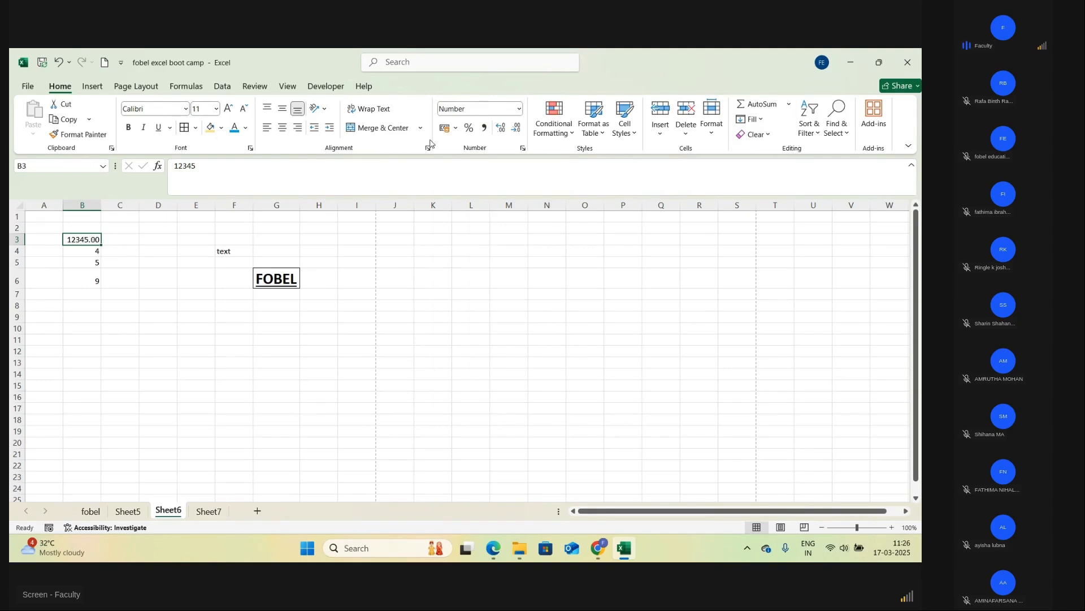
{"action": "left_click", "coordinate": [517, 109]}
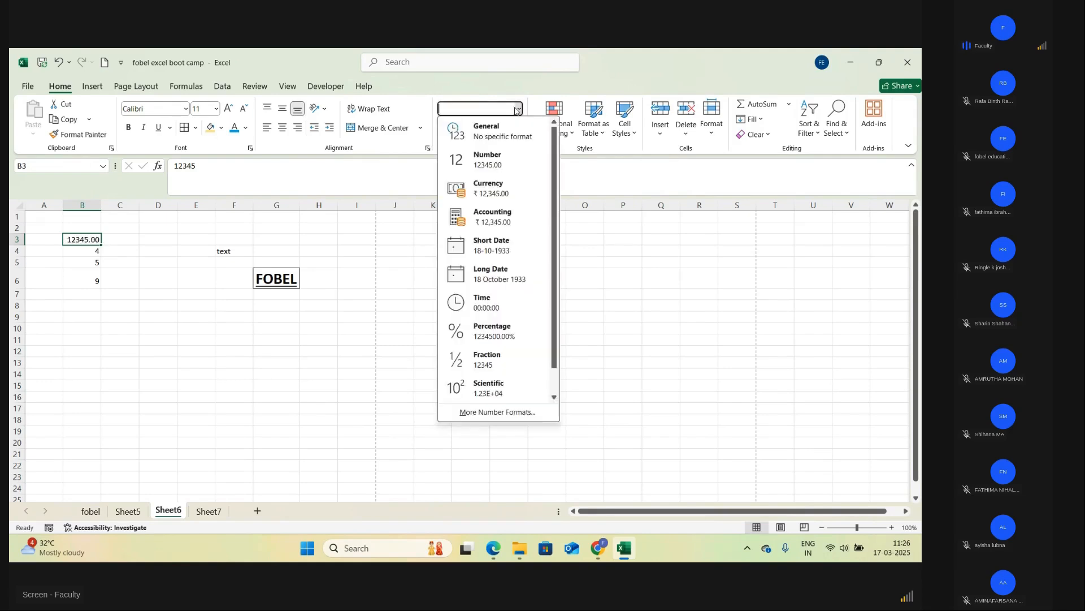
{"action": "left_click", "coordinate": [499, 192]}
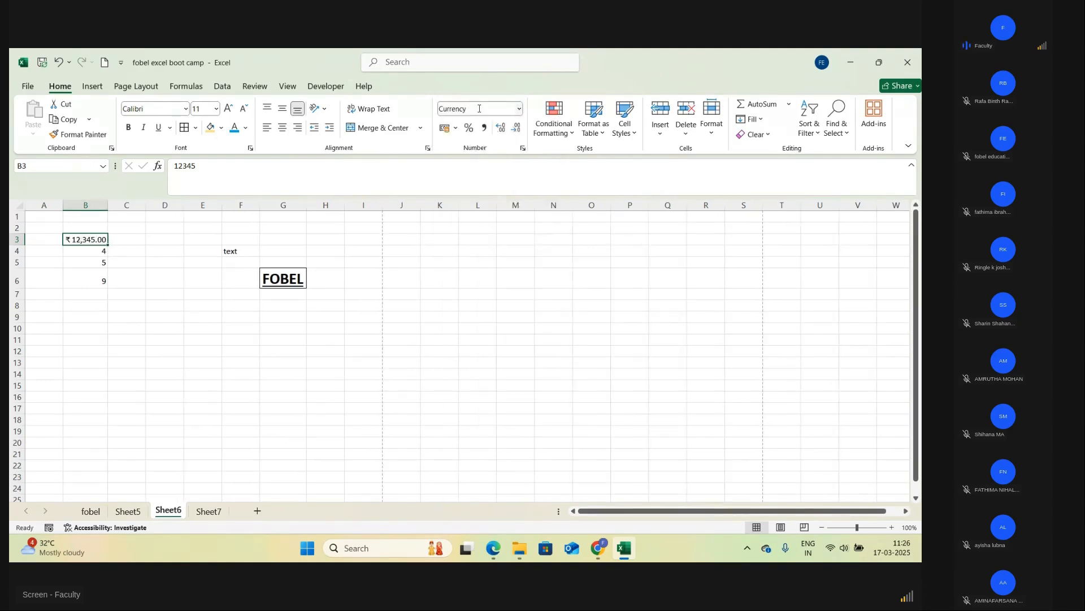
- Change the format of cell B3 to Short Date and switch it to Long Date
{"action": "left_click", "coordinate": [518, 109]}
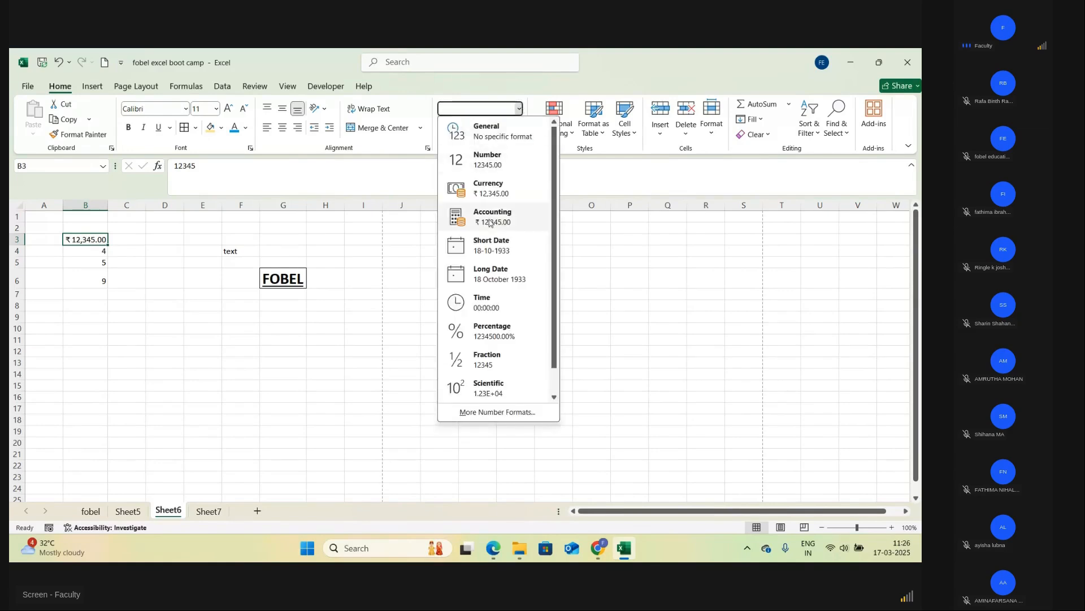
{"action": "left_click", "coordinate": [516, 250]}
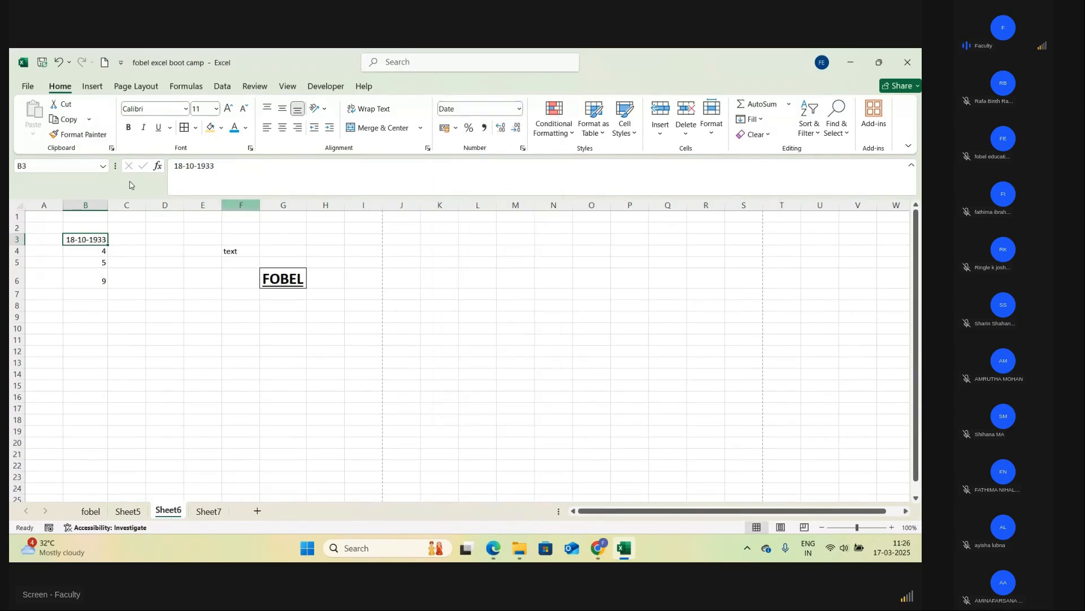
{"action": "left_click", "coordinate": [519, 109]}
{"action": "left_click", "coordinate": [496, 275]}
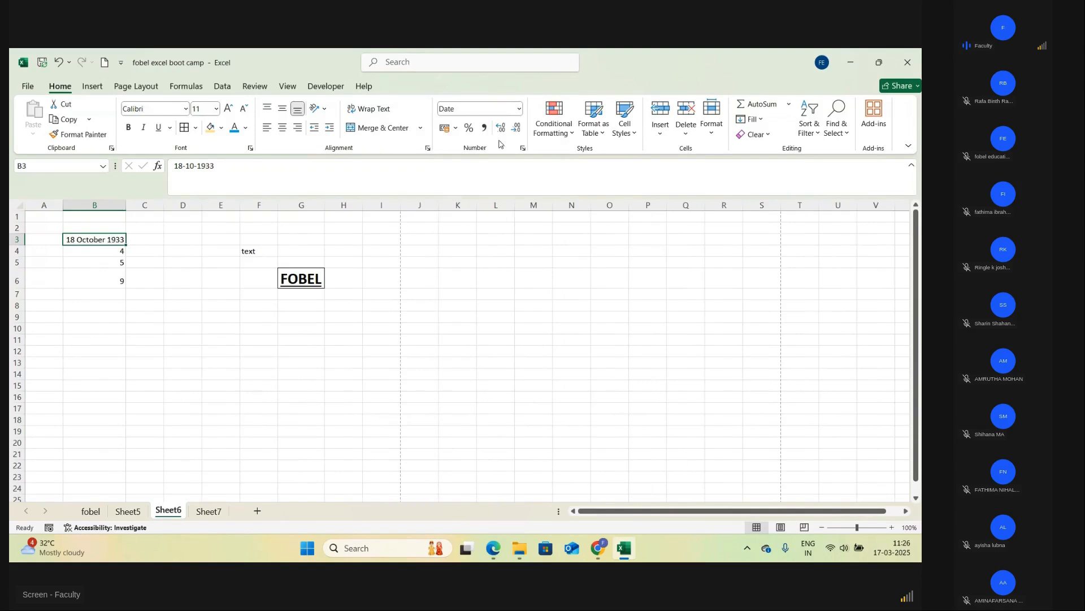
{"action": "left_click", "coordinate": [519, 110]}
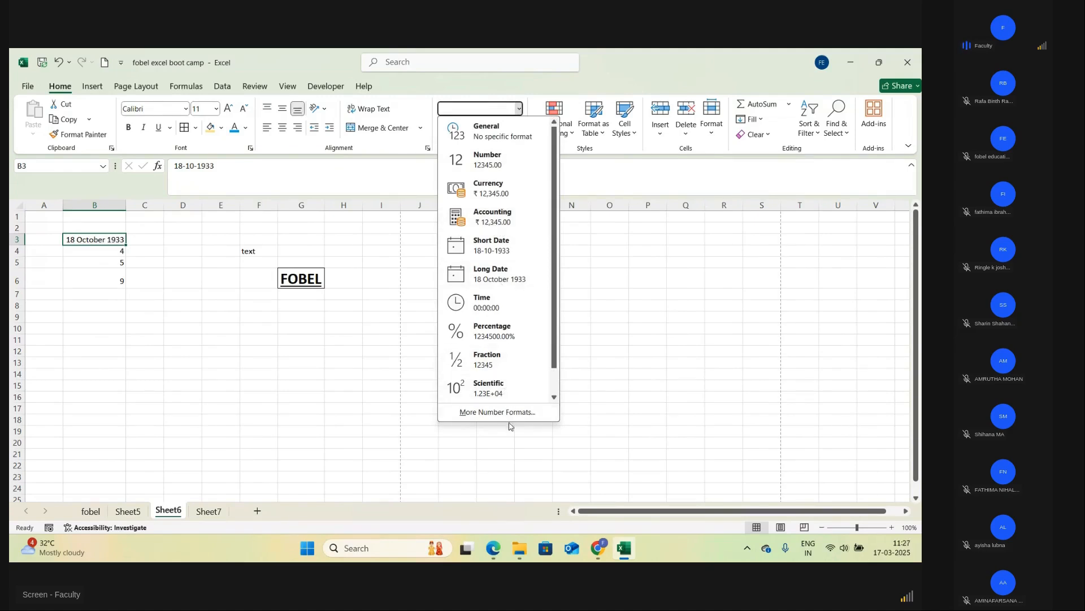
{"action": "left_click", "coordinate": [606, 310]}
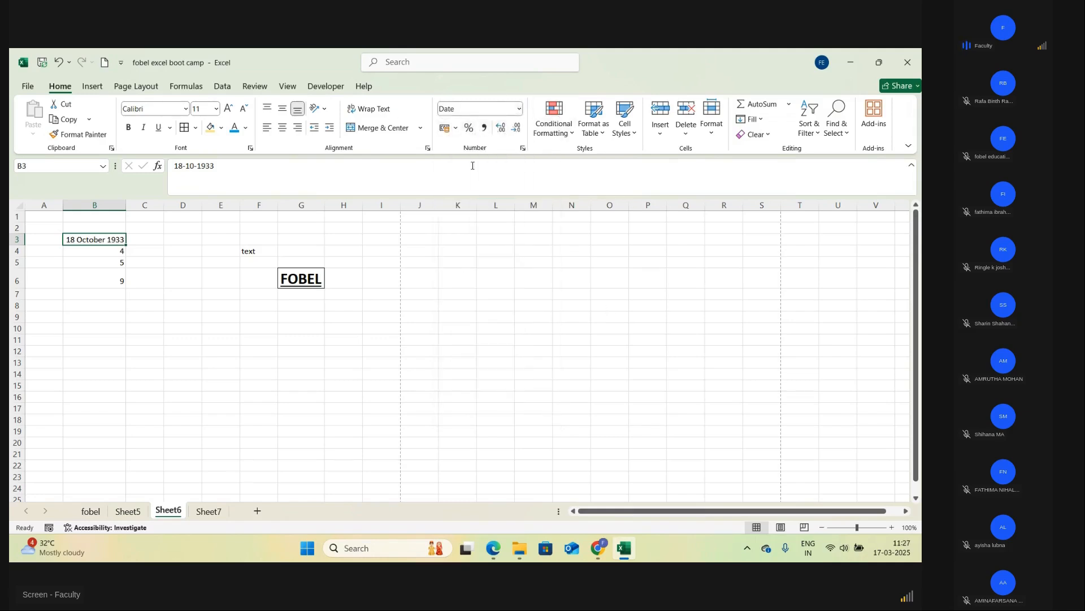
- Format cell B5 as a percentage and set cell B3 to the Number format
{"action": "left_click", "coordinate": [115, 263]}
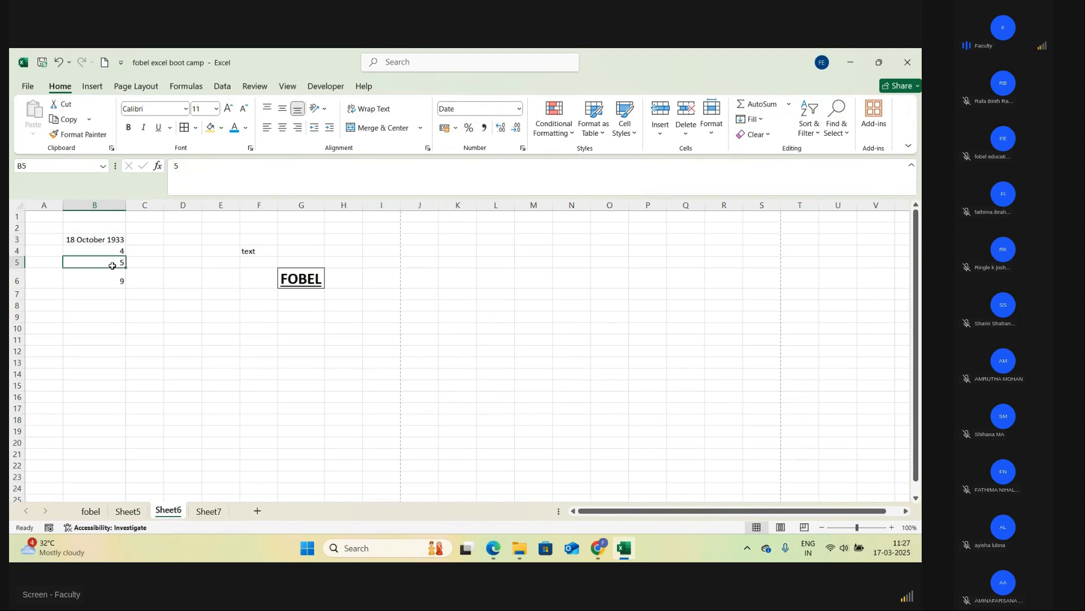
{"action": "left_click", "coordinate": [468, 128]}
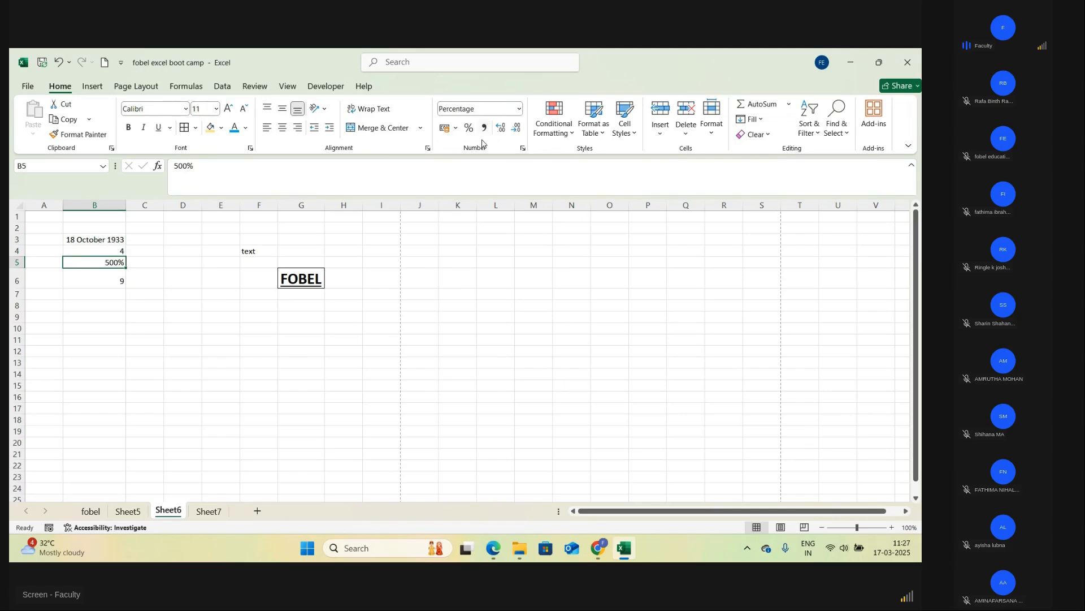
{"action": "left_click", "coordinate": [114, 240]}
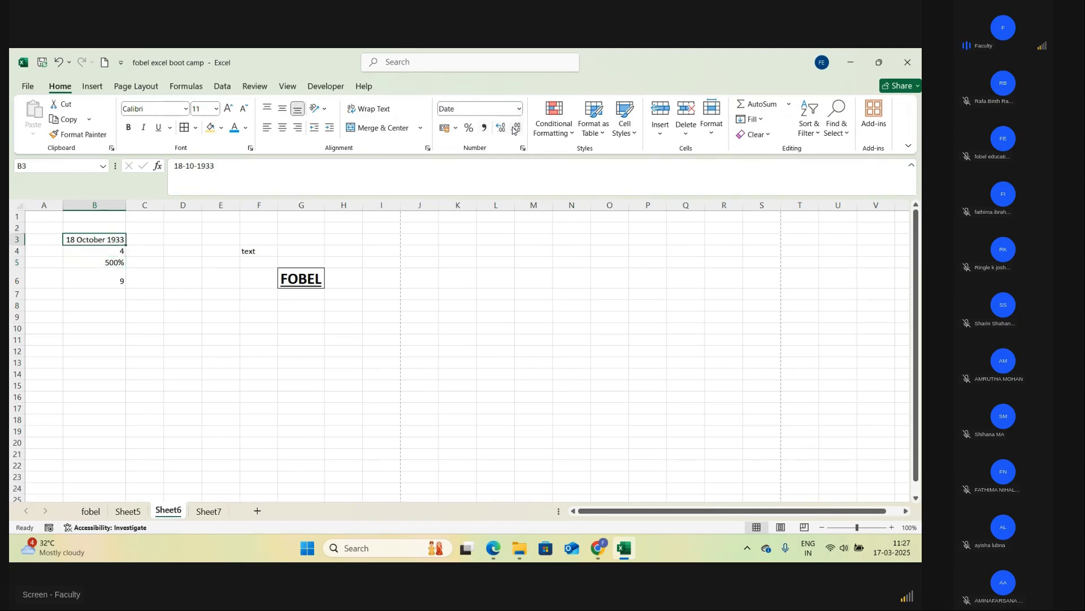
{"action": "left_click", "coordinate": [520, 110]}
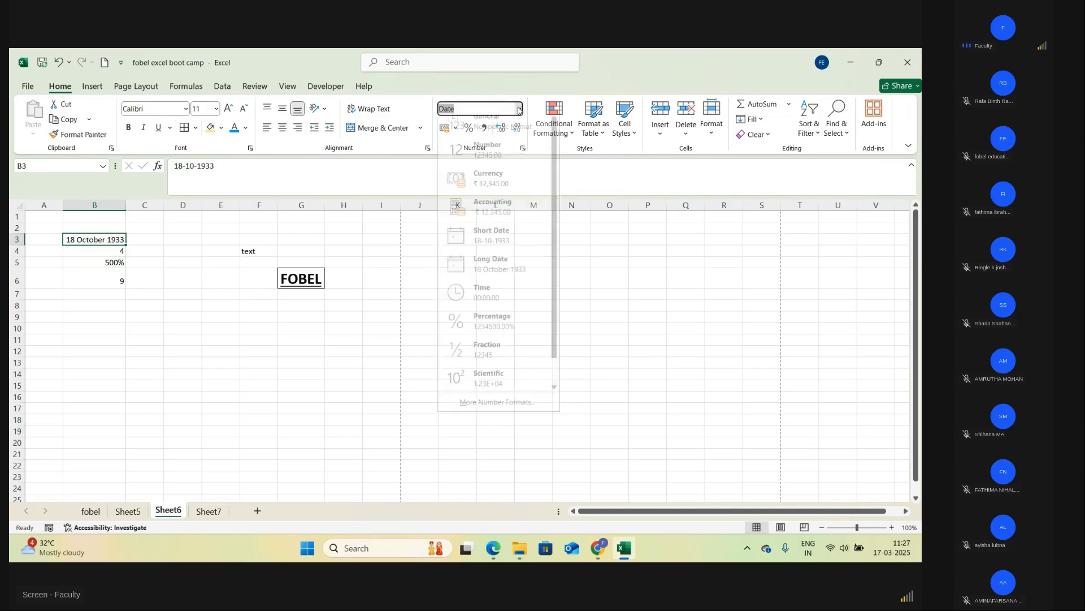
{"action": "left_click", "coordinate": [511, 165]}
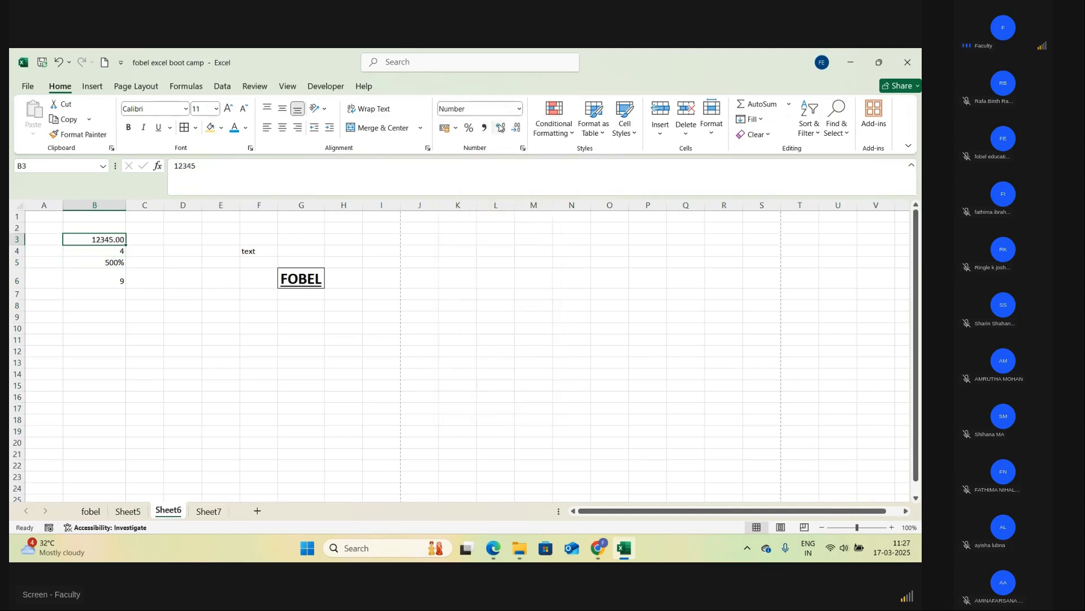
- Increase and decrease the decimals of the value in cell B3, ending at one decimal place
{"action": "left_click", "coordinate": [501, 127]}
{"action": "left_click", "coordinate": [501, 128]}
{"action": "left_click", "coordinate": [517, 127]}
{"action": "left_click", "coordinate": [518, 127]}
{"action": "left_click", "coordinate": [518, 128]}
{"action": "left_click", "coordinate": [535, 306]}
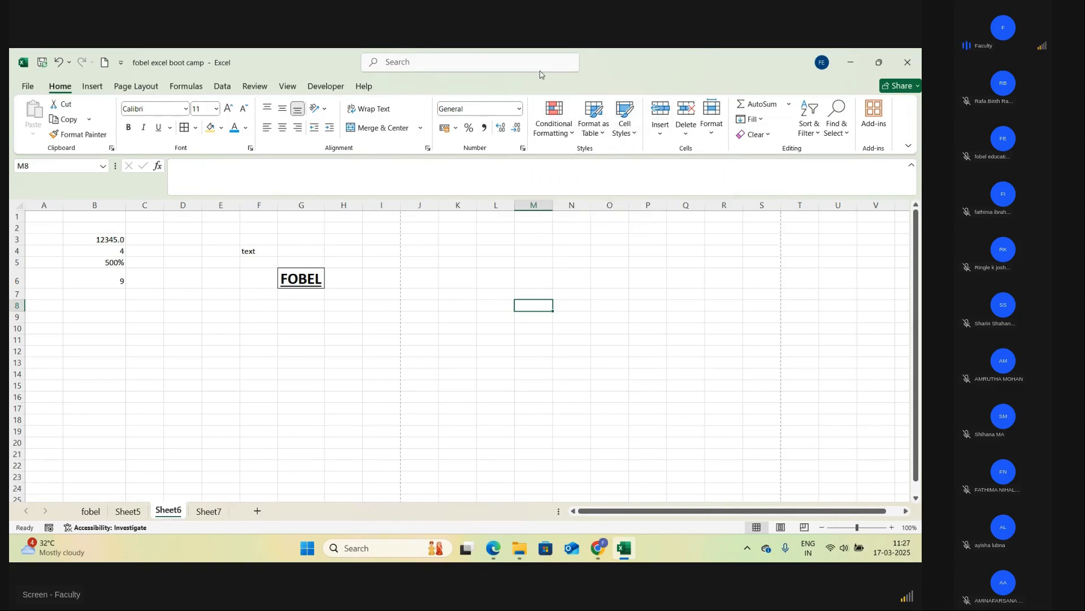
- Try formatting B3:B6 as a table in a blue light style with the first row as header, and undo it
{"action": "left_click", "coordinate": [601, 135]}
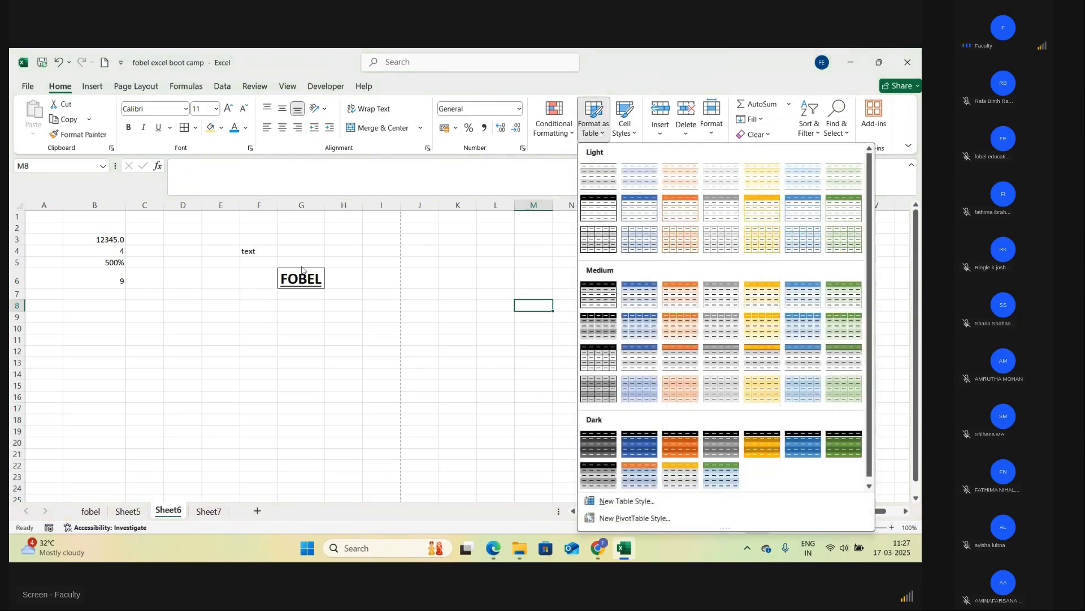
{"action": "left_click", "coordinate": [318, 257]}
{"action": "left_click_drag", "start_coordinate": [97, 239], "coordinate": [123, 282]}
{"action": "left_click", "coordinate": [594, 124]}
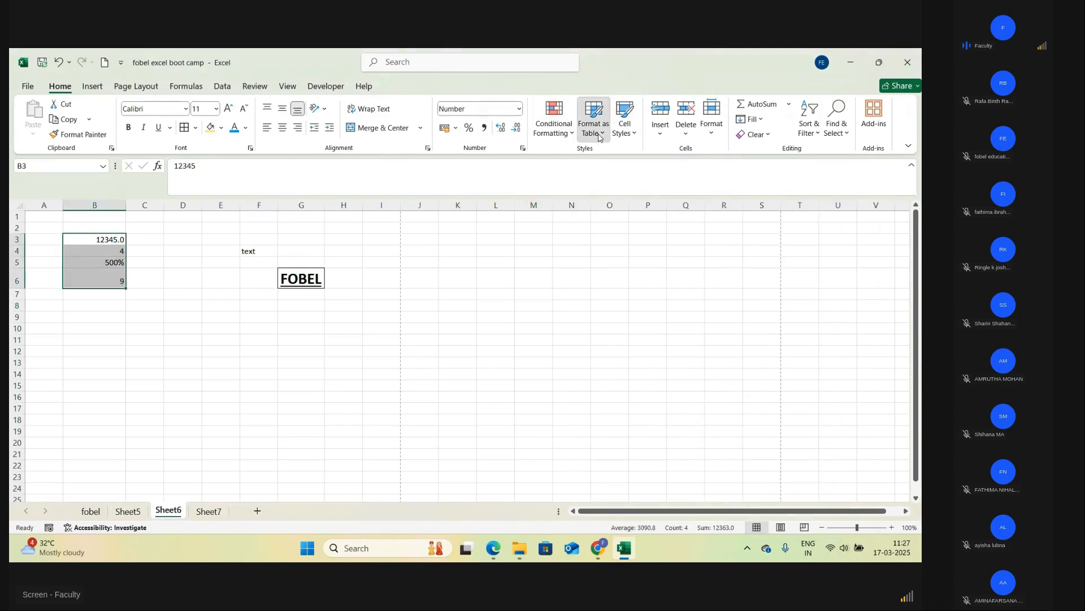
{"action": "left_click", "coordinate": [804, 215]}
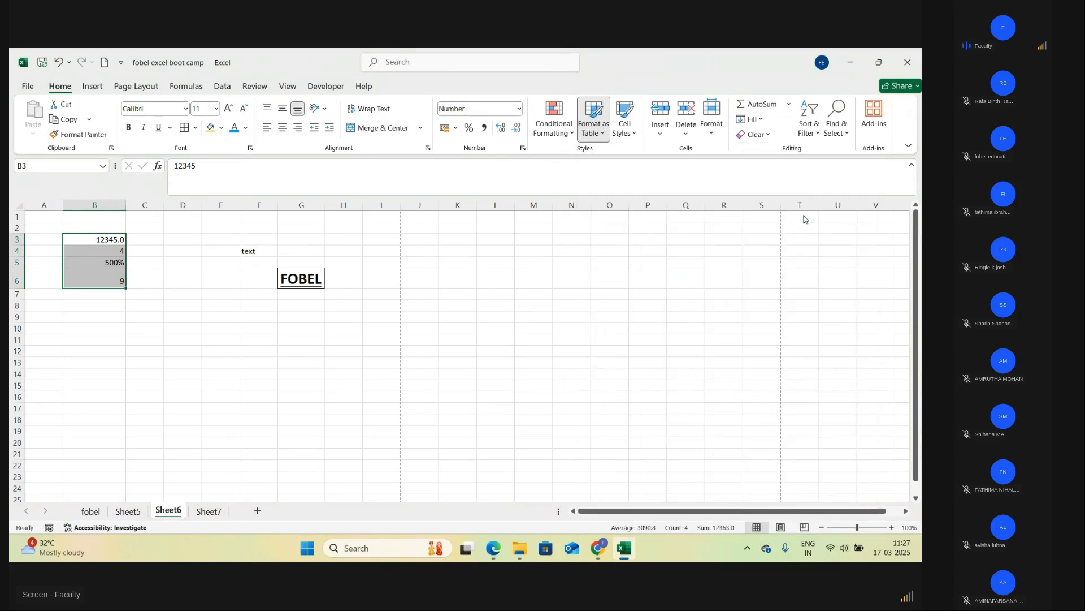
{"action": "left_click", "coordinate": [613, 297]}
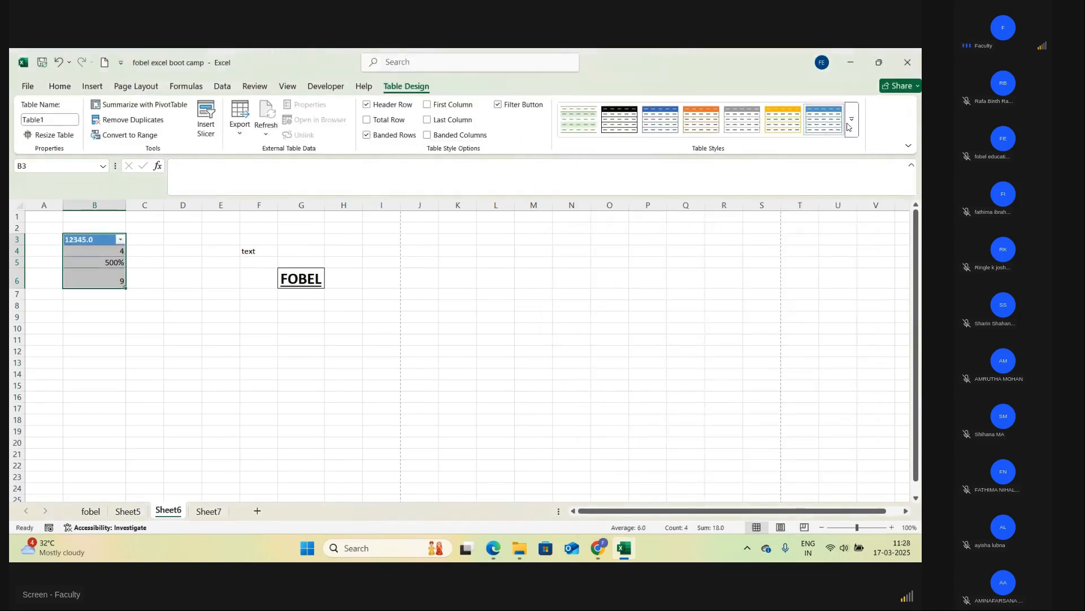
{"action": "left_click", "coordinate": [58, 61]}
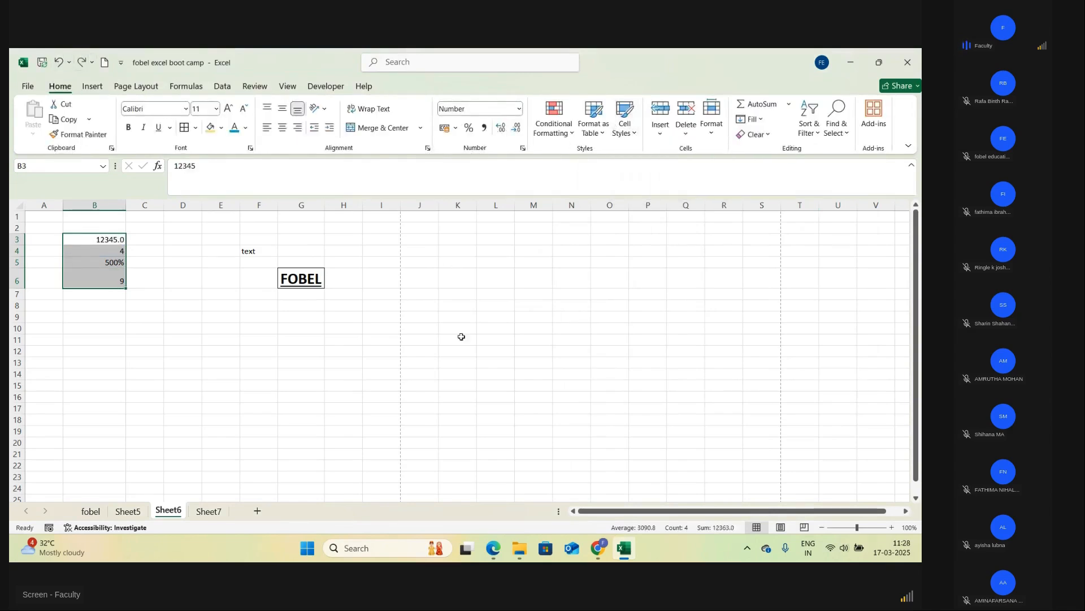
- Apply the Calculation cell style to the empty cell K9
{"action": "left_click", "coordinate": [473, 317]}
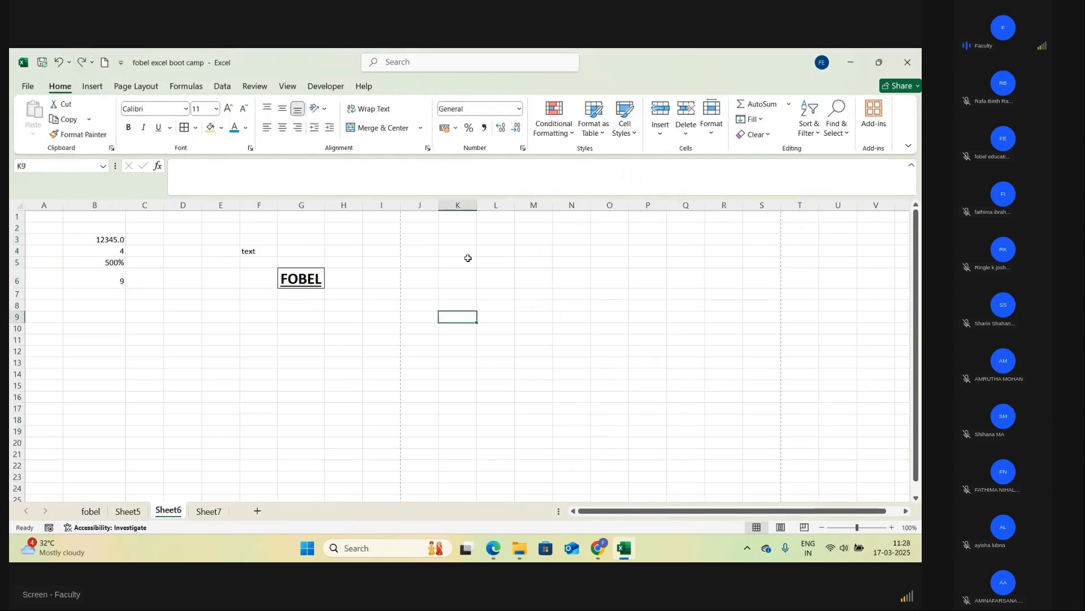
{"action": "left_click", "coordinate": [625, 120]}
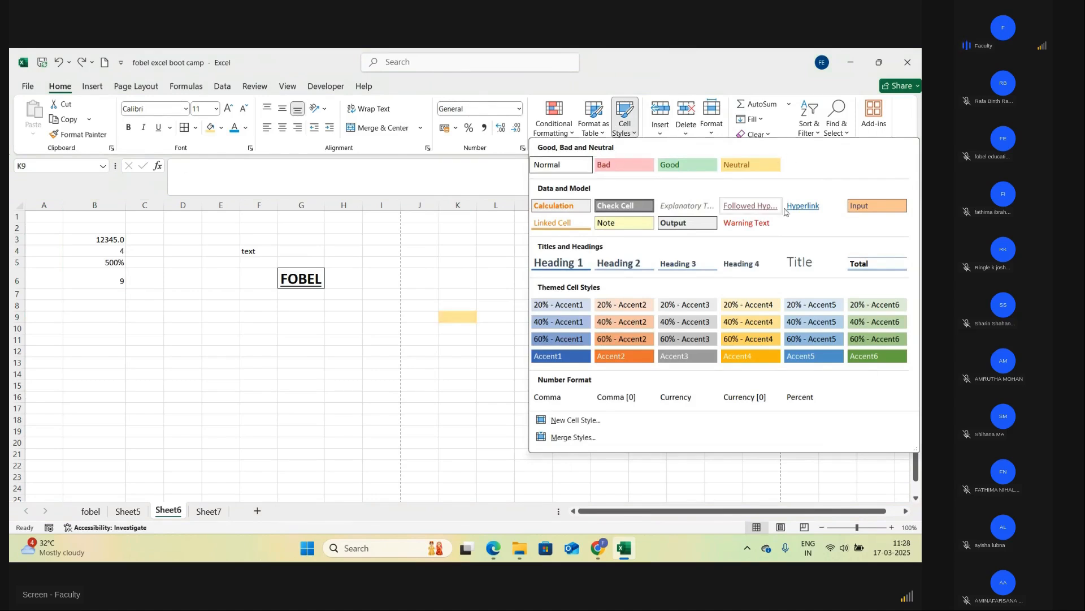
{"action": "left_click", "coordinate": [567, 204]}
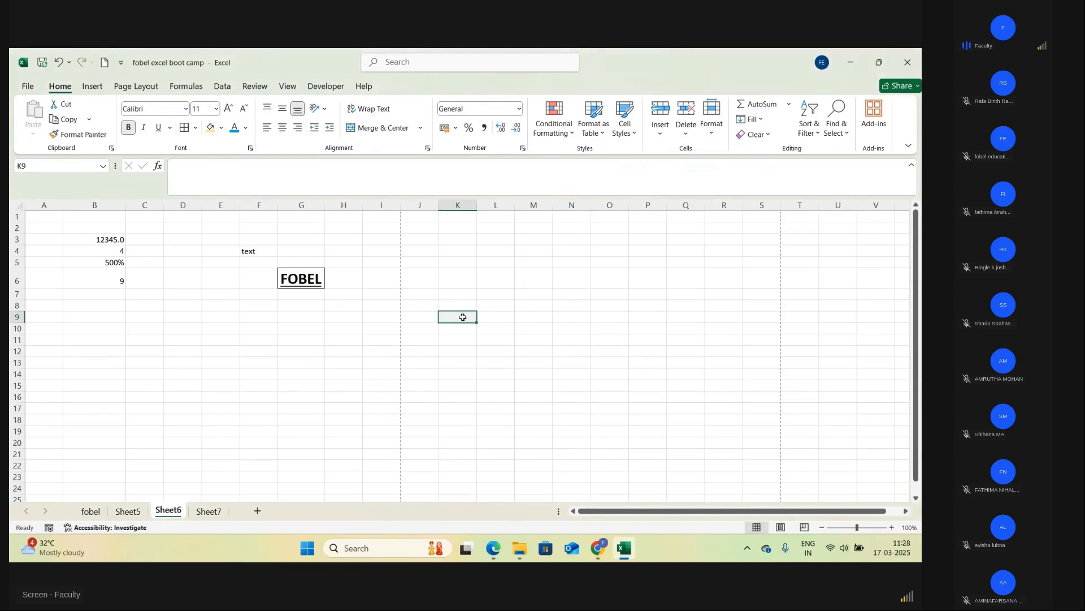
- Enter 45 in the Calculation-styled cell K9
{"action": "type", "text": "45"}
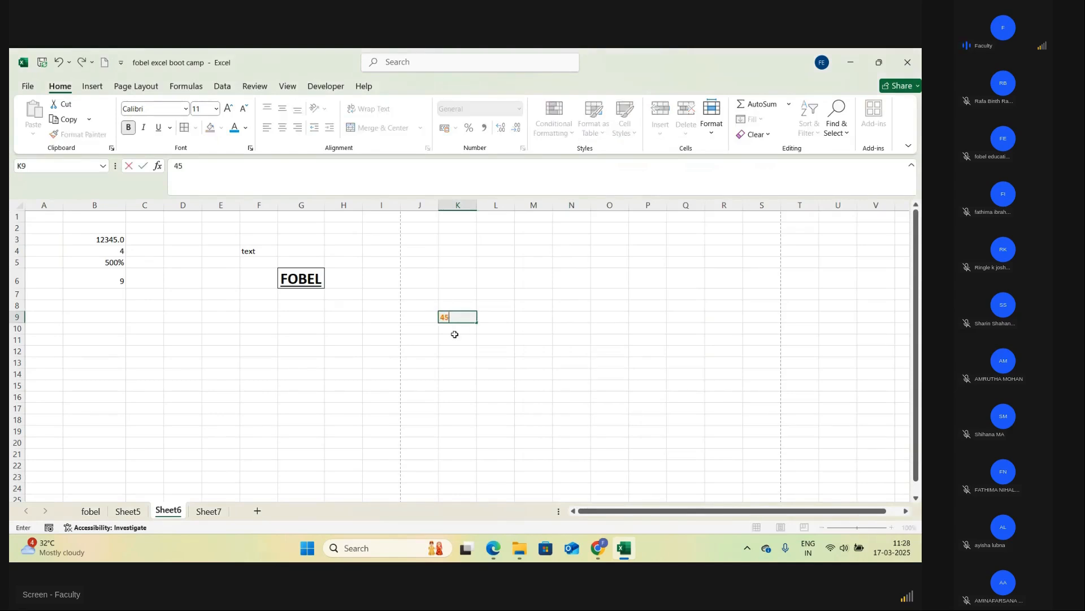
{"action": "key", "text": "Return"}
{"action": "left_click", "coordinate": [460, 293]}
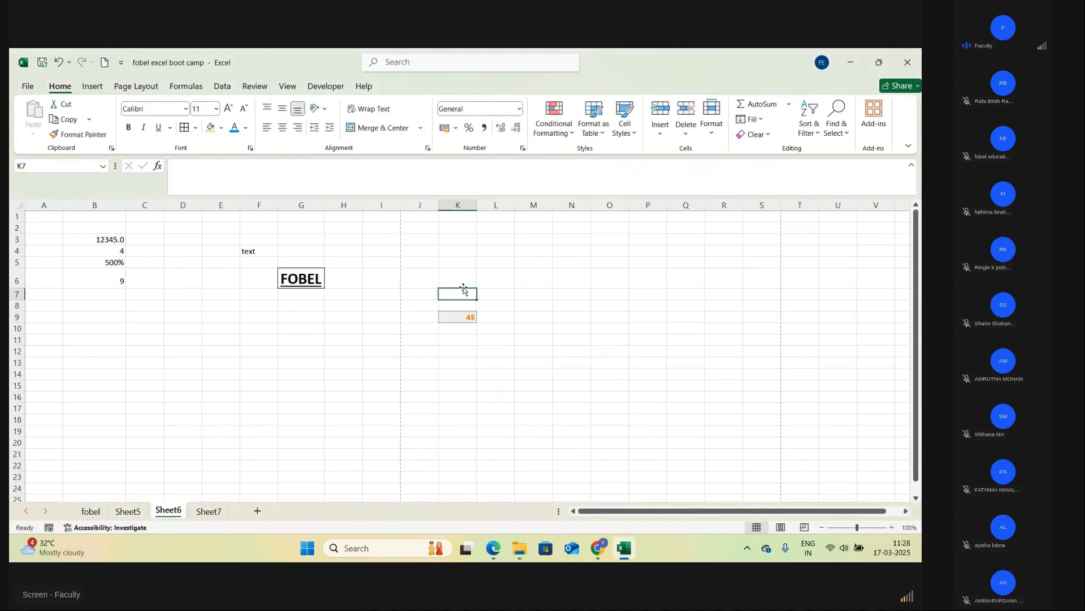
{"action": "left_click", "coordinate": [635, 134]}
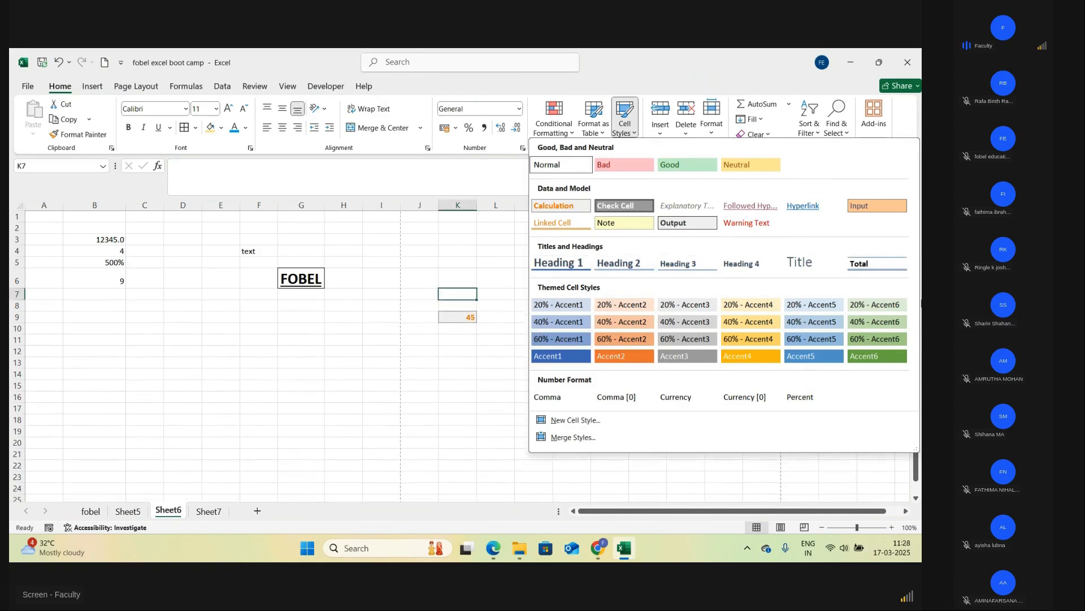
{"action": "left_click", "coordinate": [451, 370]}
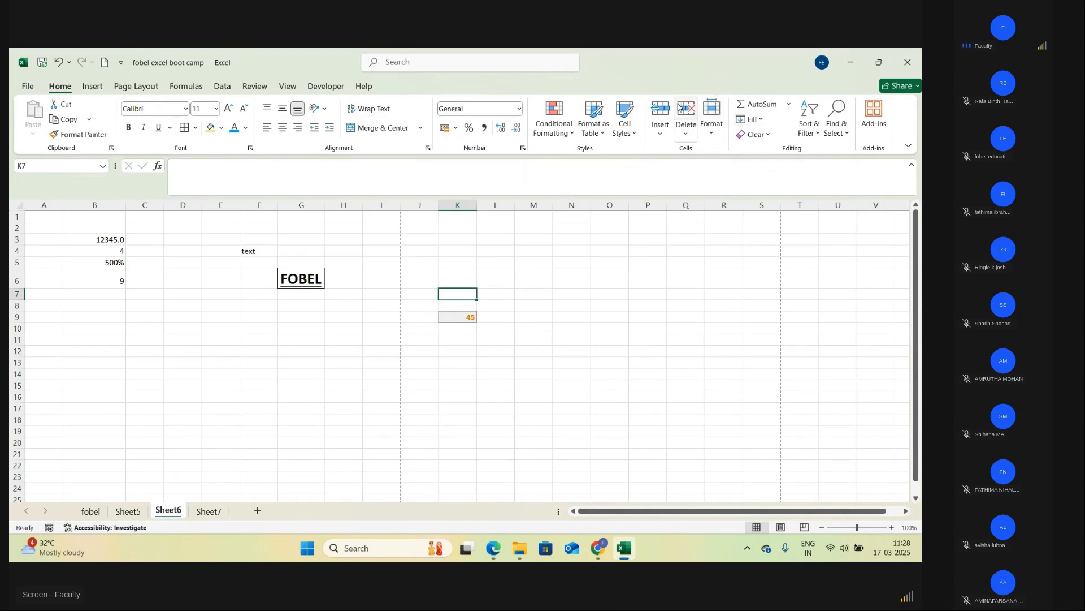
{"action": "left_click", "coordinate": [661, 132]}
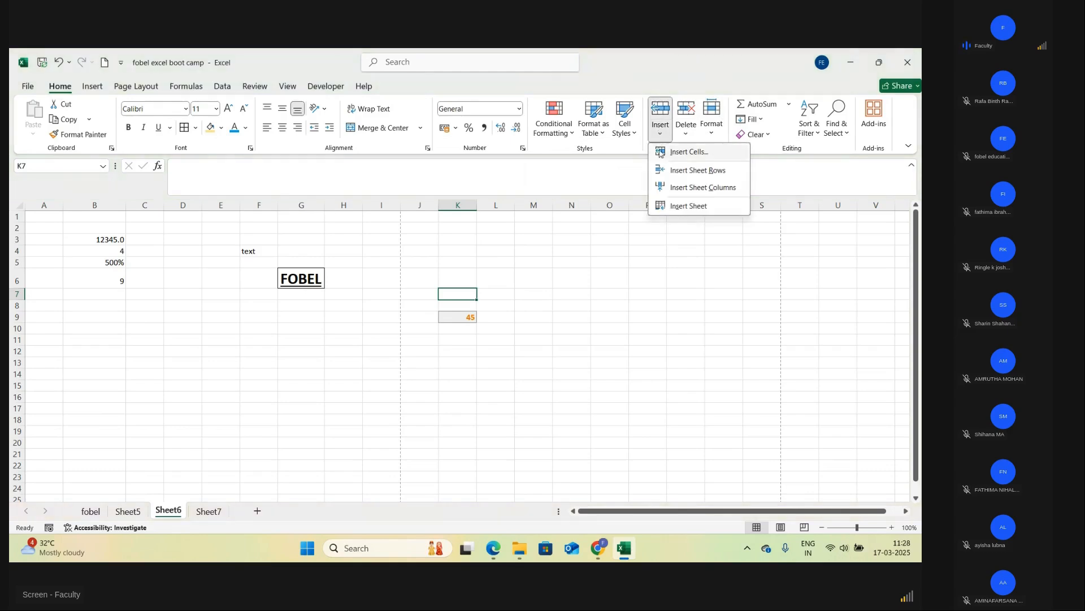
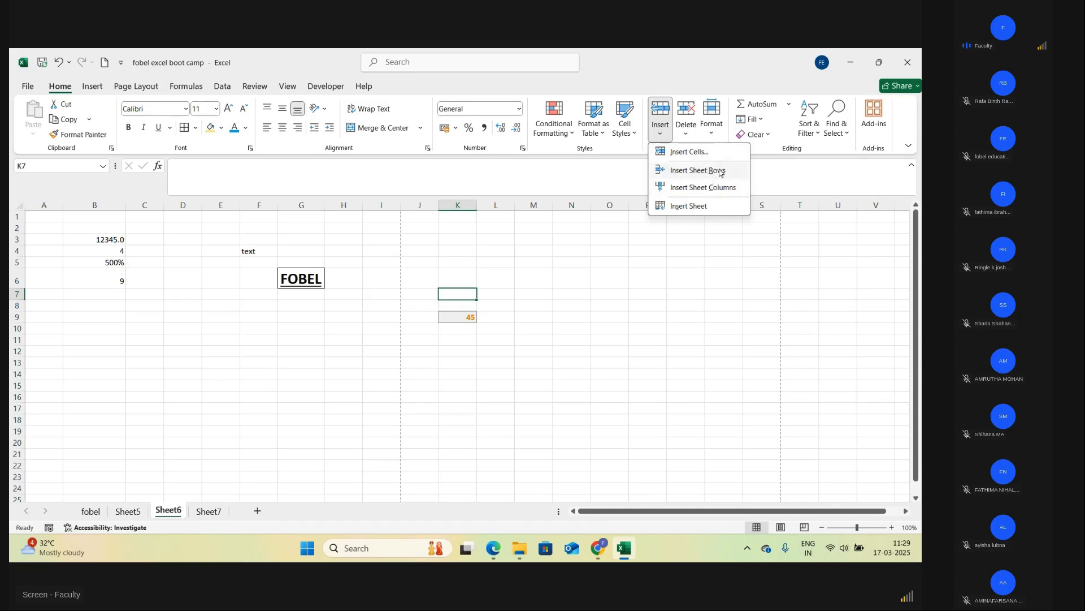
{"action": "left_click", "coordinate": [693, 317]}
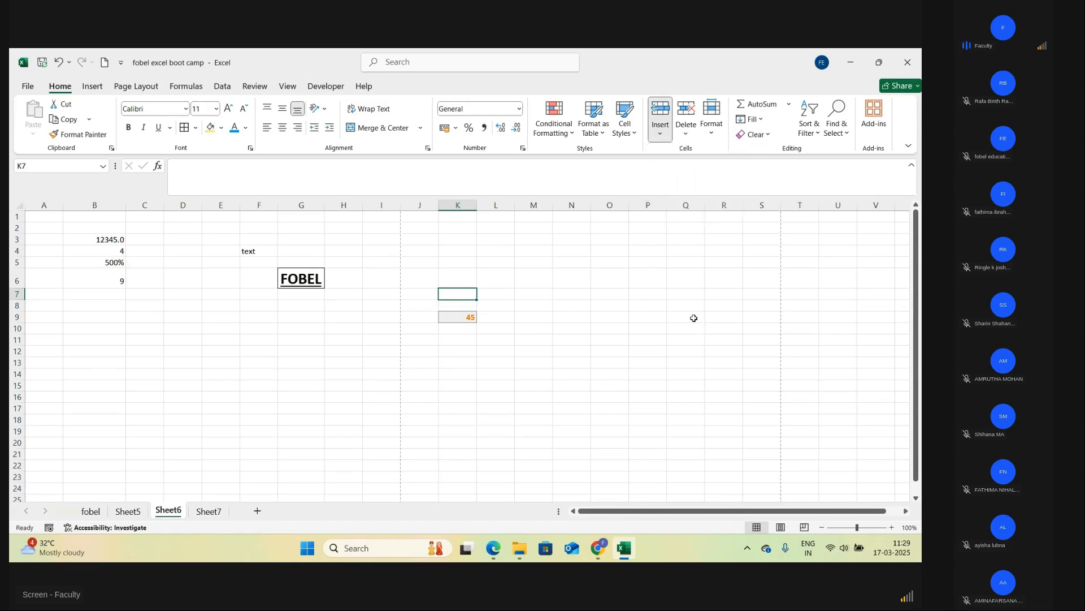
{"action": "left_click", "coordinate": [686, 134]}
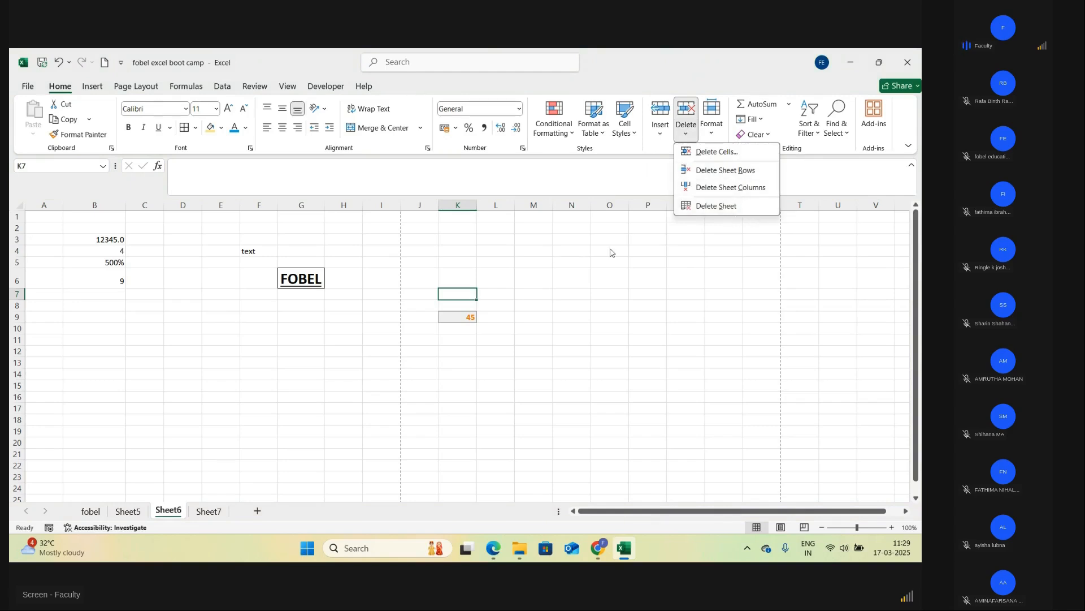
{"action": "left_click", "coordinate": [209, 512]}
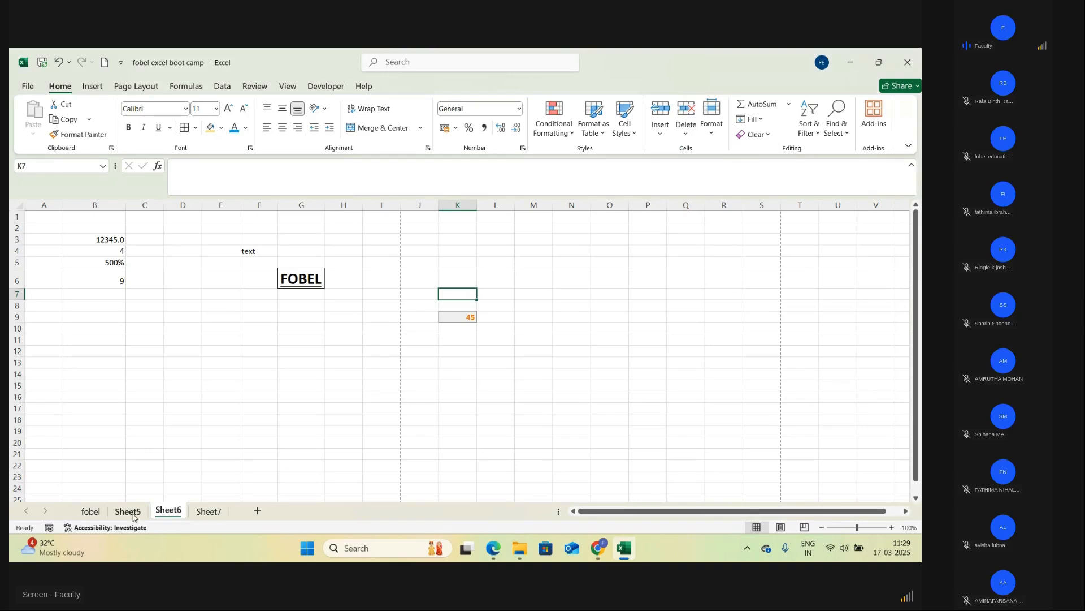
{"action": "left_click", "coordinate": [714, 136]}
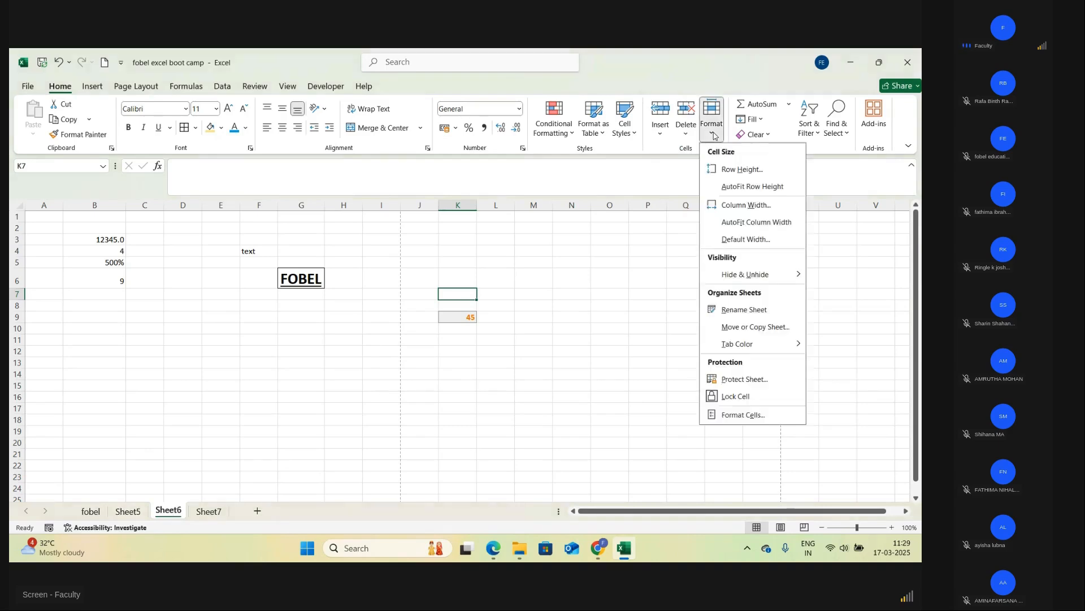
- Delete the entire Sheet6 worksheet from the workbook and confirm the permanent deletion
{"action": "left_click", "coordinate": [686, 134]}
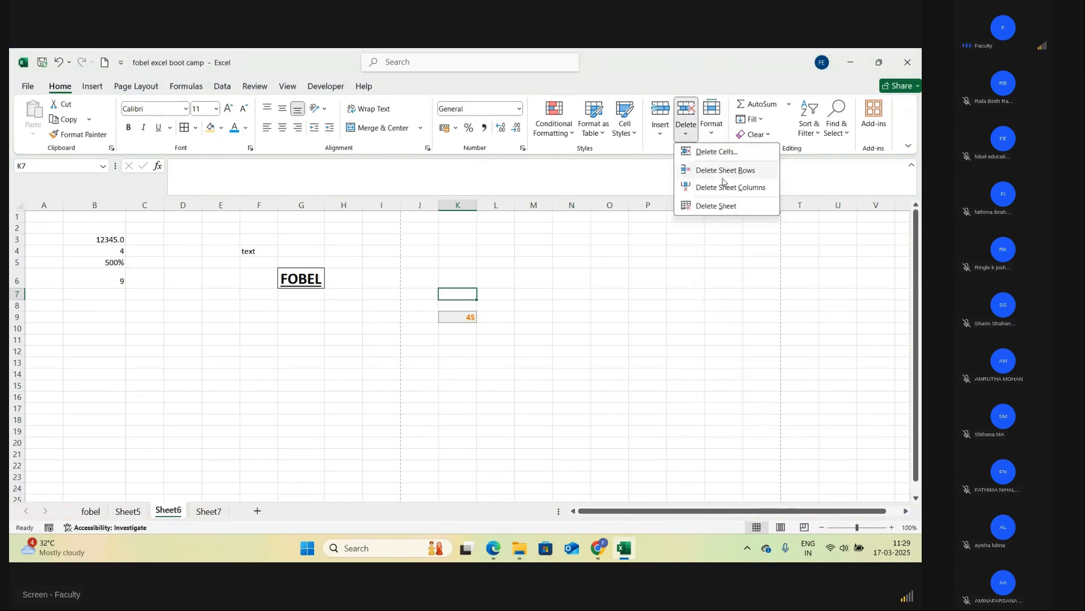
{"action": "left_click", "coordinate": [717, 206]}
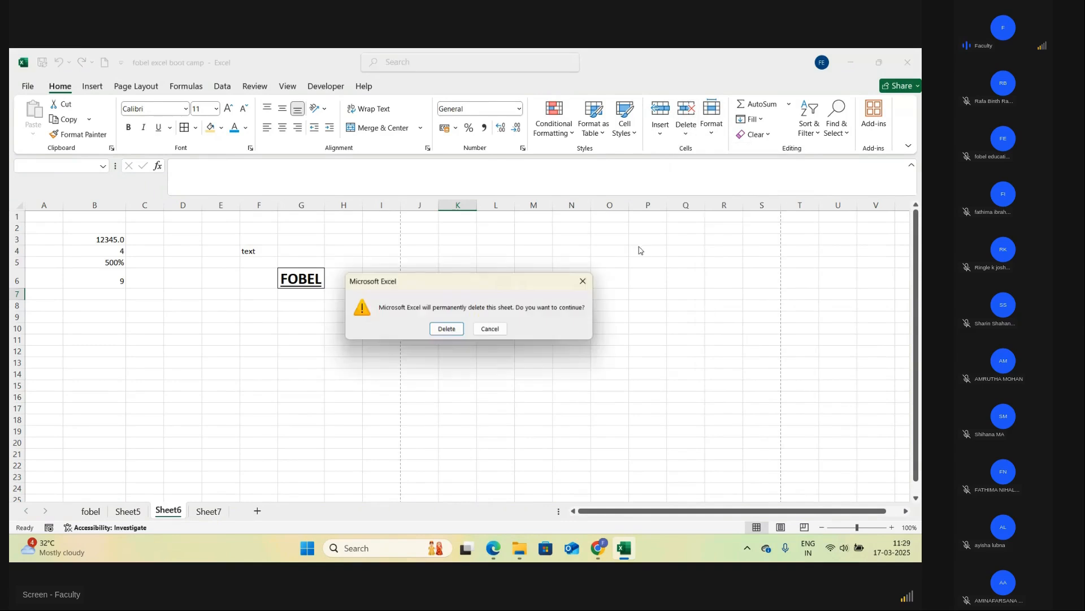
{"action": "left_click", "coordinate": [447, 330]}
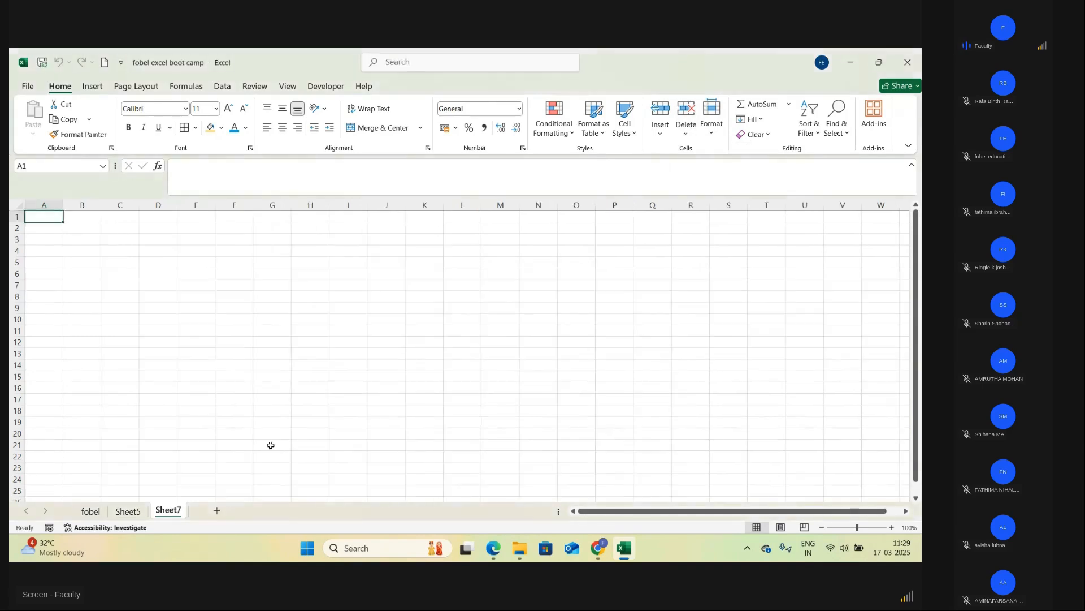
- On the fobel sheet, manually widen column F and increase the height of row 4
{"action": "left_click", "coordinate": [711, 132]}
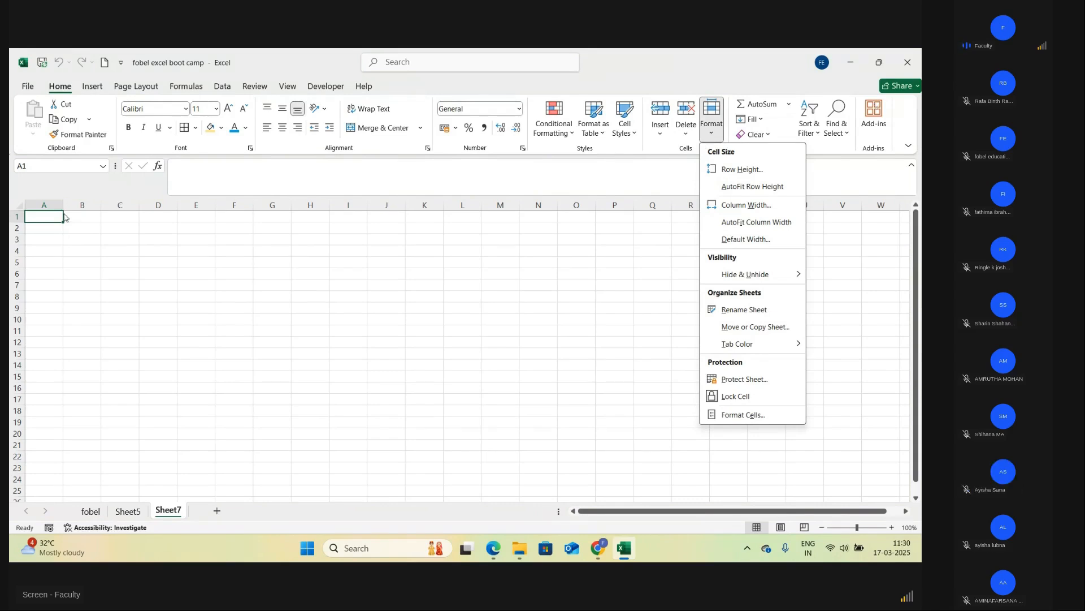
{"action": "left_click", "coordinate": [83, 514]}
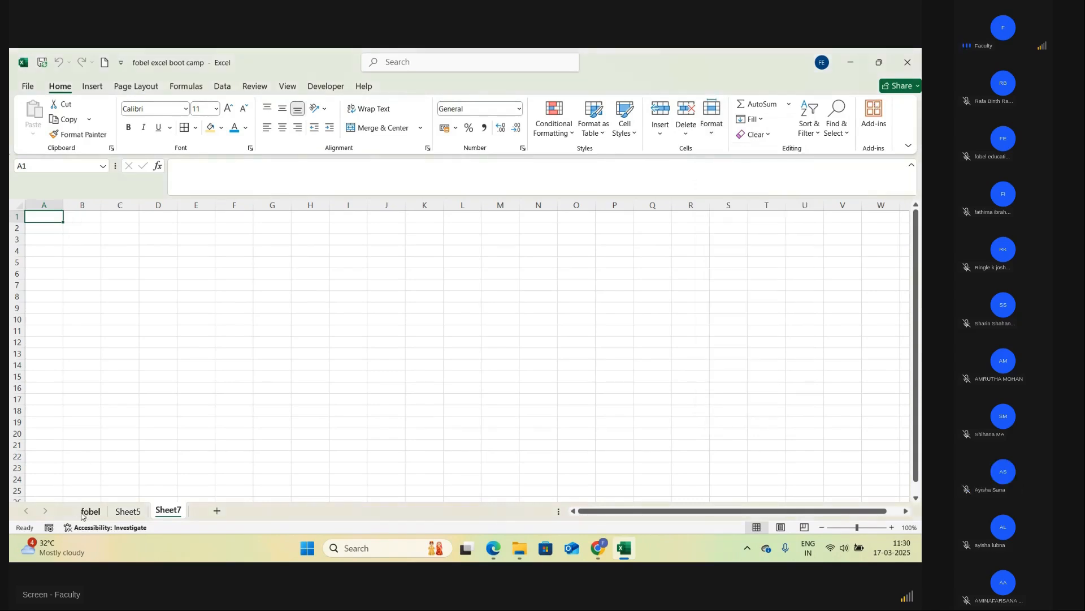
{"action": "left_click", "coordinate": [83, 512]}
{"action": "scroll", "coordinate": [153, 393], "scroll_direction": "up", "scroll_amount": 1}
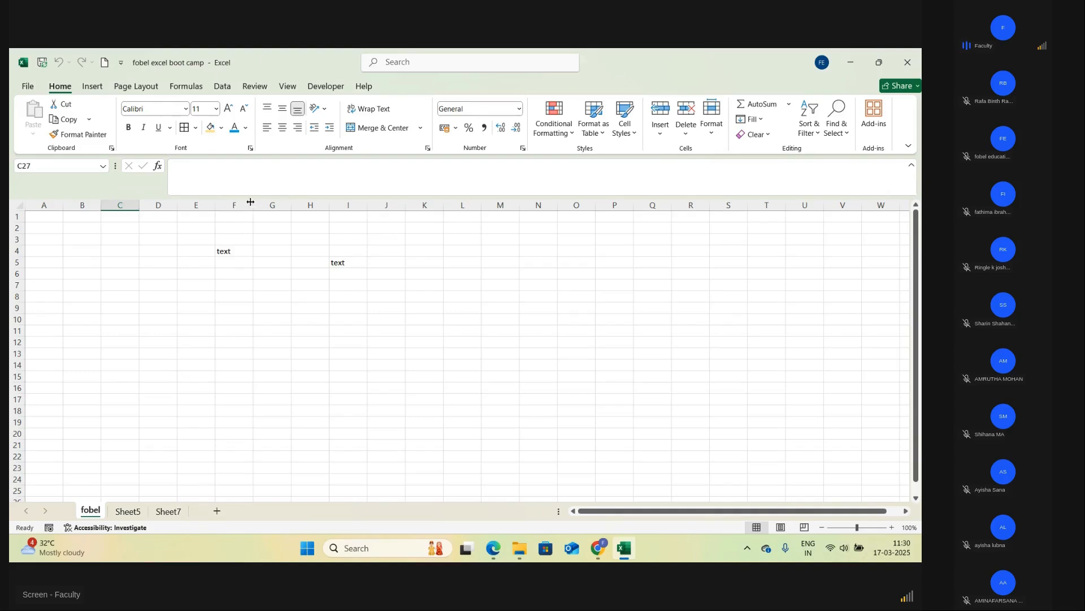
{"action": "left_click_drag", "start_coordinate": [254, 203], "coordinate": [272, 204]}
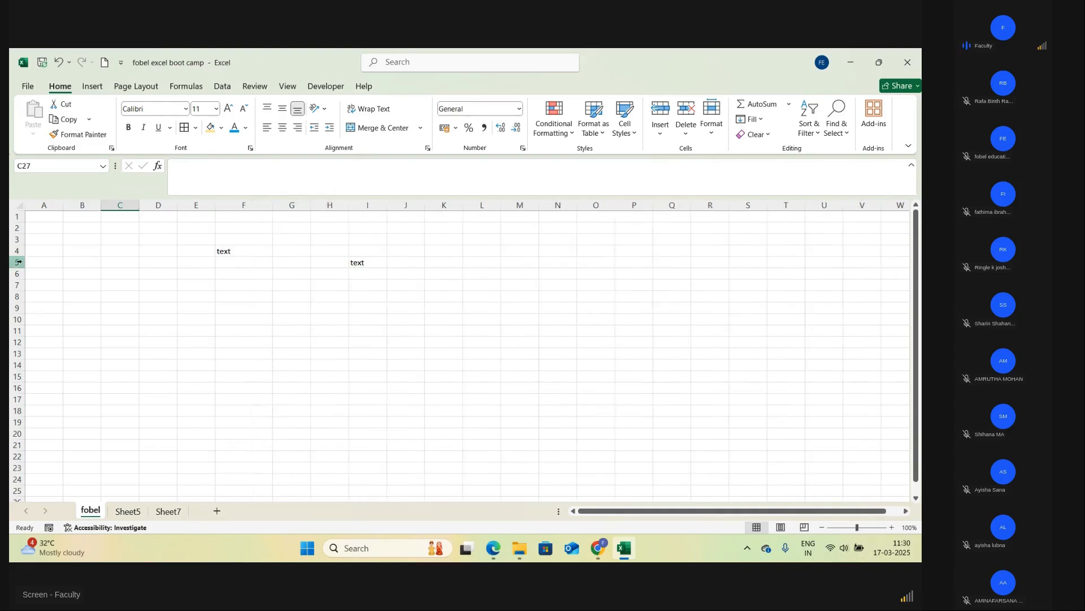
{"action": "left_click_drag", "start_coordinate": [22, 257], "coordinate": [25, 276]}
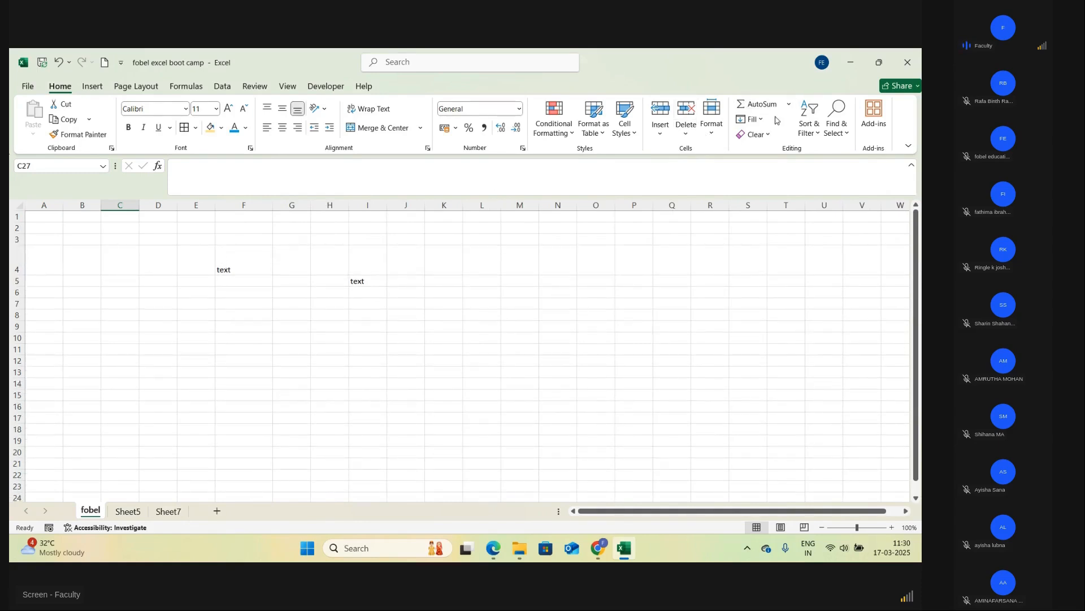
- Set the height of row 27, which holds the selected cell, to exactly 30
{"action": "left_click", "coordinate": [711, 136]}
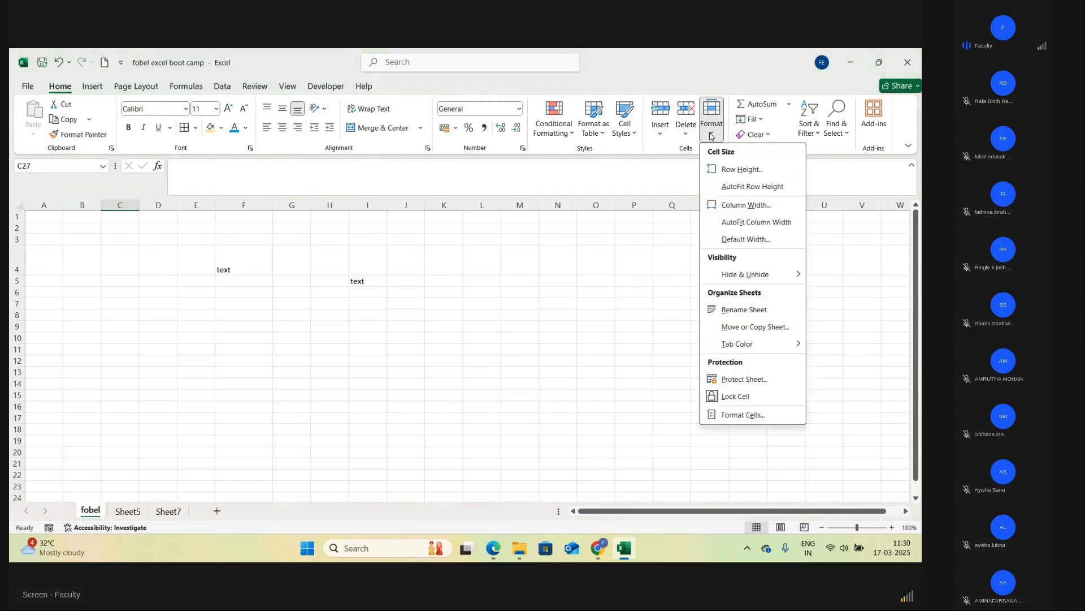
{"action": "left_click", "coordinate": [757, 175]}
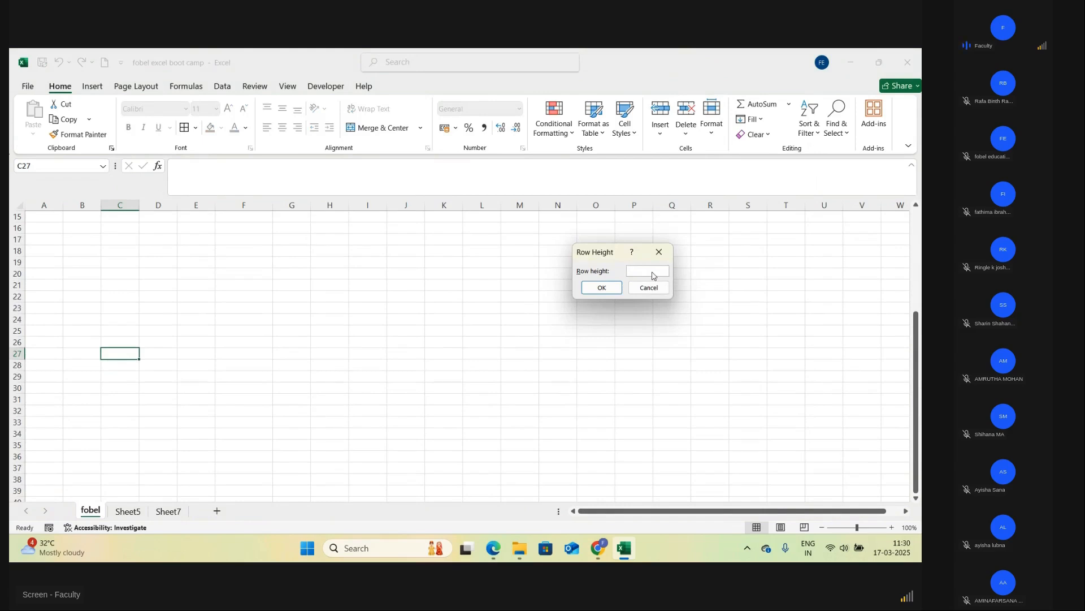
{"action": "type", "text": "30"}
{"action": "key", "text": "Return"}
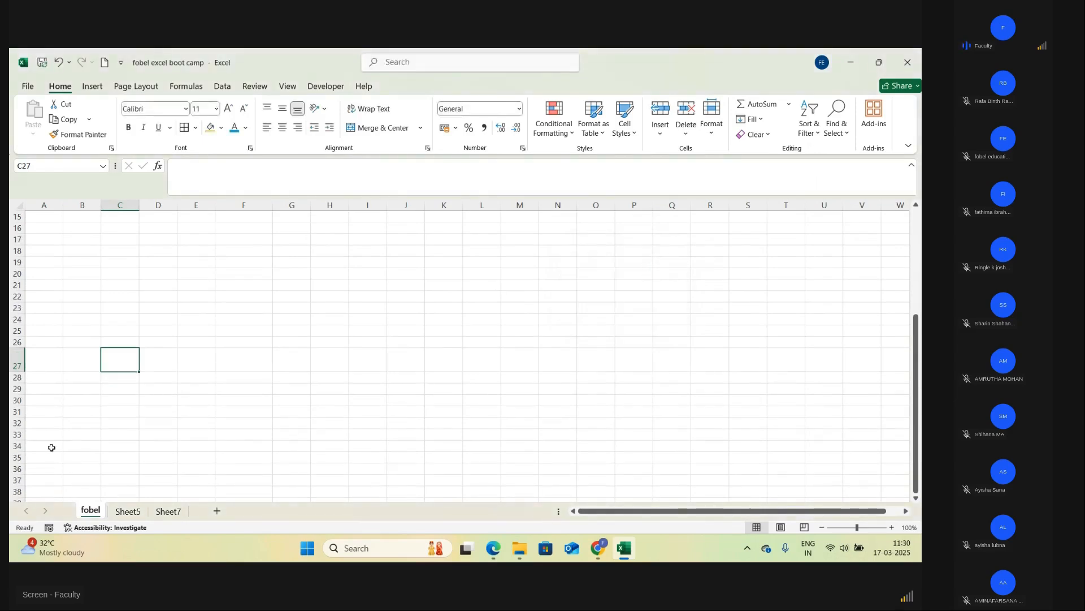
- Set the width of column C to exactly 30
{"action": "left_click", "coordinate": [712, 118]}
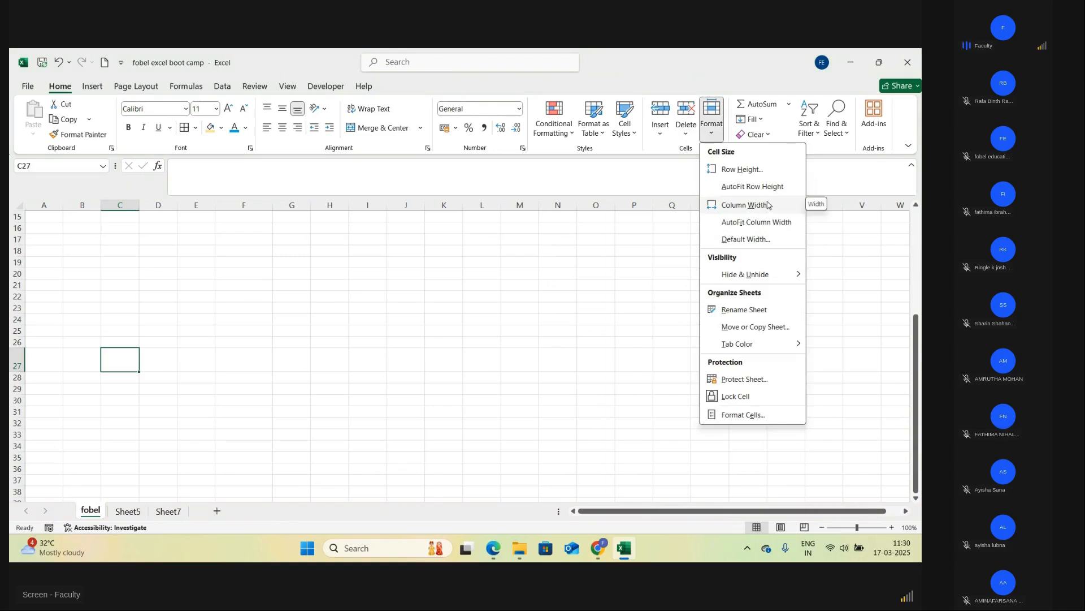
{"action": "left_click", "coordinate": [735, 210]}
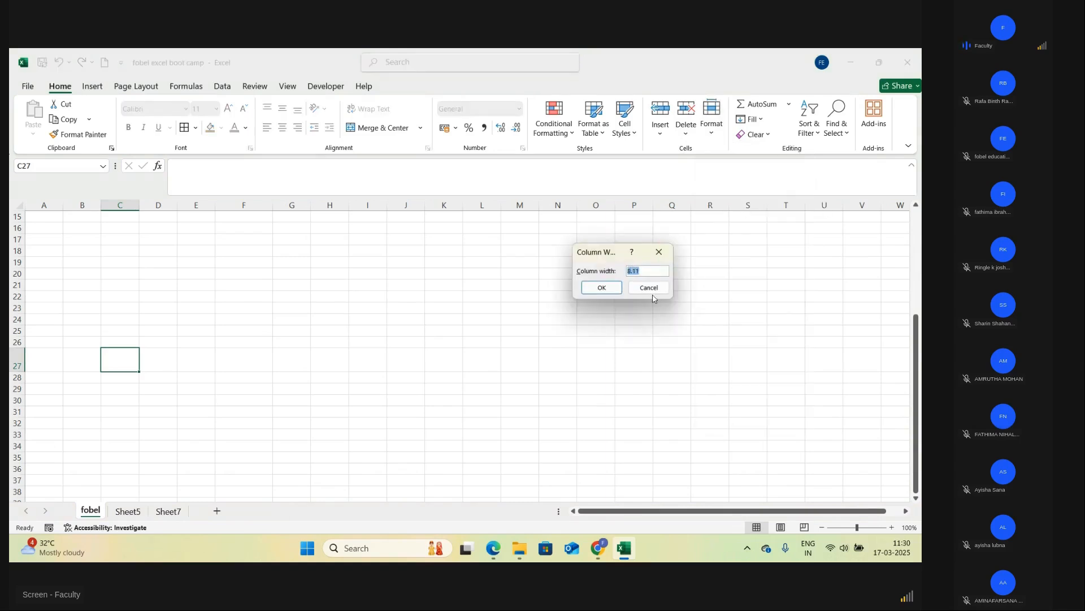
{"action": "key", "text": "BackSpace"}
{"action": "type", "text": "30"}
{"action": "key", "text": "Return"}
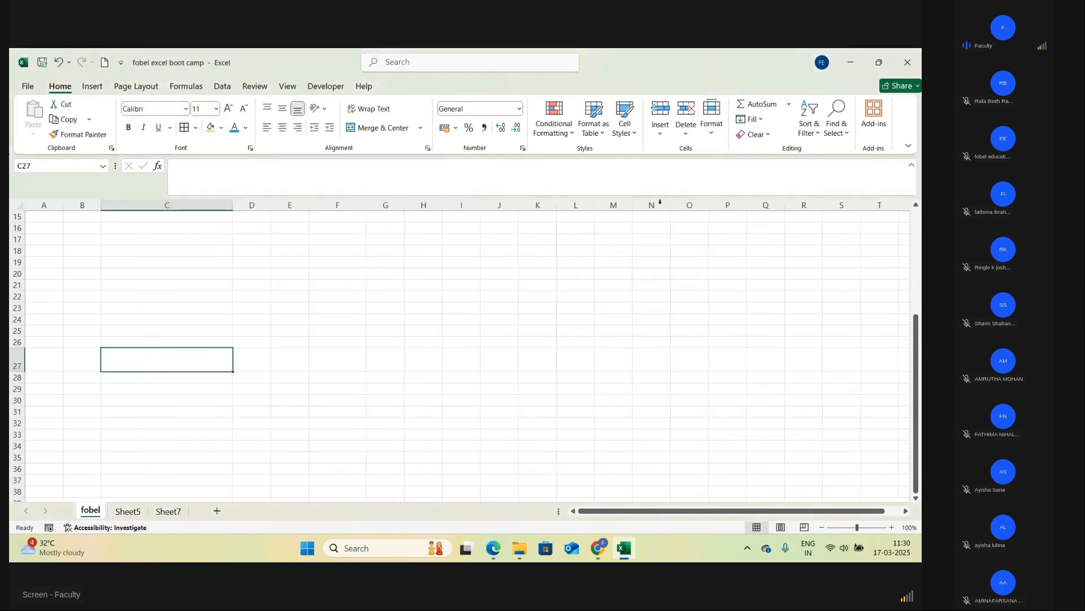
- Delete the word "text" from cell I5 on the fobel sheet
{"action": "left_click", "coordinate": [683, 249]}
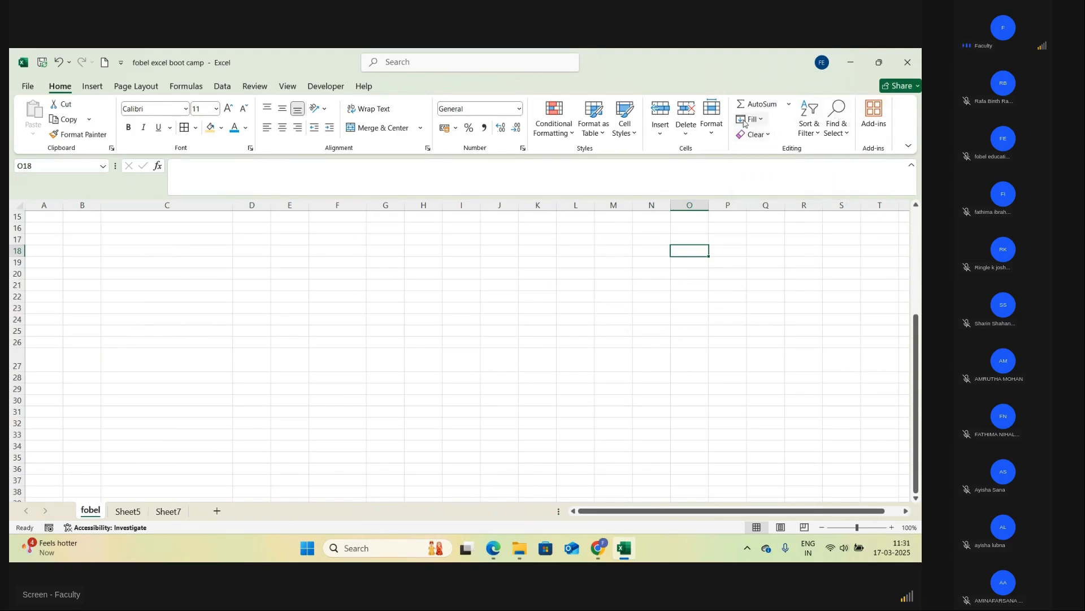
{"action": "left_click", "coordinate": [768, 135]}
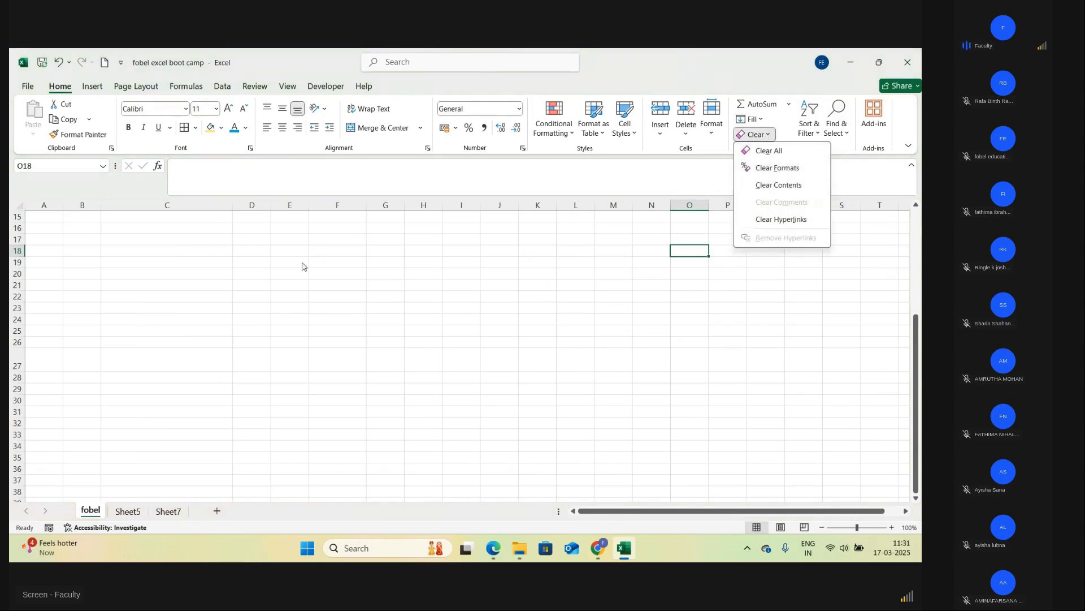
{"action": "scroll", "coordinate": [343, 231], "scroll_direction": "up", "scroll_amount": 5}
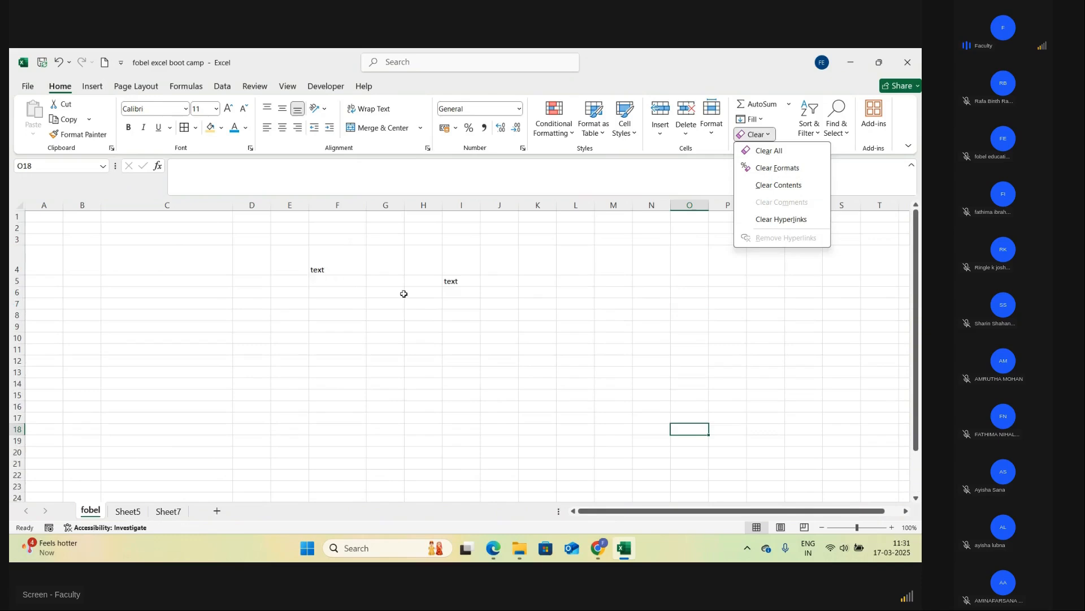
{"action": "left_click", "coordinate": [458, 286]}
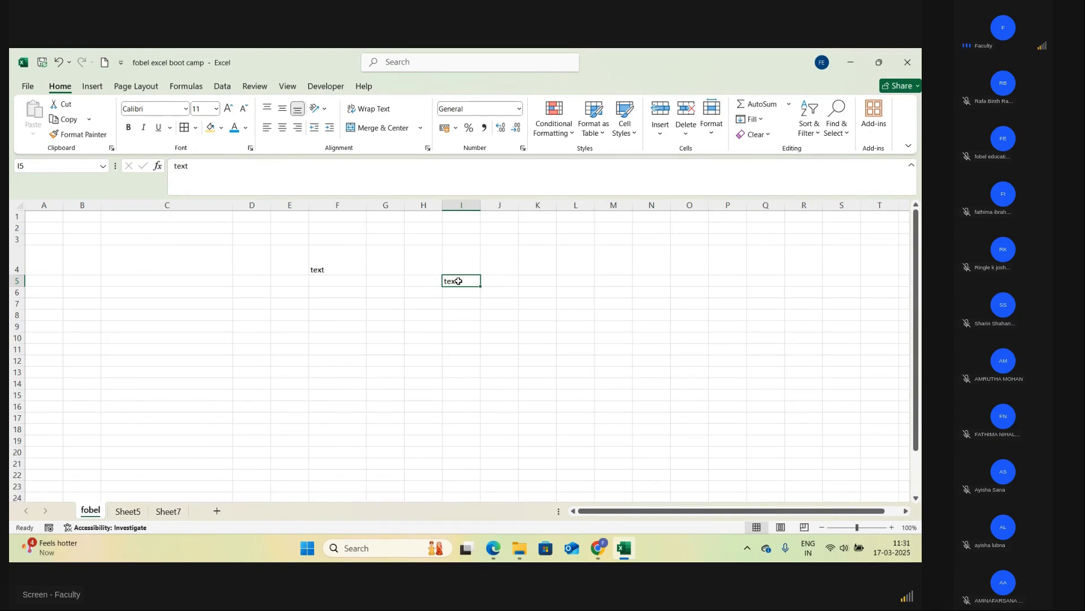
{"action": "key", "text": "Delete"}
{"action": "left_click", "coordinate": [335, 271]}
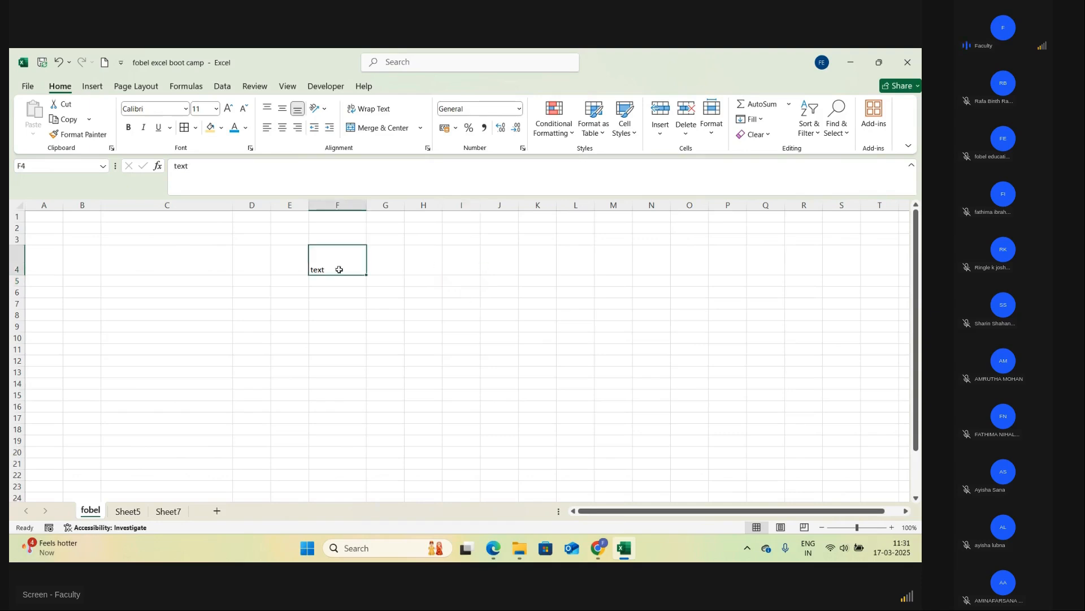
{"action": "left_click", "coordinate": [397, 296]}
{"action": "left_click", "coordinate": [336, 294]}
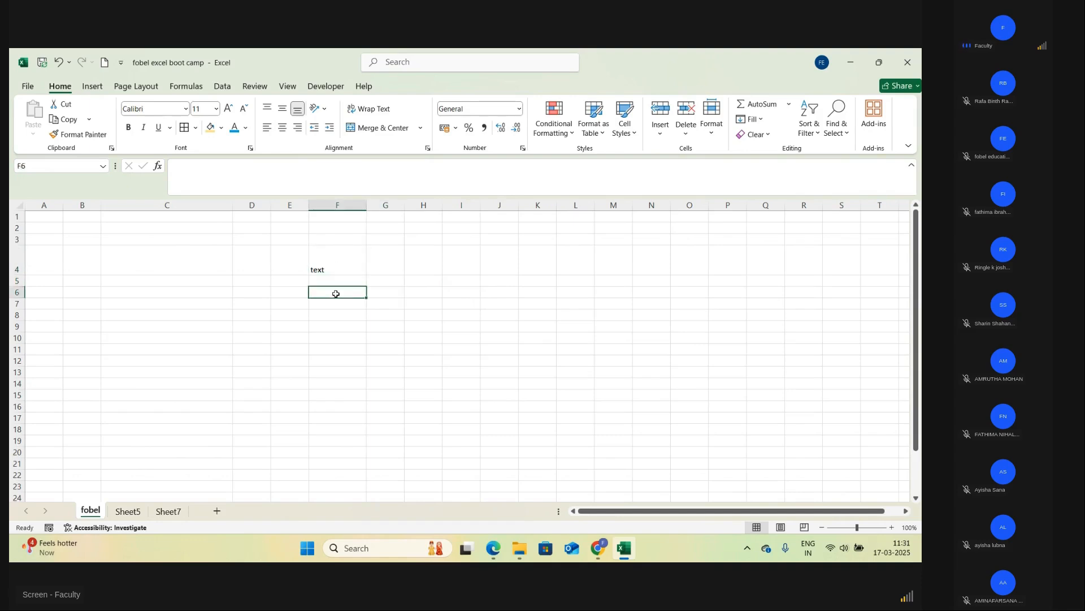
{"action": "type", "text": "K"}
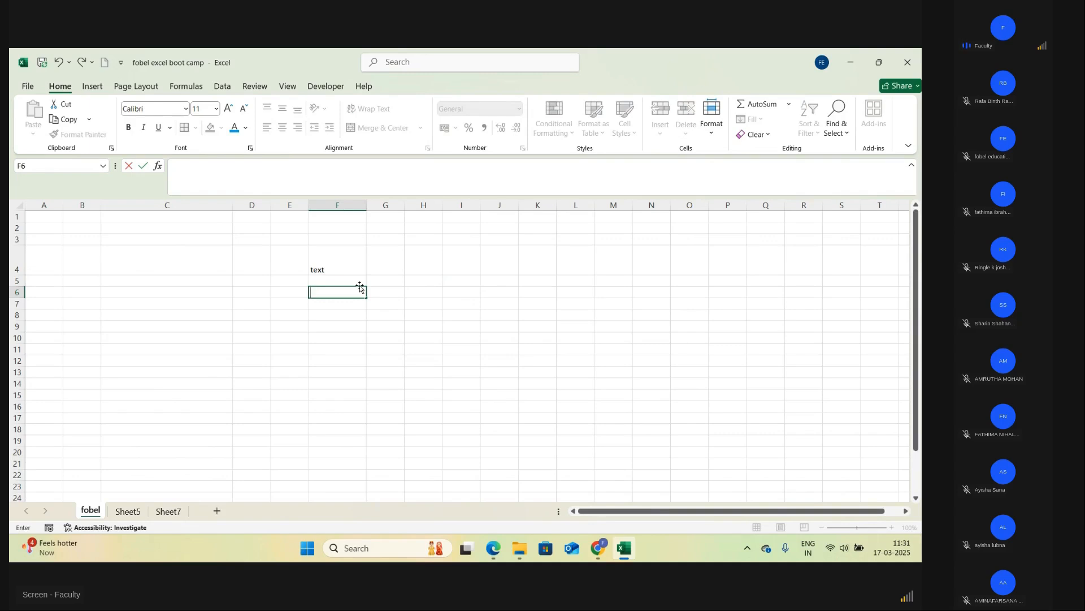
{"action": "left_click", "coordinate": [406, 301]}
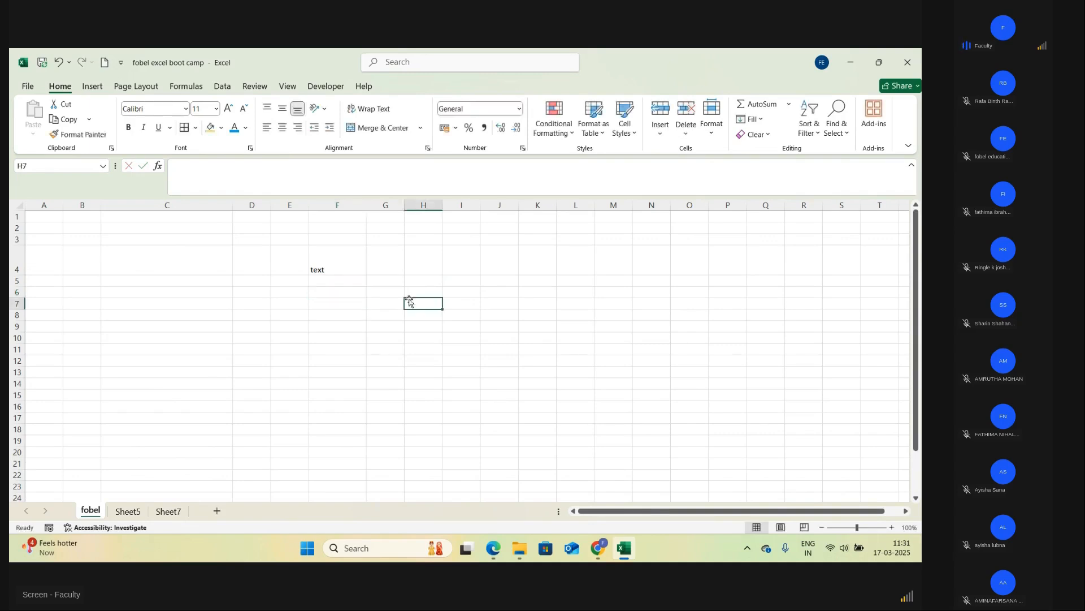
- Apply All Borders to cell F4 containing the word "text"
{"action": "left_click", "coordinate": [324, 270]}
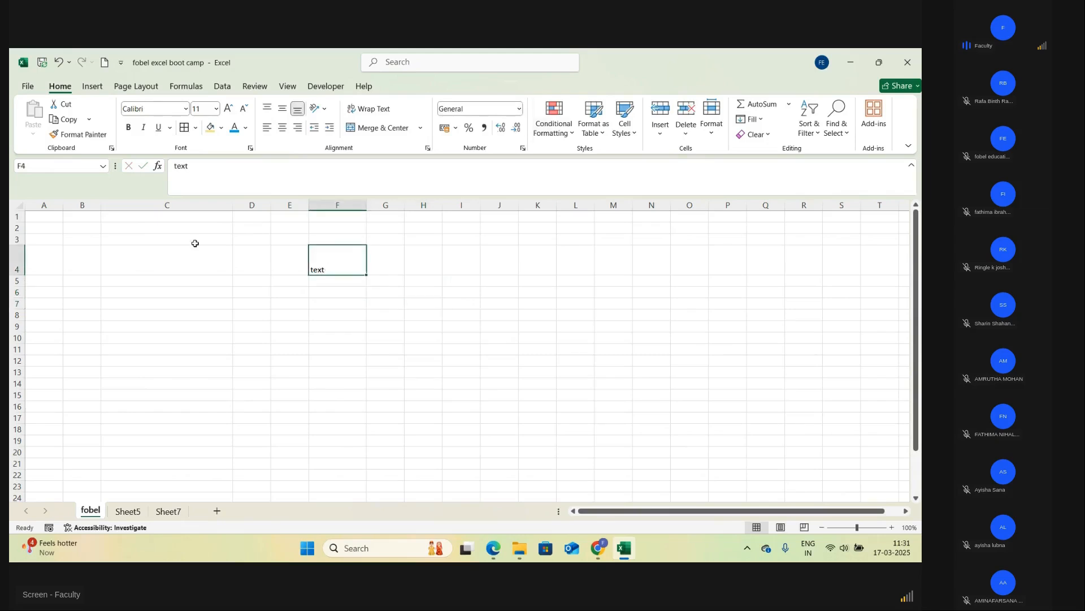
{"action": "left_click", "coordinate": [195, 127]}
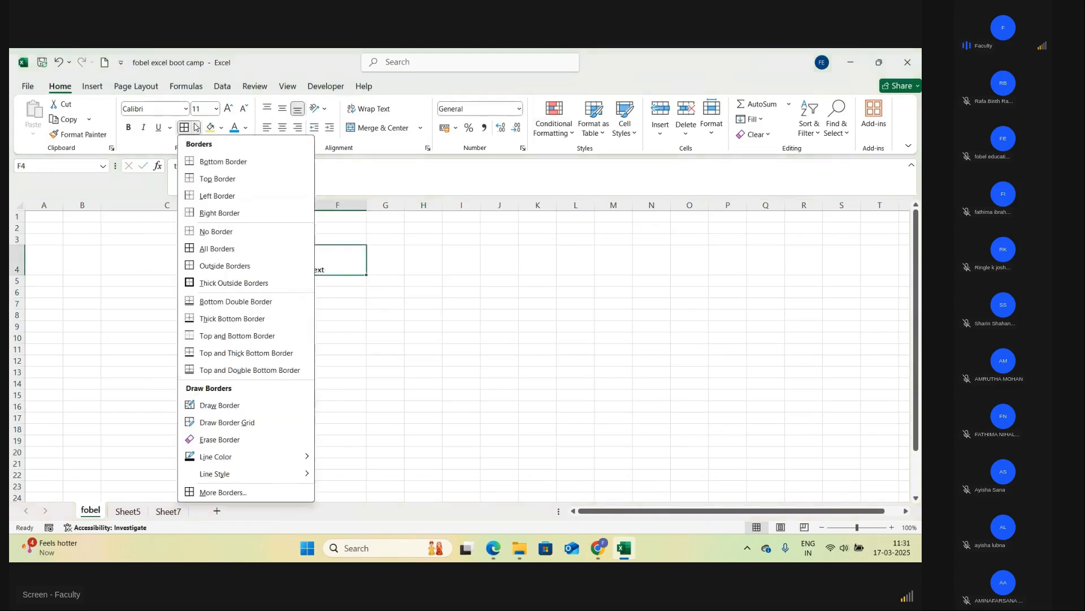
{"action": "left_click", "coordinate": [188, 249]}
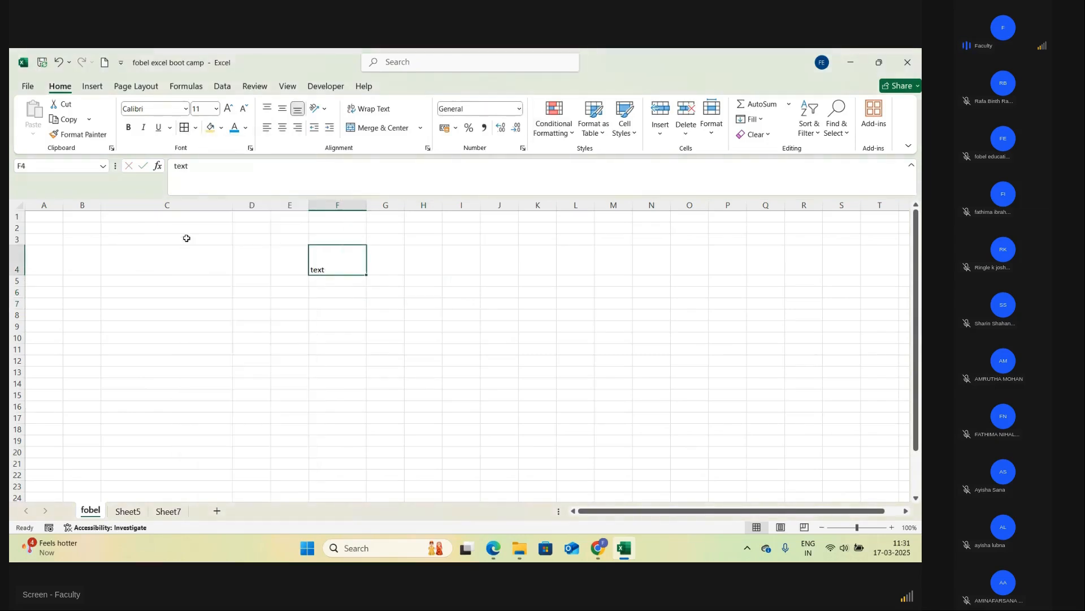
- Fill cell F4, which contains the word "text", with a light blue theme color
{"action": "left_click", "coordinate": [221, 129]}
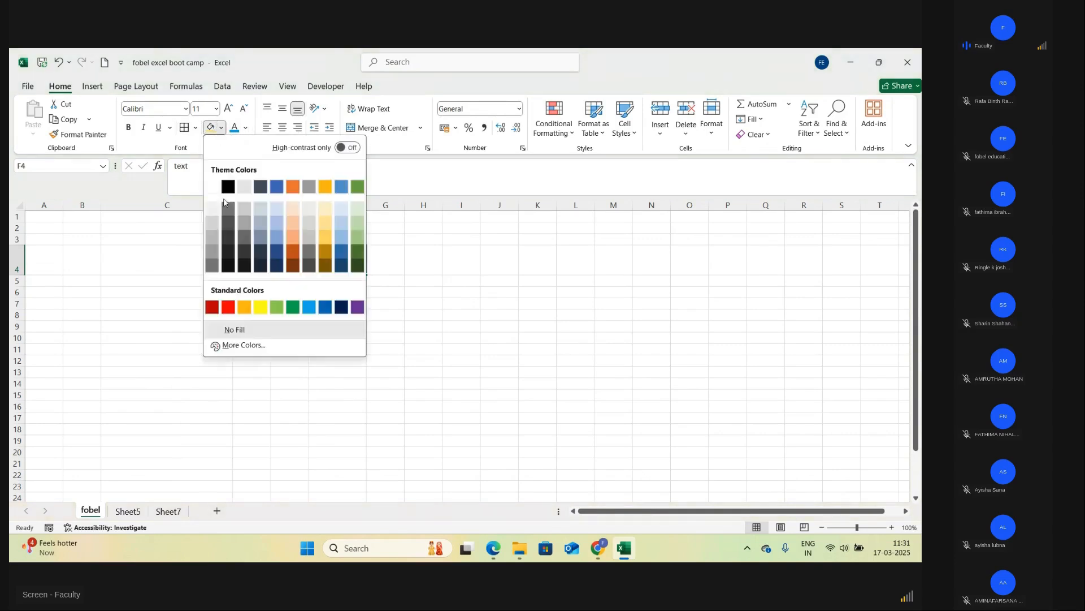
{"action": "left_click", "coordinate": [341, 225]}
{"action": "left_click", "coordinate": [427, 280]}
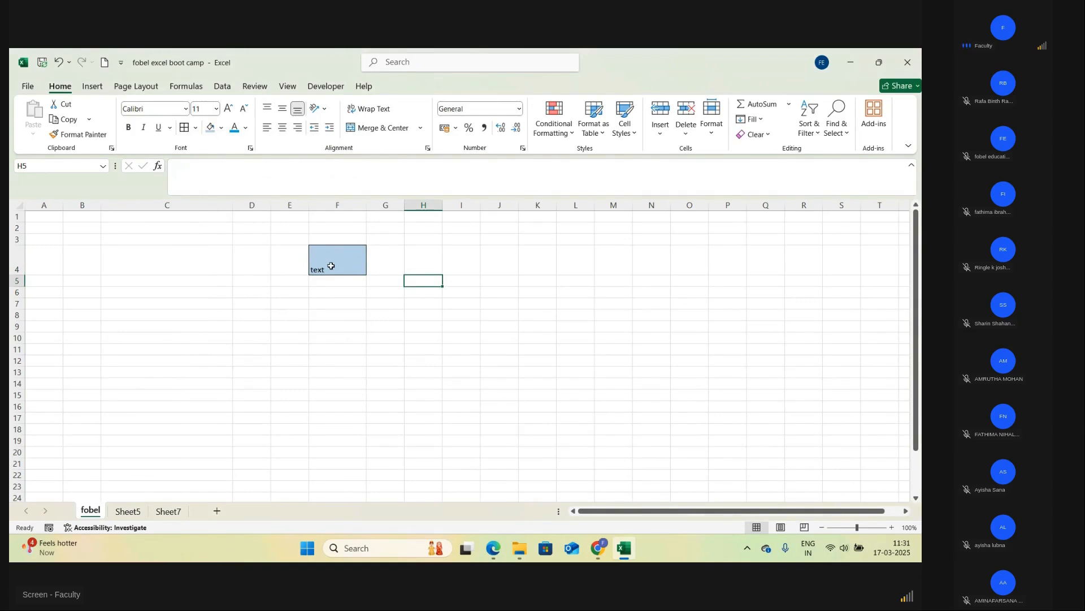
- Delete only the word "text" from the filled cell F4, and undo the deletion
{"action": "left_click", "coordinate": [331, 266]}
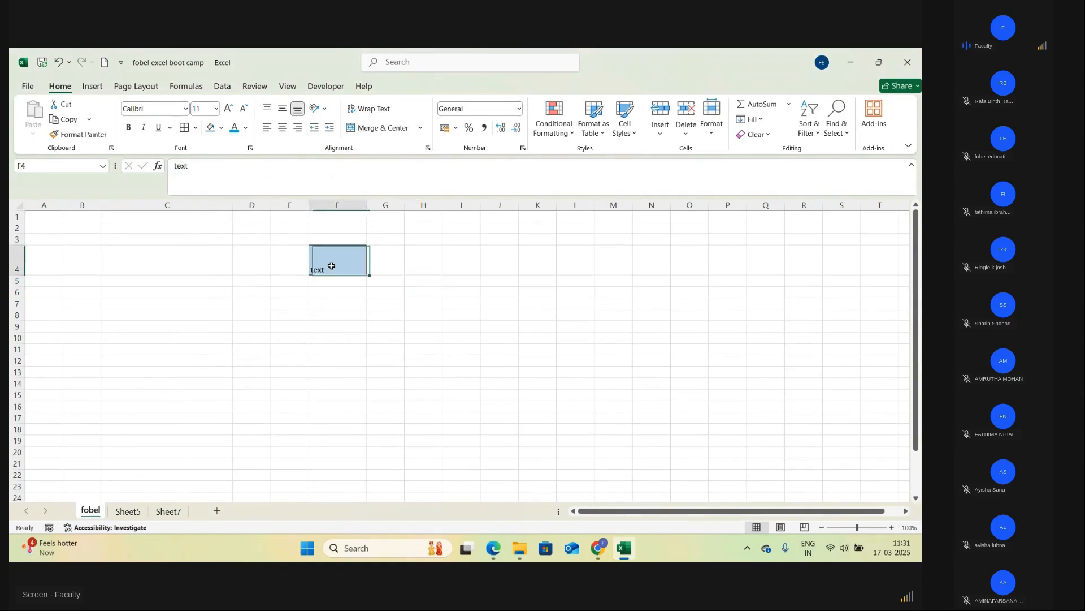
{"action": "key", "text": "Delete"}
{"action": "left_click", "coordinate": [349, 301]}
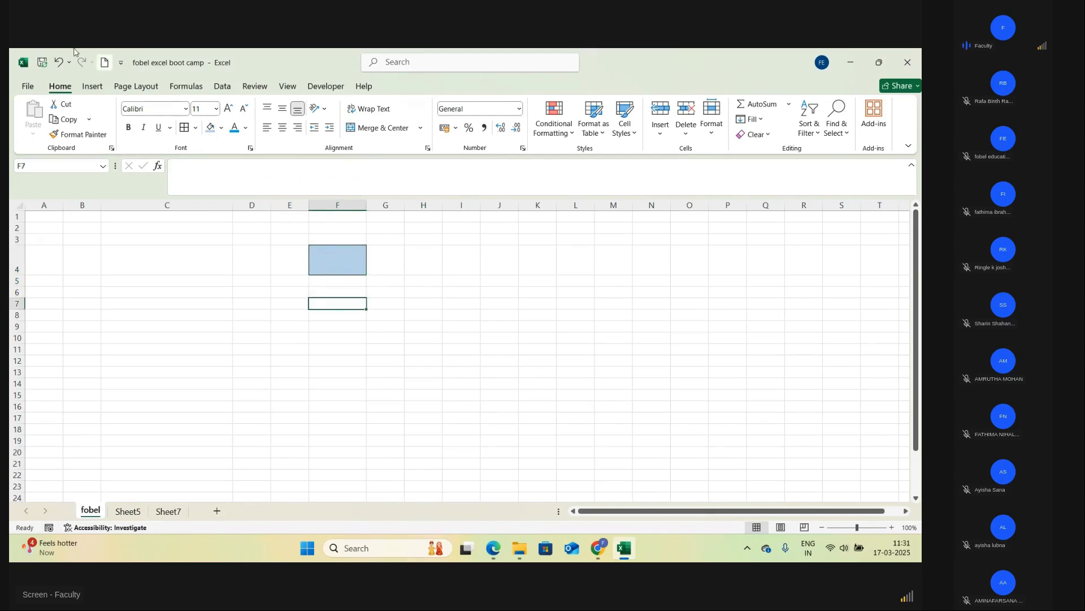
{"action": "left_click", "coordinate": [58, 62]}
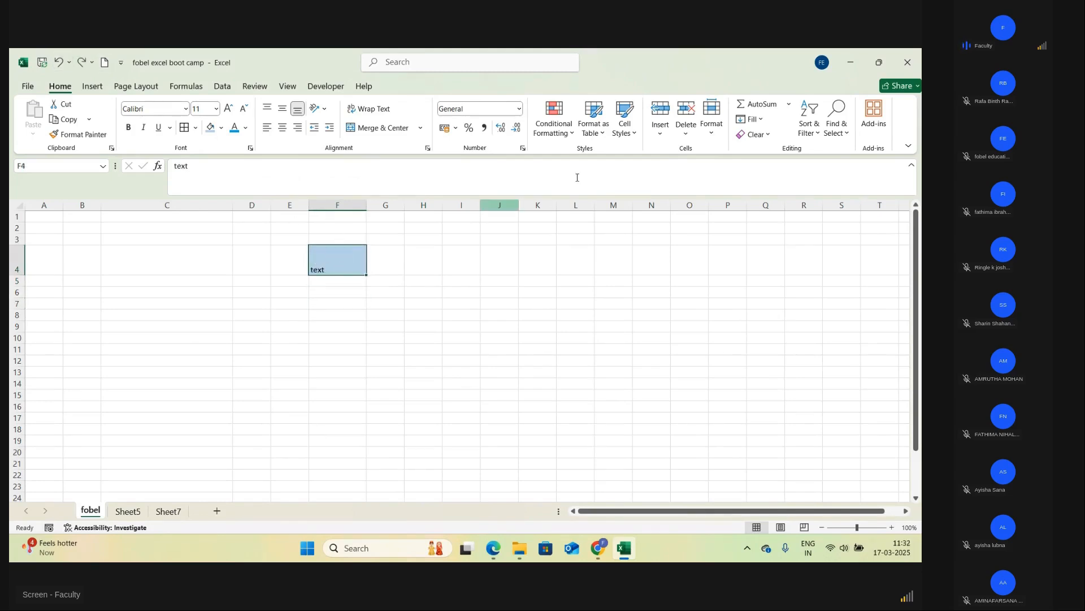
{"action": "left_click", "coordinate": [761, 120]}
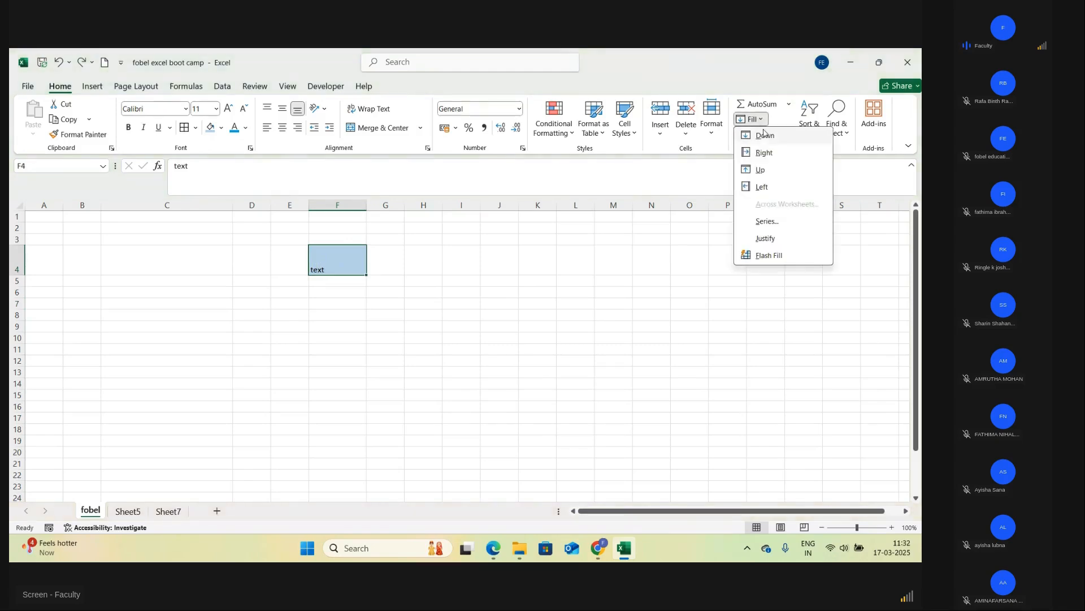
{"action": "left_click", "coordinate": [828, 258]}
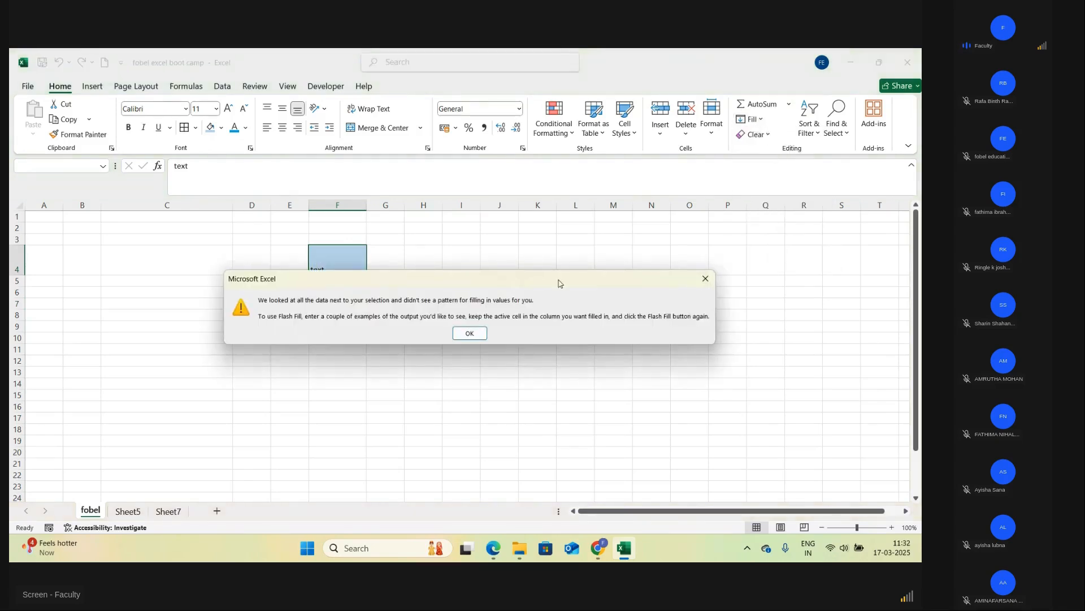
{"action": "left_click", "coordinate": [469, 333]}
- Apply Clear All to cell F4 to remove its text, fill and border, and undo it
{"action": "left_click", "coordinate": [758, 134]}
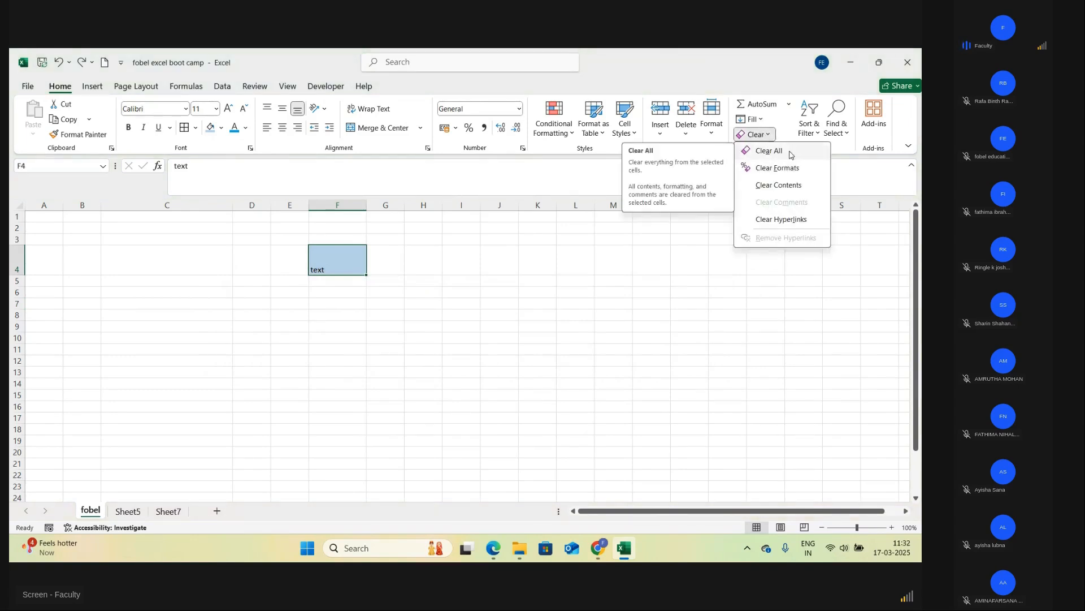
{"action": "left_click", "coordinate": [790, 154]}
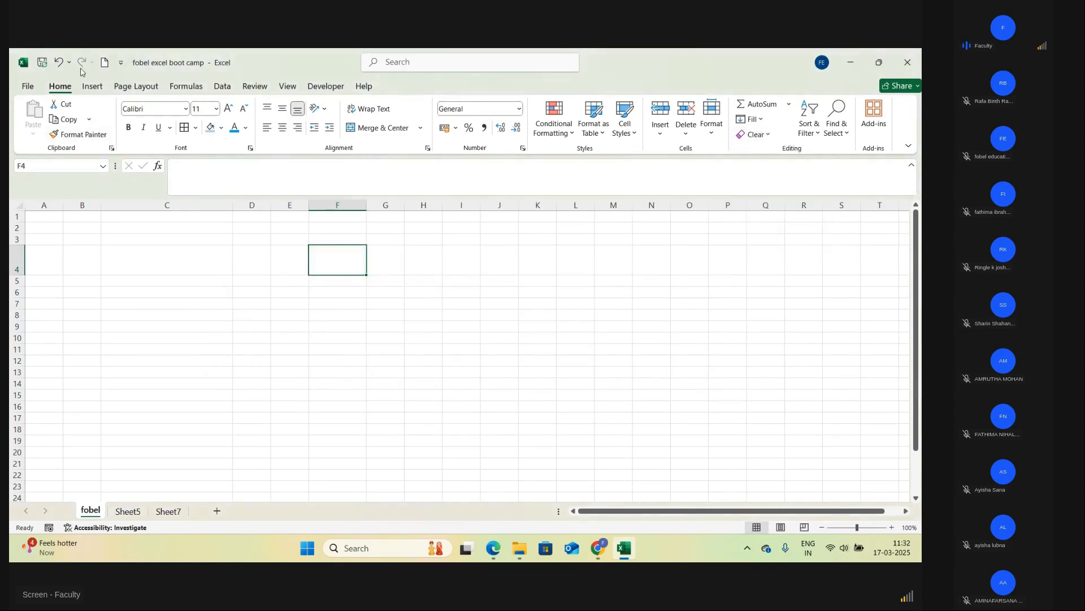
{"action": "left_click", "coordinate": [59, 62]}
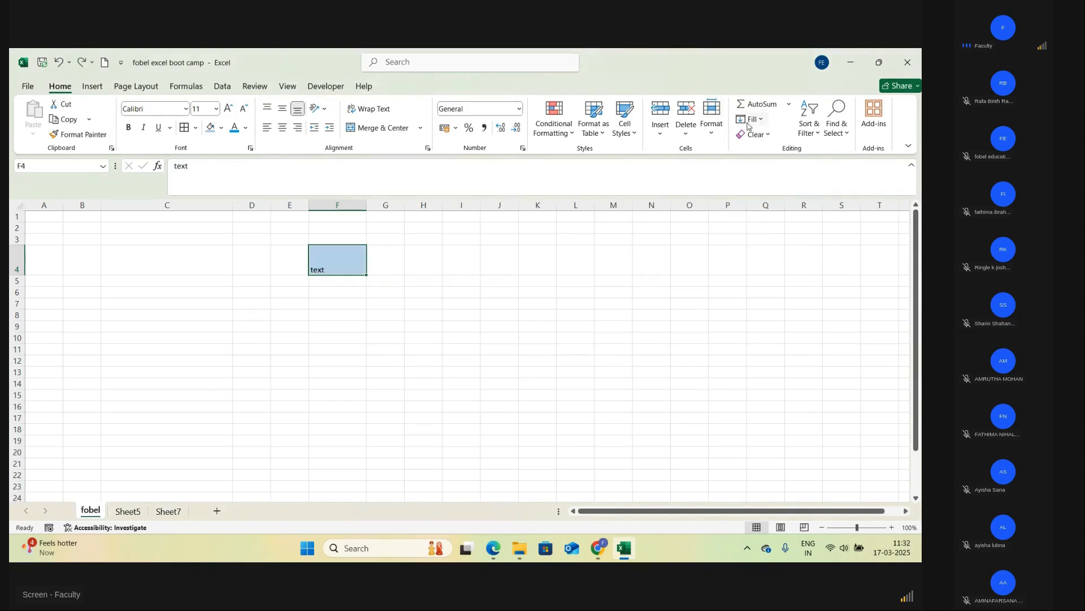
- Apply Clear Formats to cell F4 to strip only its fill and border, and undo it
{"action": "left_click", "coordinate": [767, 135]}
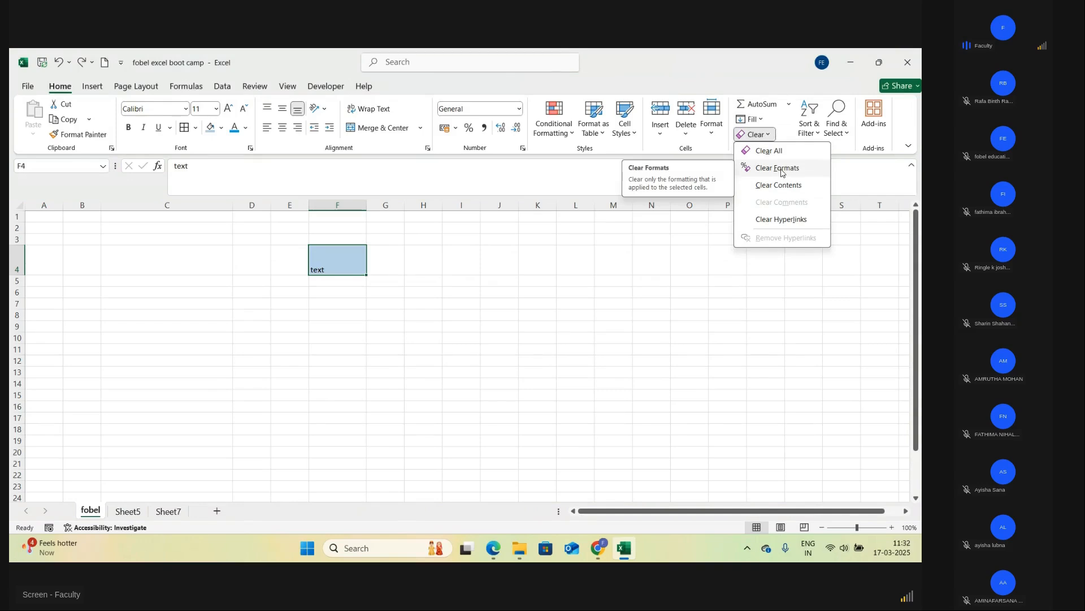
{"action": "left_click", "coordinate": [783, 173]}
{"action": "left_click", "coordinate": [58, 62]}
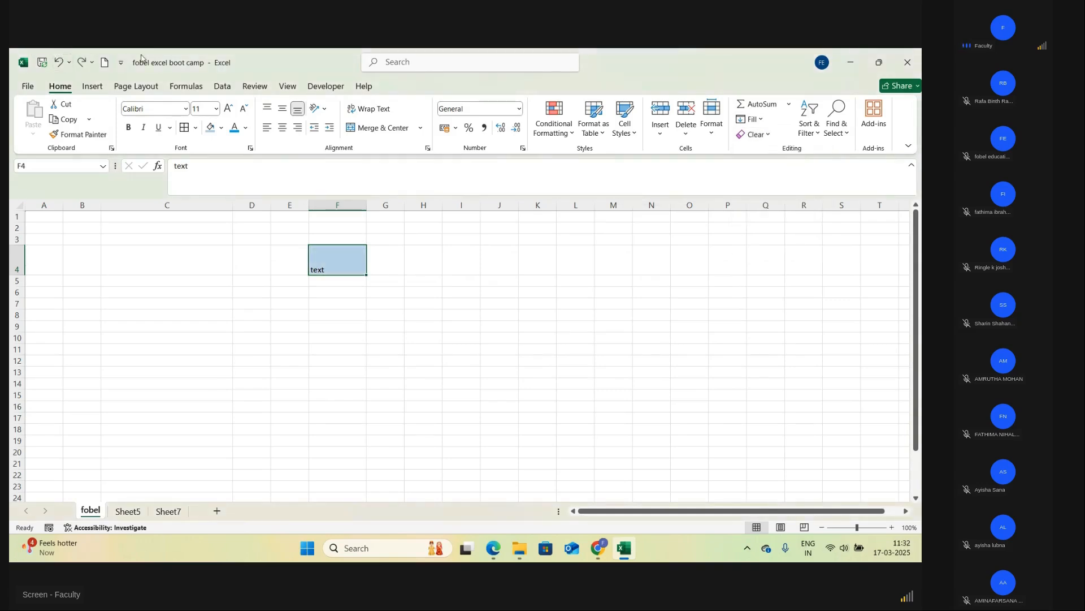
- Apply Clear Contents to cell F4 to remove its text while keeping the blue fill and border
{"action": "left_click", "coordinate": [770, 135]}
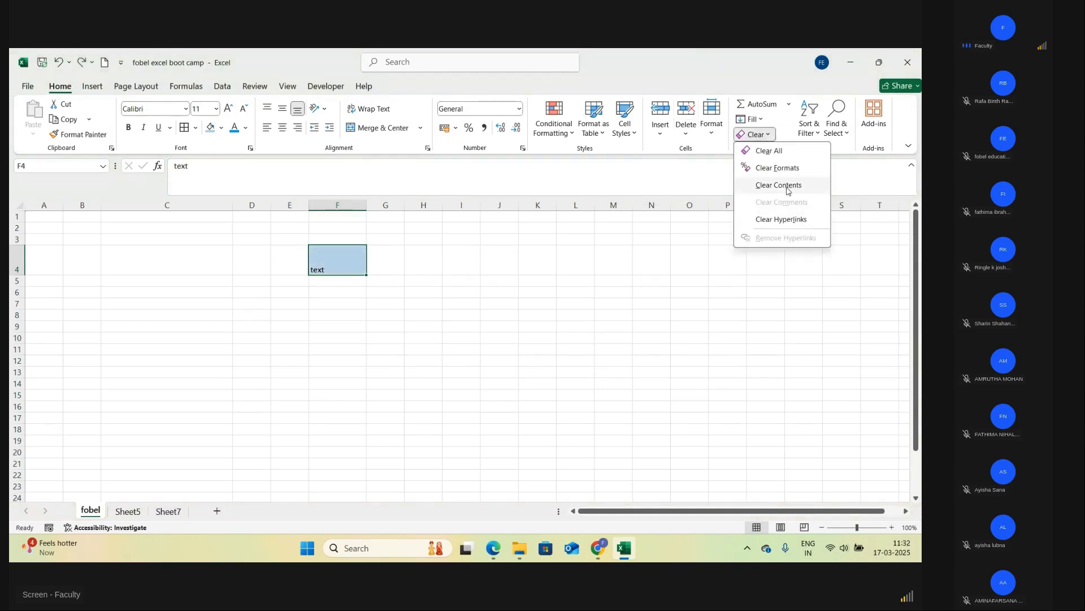
{"action": "left_click", "coordinate": [785, 187]}
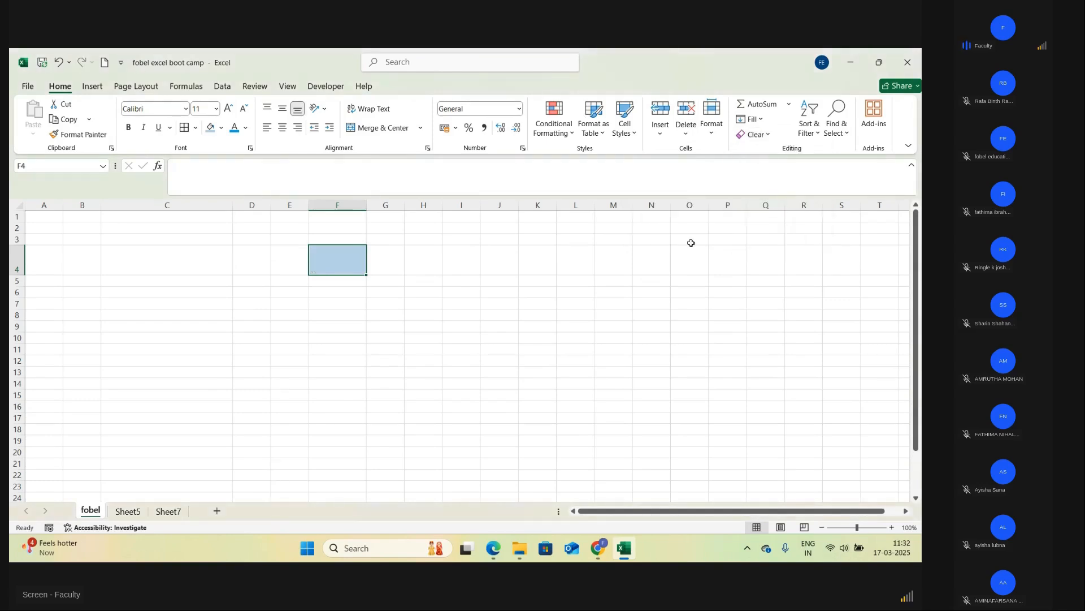
{"action": "left_click", "coordinate": [223, 293]}
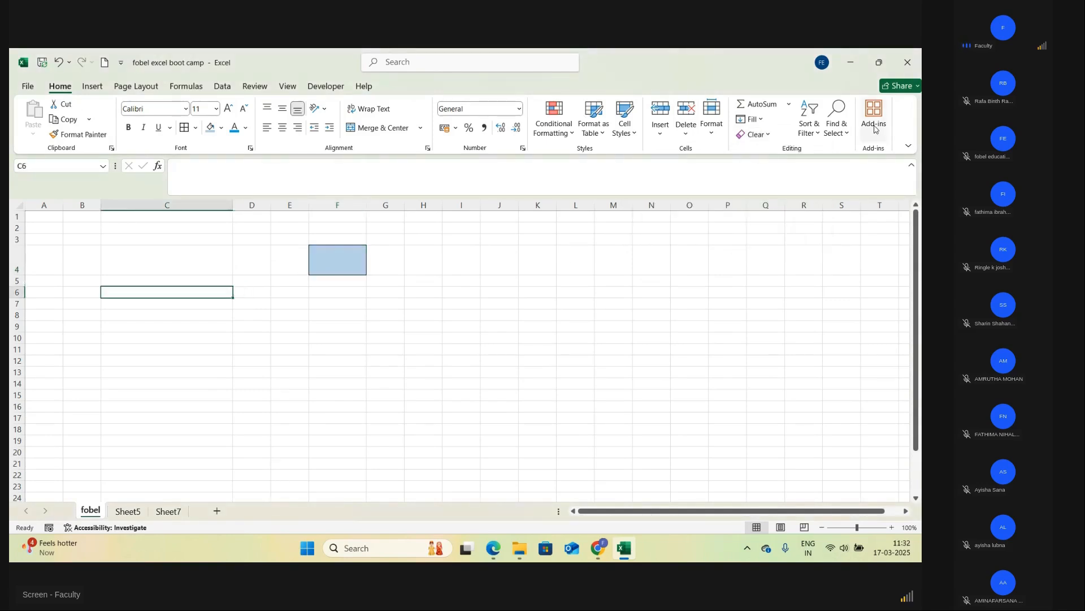
- Enter 1 in cell J7 and 2 in cell J8, and erase the 2
{"action": "left_click", "coordinate": [760, 119]}
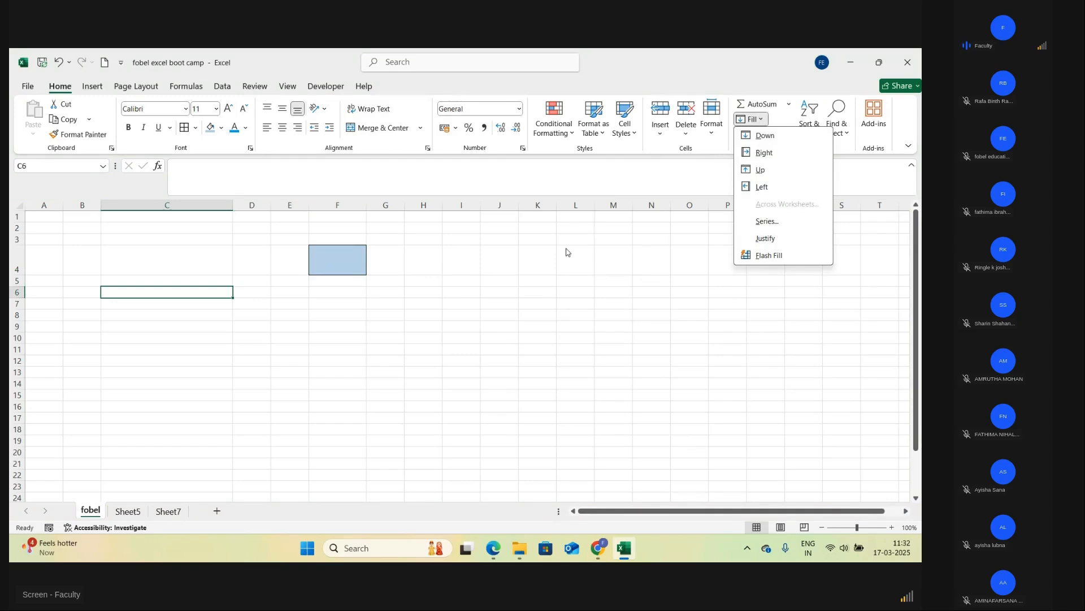
{"action": "left_click", "coordinate": [515, 297]}
{"action": "left_click", "coordinate": [496, 303]}
{"action": "type", "text": "1"}
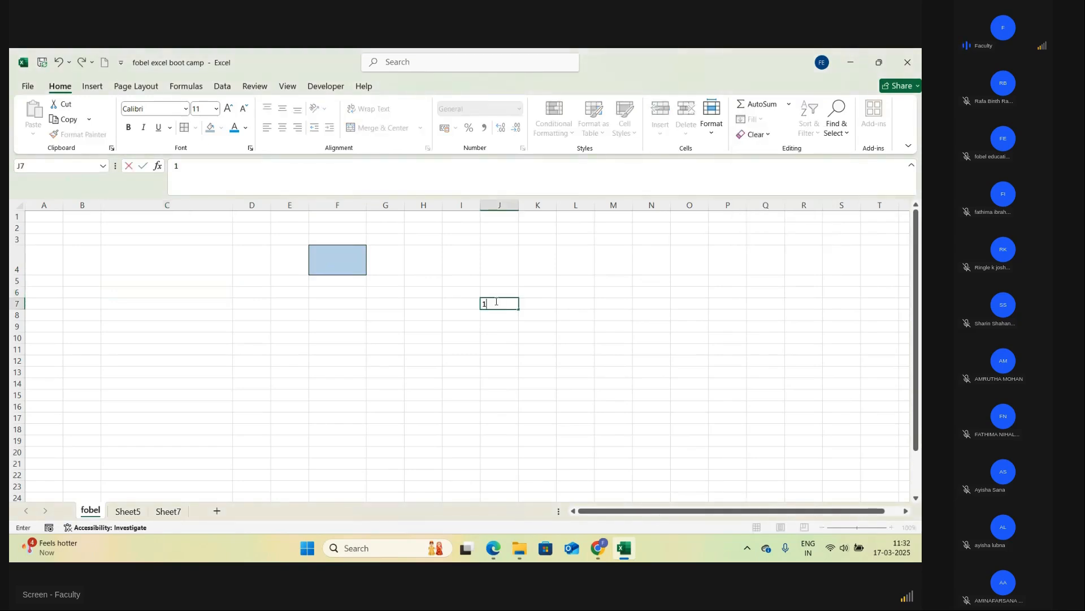
{"action": "key", "text": "Return"}
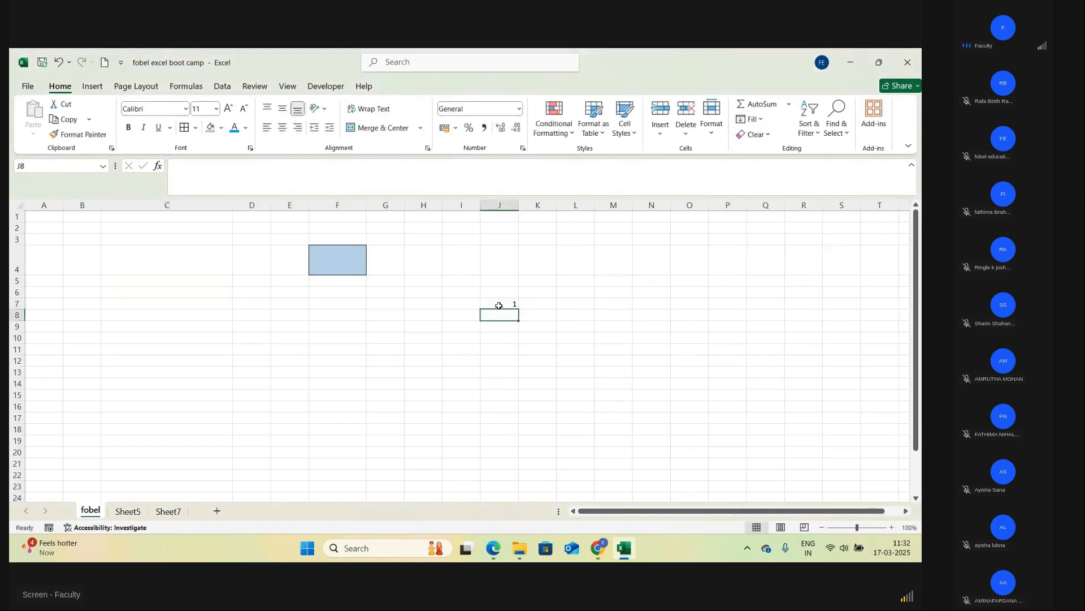
{"action": "type", "text": "2"}
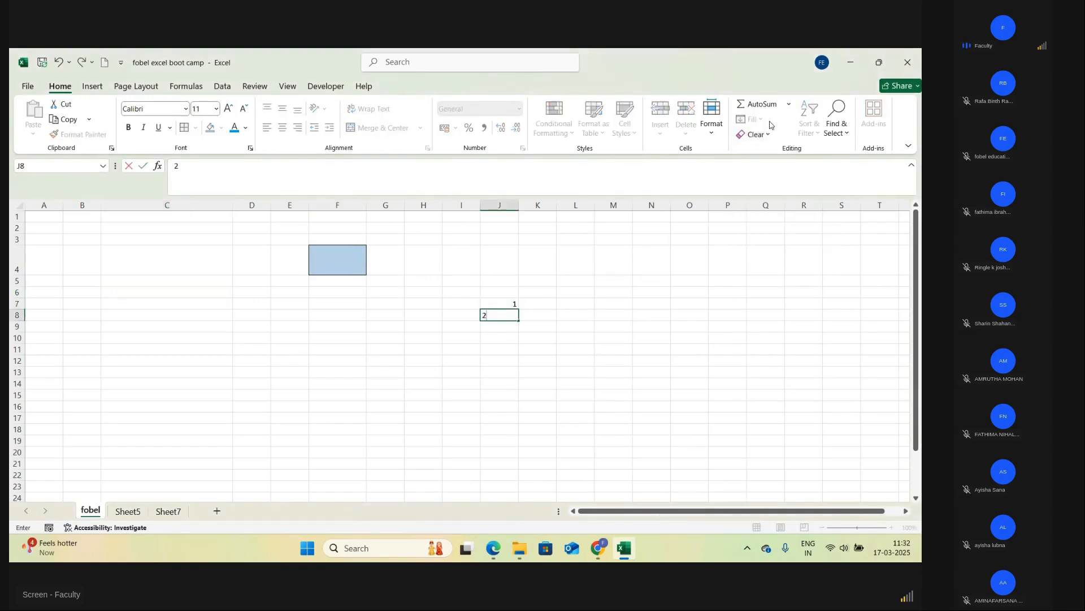
{"action": "left_click", "coordinate": [742, 216]}
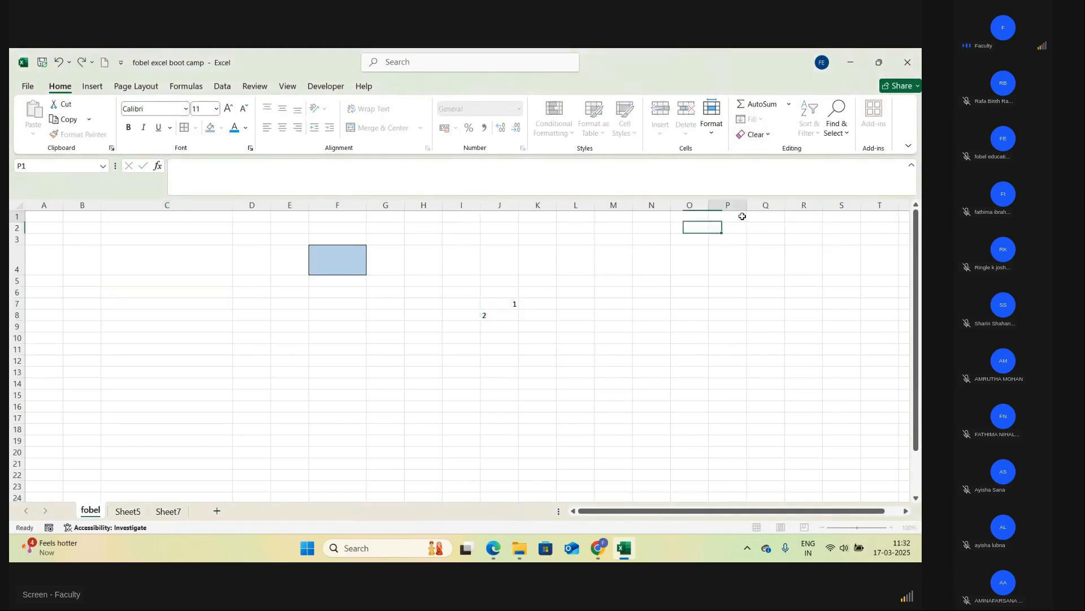
{"action": "left_click", "coordinate": [511, 314]}
{"action": "key", "text": "BackSpace"}
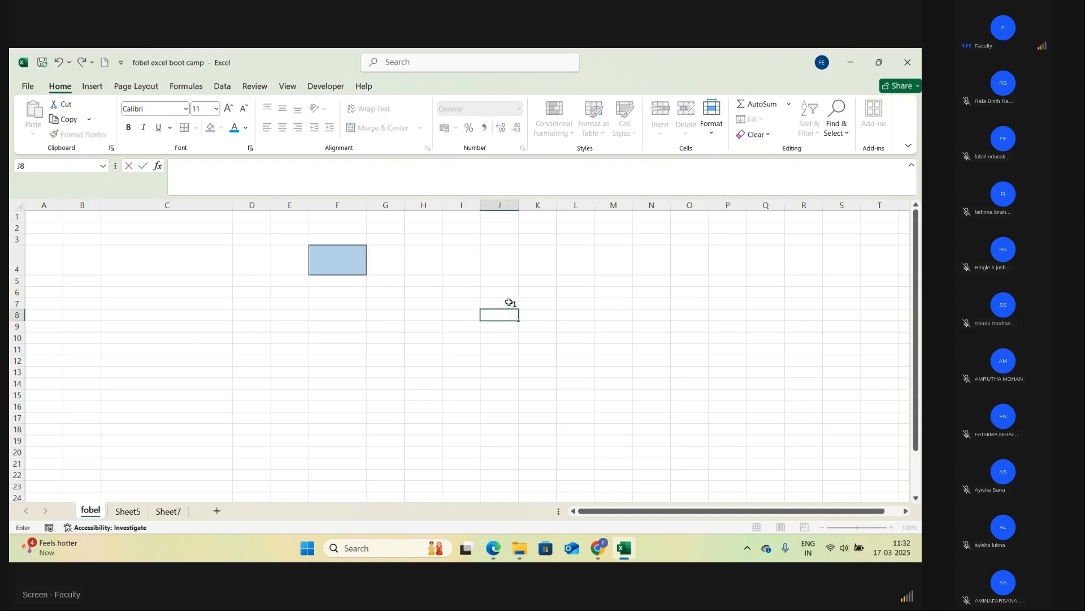
- Try to Fill Down with only cell J7 selected
{"action": "left_click", "coordinate": [509, 302]}
{"action": "left_click", "coordinate": [754, 119]}
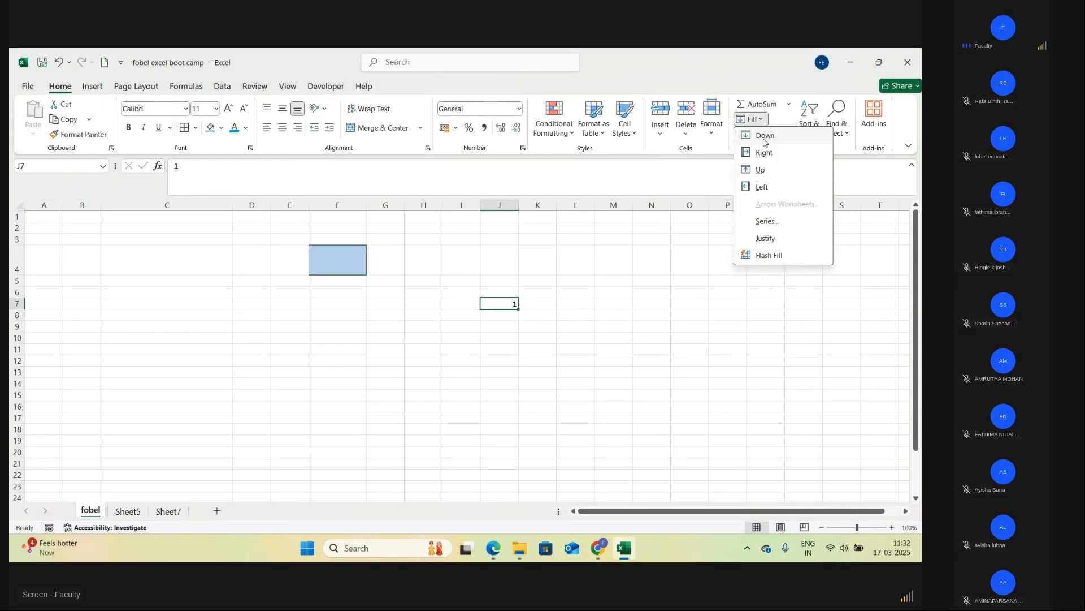
{"action": "left_click", "coordinate": [764, 138]}
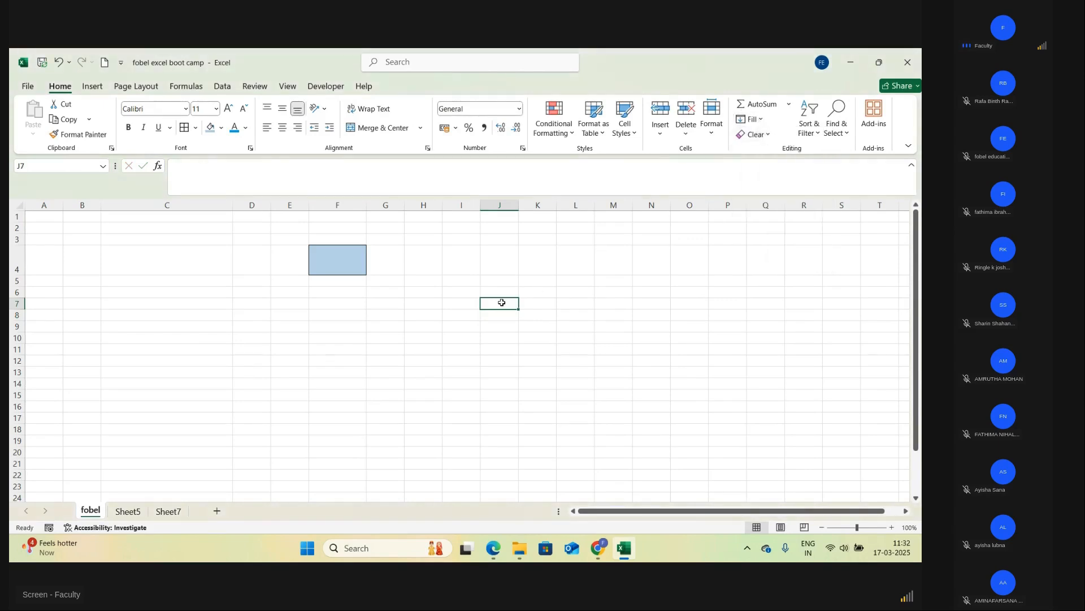
- Enter 1 in cell J7 and use Fill Down to copy it through cell J13
{"action": "type", "text": "1"}
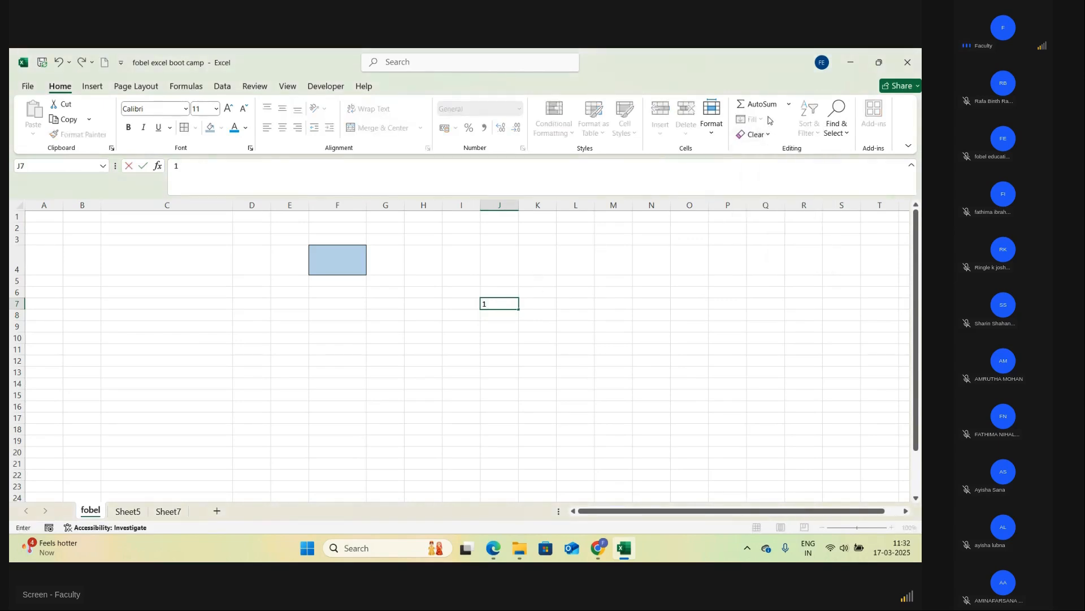
{"action": "left_click", "coordinate": [545, 308]}
{"action": "left_click", "coordinate": [509, 304]}
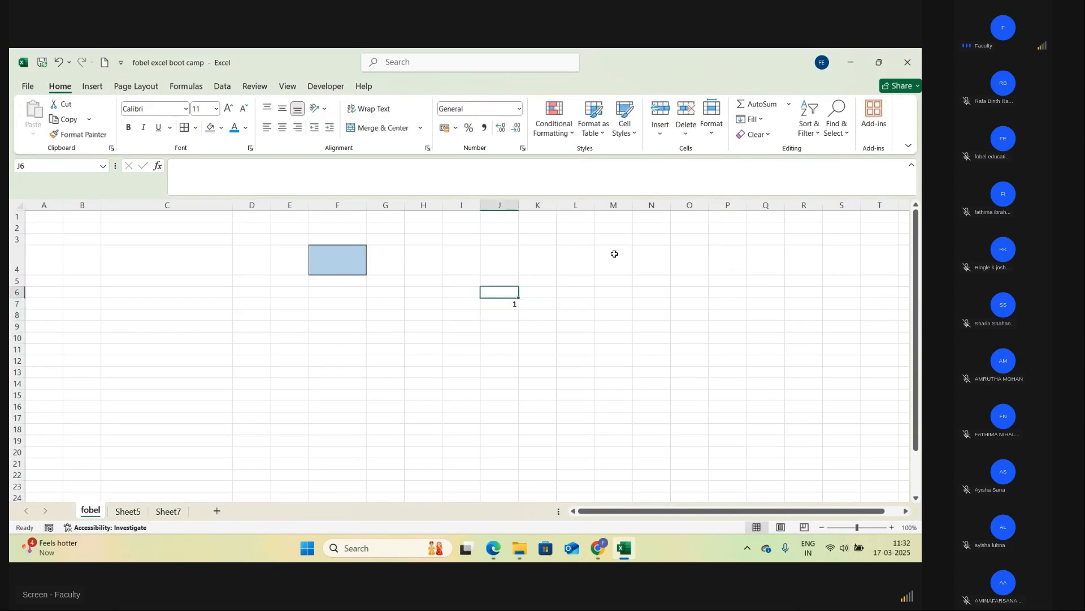
{"action": "left_click_drag", "start_coordinate": [510, 304], "coordinate": [523, 371]}
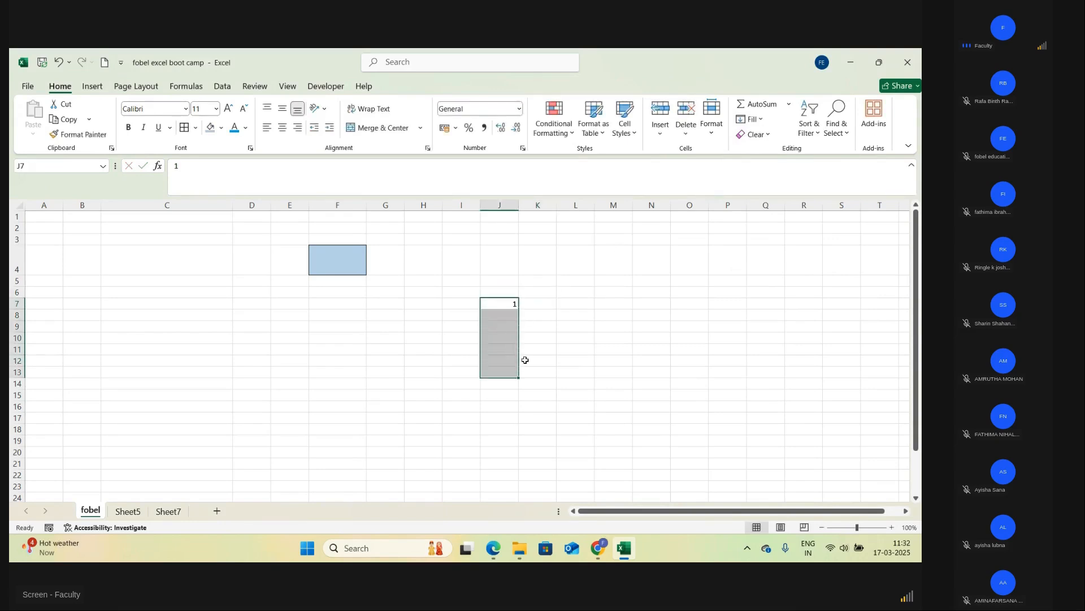
{"action": "left_click", "coordinate": [764, 119]}
{"action": "left_click", "coordinate": [761, 136]}
{"action": "left_click", "coordinate": [575, 303]}
{"action": "left_click", "coordinate": [751, 119]}
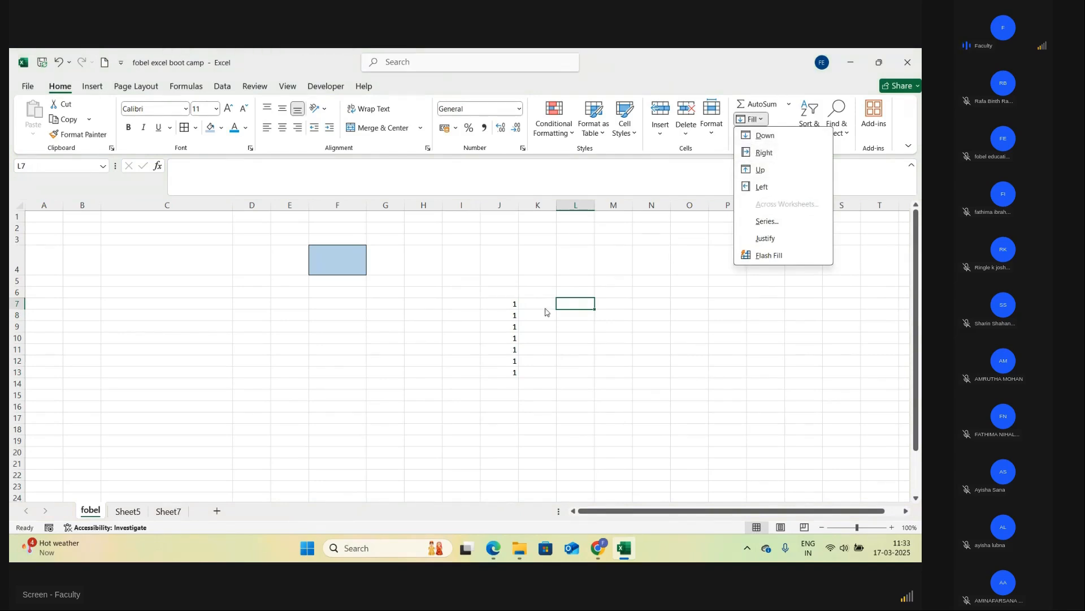
{"action": "left_click", "coordinate": [659, 298]}
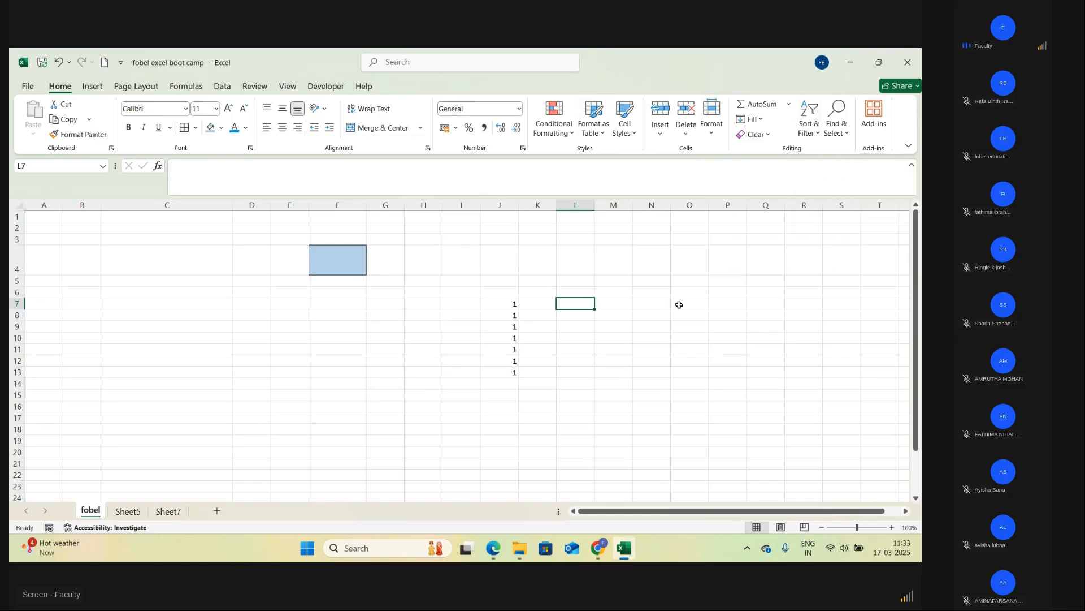
{"action": "left_click", "coordinate": [463, 266]}
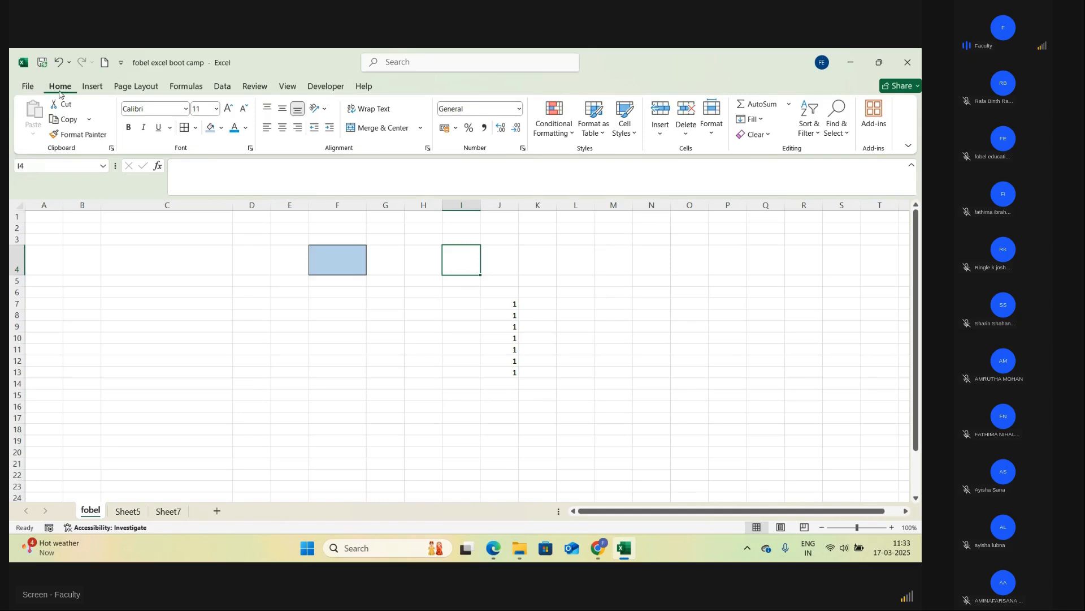
- Look over the command sets for Insert, Page Layout, Formulas, Data, Review, View and Developer
{"action": "left_click", "coordinate": [91, 87]}
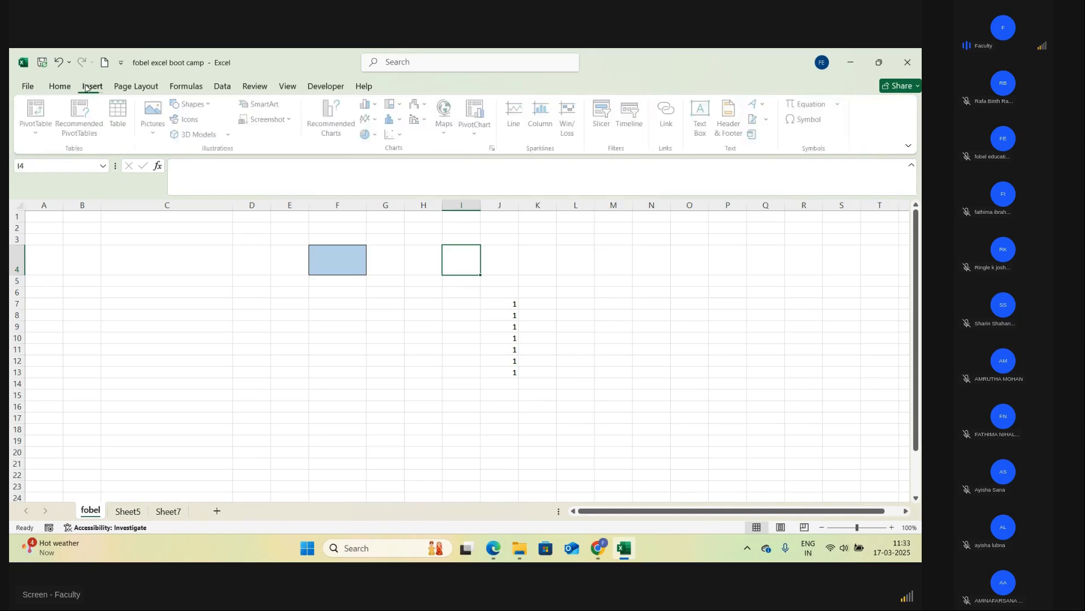
{"action": "left_click", "coordinate": [142, 89]}
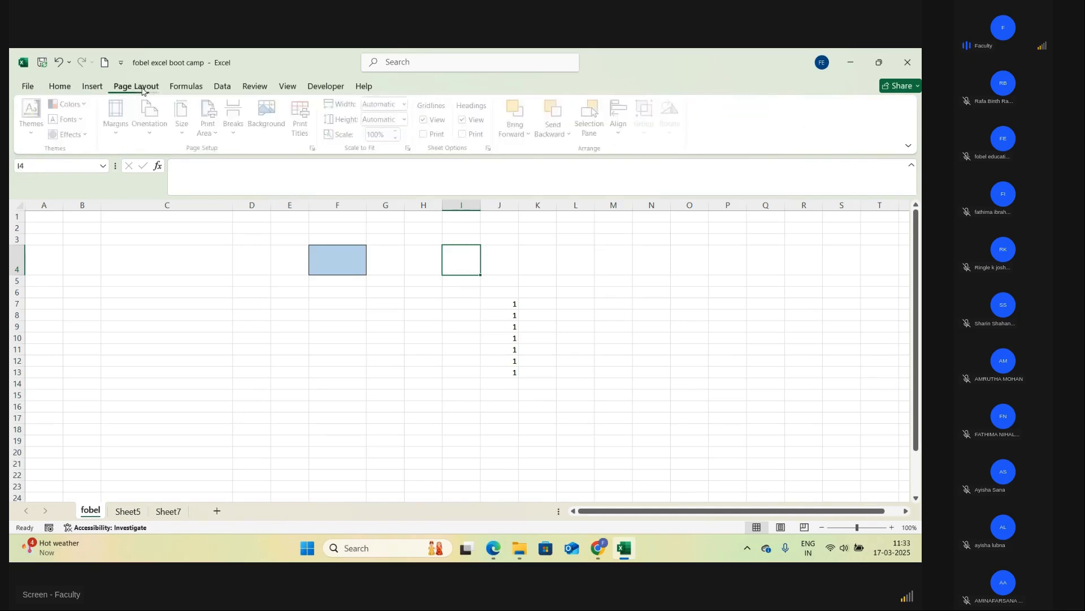
{"action": "left_click", "coordinate": [186, 86]}
{"action": "left_click", "coordinate": [222, 86]}
{"action": "left_click", "coordinate": [265, 87]}
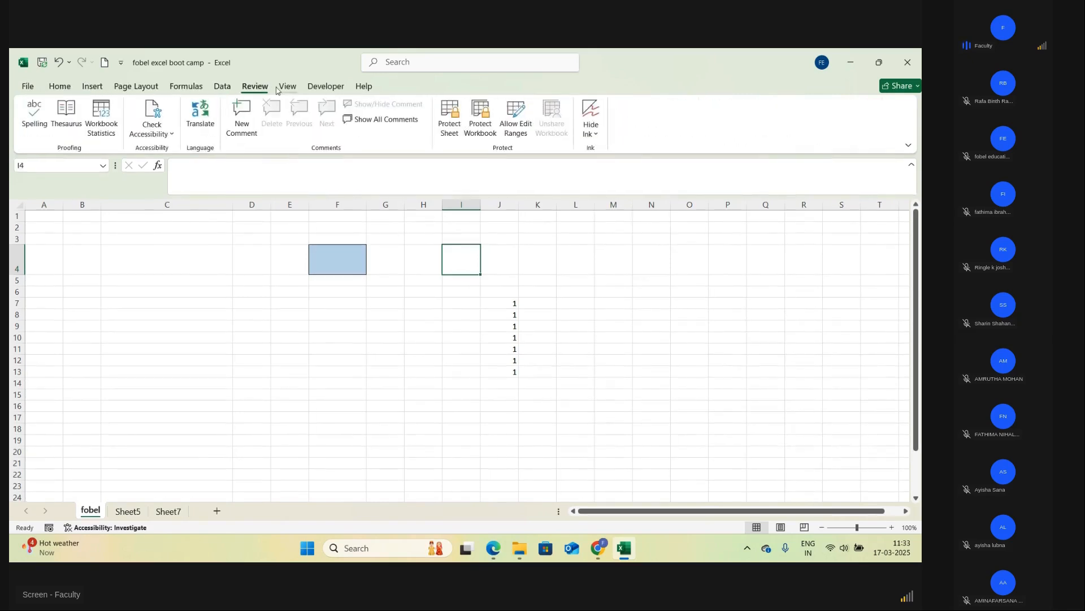
{"action": "left_click", "coordinate": [286, 87]}
{"action": "left_click", "coordinate": [331, 87]}
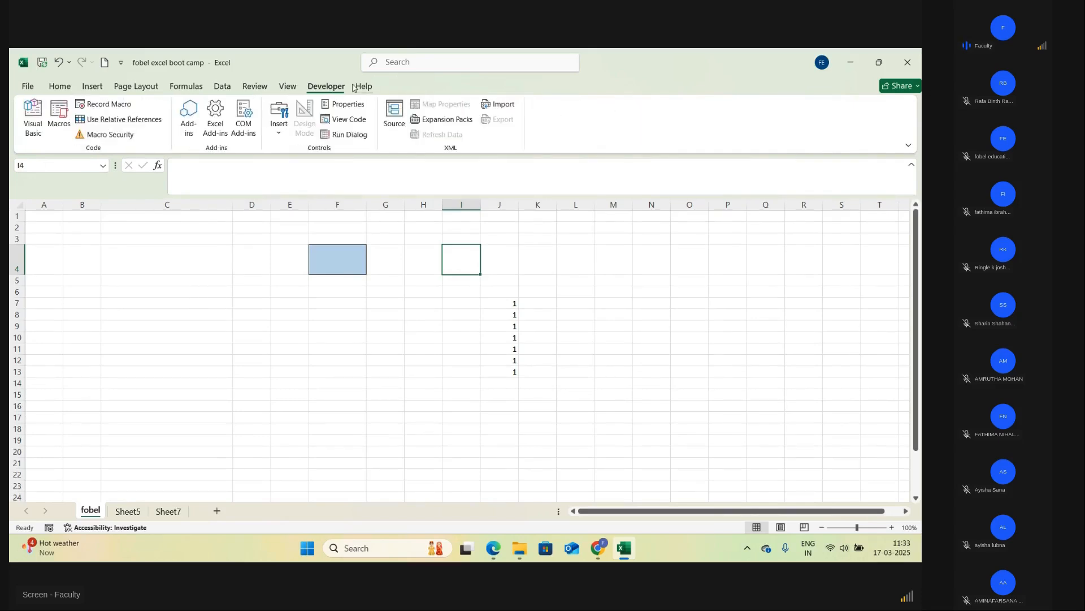
{"action": "left_click", "coordinate": [92, 87]}
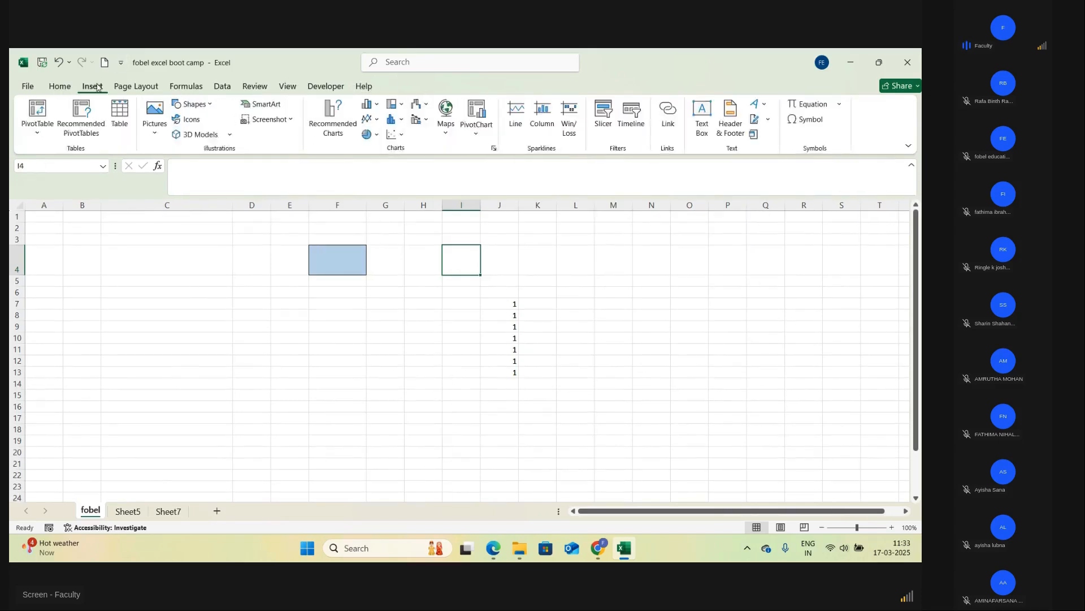
{"action": "left_click", "coordinate": [125, 88]}
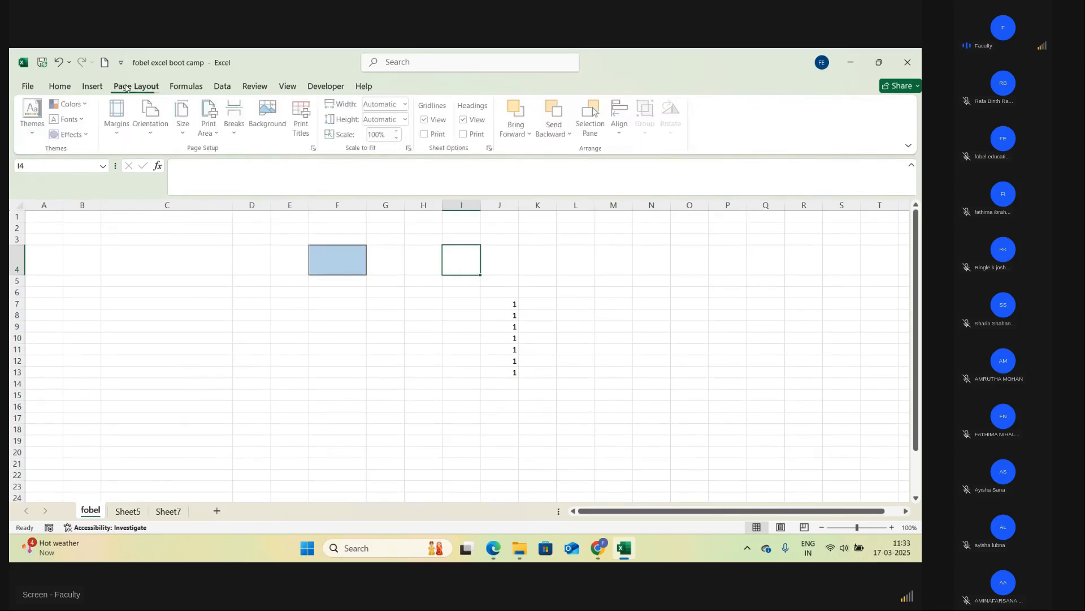
- Look over the Insert and Data command sets, the file start page, and the Sheet5 and Sheet7 worksheets
{"action": "left_click", "coordinate": [92, 88]}
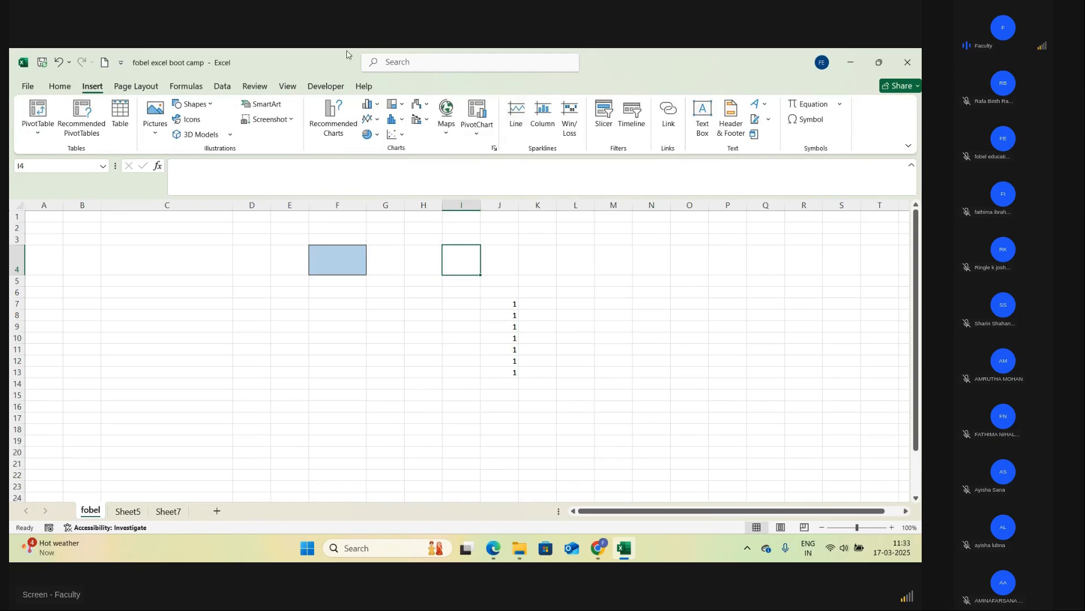
{"action": "left_click", "coordinate": [220, 86]}
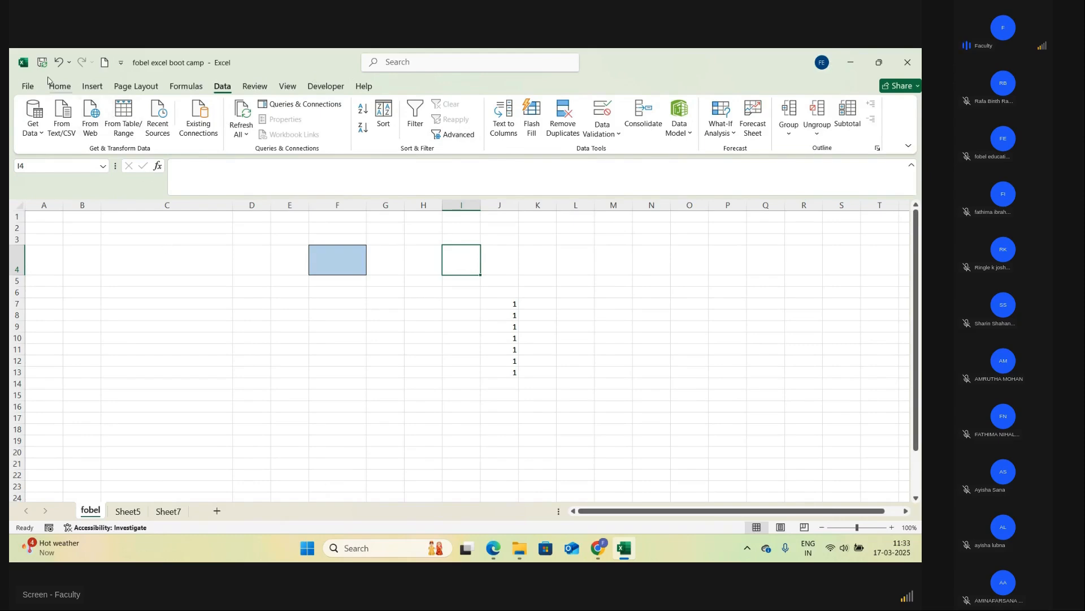
{"action": "left_click", "coordinate": [28, 86]}
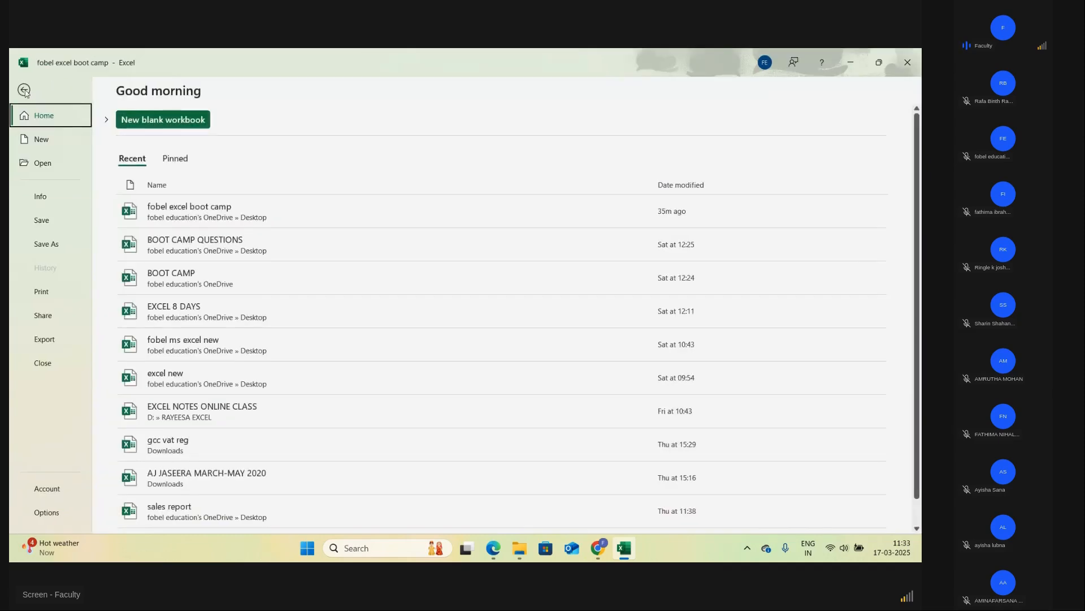
{"action": "key", "text": "Escape"}
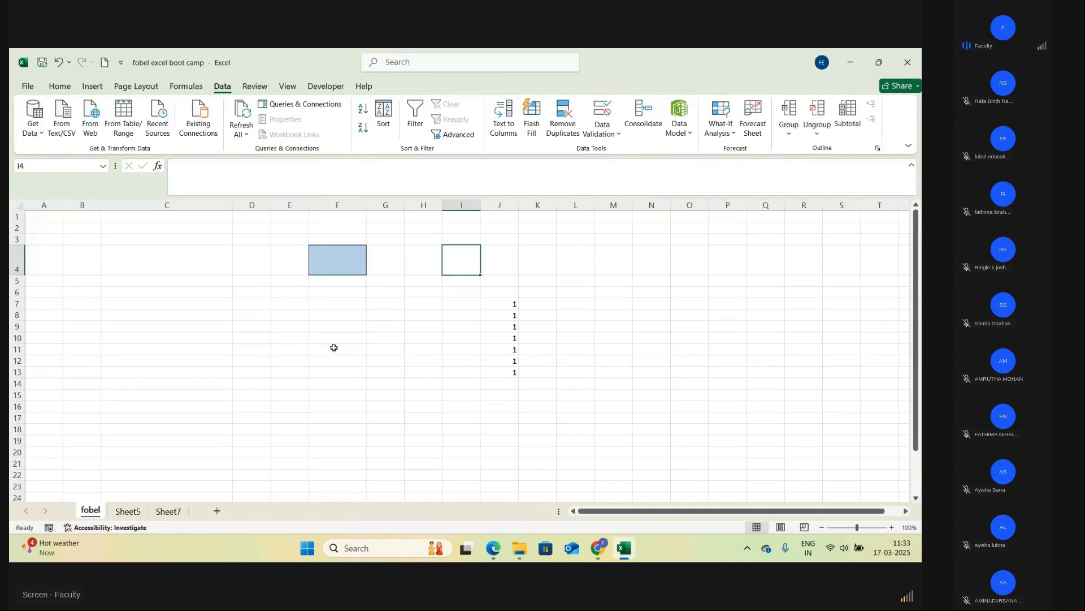
{"action": "scroll", "coordinate": [334, 347], "scroll_direction": "down", "scroll_amount": 2}
{"action": "left_click", "coordinate": [133, 510]}
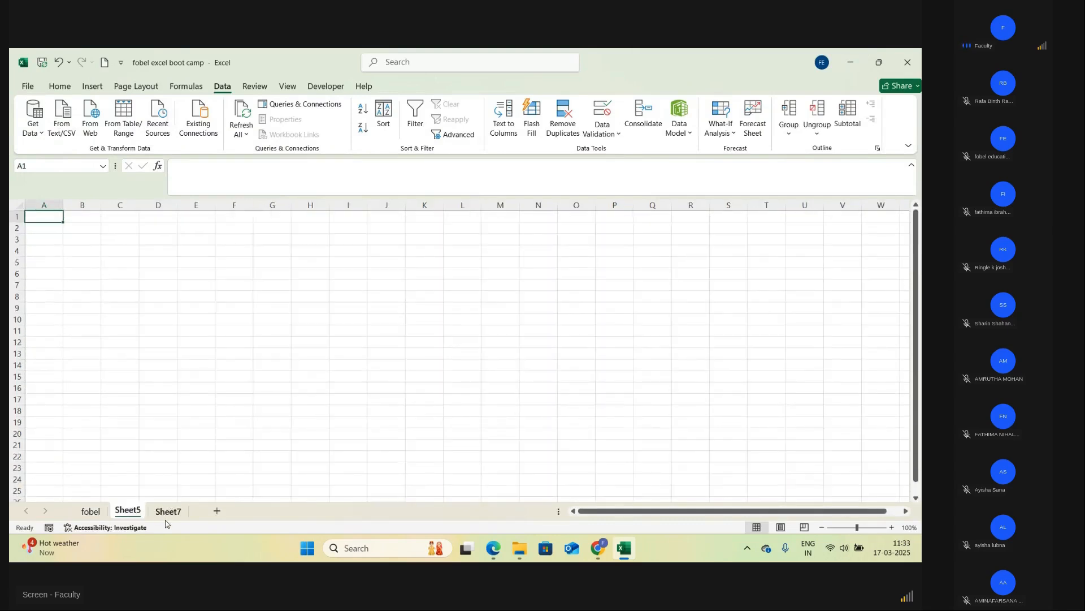
{"action": "left_click", "coordinate": [168, 512]}
{"action": "left_click", "coordinate": [90, 511]}
{"action": "scroll", "coordinate": [306, 260], "scroll_direction": "up", "scroll_amount": 1}
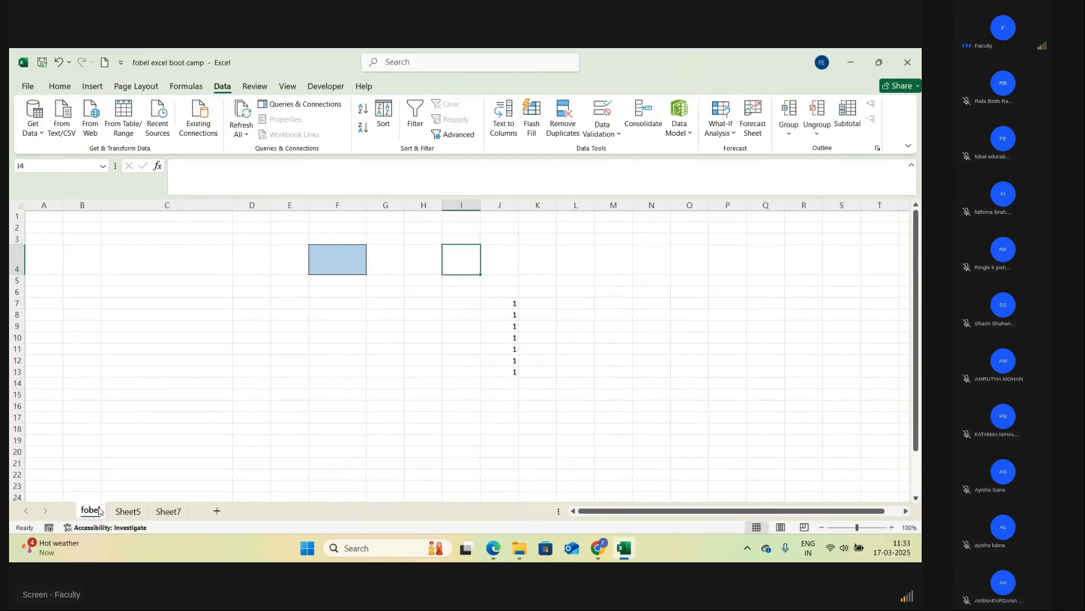
- Delete the values in range F3:K15 of the fobel sheet and clear all its formatting
{"action": "left_click_drag", "start_coordinate": [314, 239], "coordinate": [522, 390]}
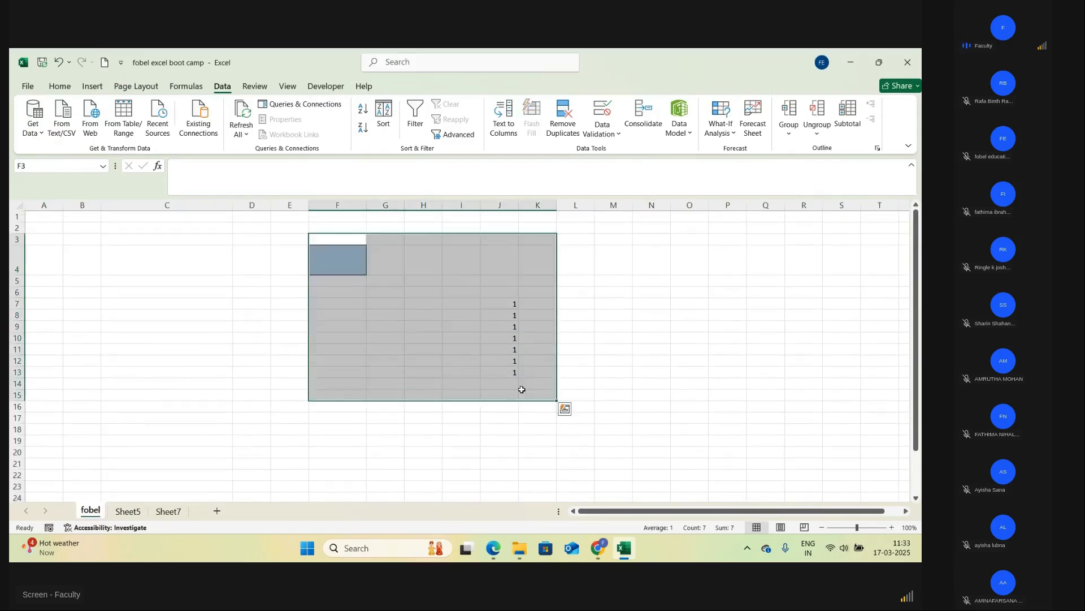
{"action": "key", "text": "Delete"}
{"action": "left_click", "coordinate": [60, 87]}
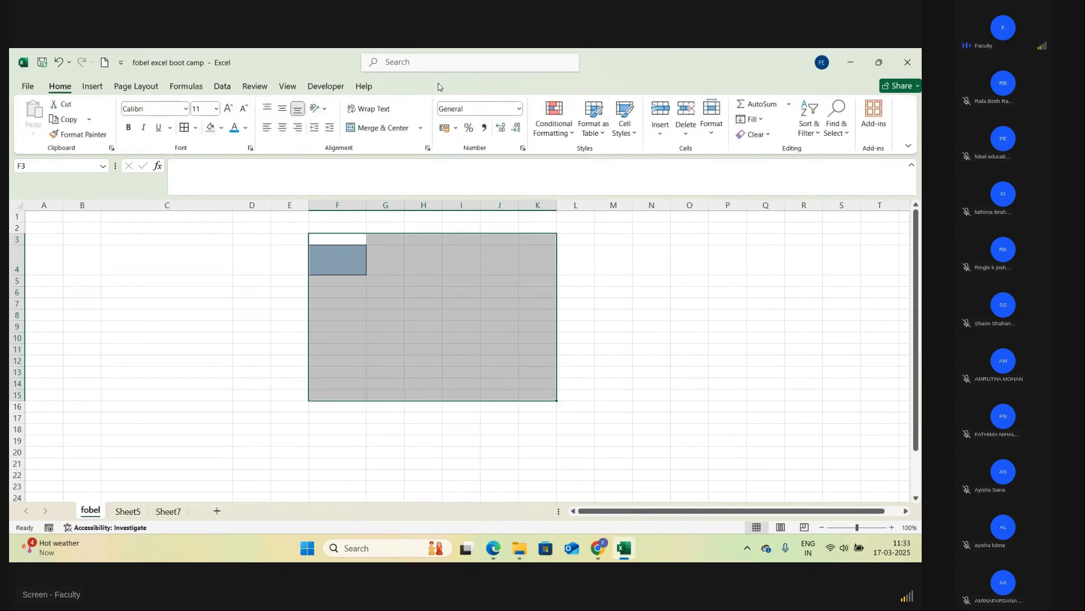
{"action": "left_click", "coordinate": [764, 133]}
{"action": "left_click", "coordinate": [749, 151]}
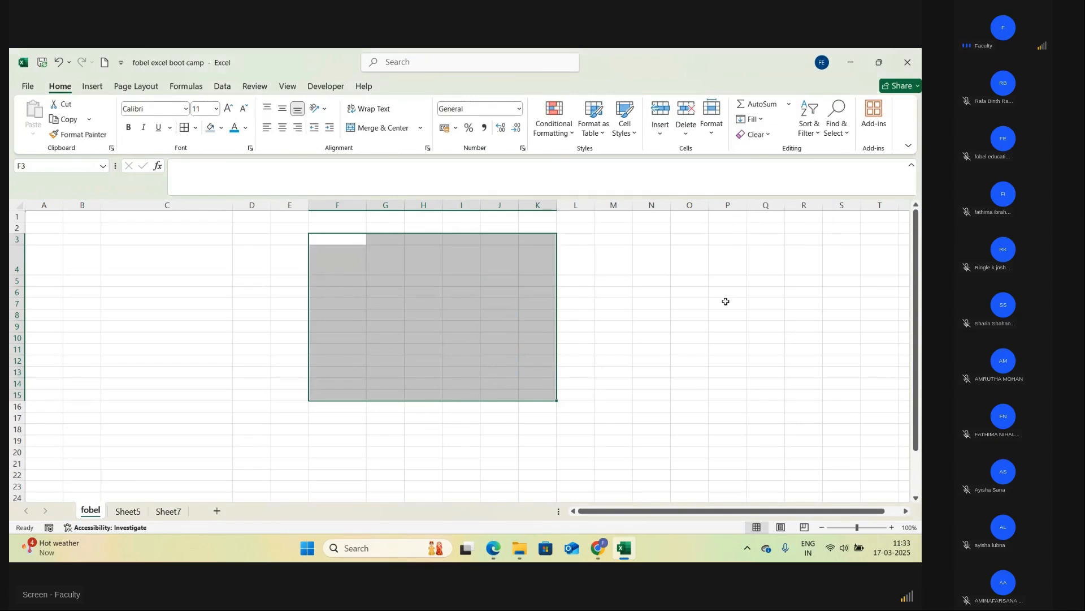
{"action": "left_click", "coordinate": [726, 303]}
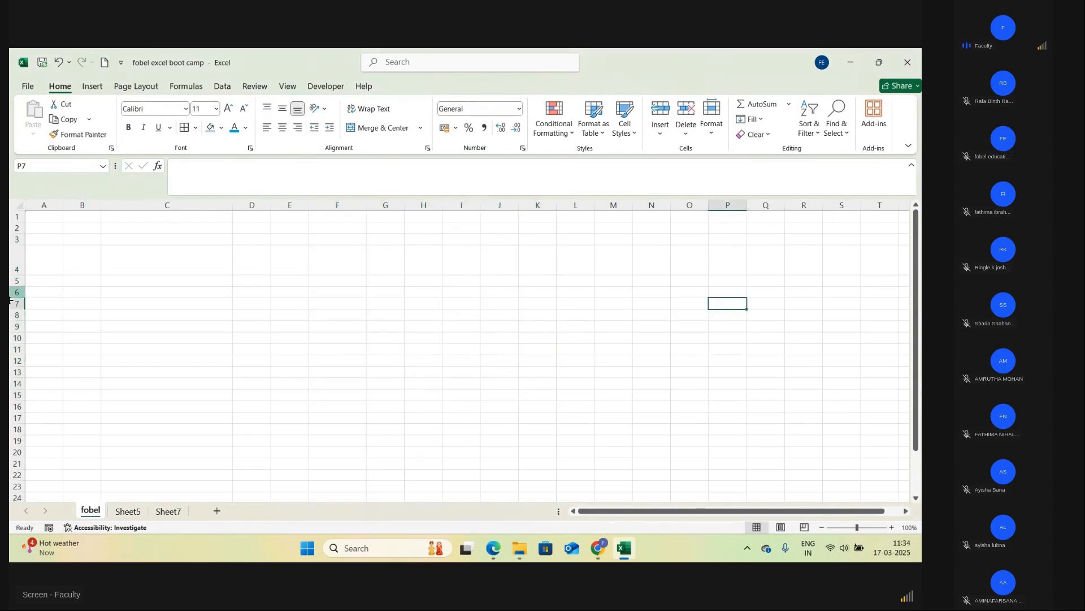
- AutoFit the height of row 4
{"action": "left_click", "coordinate": [17, 261]}
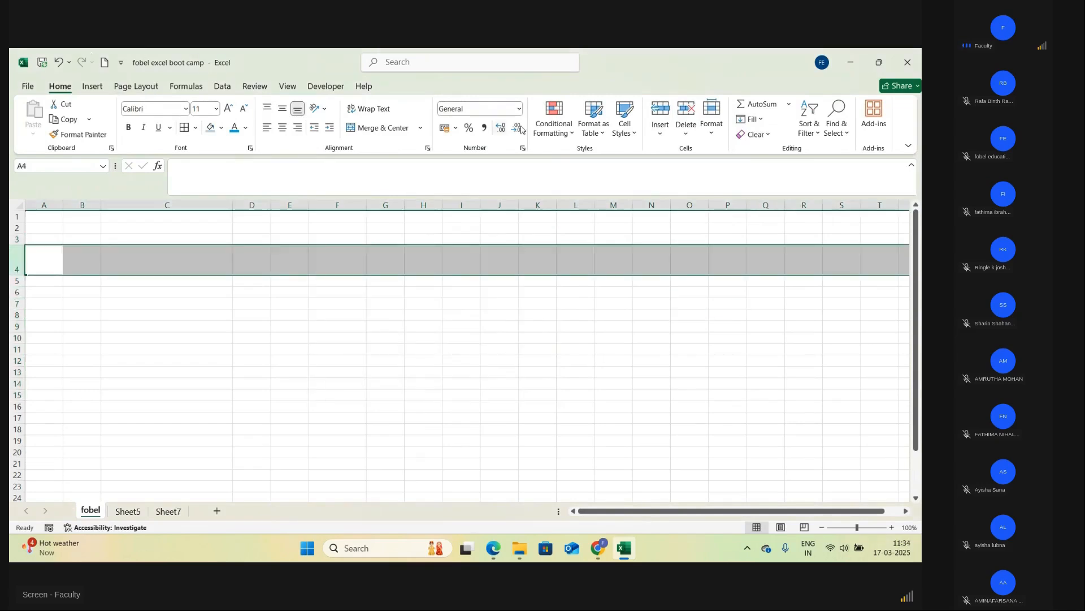
{"action": "left_click", "coordinate": [711, 130]}
{"action": "left_click", "coordinate": [729, 186]}
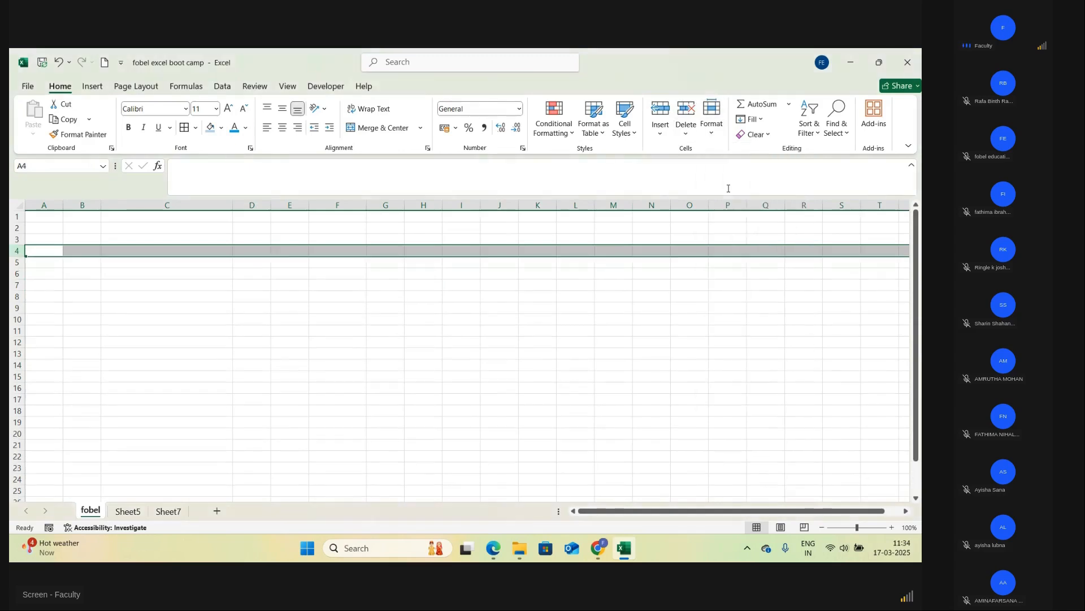
{"action": "left_click", "coordinate": [560, 389]}
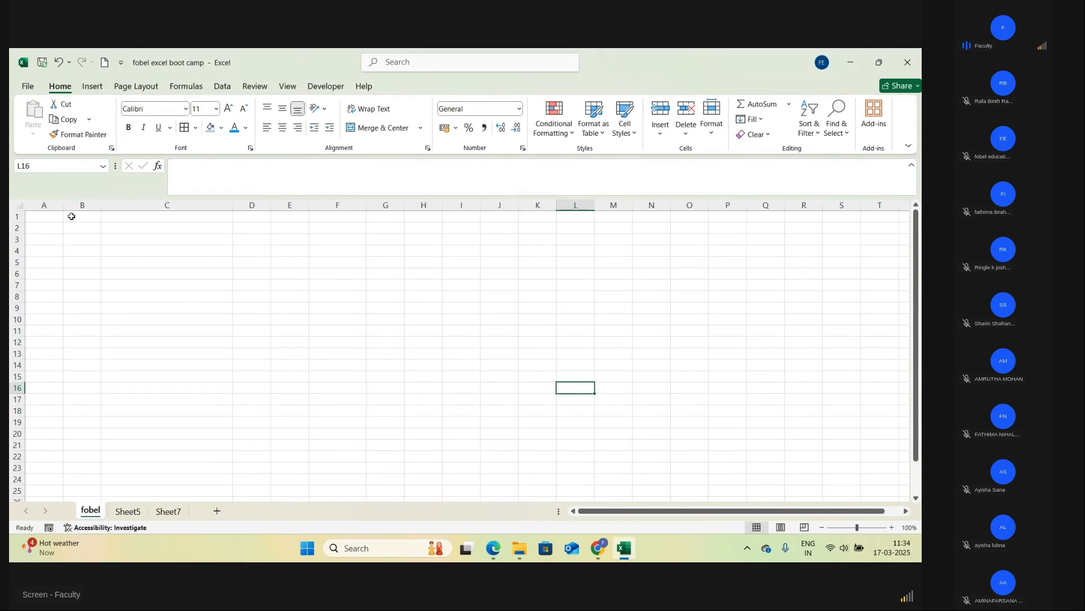
- Open the recent workbook fobel ms excel new
{"action": "left_click_drag", "start_coordinate": [53, 221], "coordinate": [119, 308]}
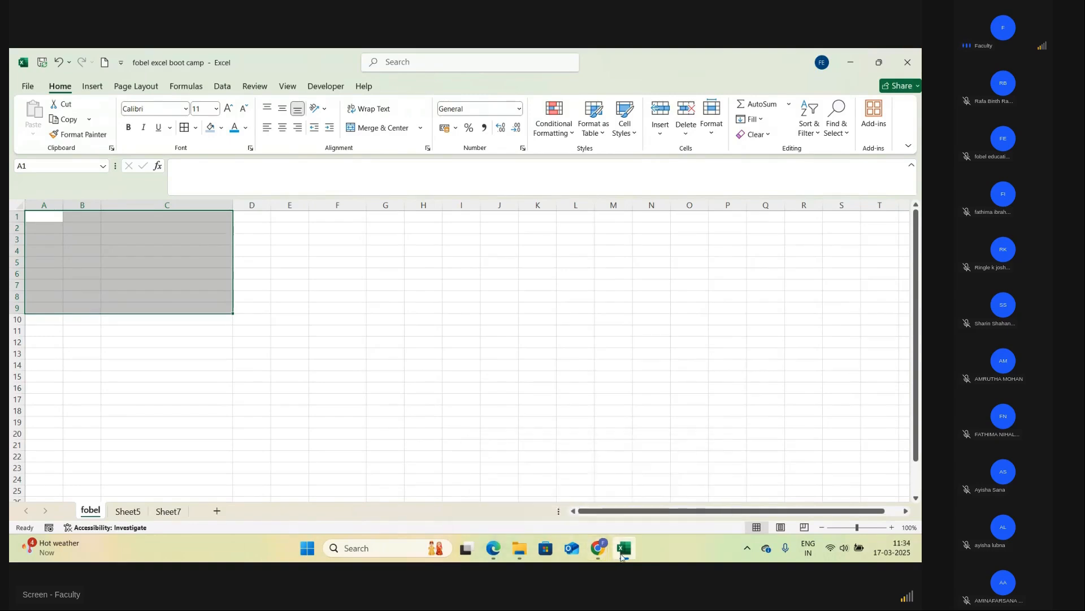
{"action": "left_click", "coordinate": [27, 87]}
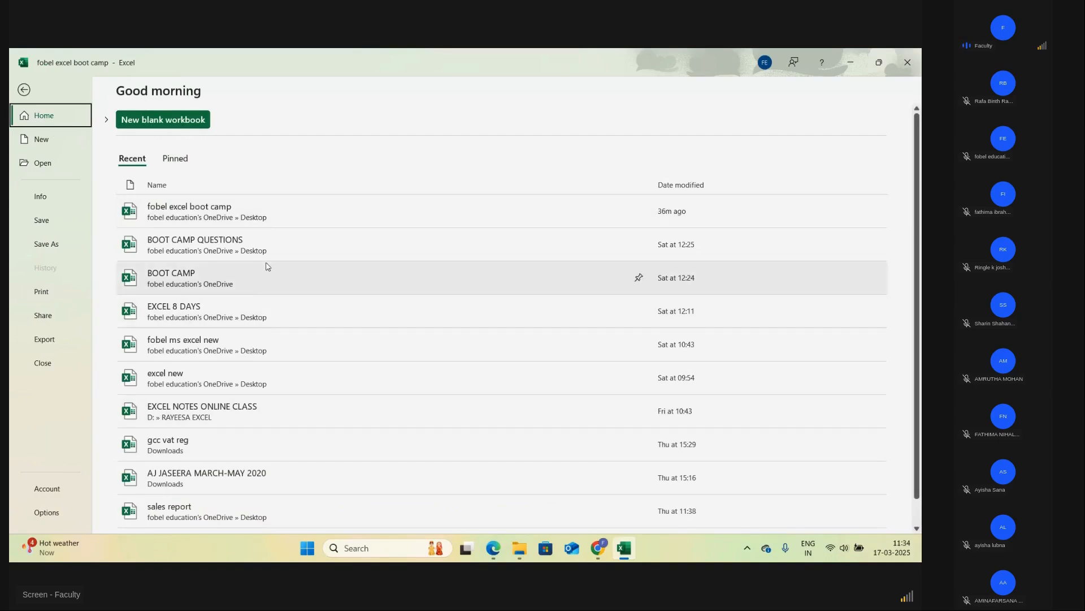
{"action": "left_click", "coordinate": [232, 340]}
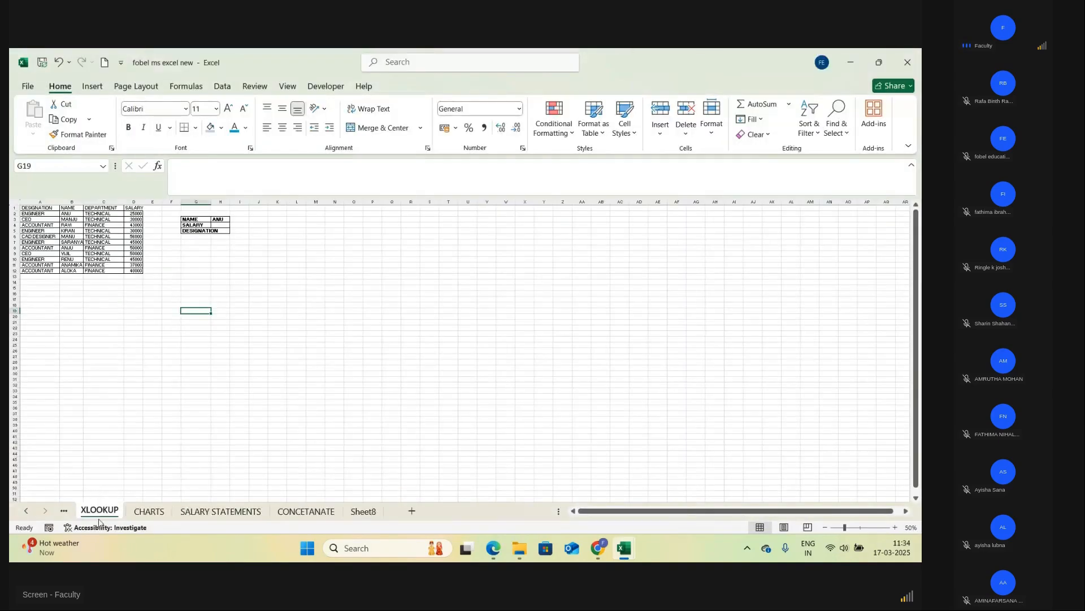
- Go back through the workbook's sheets to the first one and show the BASIC sheet
{"action": "left_click", "coordinate": [64, 511]}
{"action": "left_click", "coordinate": [64, 511]}
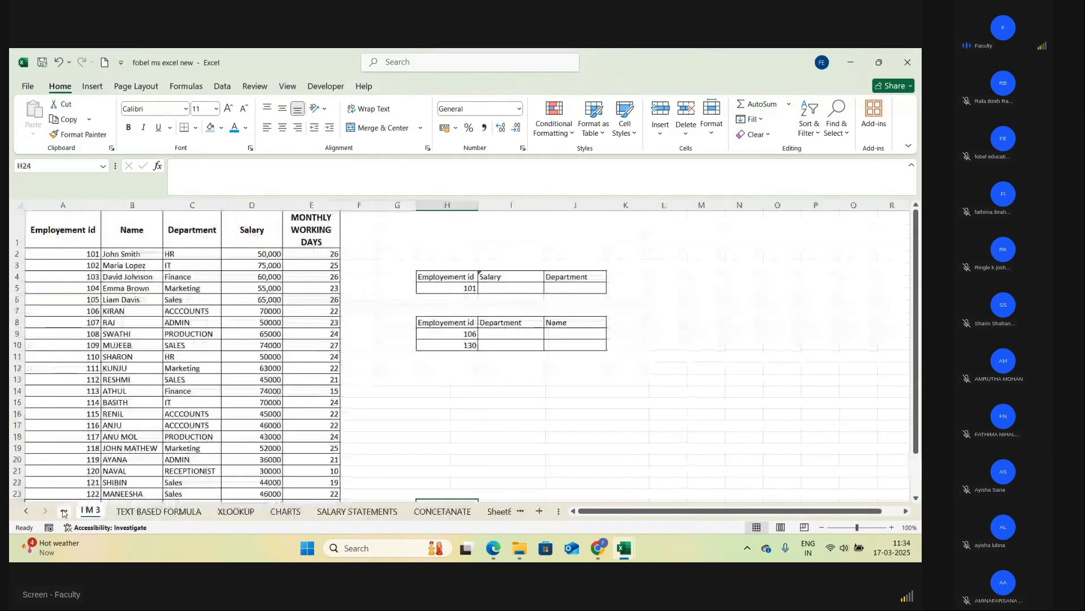
{"action": "left_click", "coordinate": [25, 511]}
{"action": "left_click", "coordinate": [25, 511]}
{"action": "left_click", "coordinate": [25, 511]}
{"action": "left_click", "coordinate": [25, 511]}
{"action": "left_click", "coordinate": [26, 511]}
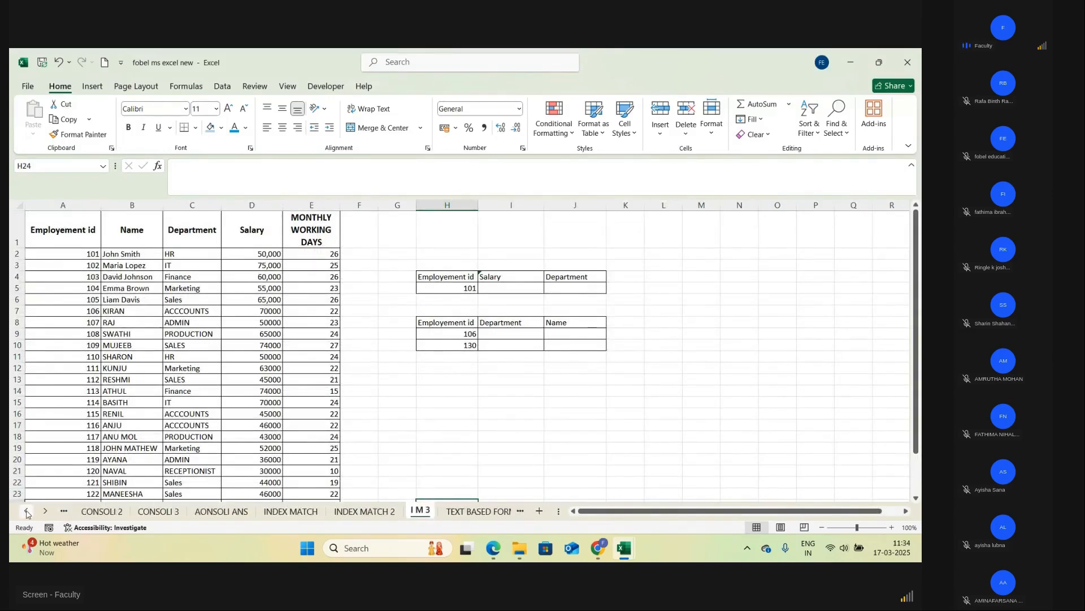
{"action": "left_click", "coordinate": [26, 511]}
{"action": "left_click", "coordinate": [26, 511]}
{"action": "left_click", "coordinate": [26, 511]}
{"action": "left_click", "coordinate": [26, 511]}
{"action": "left_click", "coordinate": [26, 511]}
{"action": "left_click", "coordinate": [26, 511]}
{"action": "left_click", "coordinate": [26, 511]}
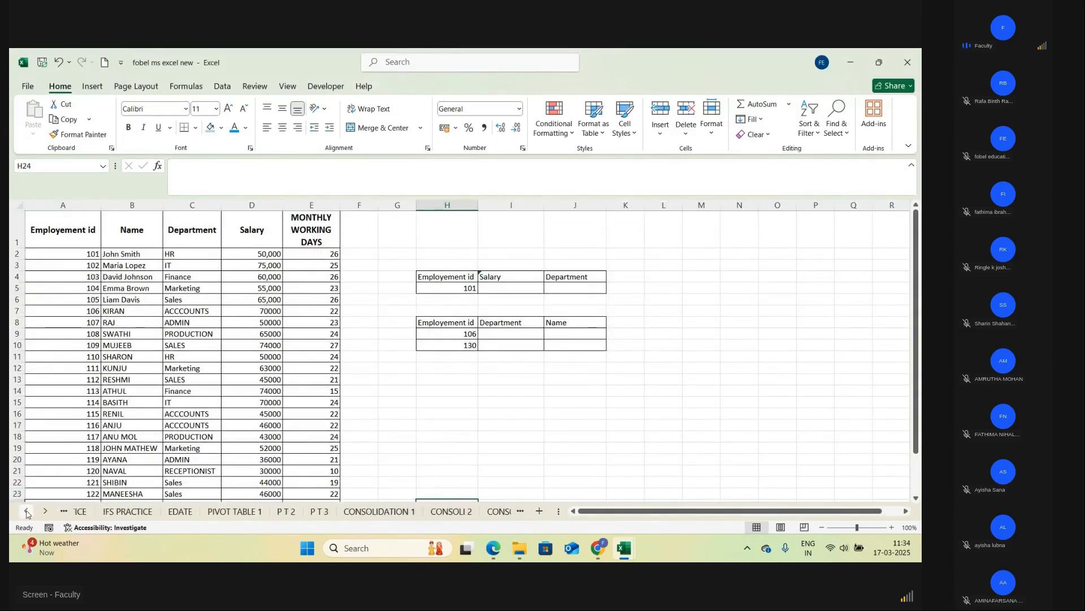
{"action": "left_click", "coordinate": [26, 511]}
{"action": "left_click", "coordinate": [27, 511]}
{"action": "left_click", "coordinate": [26, 511]}
{"action": "left_click", "coordinate": [26, 511]}
{"action": "left_click", "coordinate": [26, 511]}
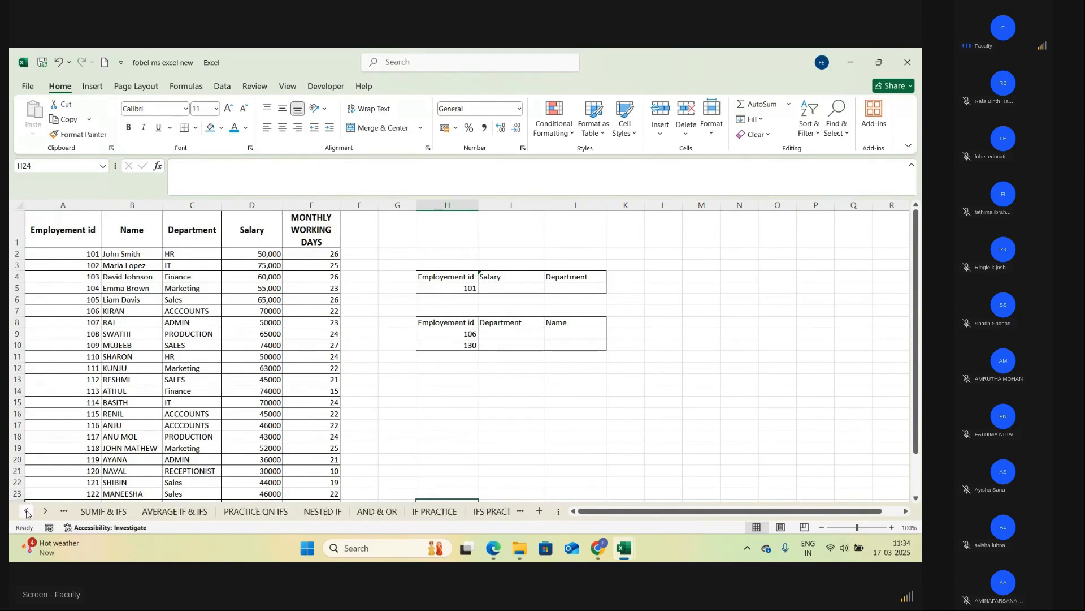
{"action": "left_click", "coordinate": [26, 511]}
{"action": "left_click", "coordinate": [26, 511]}
{"action": "left_click", "coordinate": [26, 511]}
{"action": "left_click", "coordinate": [26, 511]}
{"action": "left_click", "coordinate": [26, 511]}
{"action": "left_click", "coordinate": [26, 512]}
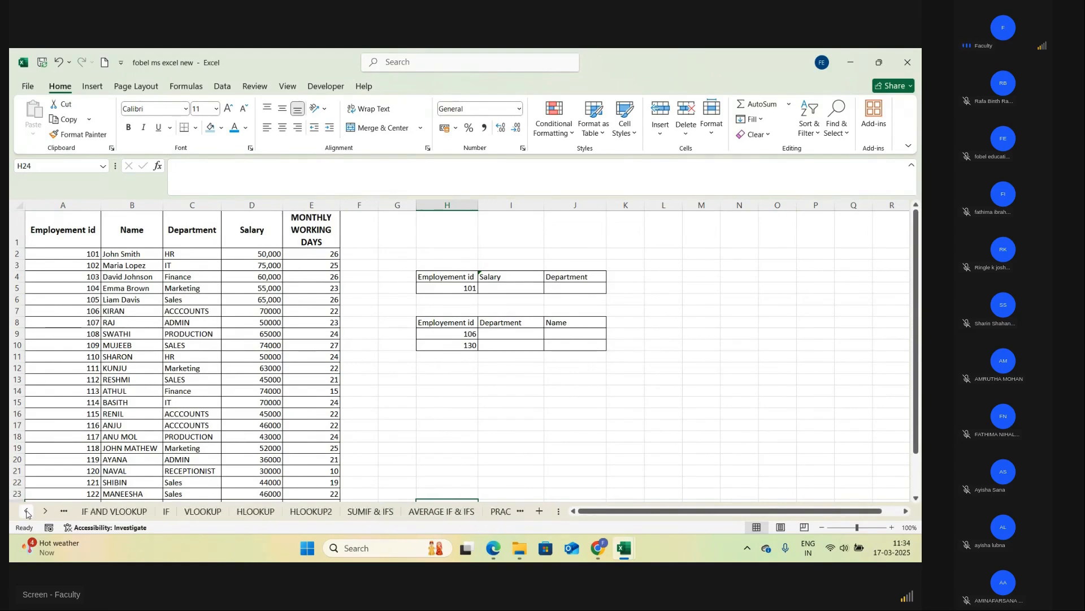
{"action": "left_click", "coordinate": [26, 511]}
{"action": "left_click", "coordinate": [89, 515]}
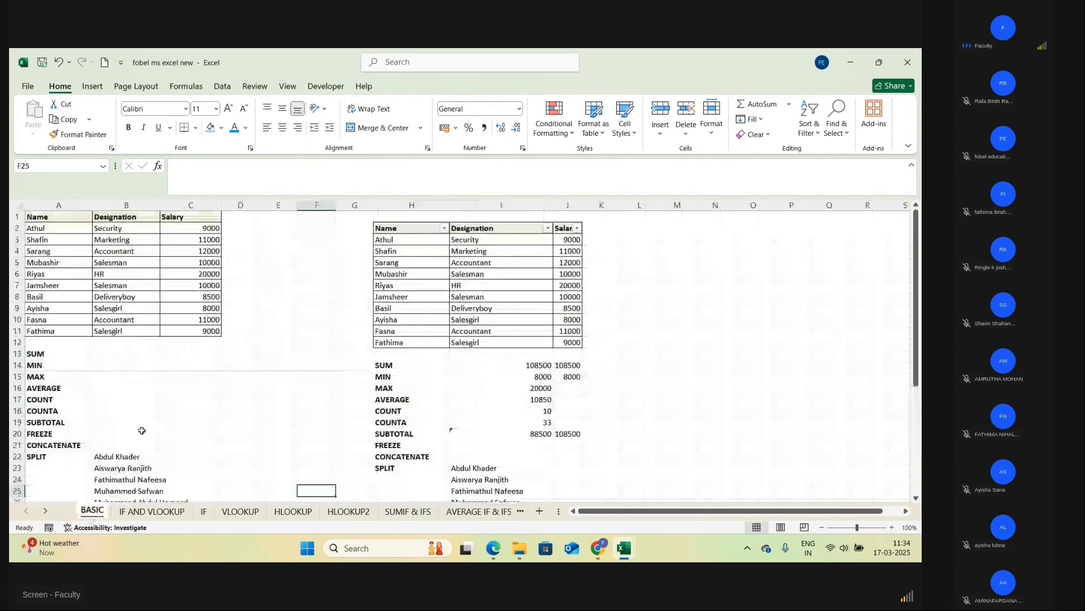
- Copy range A1:C18 from the BASIC sheet and paste it at cell A1 of the fobel sheet in fobel excel boot camp
{"action": "left_click_drag", "start_coordinate": [36, 218], "coordinate": [215, 412]}
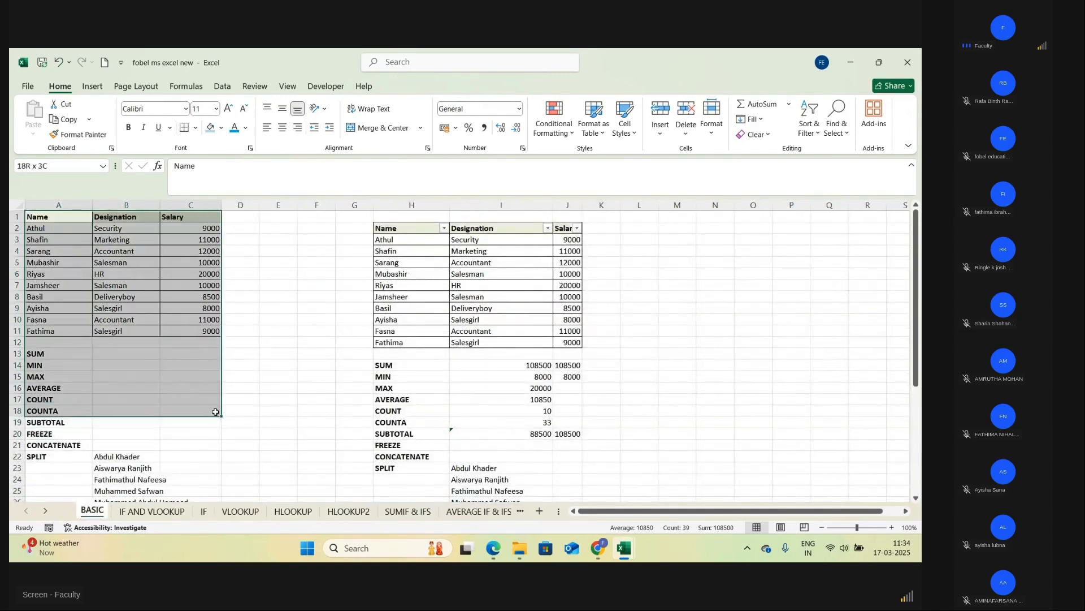
{"action": "right_click", "coordinate": [181, 370]}
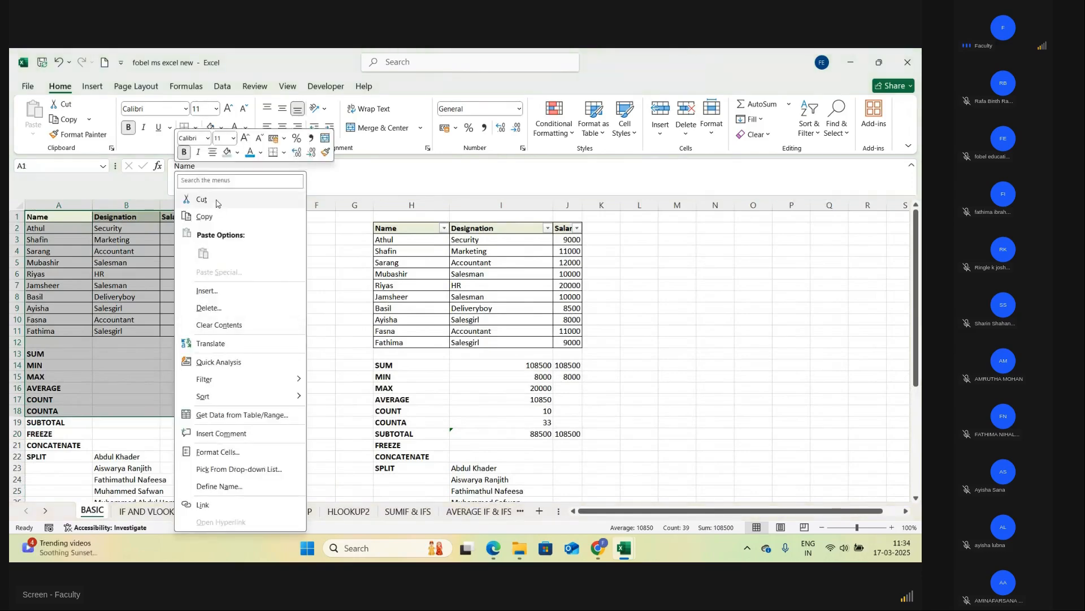
{"action": "left_click", "coordinate": [216, 219]}
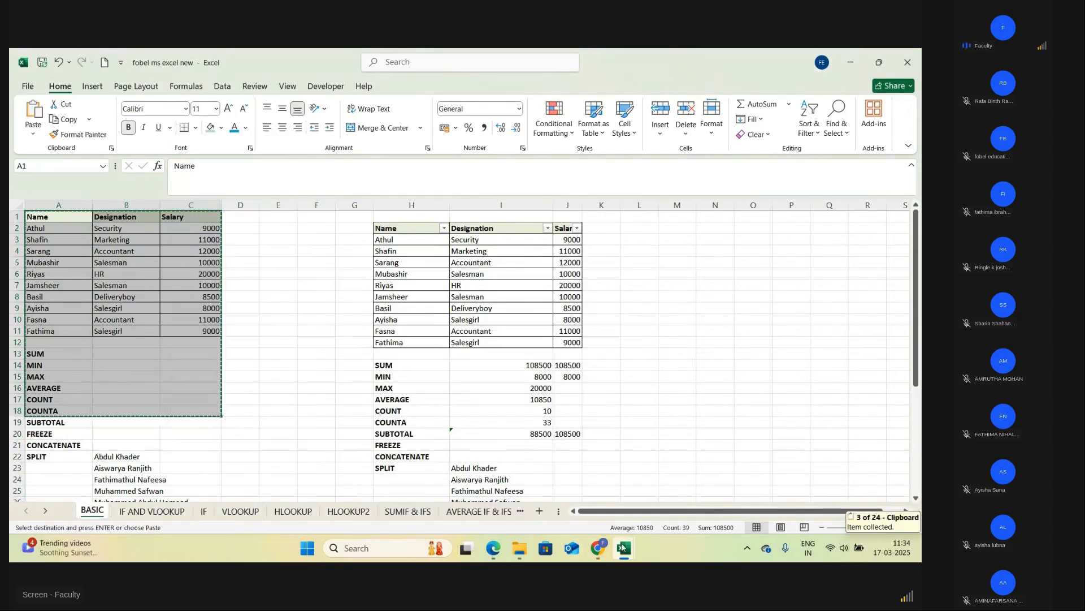
{"action": "mouse_move", "coordinate": [624, 547]}
{"action": "left_click", "coordinate": [633, 511]}
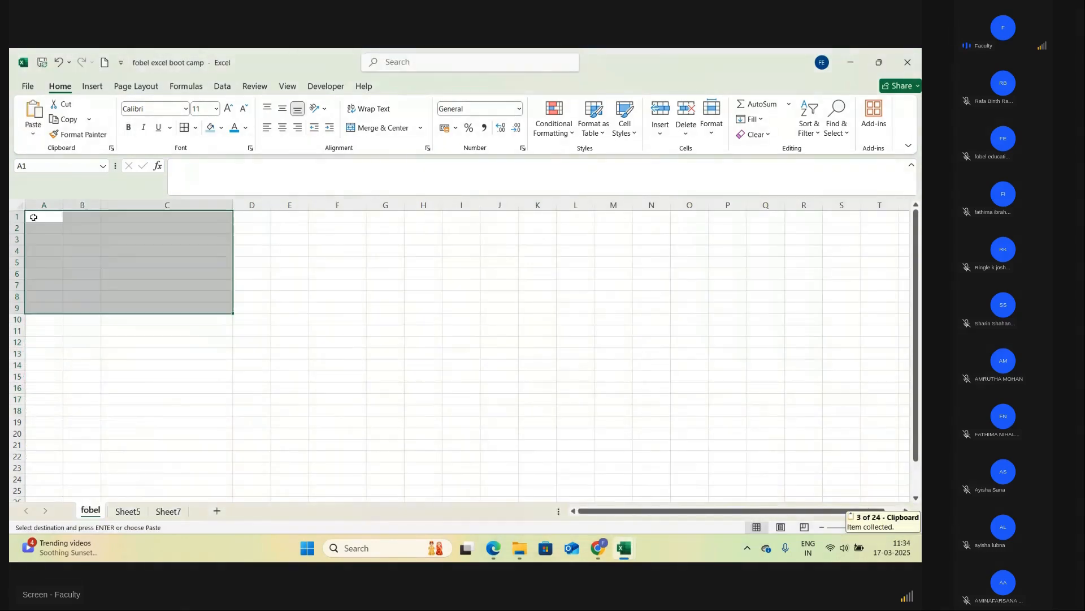
{"action": "left_click", "coordinate": [37, 217]}
{"action": "right_click", "coordinate": [38, 217]}
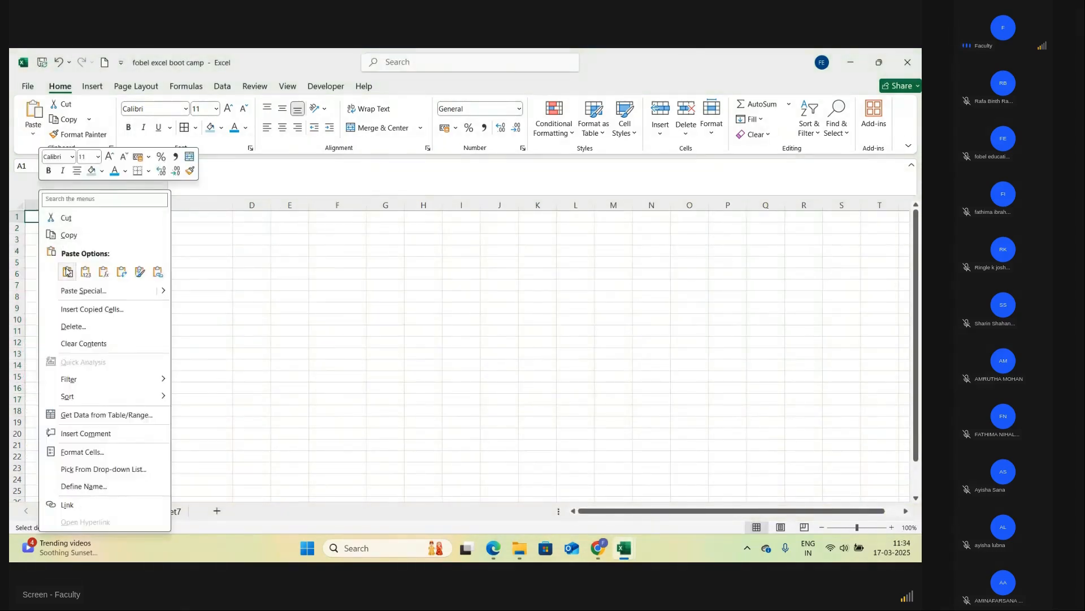
{"action": "left_click", "coordinate": [65, 274]}
{"action": "left_click", "coordinate": [286, 331]}
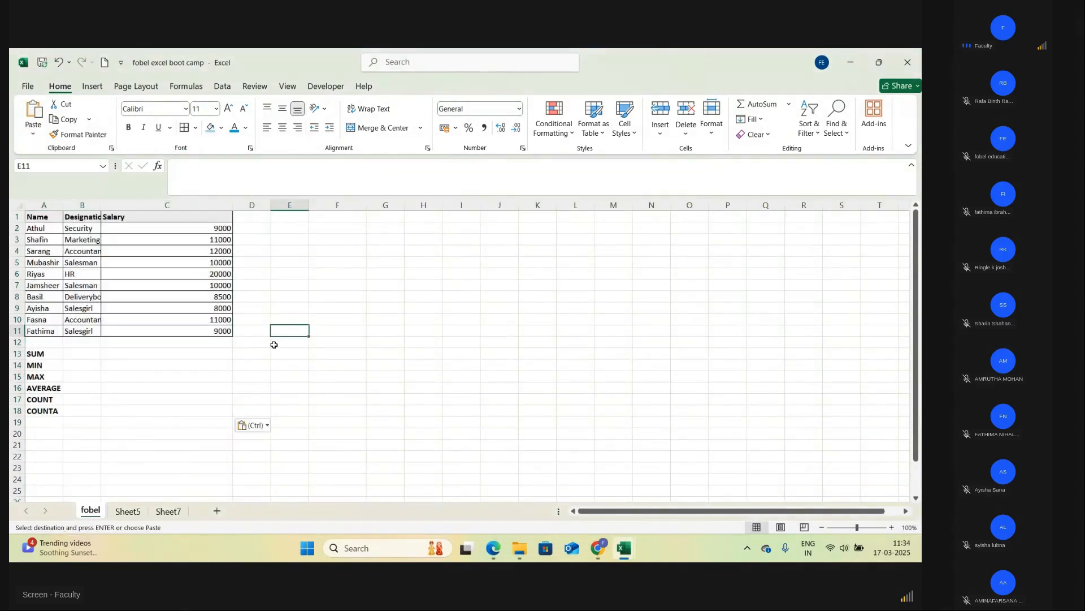
- Widen the Name and Designation columns to fit their entries and narrow the Salary column
{"action": "double_click", "coordinate": [100, 203]}
{"action": "left_click_drag", "start_coordinate": [112, 205], "coordinate": [156, 209]}
{"action": "left_click_drag", "start_coordinate": [287, 205], "coordinate": [249, 206]}
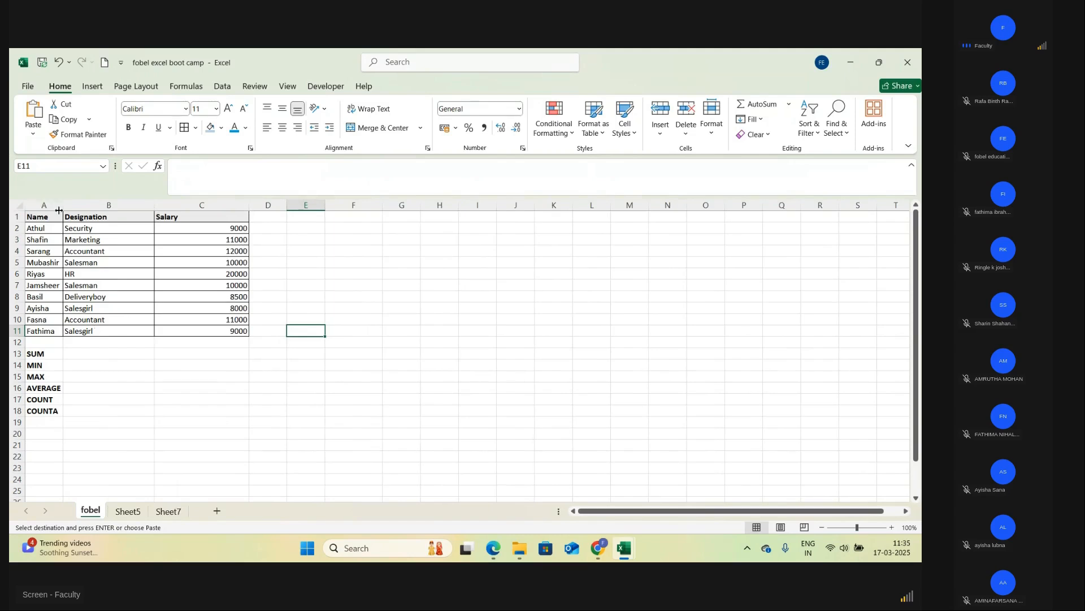
{"action": "left_click_drag", "start_coordinate": [59, 203], "coordinate": [94, 205]}
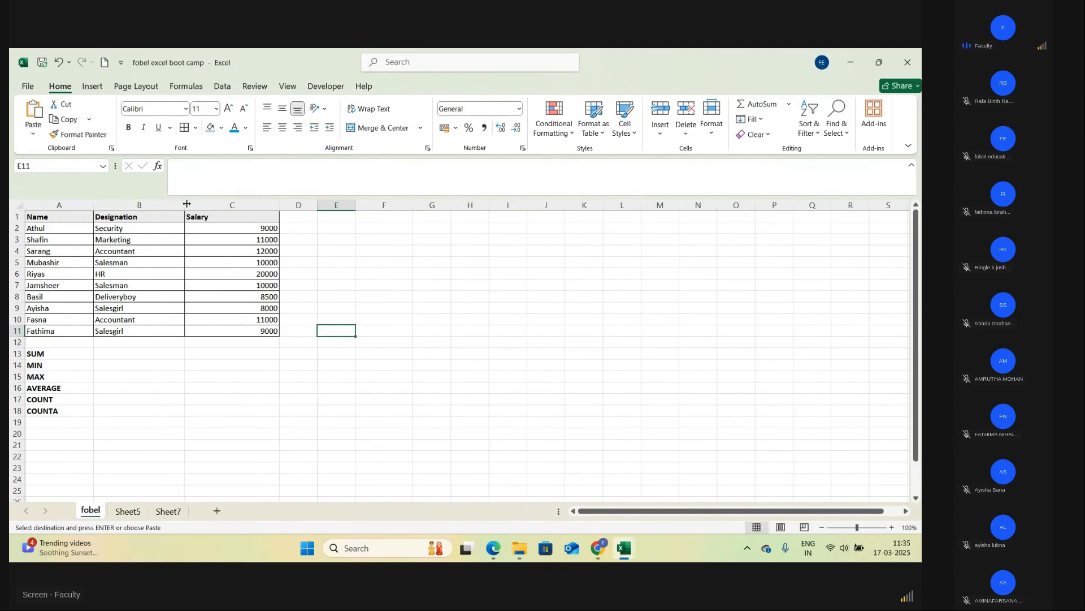
{"action": "left_click_drag", "start_coordinate": [185, 204], "coordinate": [188, 203]}
{"action": "left_click", "coordinate": [456, 418]}
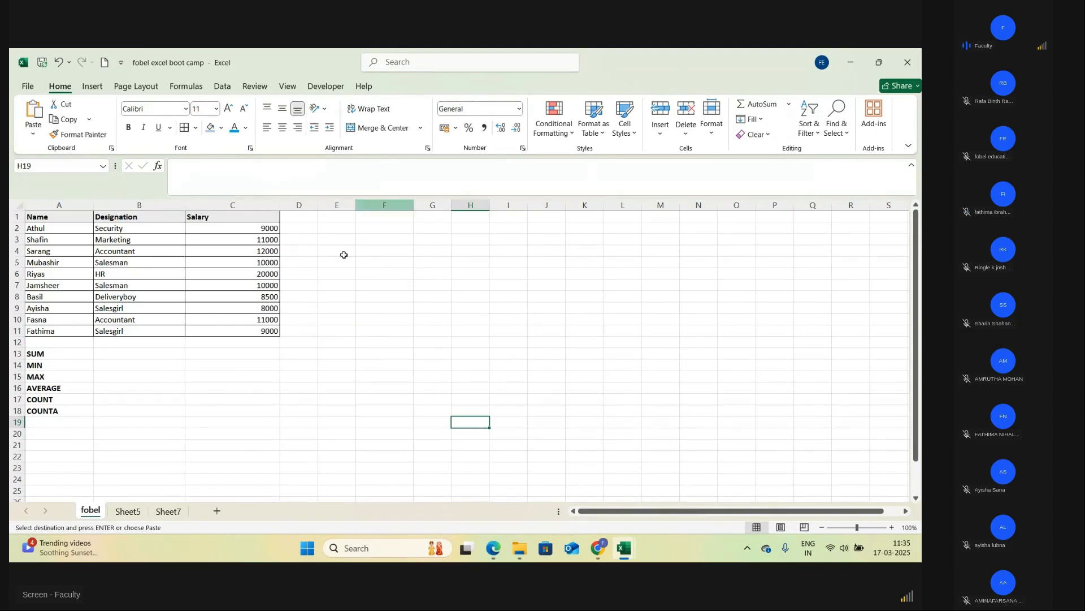
- Enter the formula =SUM(C2:C11) in cell B13 to total the Salary column
{"action": "left_click", "coordinate": [139, 355]}
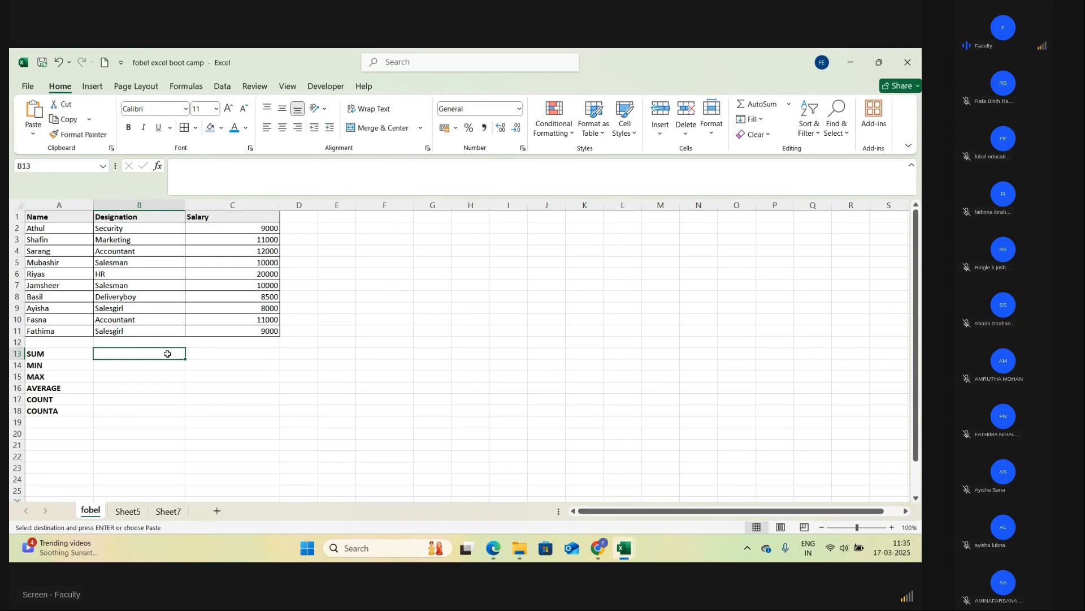
{"action": "type", "text": "="}
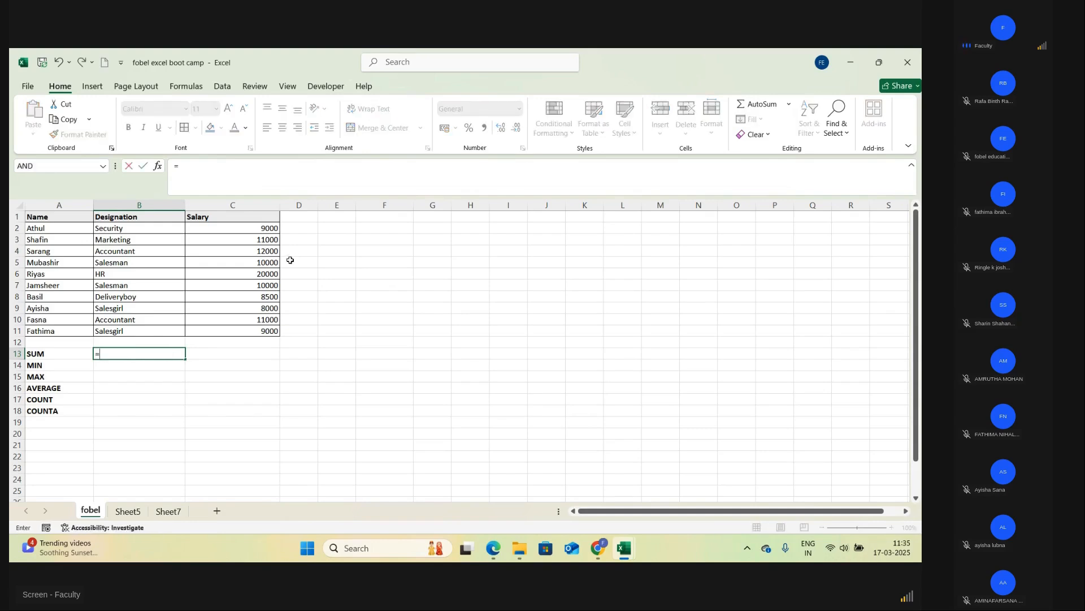
{"action": "type", "text": "SUM"}
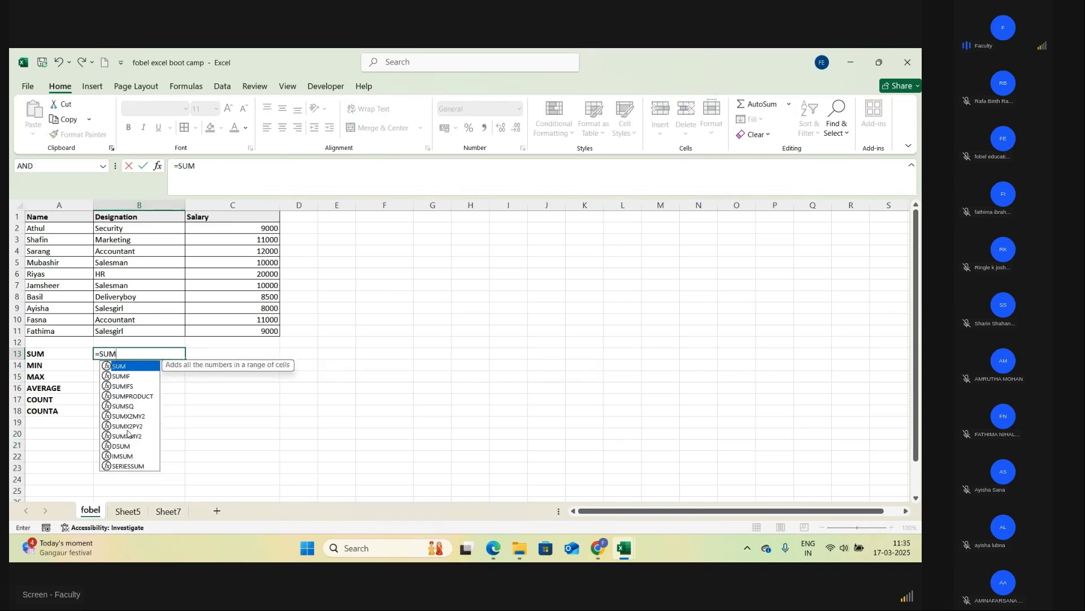
{"action": "double_click", "coordinate": [136, 368]}
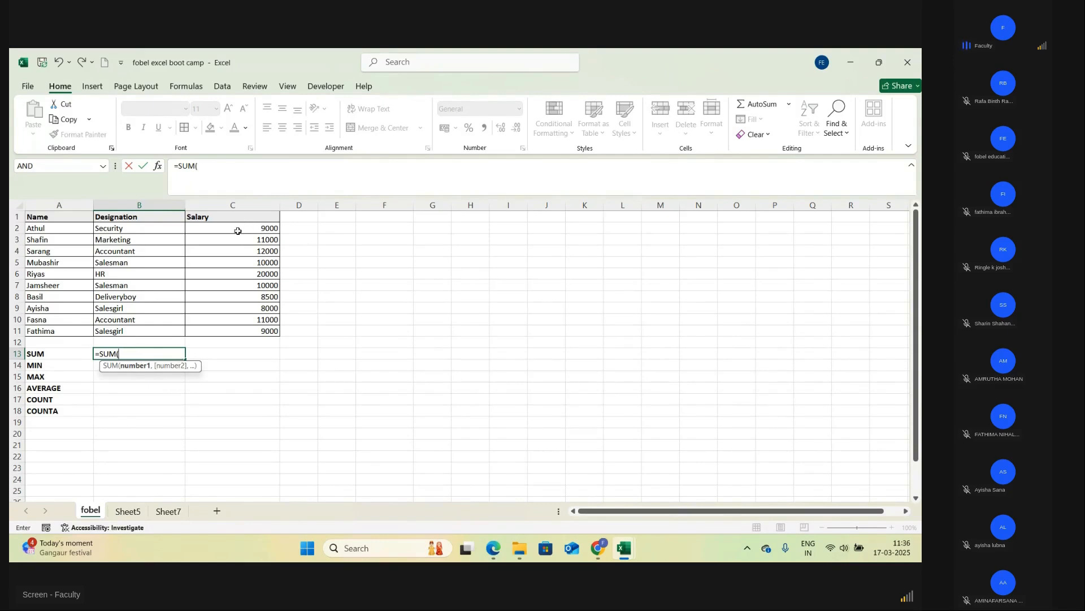
{"action": "left_click_drag", "start_coordinate": [238, 231], "coordinate": [264, 332]}
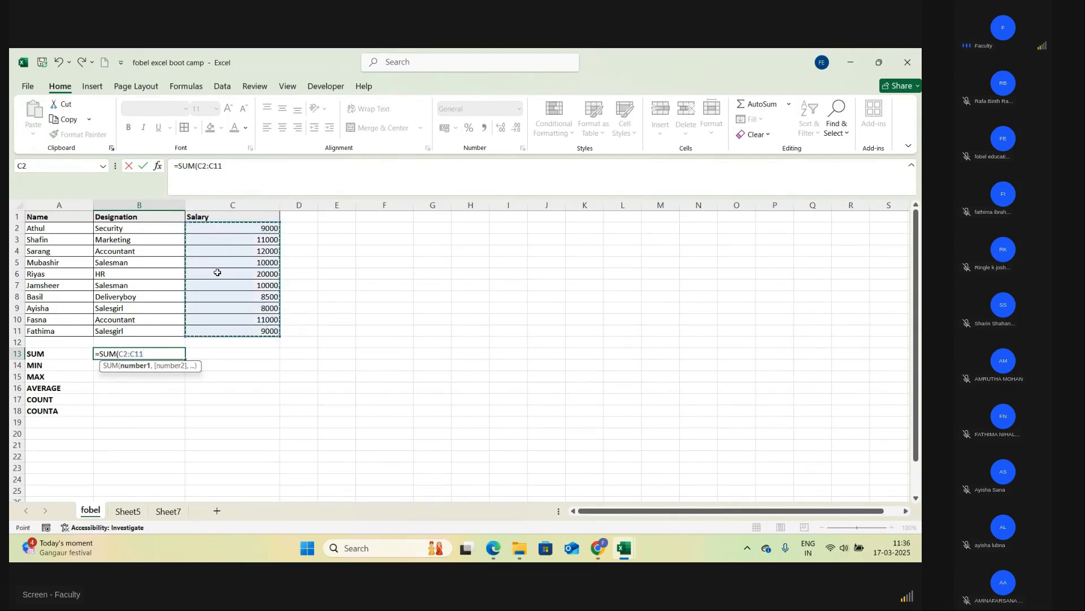
{"action": "type", "text": ")"}
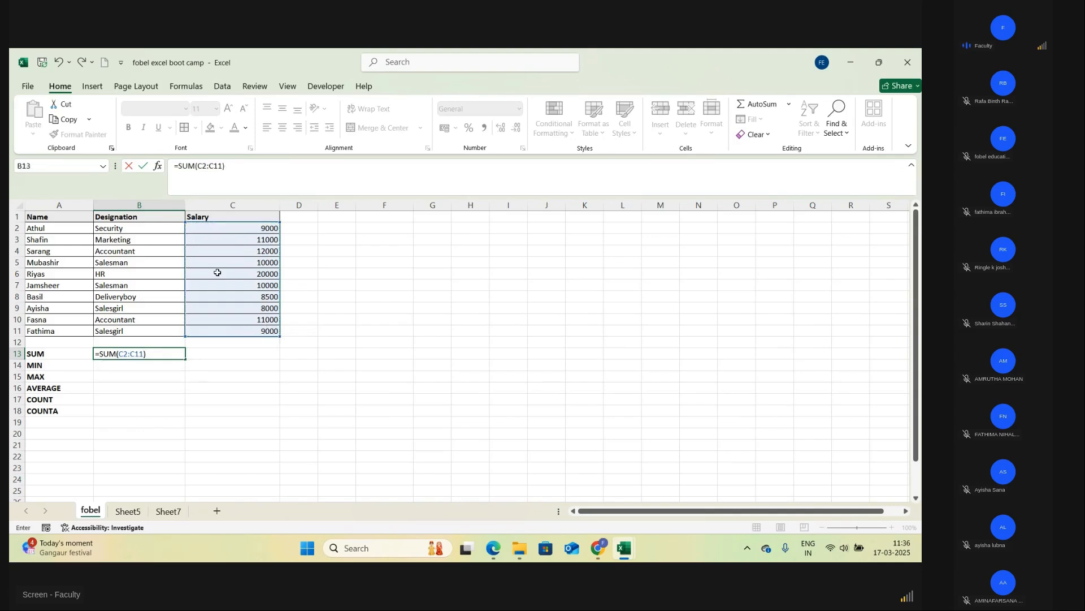
{"action": "key", "text": "Return"}
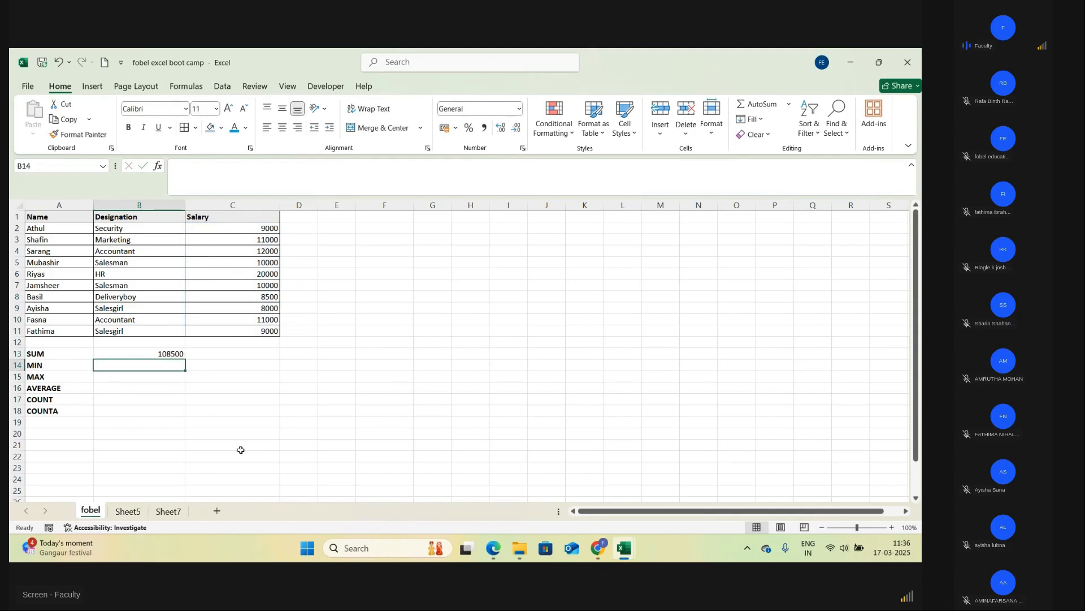
- Insert an AutoSum Sum formula in cell C13 over range C2:C12
{"action": "left_click", "coordinate": [248, 355]}
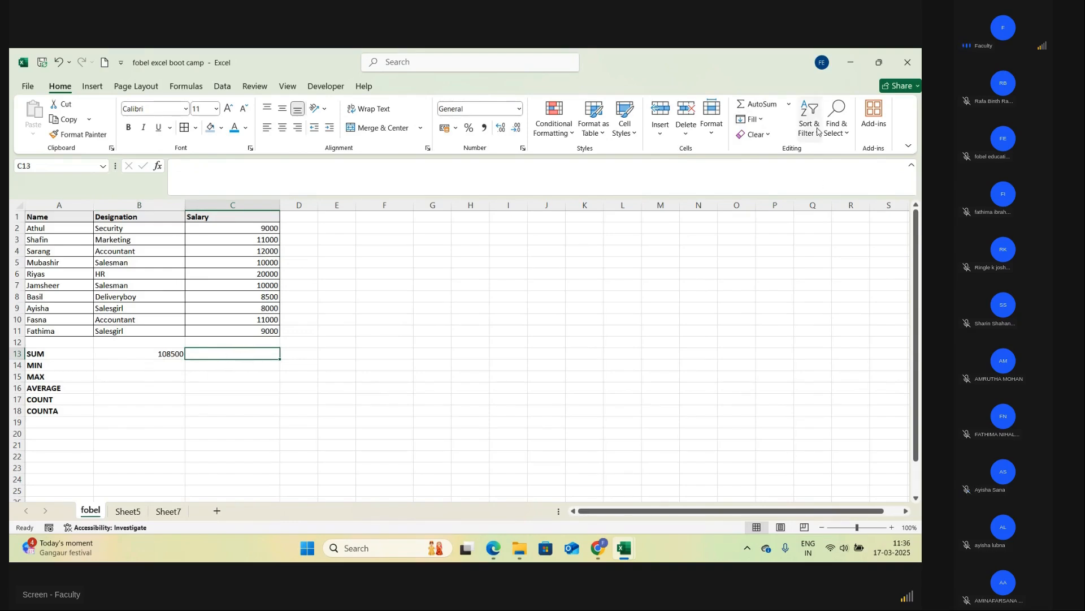
{"action": "left_click", "coordinate": [790, 104]}
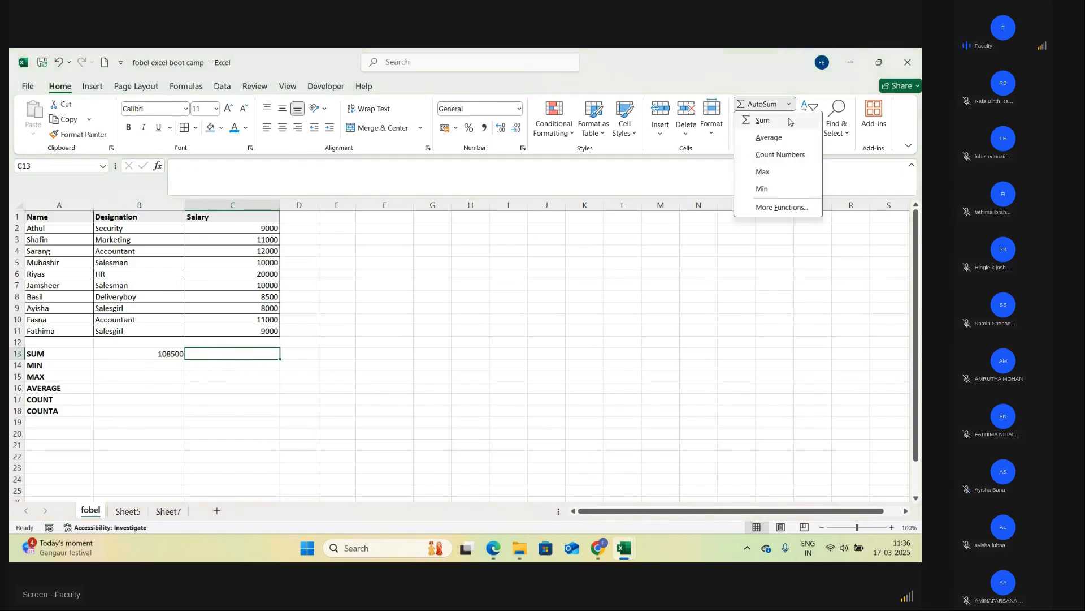
{"action": "left_click", "coordinate": [790, 121]}
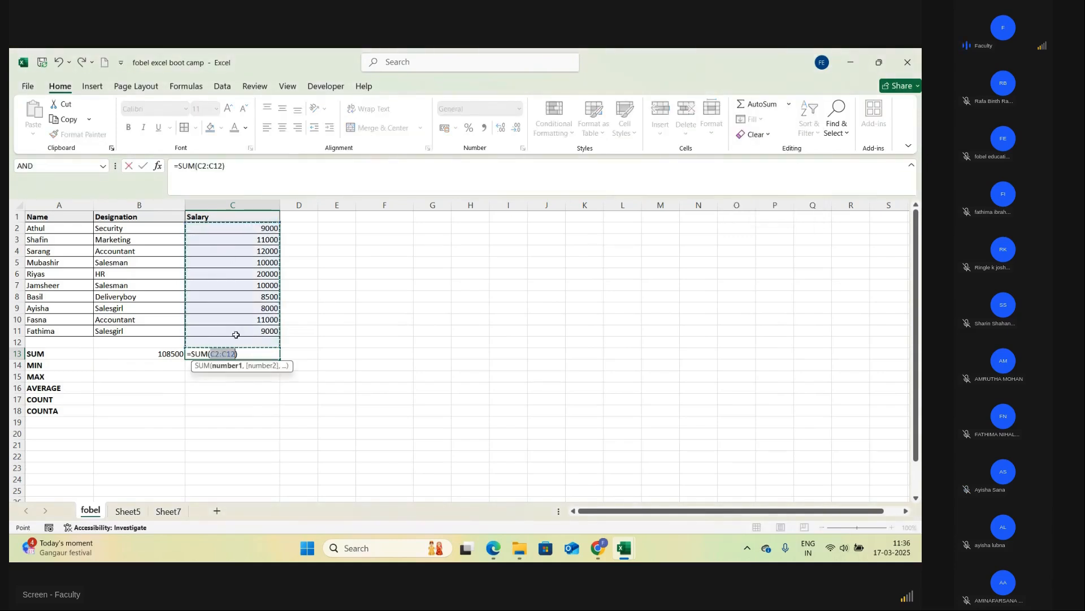
{"action": "mouse_move", "coordinate": [214, 222]}
{"action": "left_mouse_down"}
{"action": "mouse_move", "coordinate": [223, 241]}
{"action": "mouse_move", "coordinate": [223, 229]}
{"action": "left_mouse_up"}
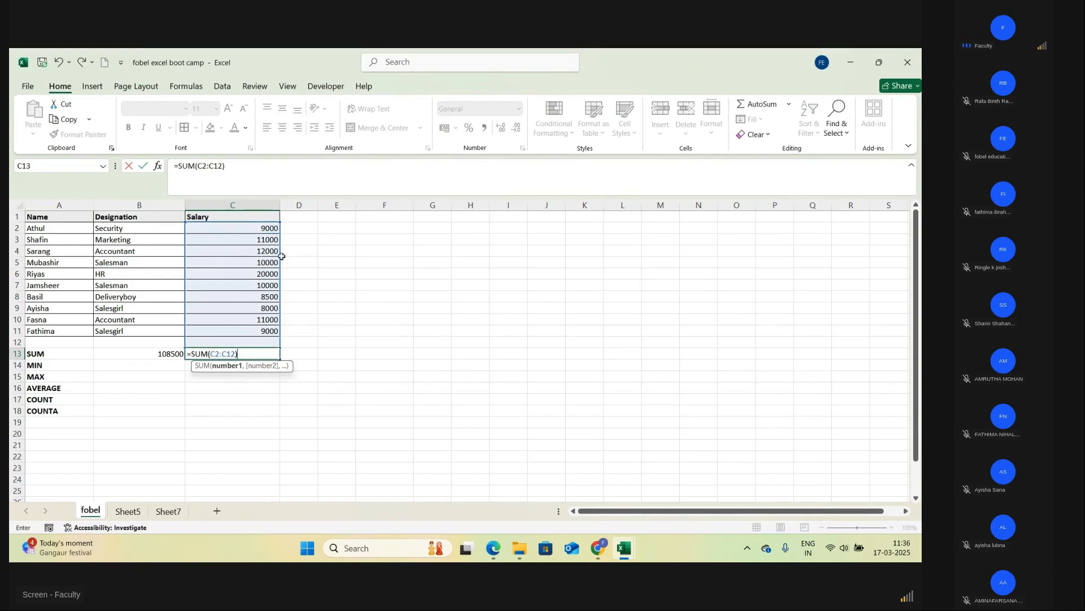
{"action": "key", "text": "Return"}
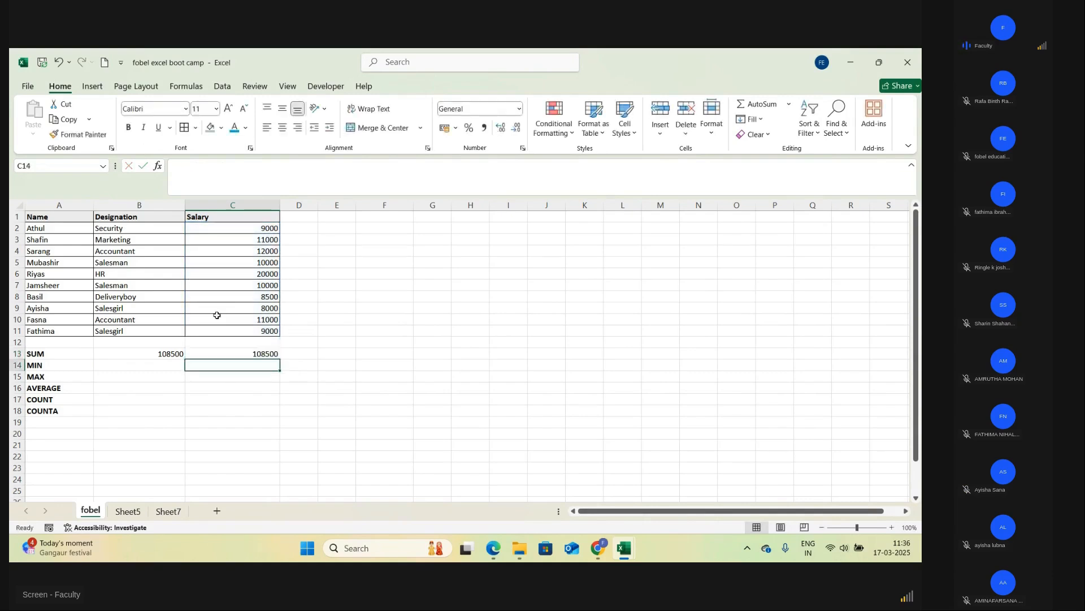
- Enter the formula =MIN(C2:C11) in cell B14 to find the lowest salary
{"action": "left_click", "coordinate": [154, 367]}
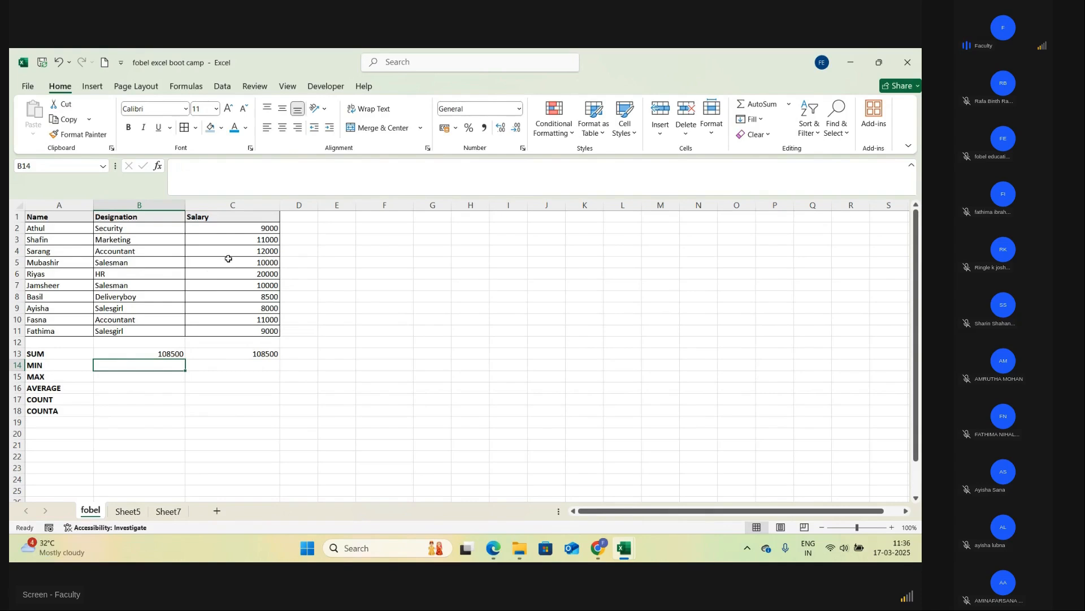
{"action": "type", "text": "="}
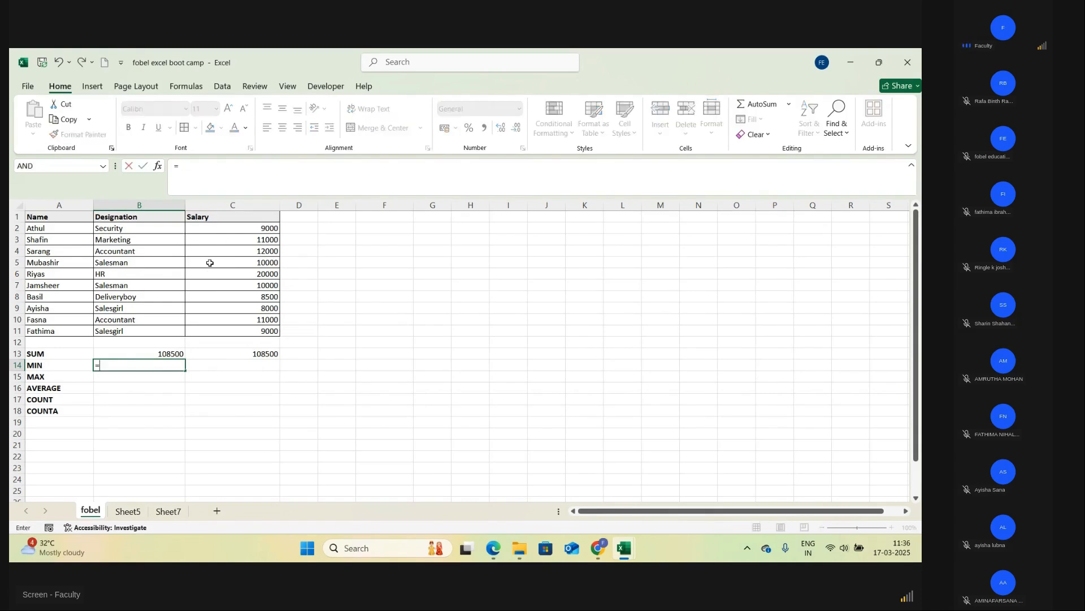
{"action": "type", "text": "M"}
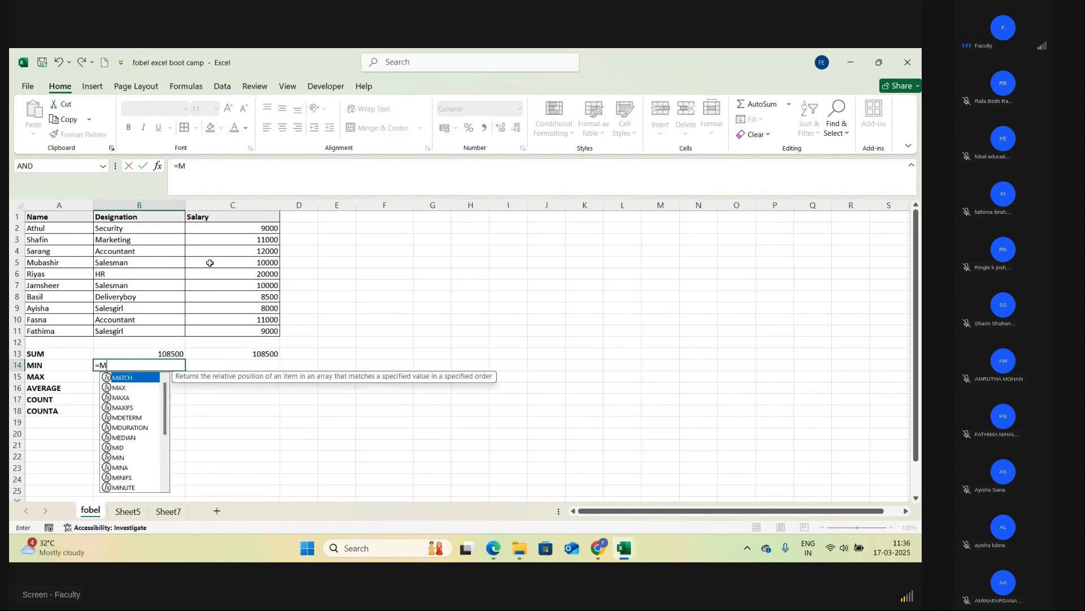
{"action": "type", "text": "IN"}
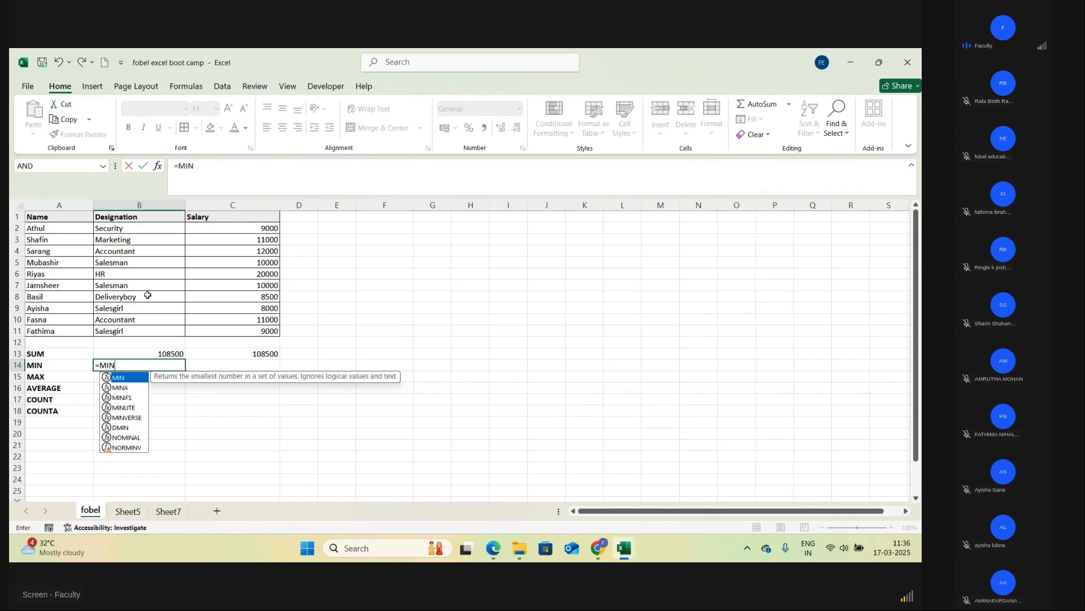
{"action": "double_click", "coordinate": [124, 378]}
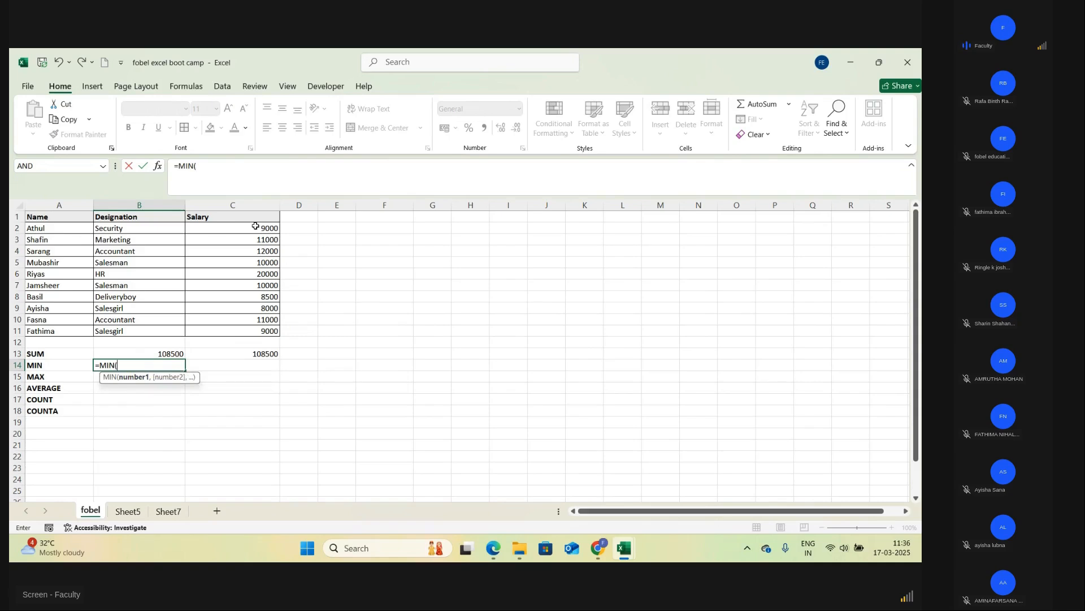
{"action": "left_click_drag", "start_coordinate": [255, 225], "coordinate": [263, 337]}
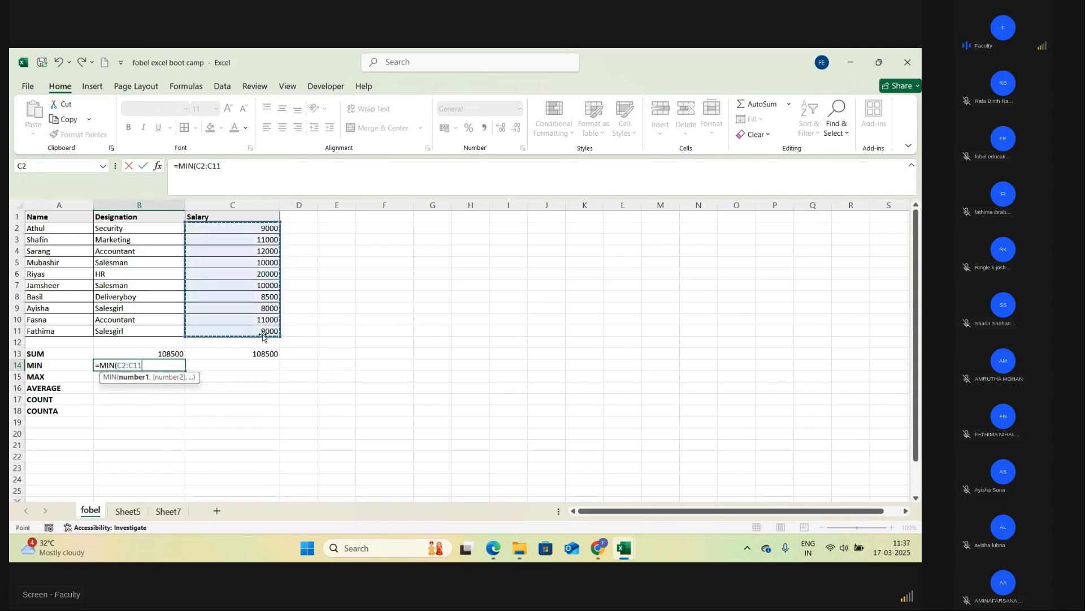
{"action": "type", "text": ")"}
{"action": "key", "text": "Return"}
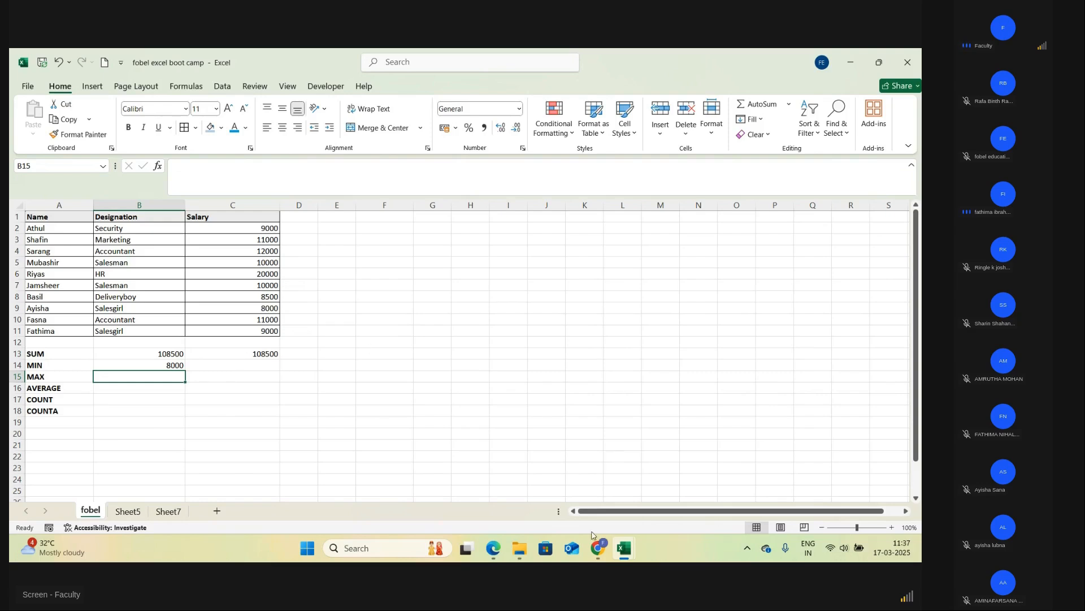
{"action": "mouse_move", "coordinate": [600, 547]}
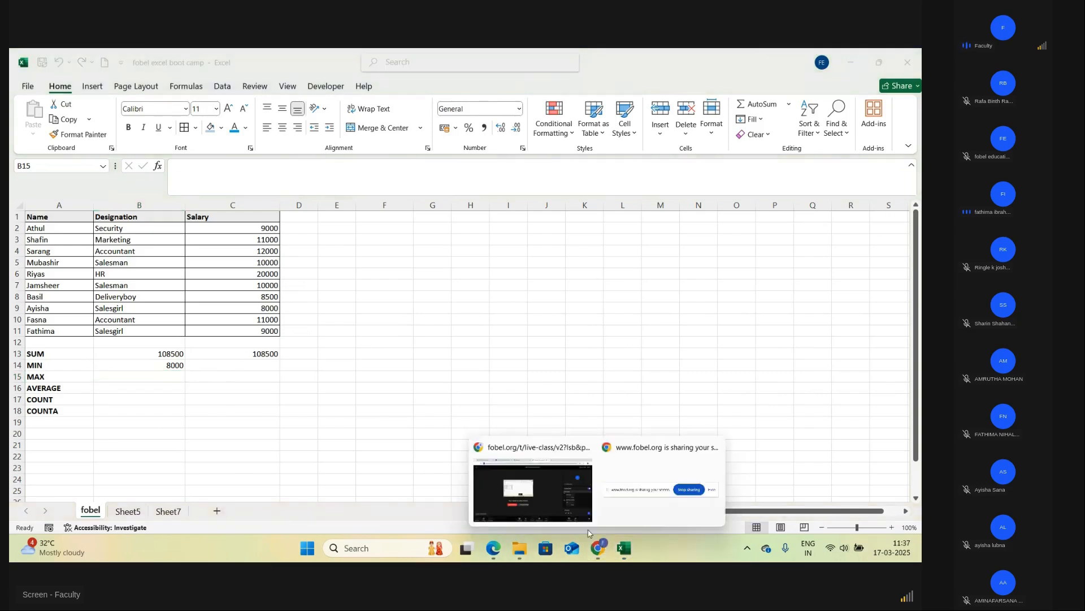
{"action": "left_click", "coordinate": [556, 484]}
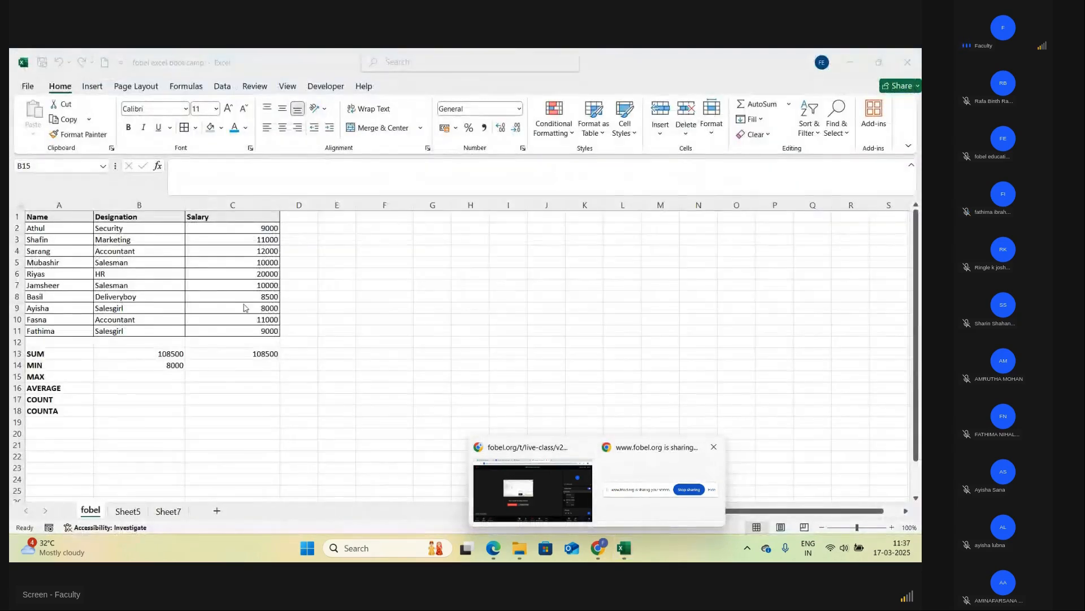
{"action": "left_click", "coordinate": [240, 366]}
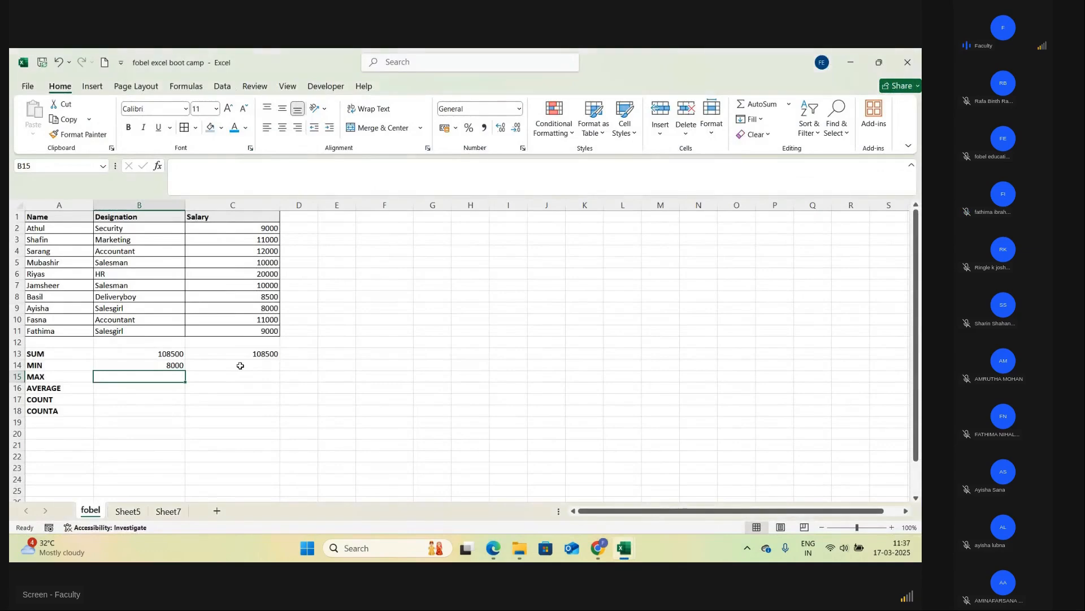
{"action": "left_click", "coordinate": [245, 362]}
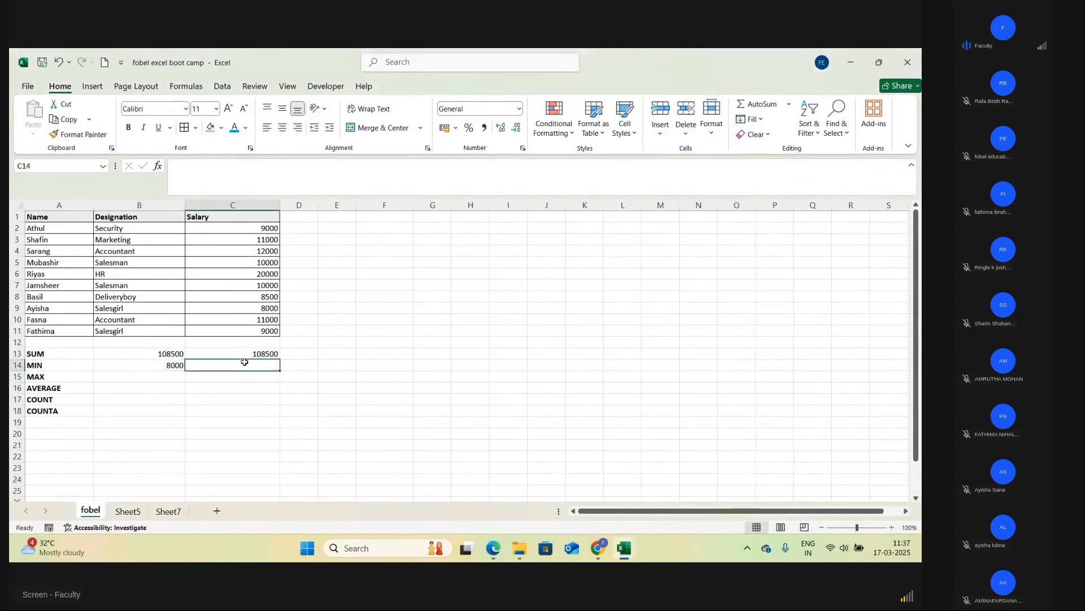
{"action": "type", "text": "="}
{"action": "key", "text": "BackSpace"}
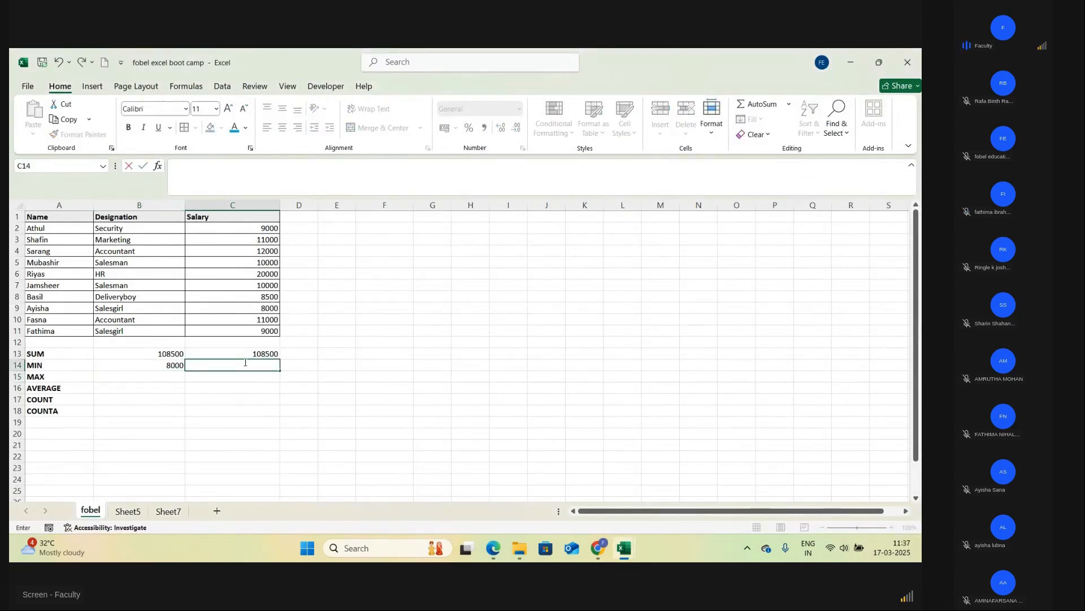
{"action": "left_click", "coordinate": [789, 104]}
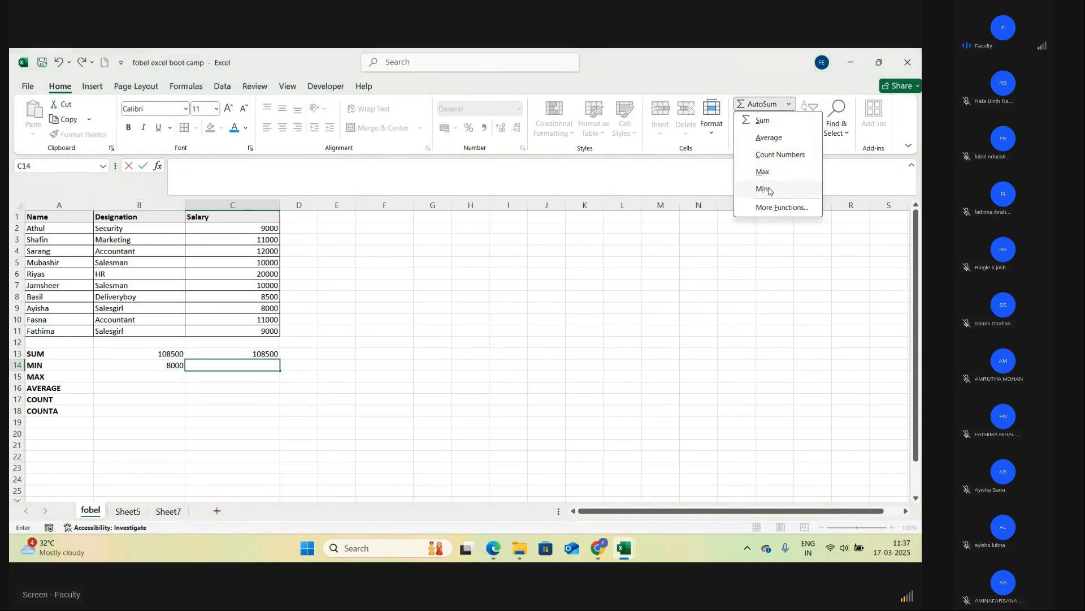
{"action": "key", "text": "Escape"}
{"action": "key", "text": "Escape"}
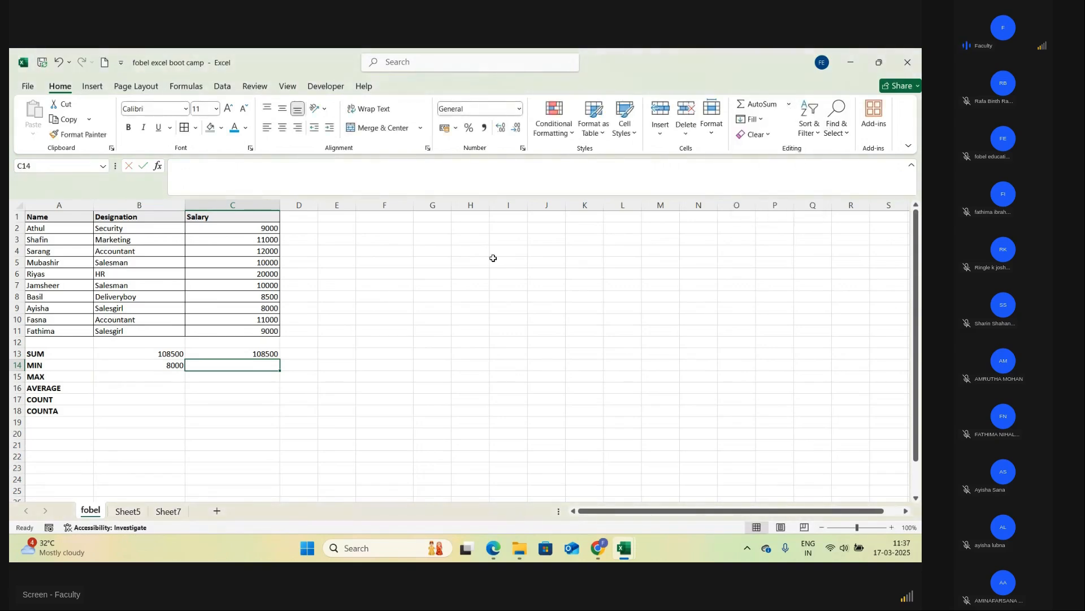
- Insert an AutoSum Min formula in cell C14 and set its range to C2:C11
{"action": "left_click", "coordinate": [789, 104]}
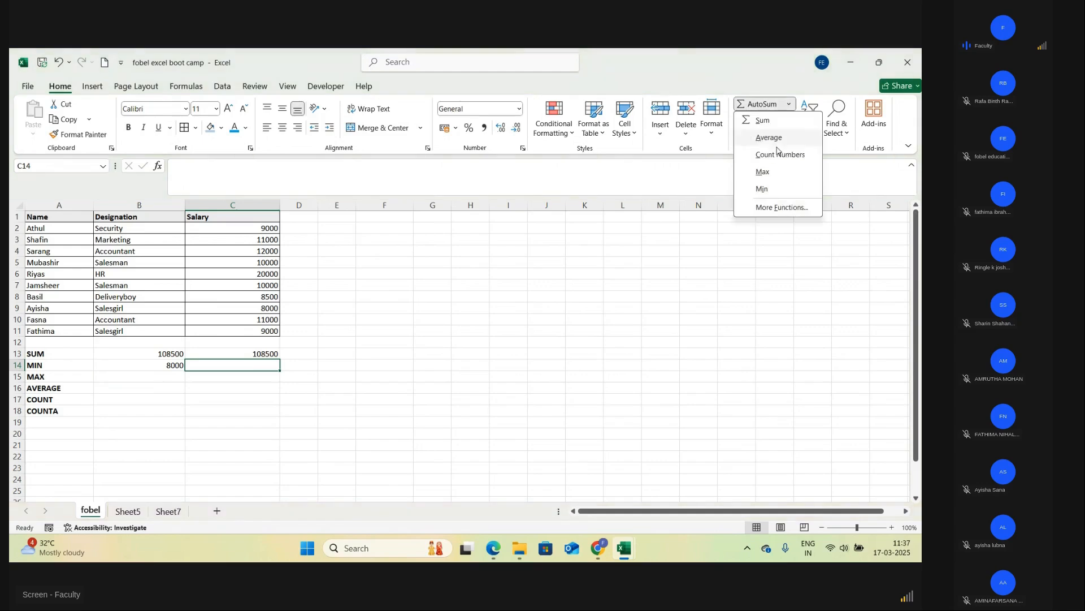
{"action": "left_click", "coordinate": [763, 189]}
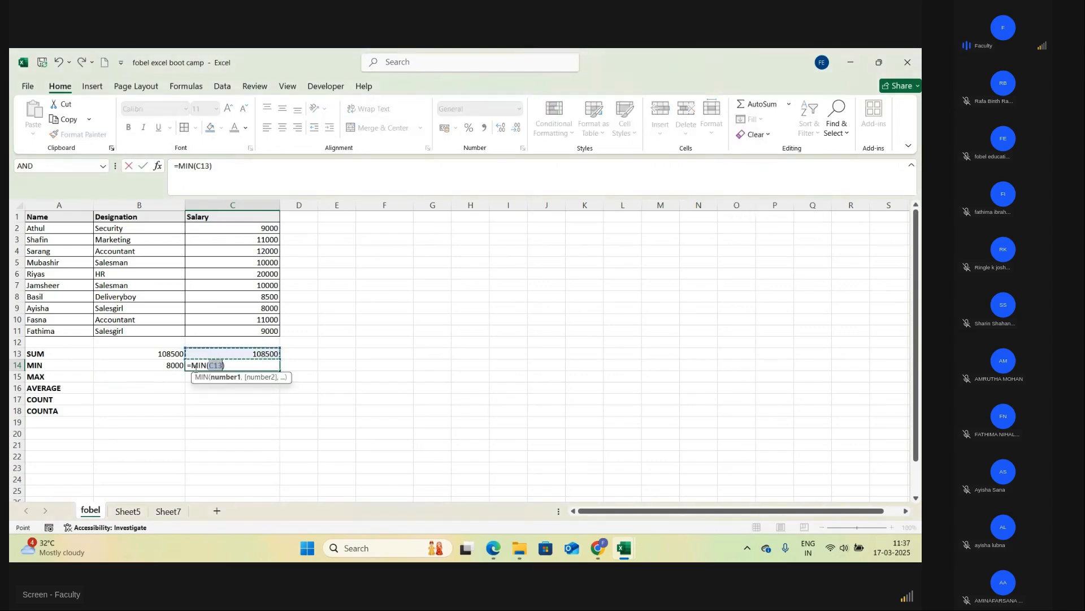
{"action": "left_click", "coordinate": [259, 221]}
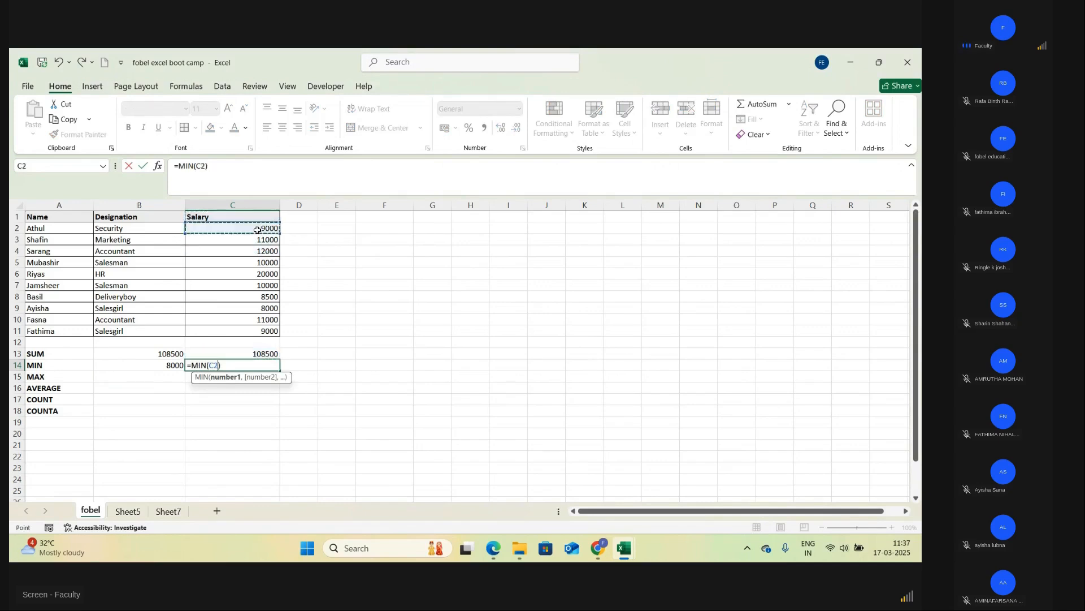
{"action": "mouse_move", "coordinate": [259, 228]}
{"action": "left_mouse_down"}
{"action": "mouse_move", "coordinate": [255, 309]}
{"action": "mouse_move", "coordinate": [271, 337]}
{"action": "left_mouse_up"}
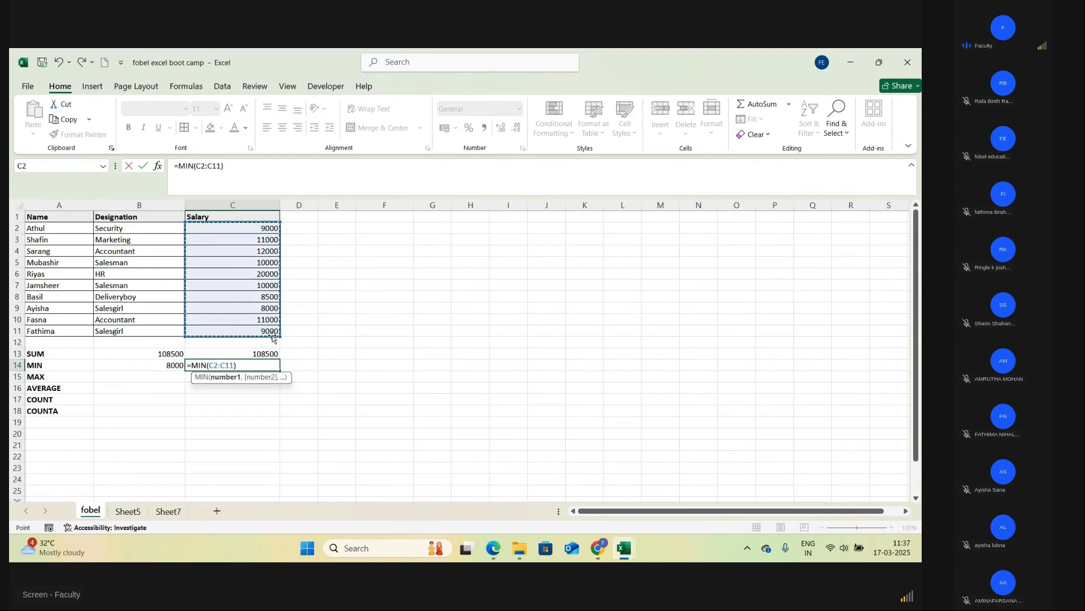
{"action": "key", "text": "Return"}
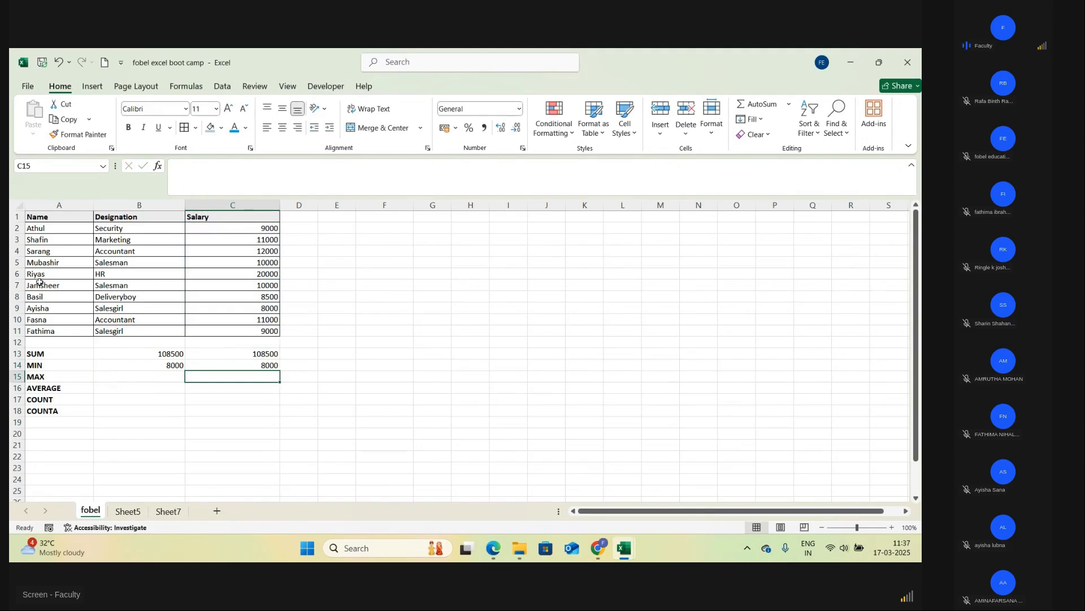
- Enter the formula =MAX(C2:C11) in cell B15 to find the highest salary
{"action": "left_click", "coordinate": [169, 378]}
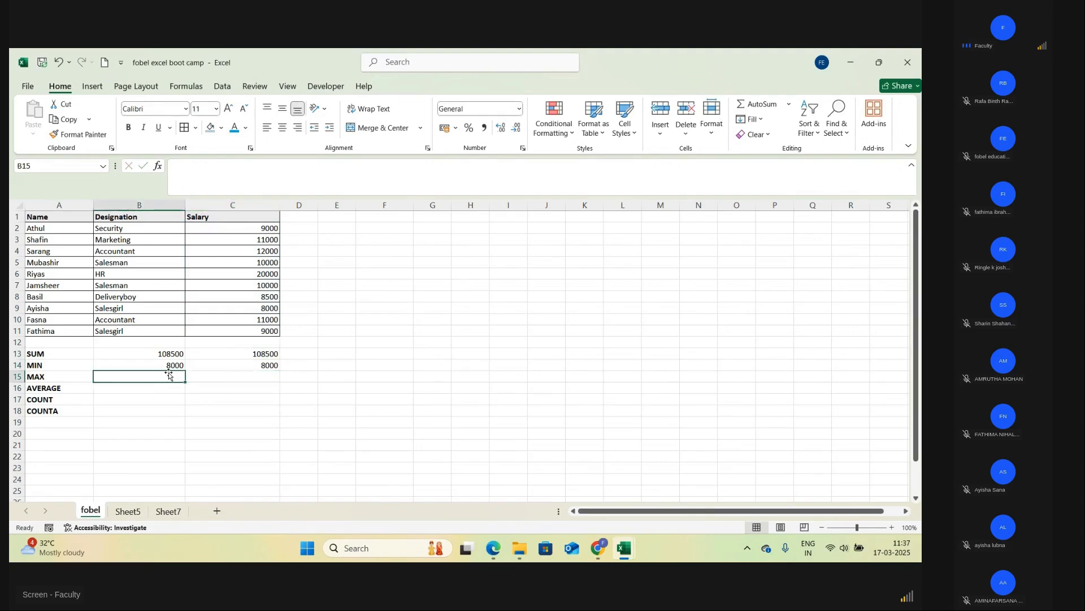
{"action": "type", "text": "="}
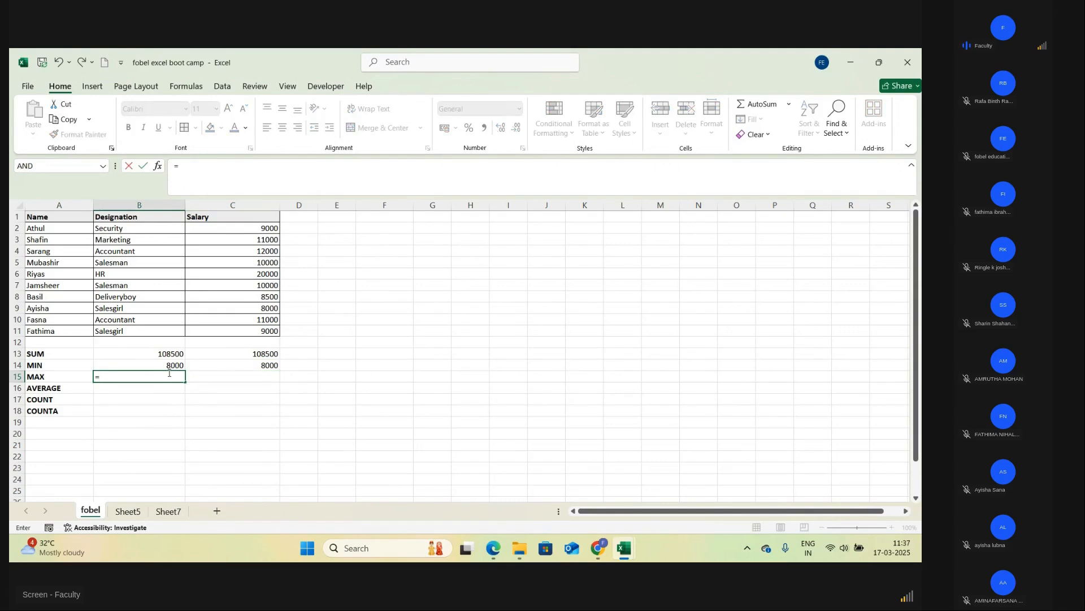
{"action": "type", "text": "MAX"}
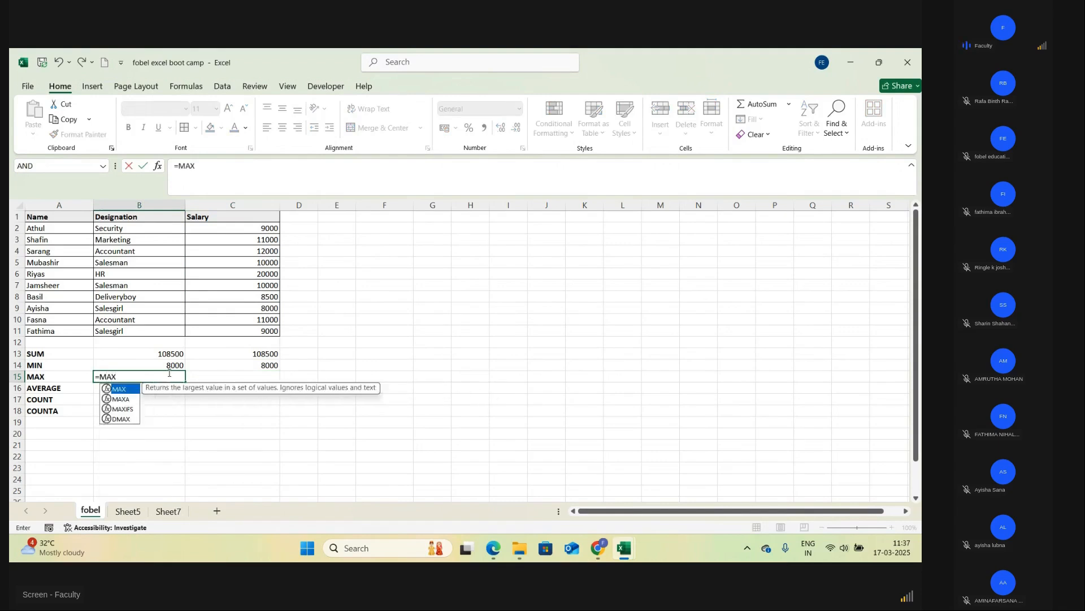
{"action": "double_click", "coordinate": [127, 390]}
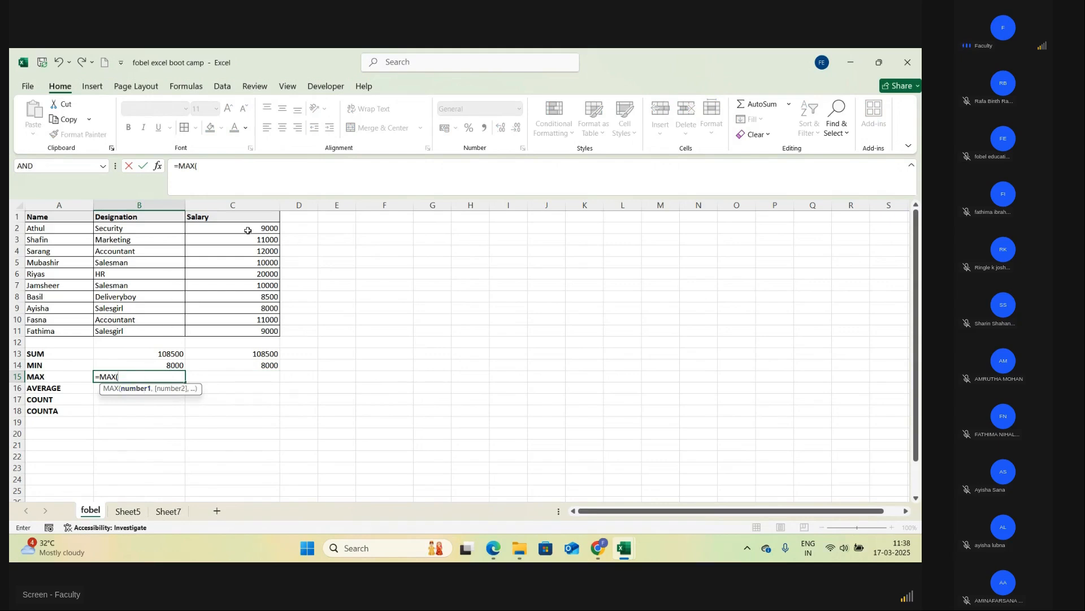
{"action": "left_click_drag", "start_coordinate": [248, 230], "coordinate": [271, 337]}
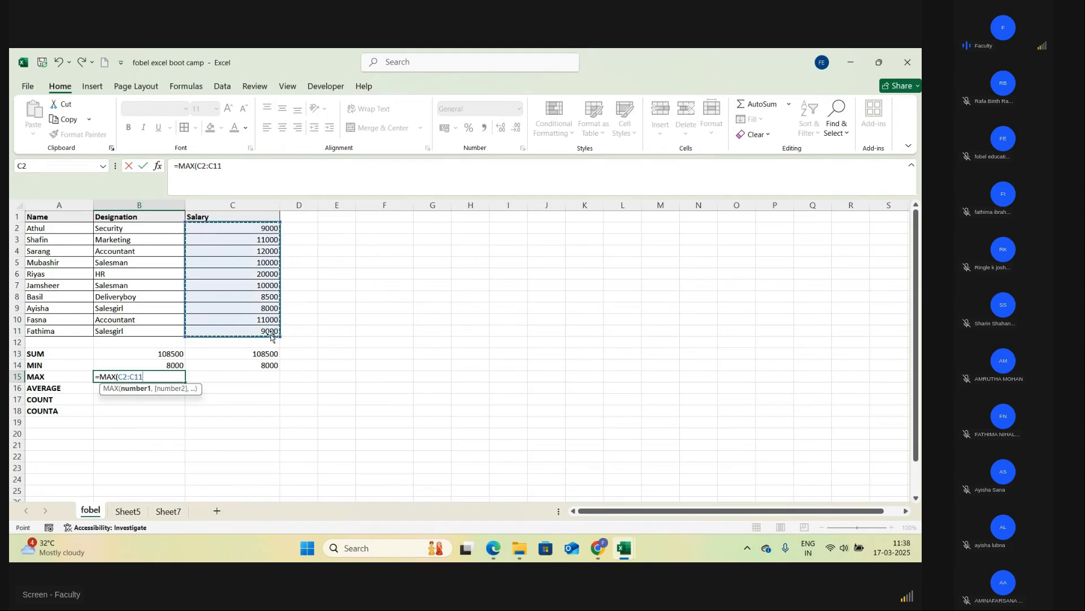
{"action": "type", "text": ")"}
{"action": "key", "text": "Return"}
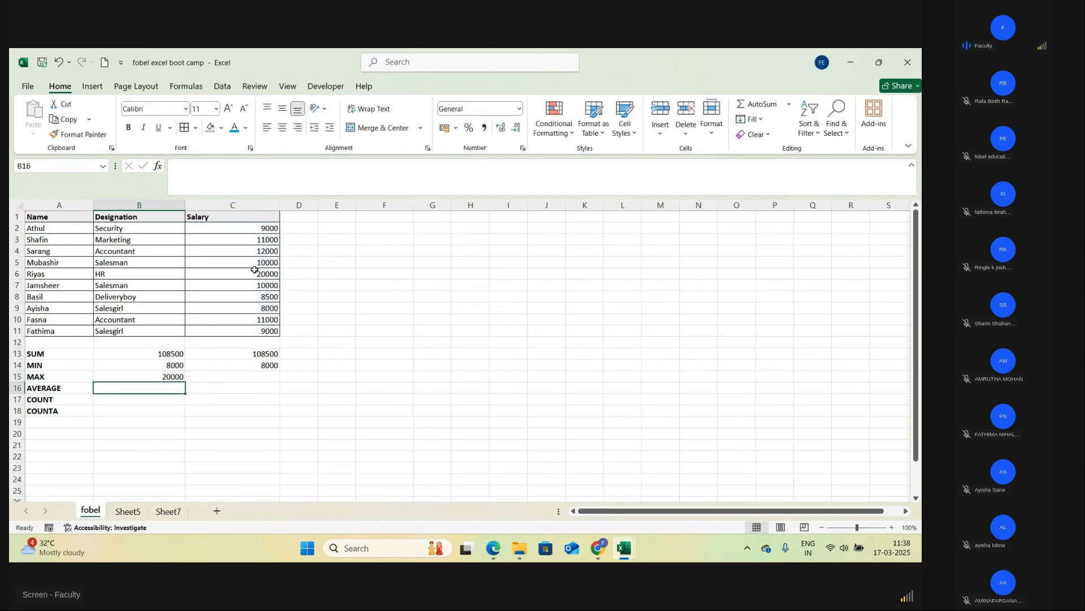
- Insert an AutoSum Max formula in cell C15 and set its range to C2:C11
{"action": "left_click", "coordinate": [261, 376]}
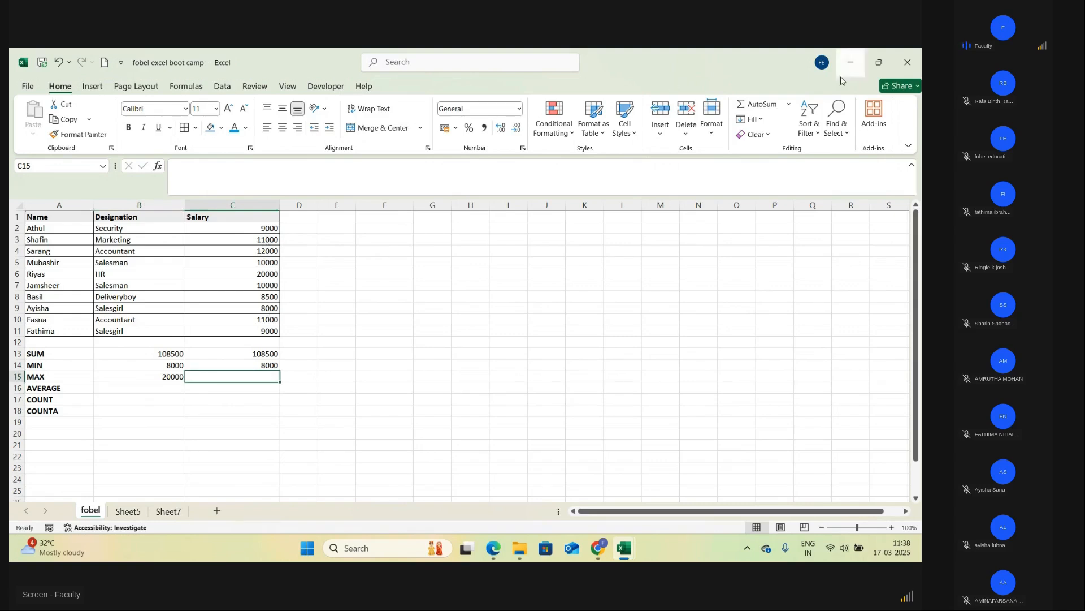
{"action": "left_click", "coordinate": [789, 104]}
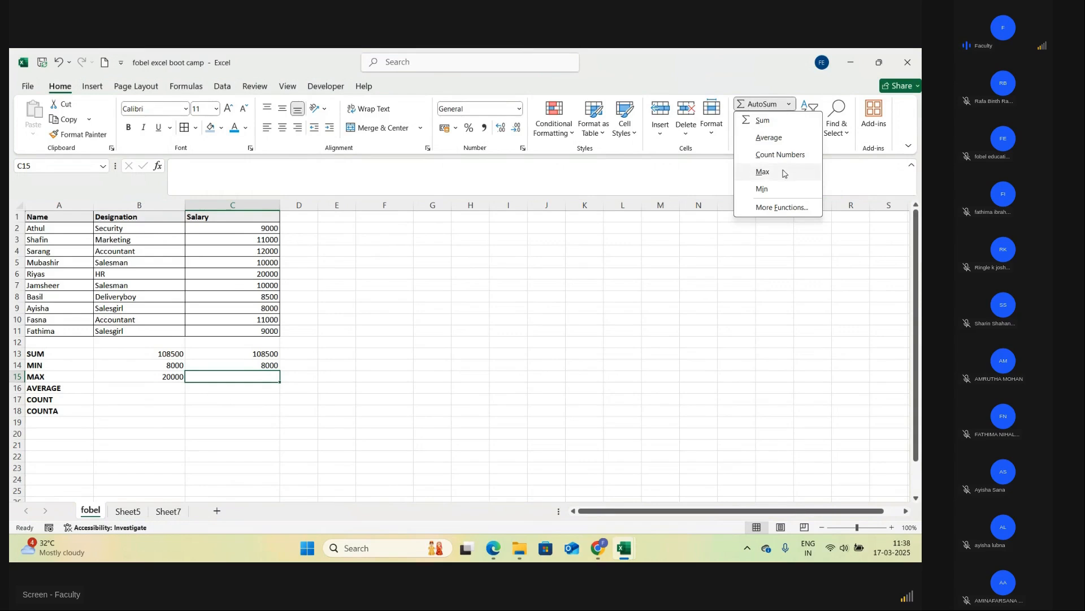
{"action": "left_click", "coordinate": [763, 172]}
{"action": "left_click_drag", "start_coordinate": [247, 230], "coordinate": [251, 331]}
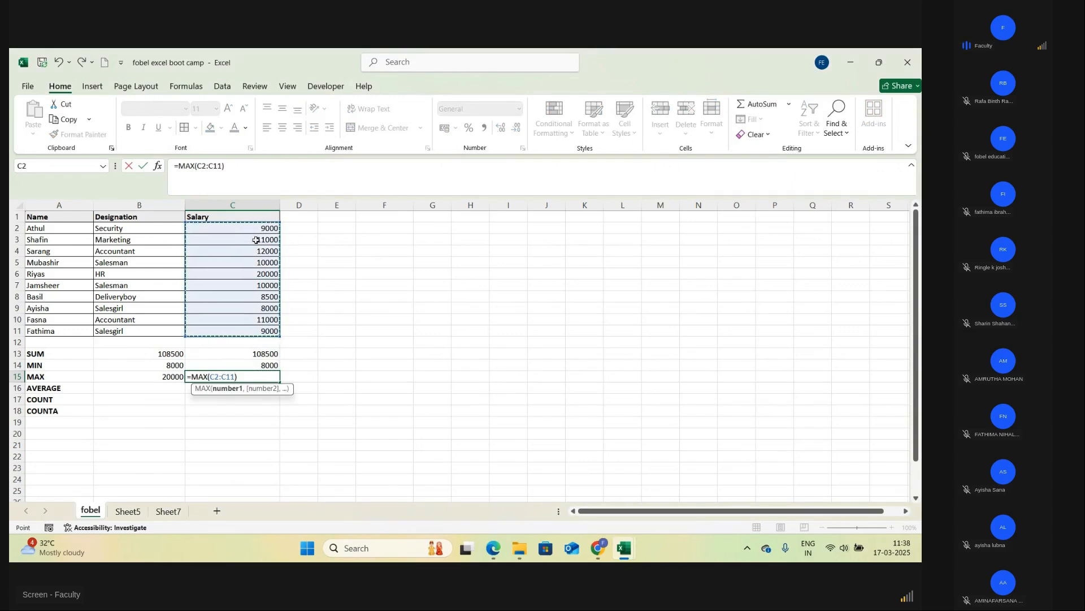
{"action": "key", "text": "Return"}
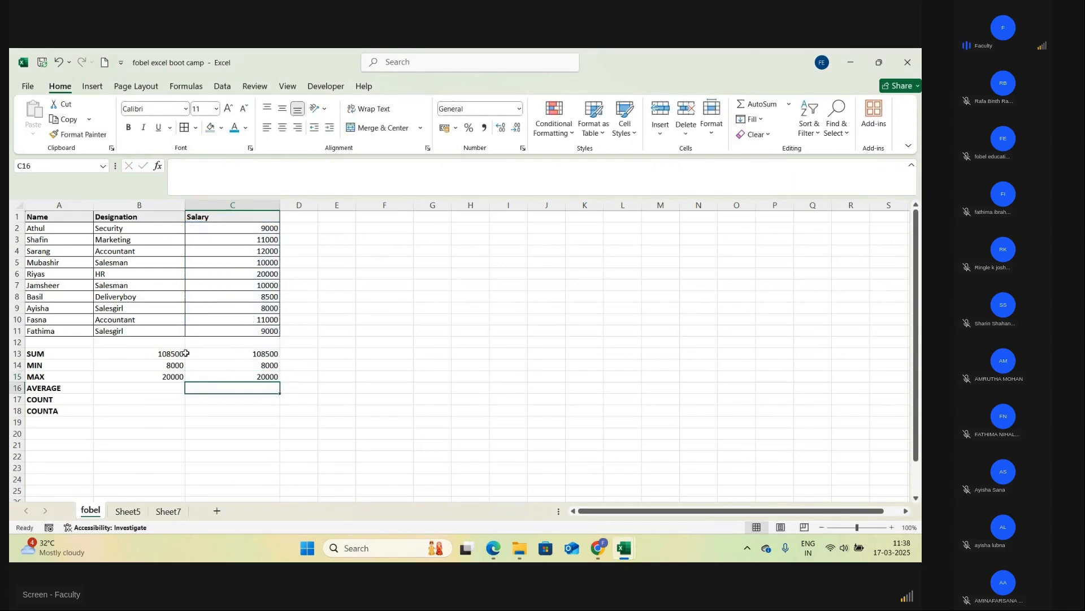
- Enter an AVERAGE formula over the salaries in C2:C11 in cell B16
{"action": "left_click", "coordinate": [150, 391]}
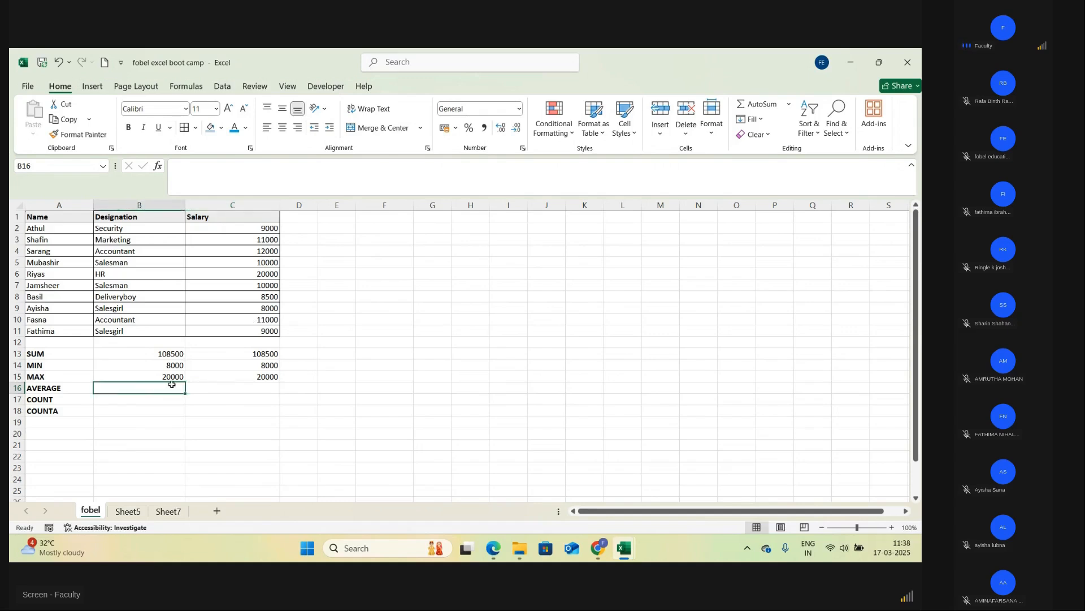
{"action": "type", "text": "="}
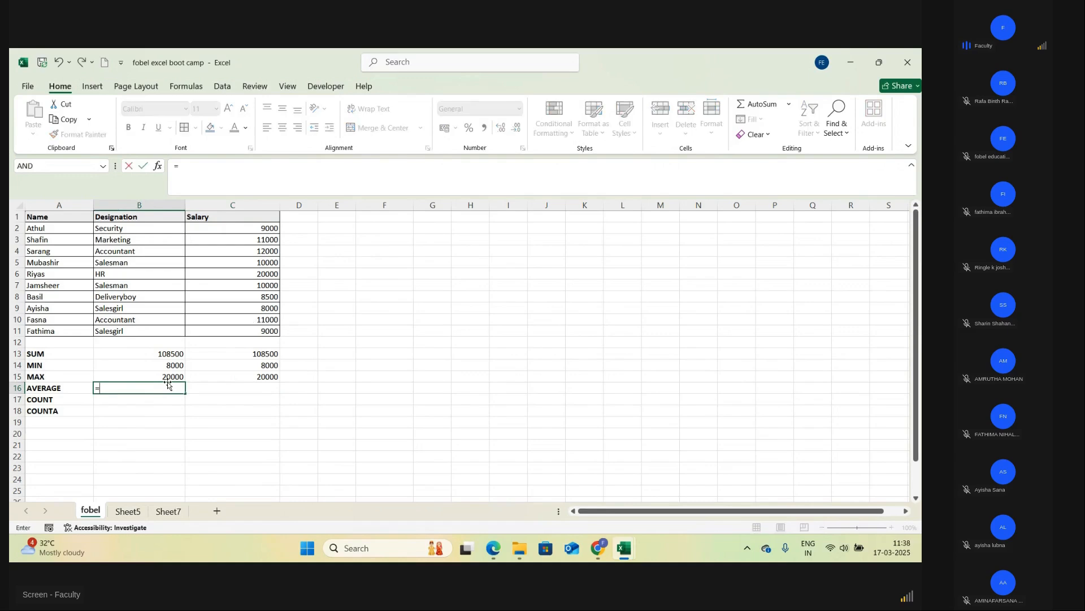
{"action": "type", "text": "A"}
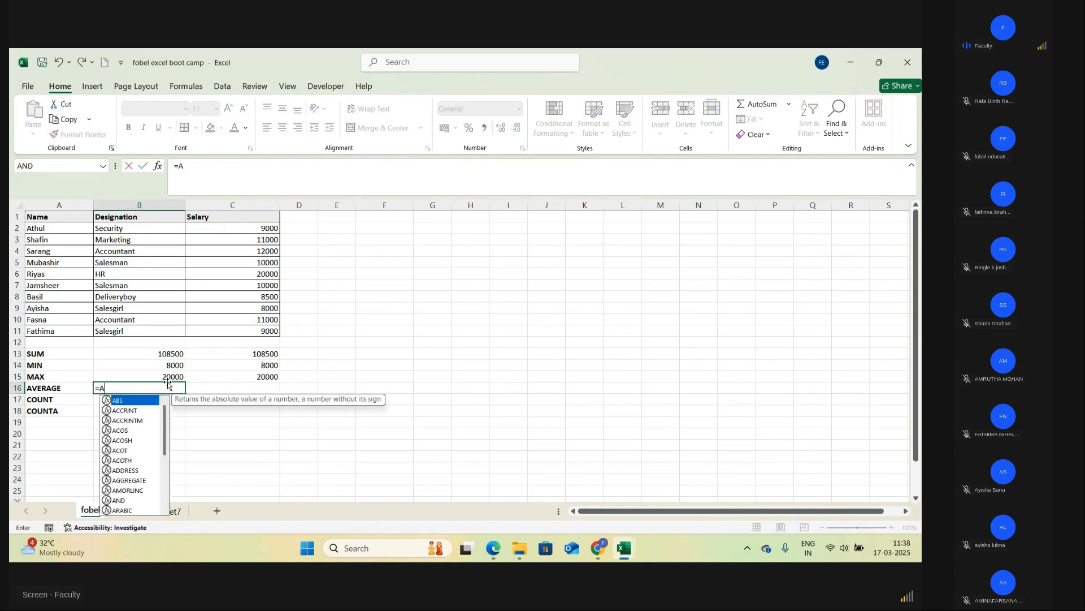
{"action": "type", "text": "VER"}
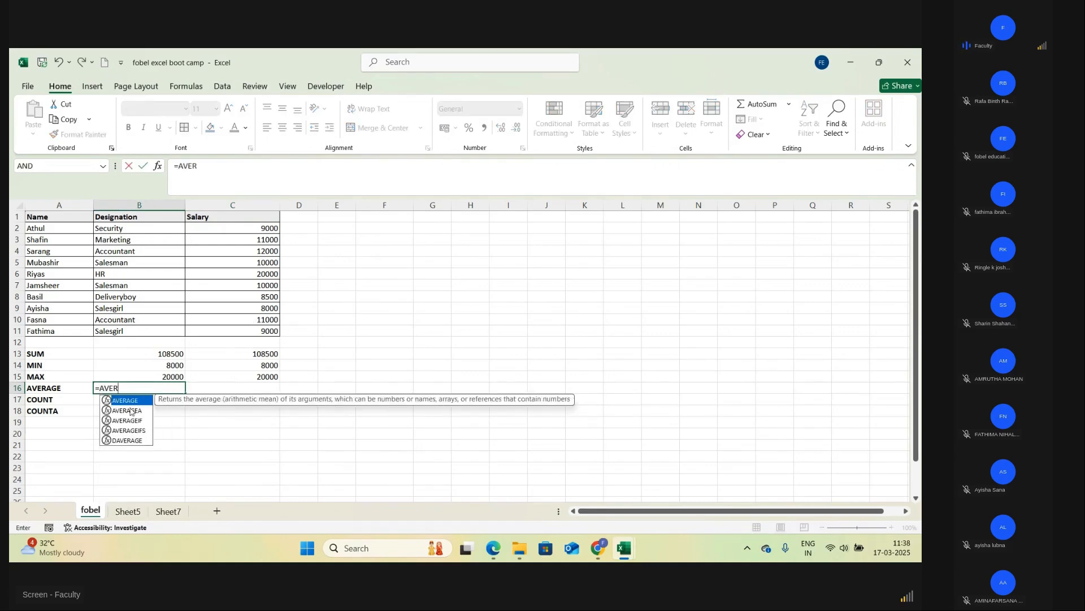
{"action": "double_click", "coordinate": [139, 404]}
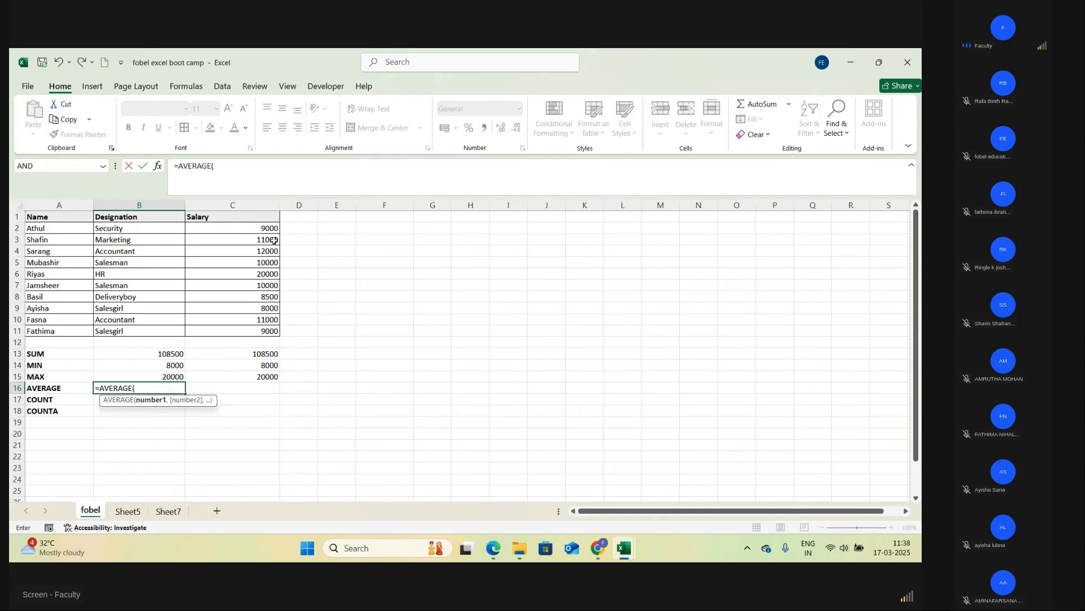
{"action": "left_click_drag", "start_coordinate": [272, 228], "coordinate": [261, 328]}
{"action": "key", "text": "Return"}
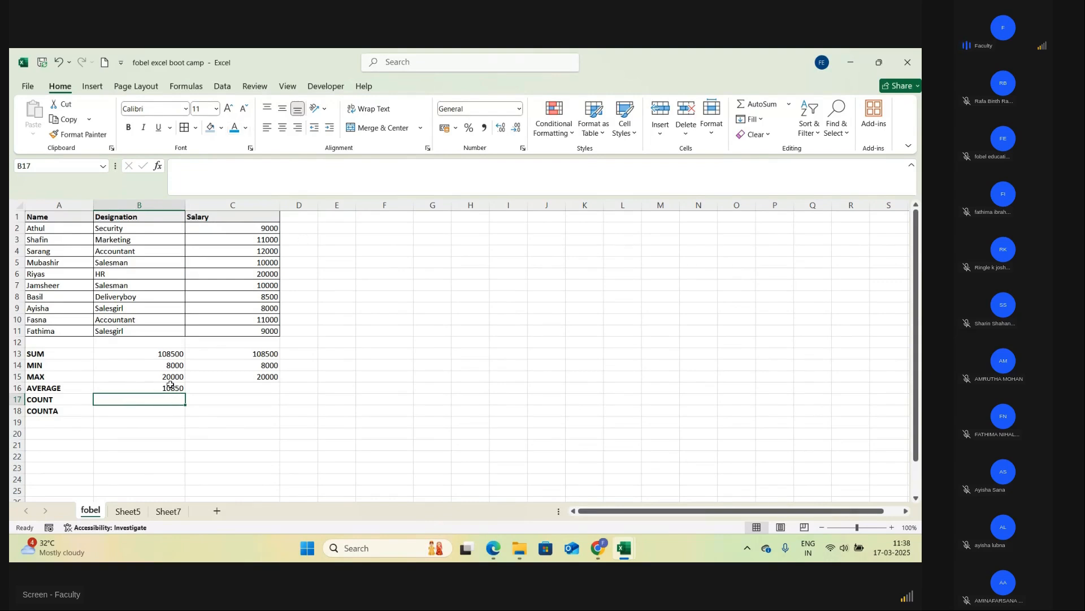
- Enter the formula =COUNT(C2:C11) in cell B17 to count the salary entries
{"action": "type", "text": "=COUNT"}
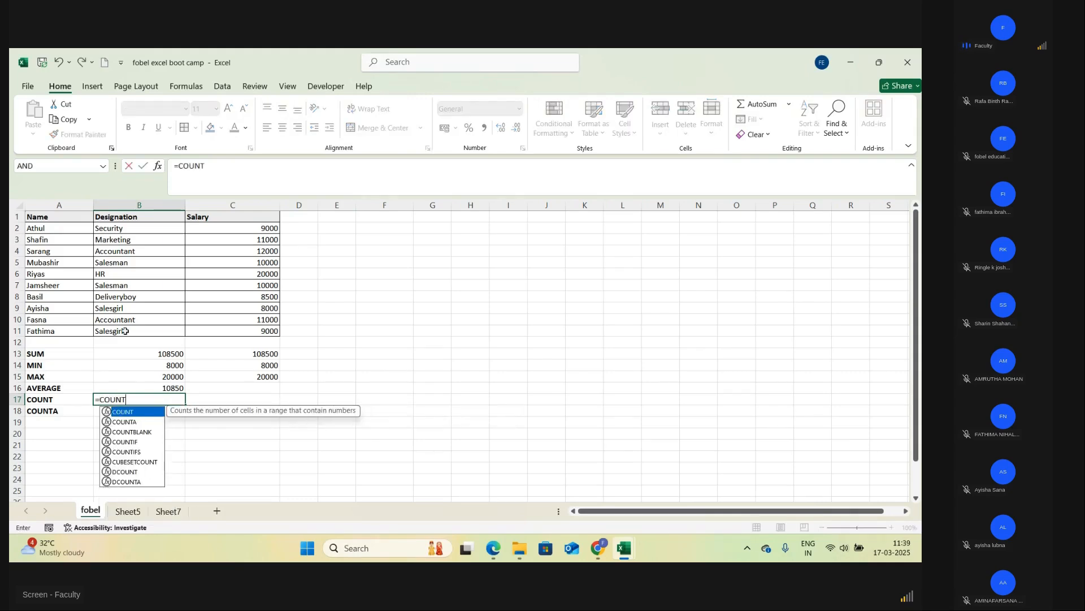
{"action": "type", "text": "("}
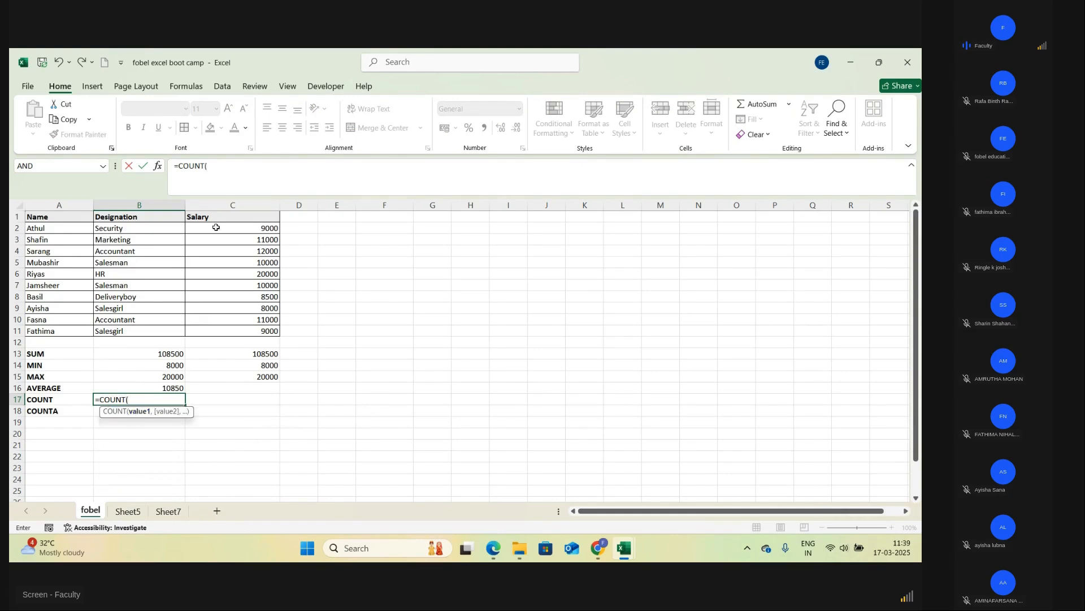
{"action": "left_click_drag", "start_coordinate": [243, 229], "coordinate": [251, 326]}
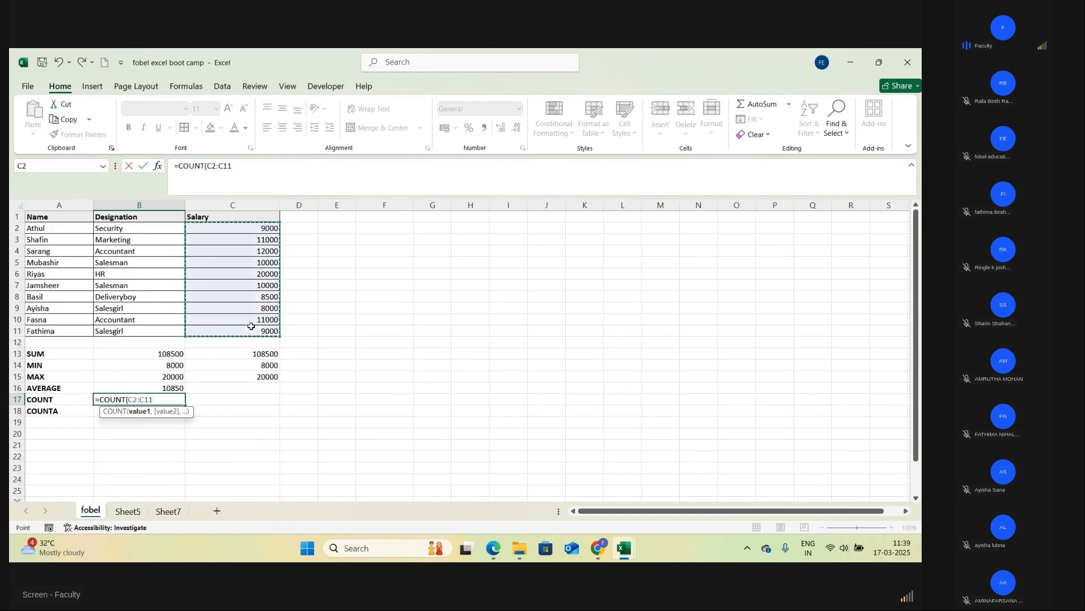
{"action": "type", "text": ")"}
{"action": "key", "text": "Return"}
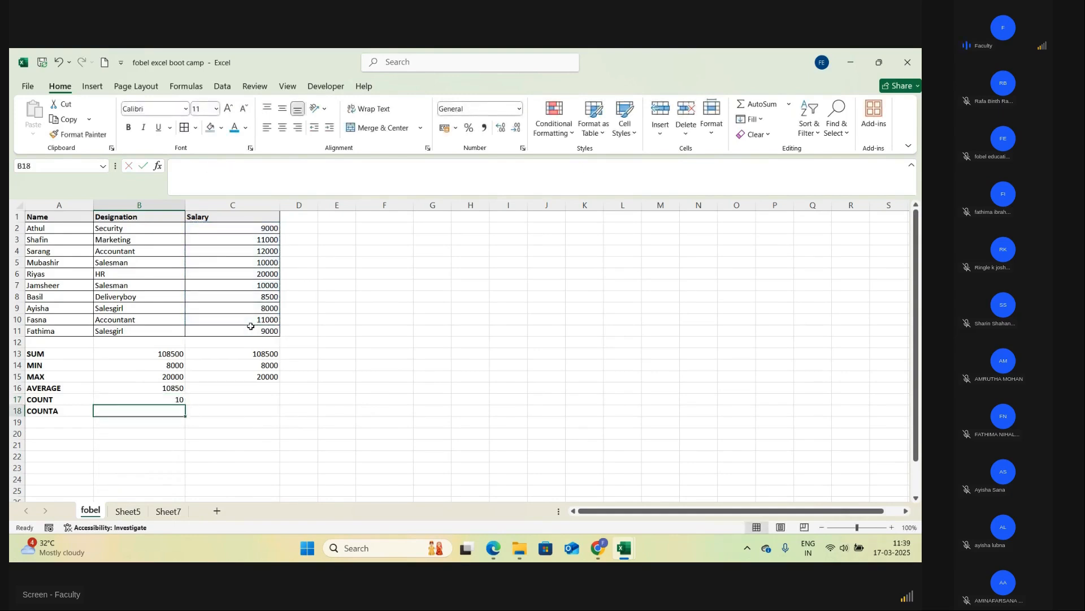
- Replace the formula in cell B17 with a COUNT over the whole table A1:C11, headers included
{"action": "left_click", "coordinate": [162, 398]}
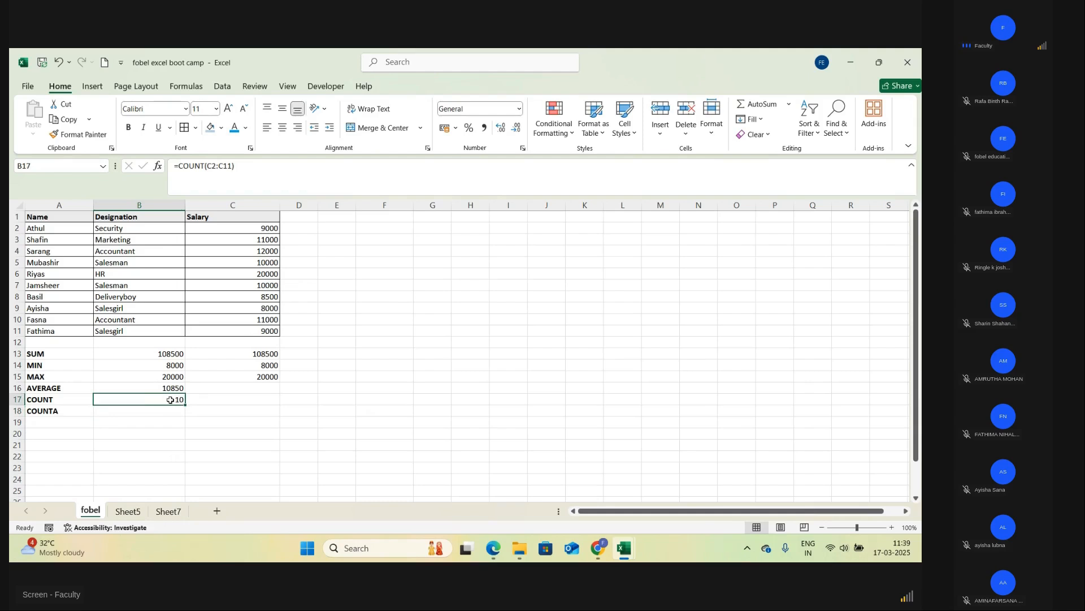
{"action": "key", "text": "BackSpace"}
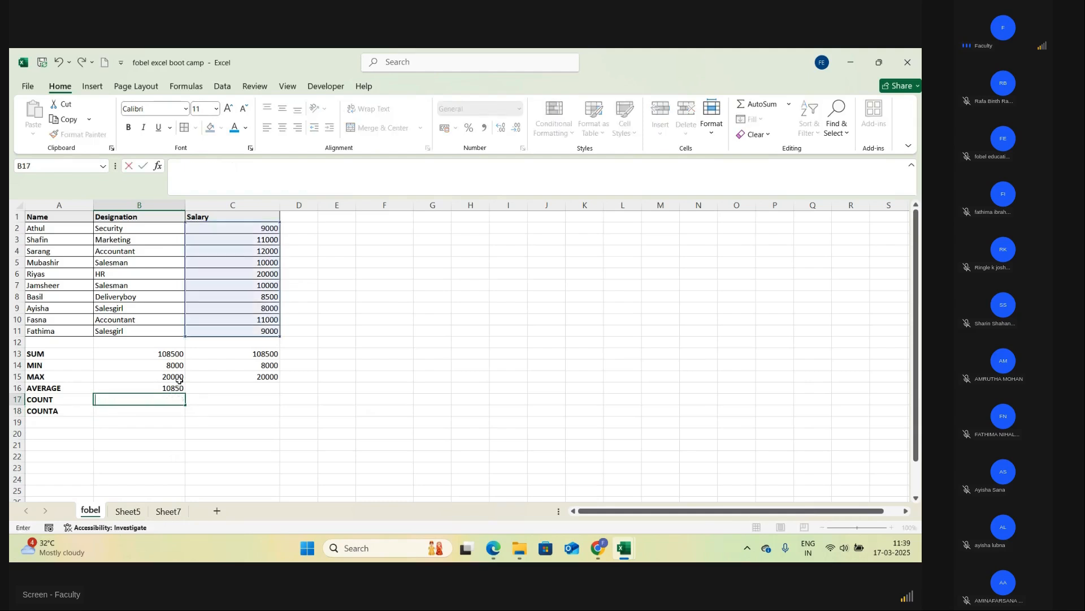
{"action": "type", "text": "=C"}
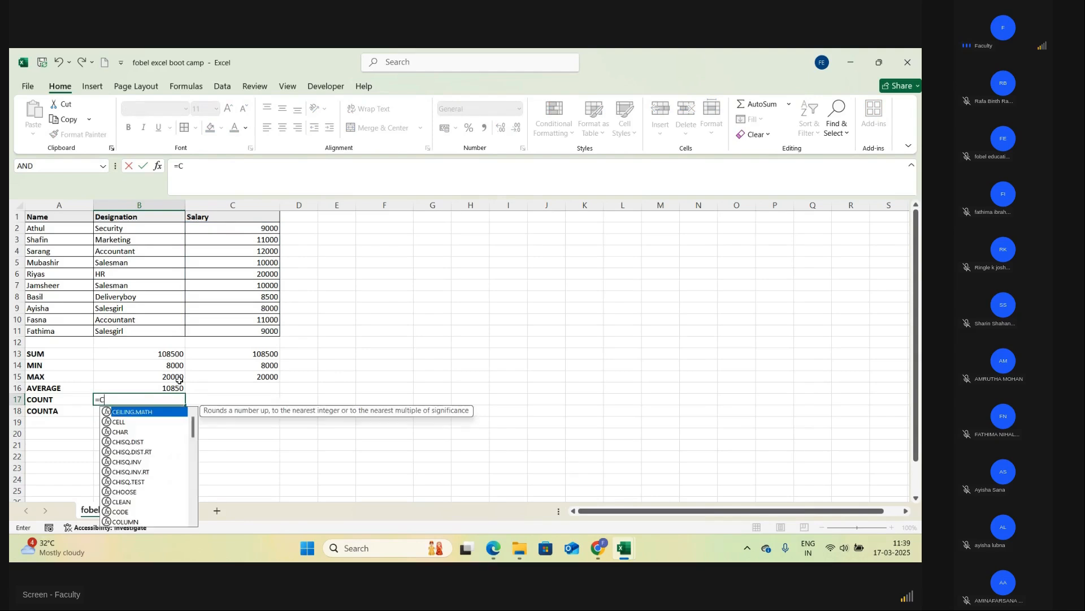
{"action": "type", "text": "OUN"}
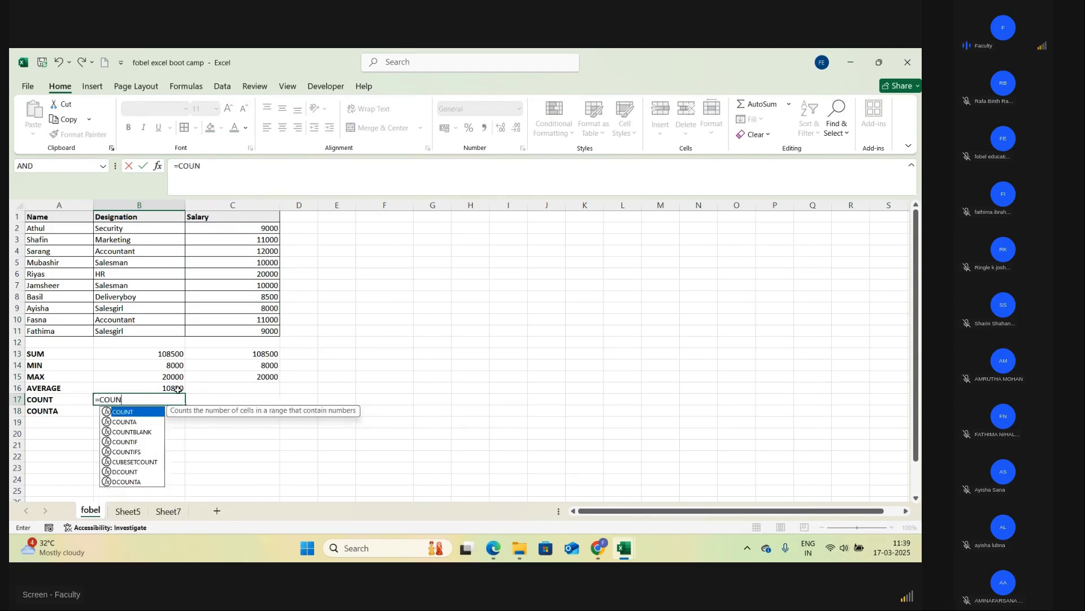
{"action": "double_click", "coordinate": [143, 411]}
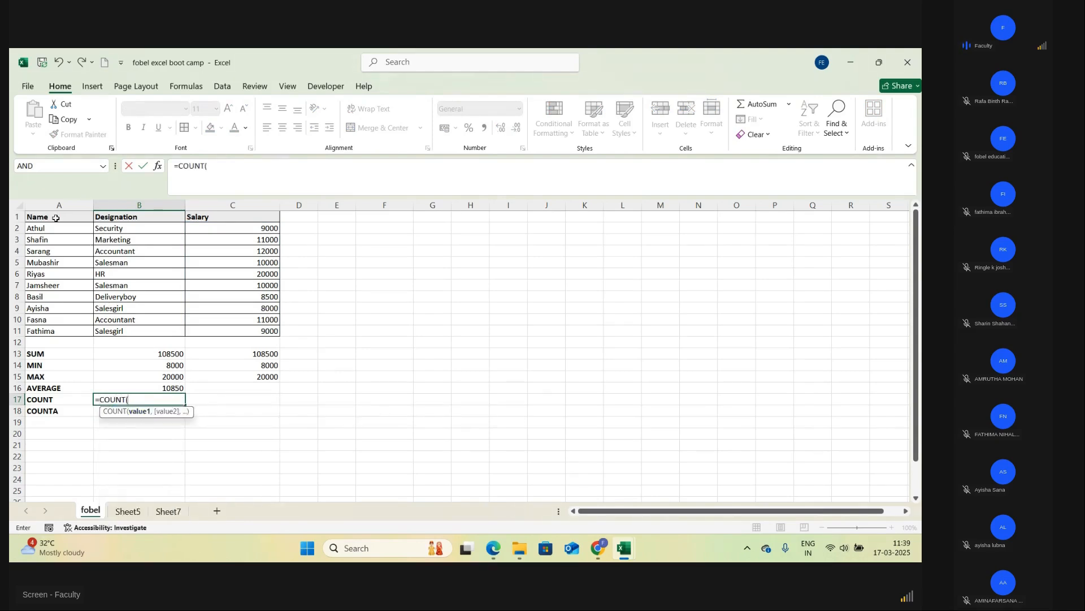
{"action": "left_click_drag", "start_coordinate": [55, 218], "coordinate": [255, 332]}
{"action": "key", "text": "Return"}
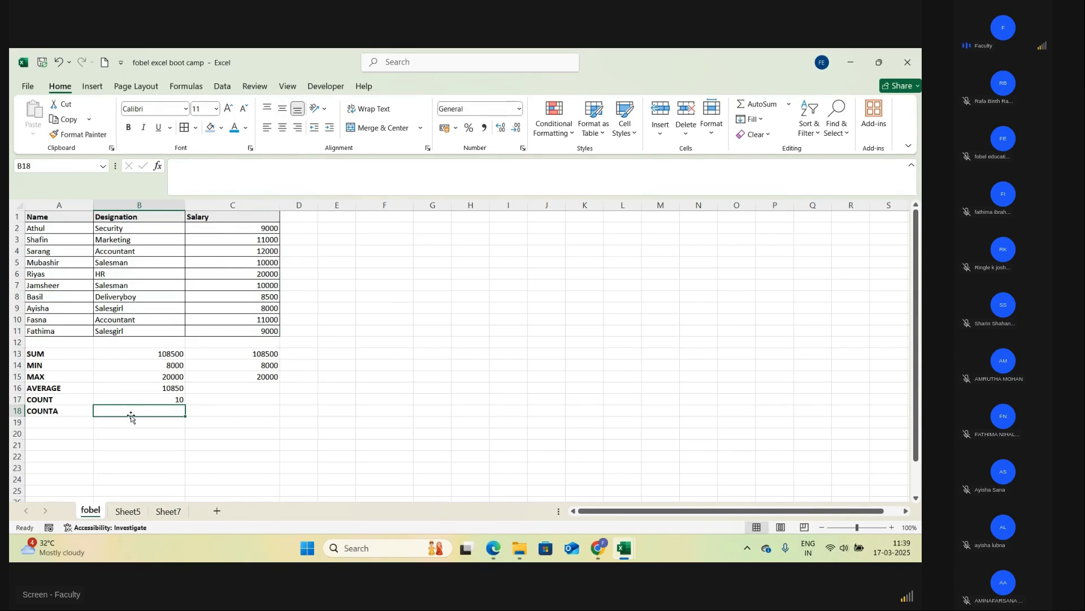
- Enter a COUNTA formula in cell B18 covering the whole table, including its header row
{"action": "type", "text": "="}
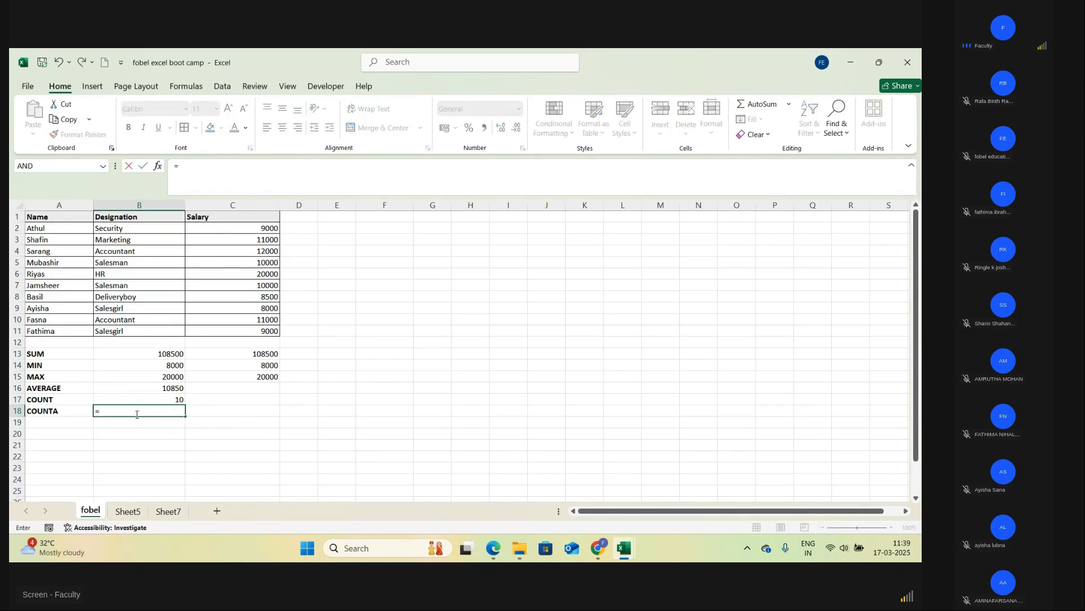
{"action": "type", "text": "COUN"}
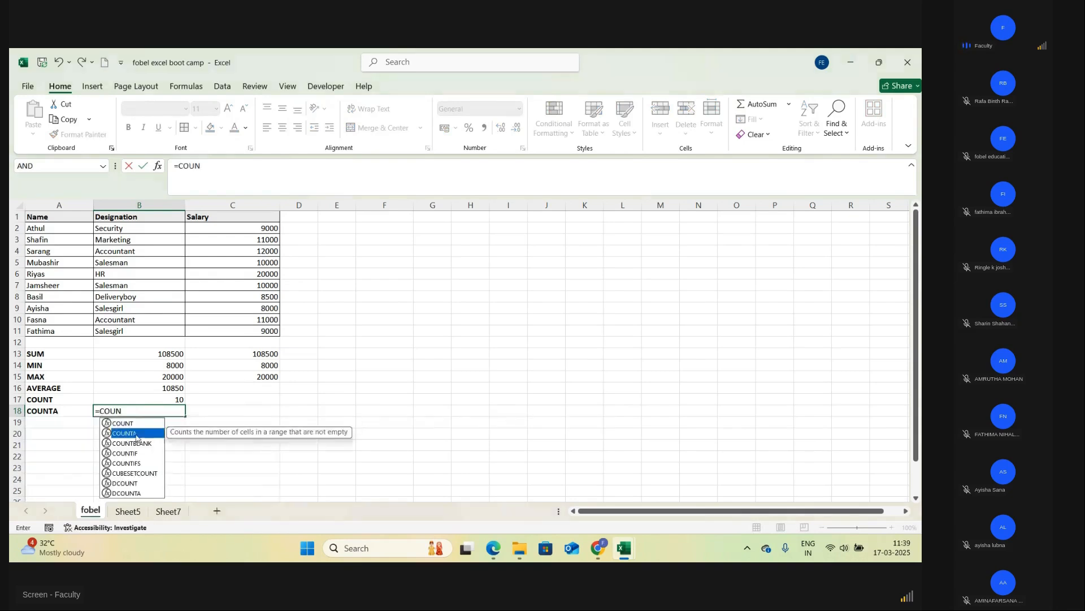
{"action": "double_click", "coordinate": [136, 433]}
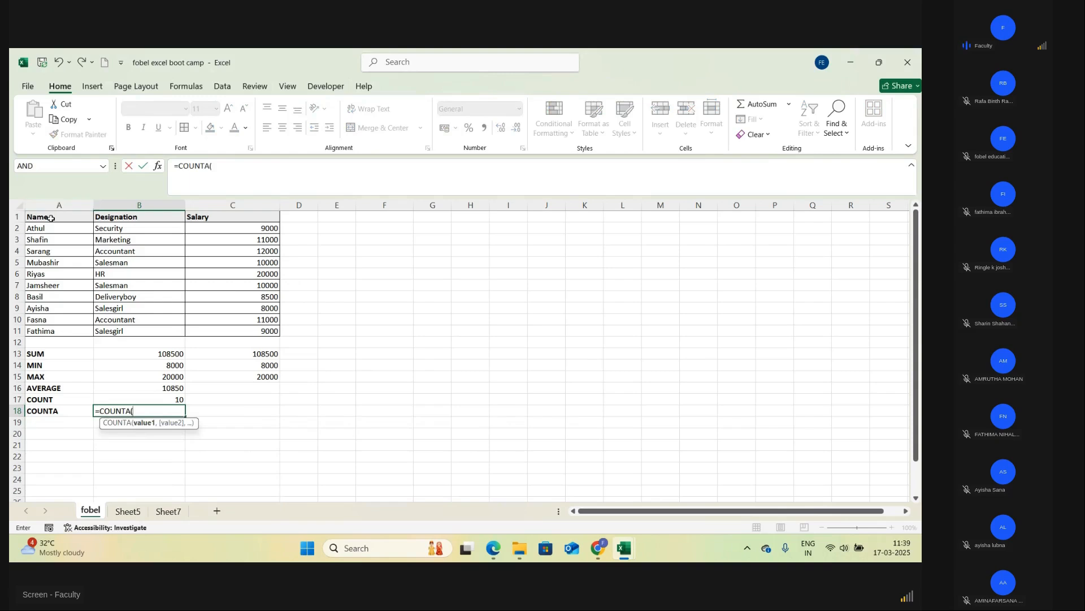
{"action": "left_click_drag", "start_coordinate": [51, 218], "coordinate": [302, 332]}
{"action": "key", "text": "Return"}
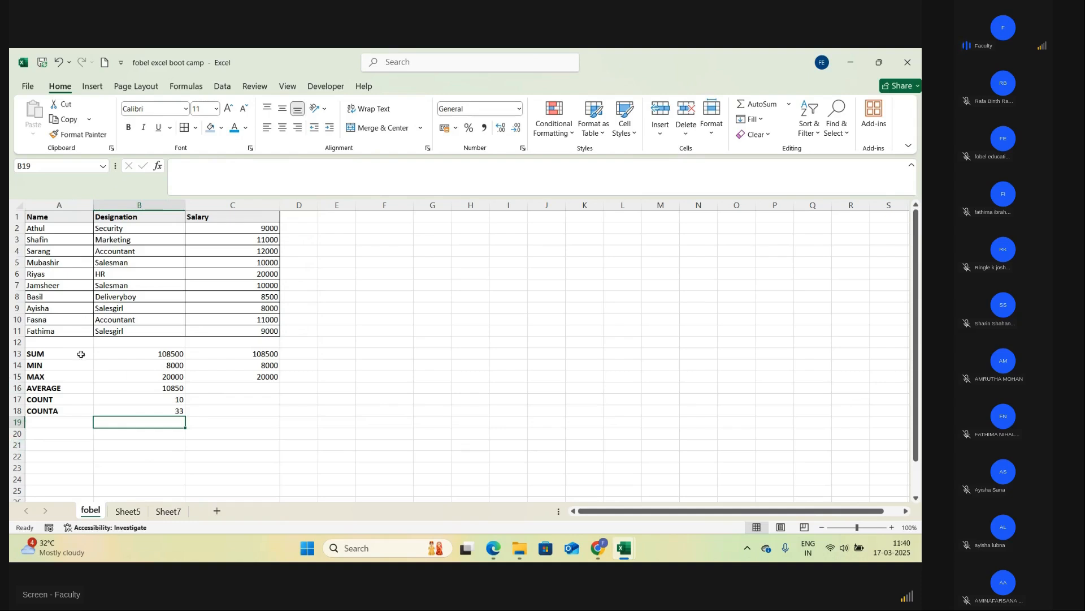
{"action": "left_click", "coordinate": [358, 354]}
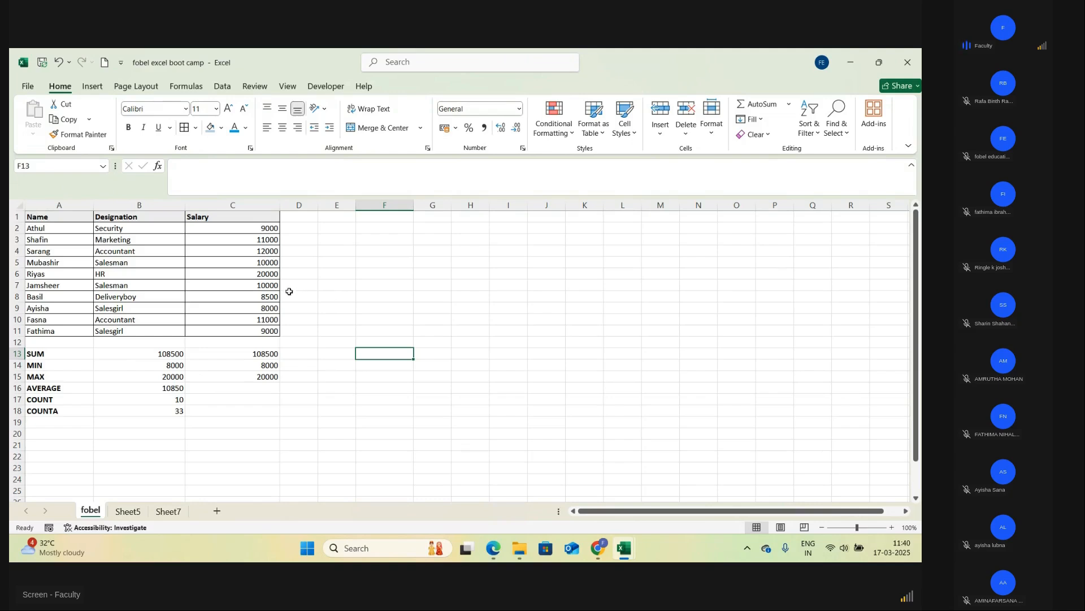
- Check the live class chat in Chrome for participants' messages, and return to the fobel excel boot camp workbook in Excel
{"action": "key", "text": "alt"}
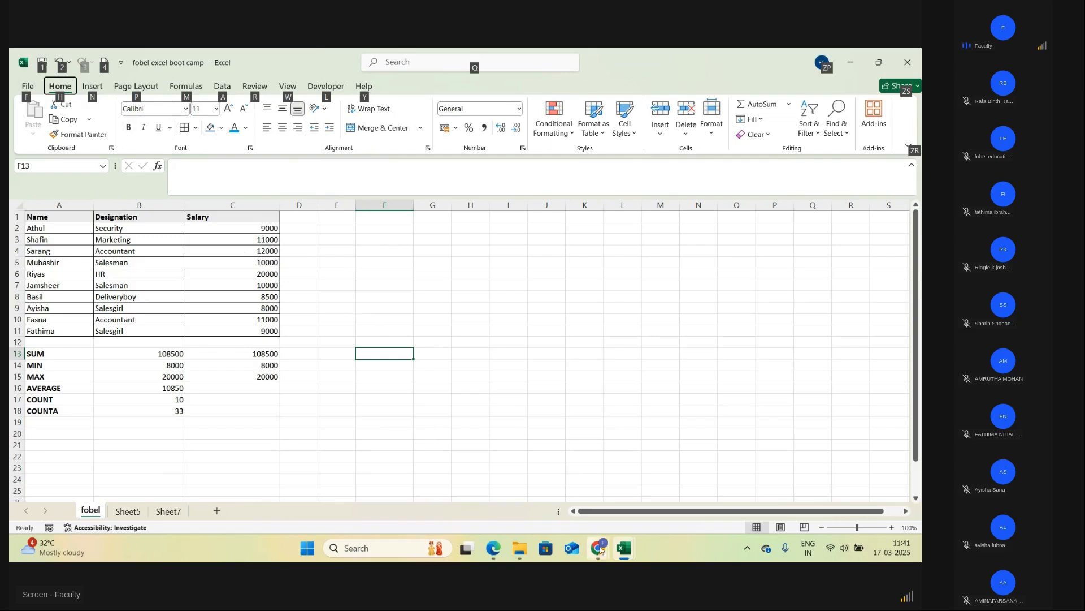
{"action": "mouse_move", "coordinate": [598, 548]}
{"action": "left_click", "coordinate": [561, 484]}
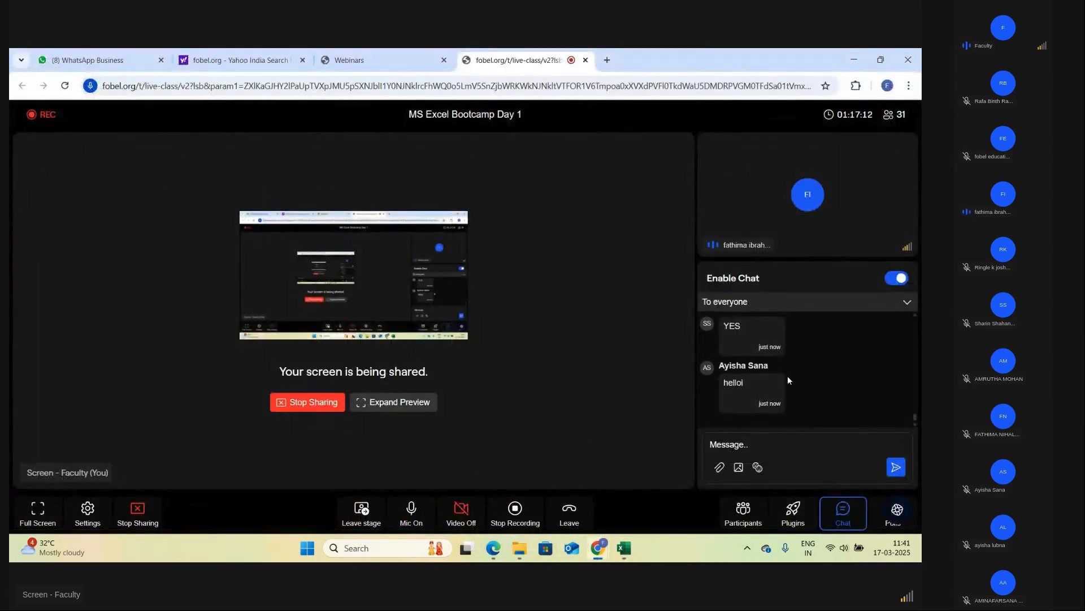
{"action": "scroll", "coordinate": [788, 376], "scroll_direction": "up", "scroll_amount": 1}
{"action": "left_click", "coordinate": [622, 546]}
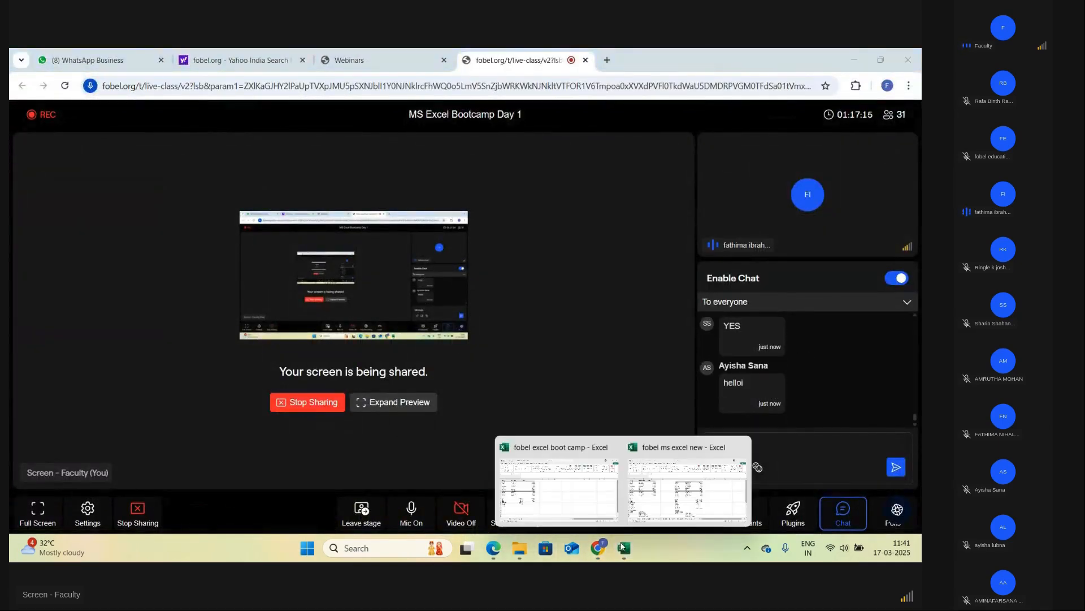
{"action": "left_click", "coordinate": [584, 500]}
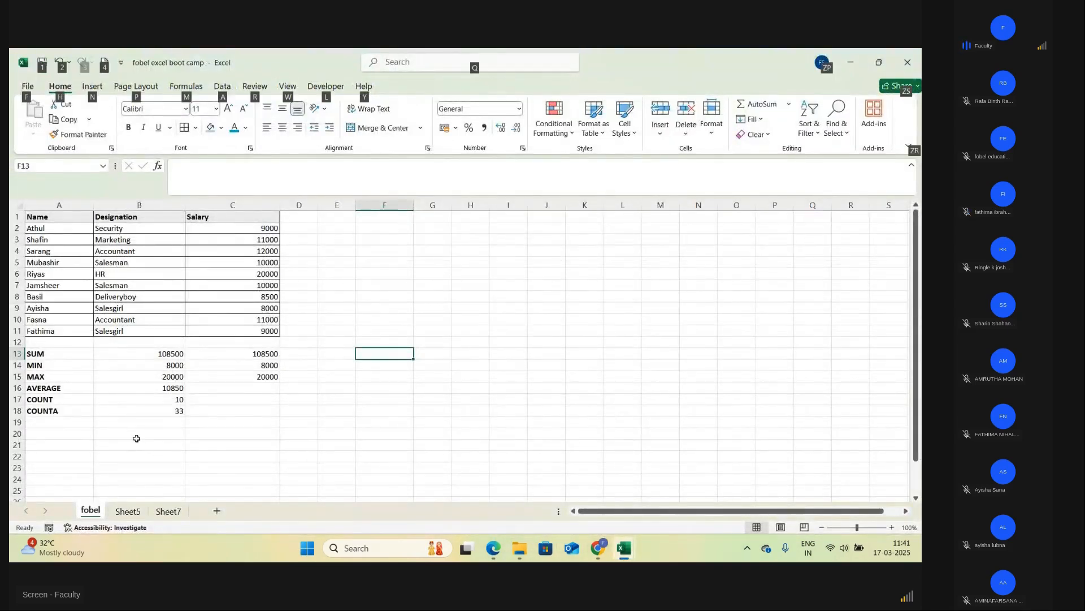
- Make the SUM result in cell C13 bold
{"action": "key", "text": "alt"}
{"action": "left_click", "coordinate": [263, 353]}
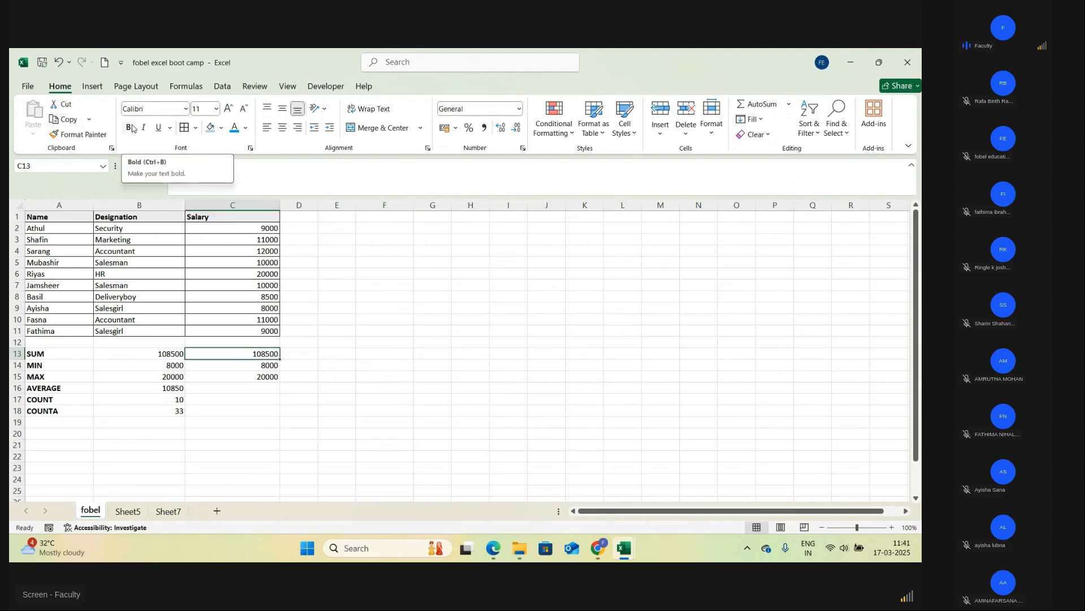
{"action": "key", "text": "alt"}
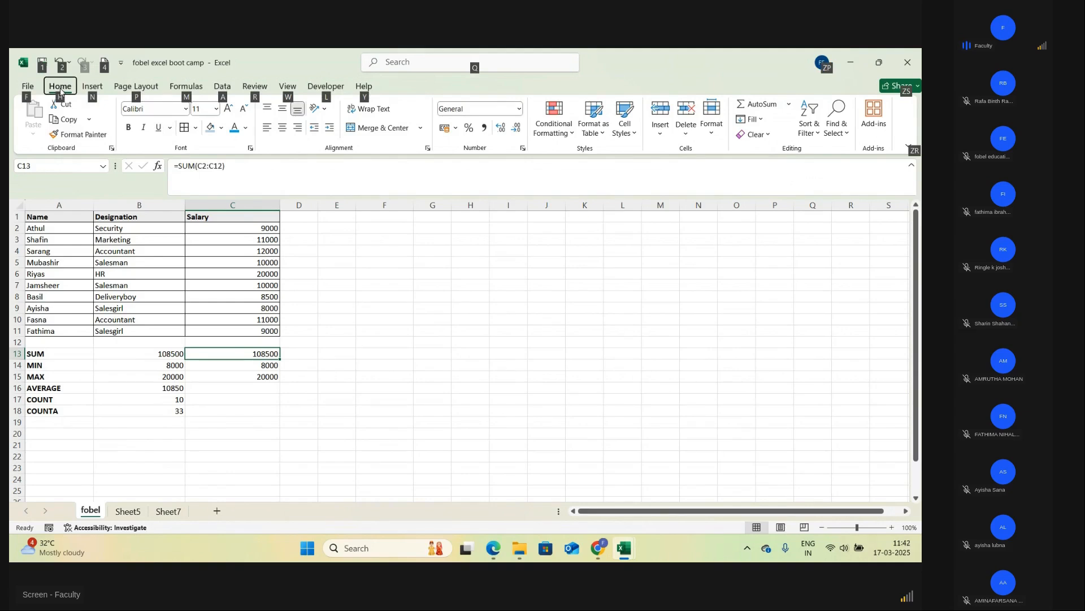
{"action": "key", "text": "h"}
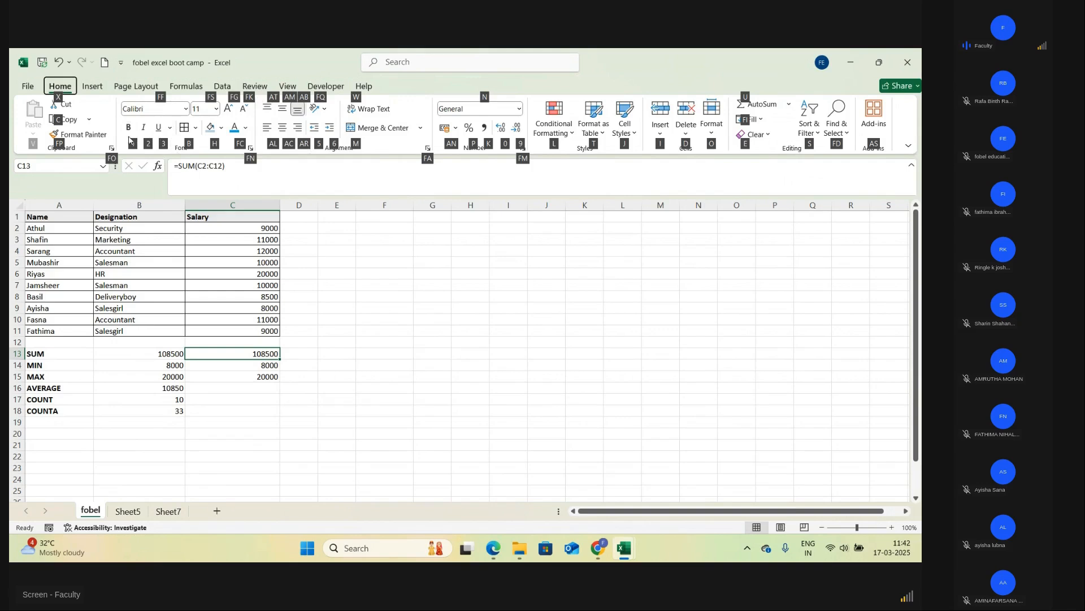
{"action": "key", "text": "1"}
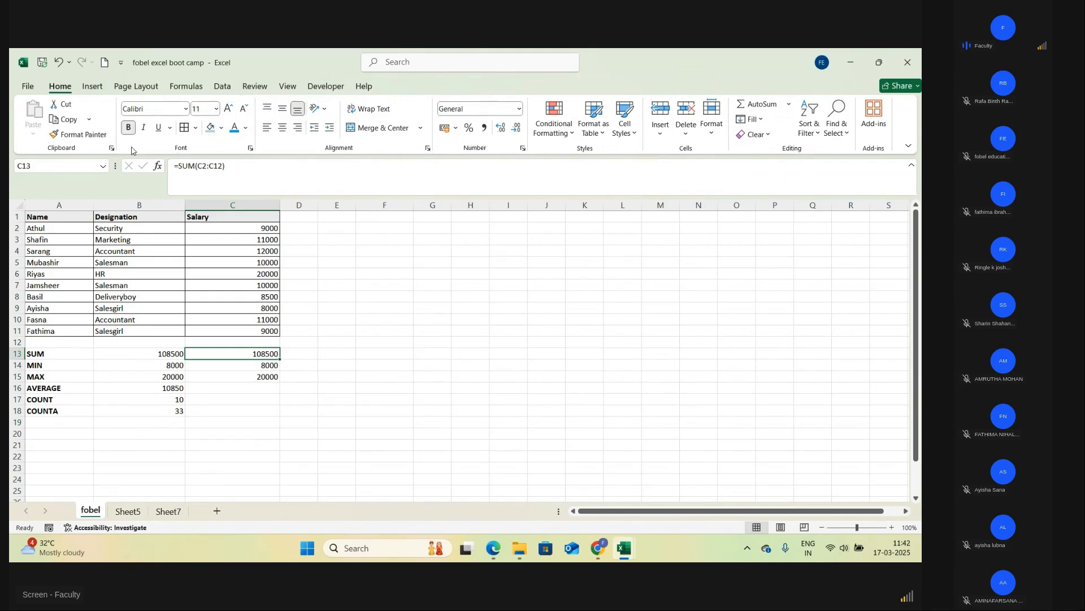
{"action": "left_click", "coordinate": [310, 347]}
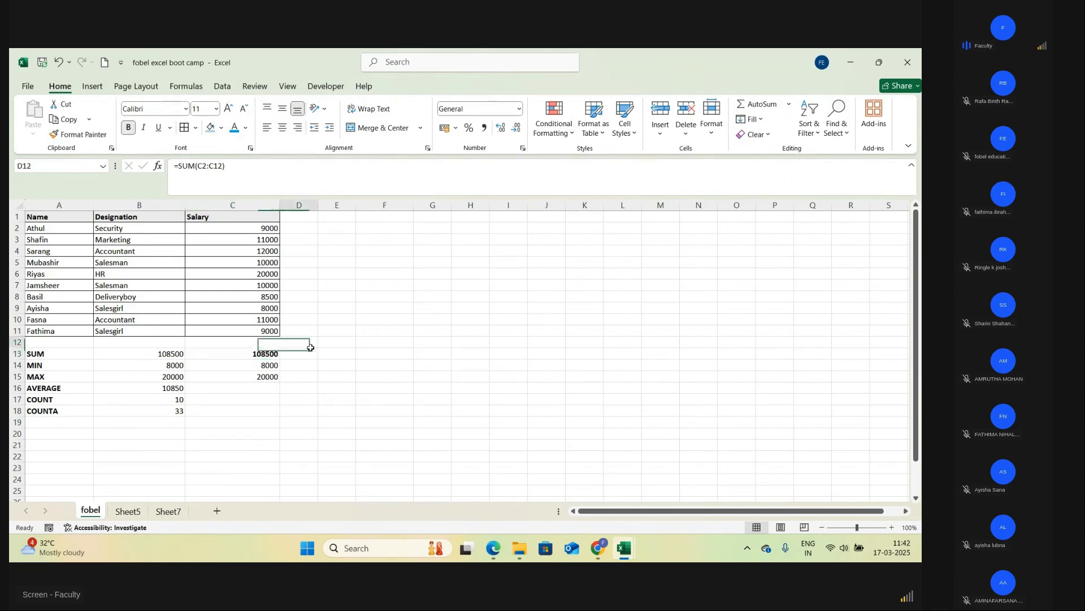
{"action": "left_click", "coordinate": [258, 356]}
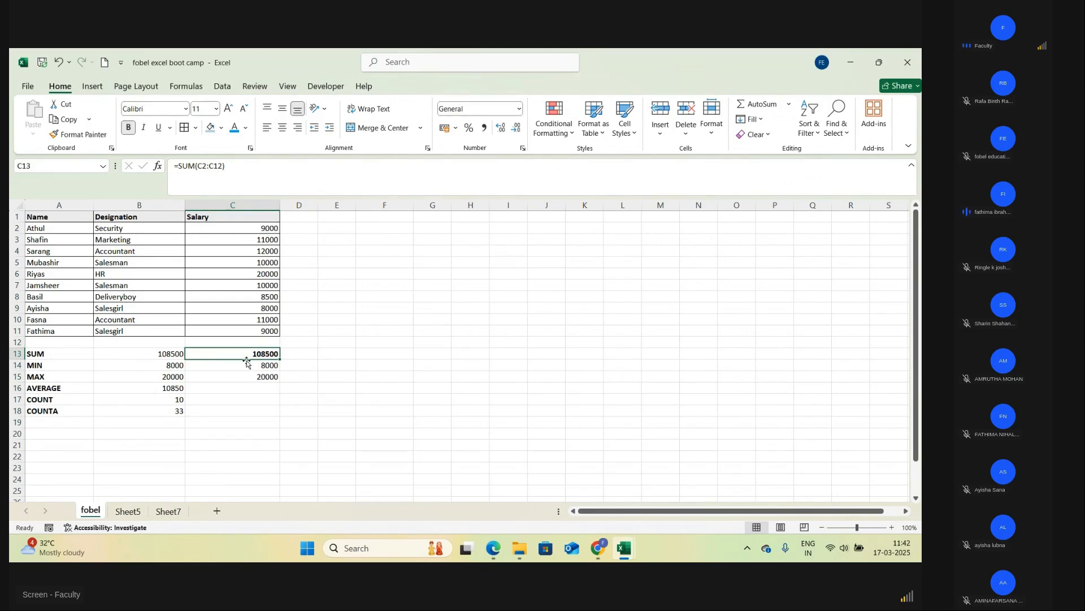
{"action": "left_click", "coordinate": [309, 356]}
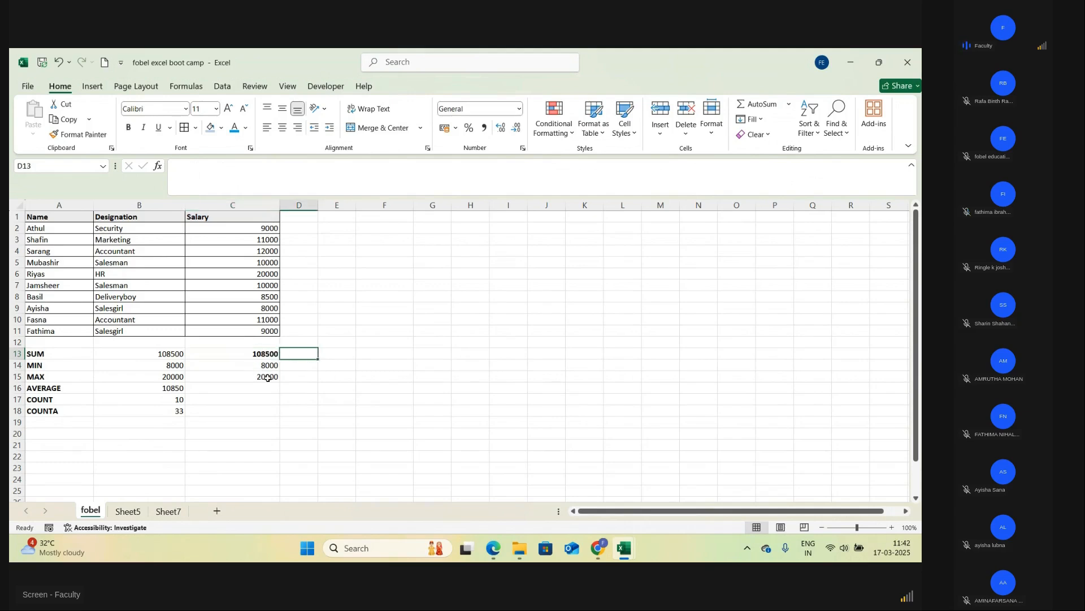
- Apply a gray fill color to the MAX result in cell C15
{"action": "left_click", "coordinate": [268, 379]}
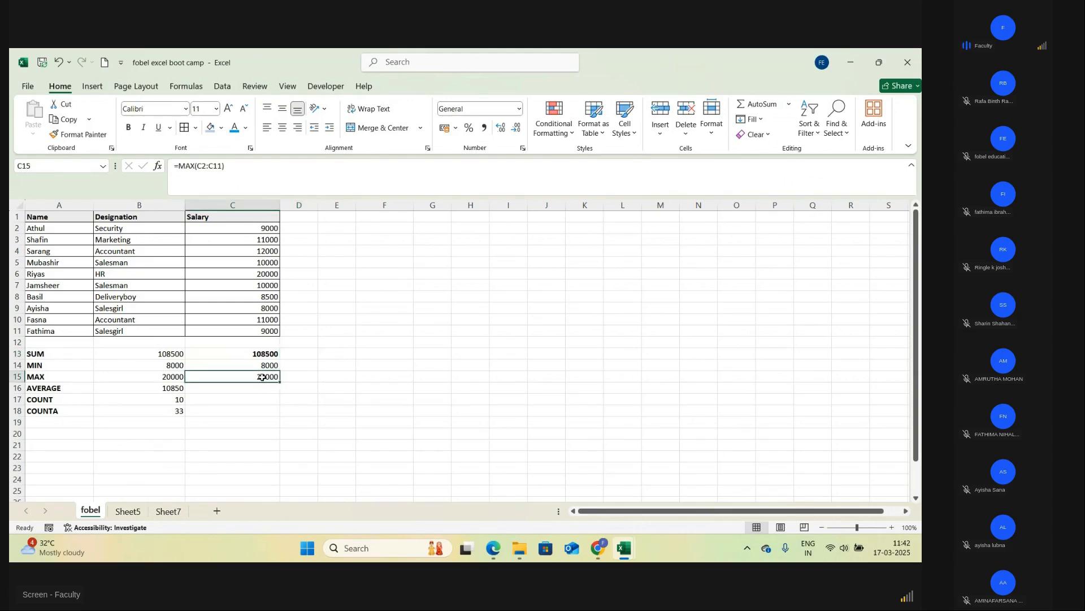
{"action": "key", "text": "alt"}
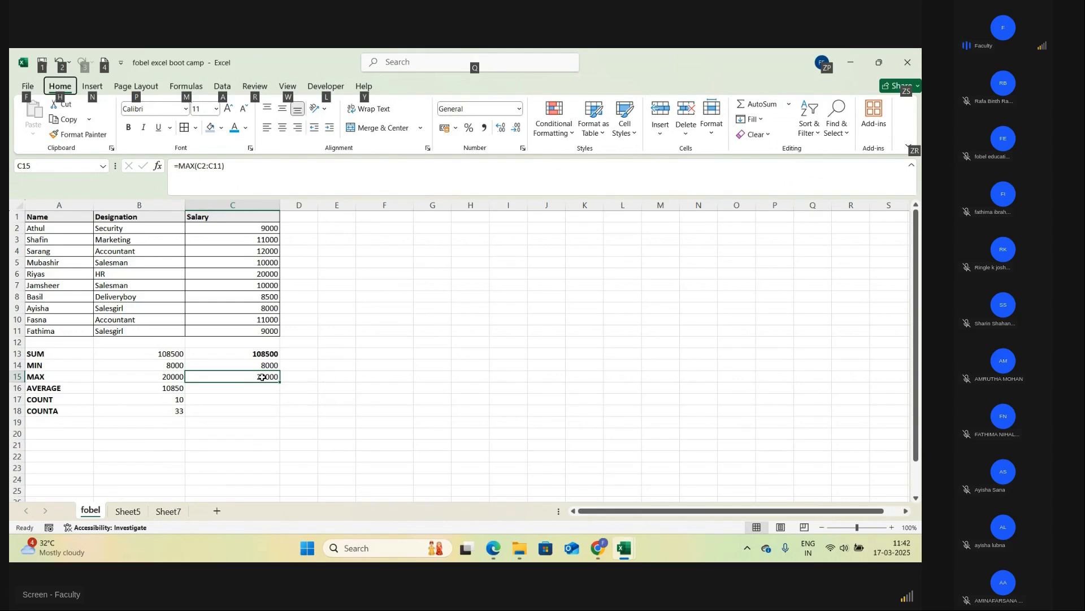
{"action": "key", "text": "h"}
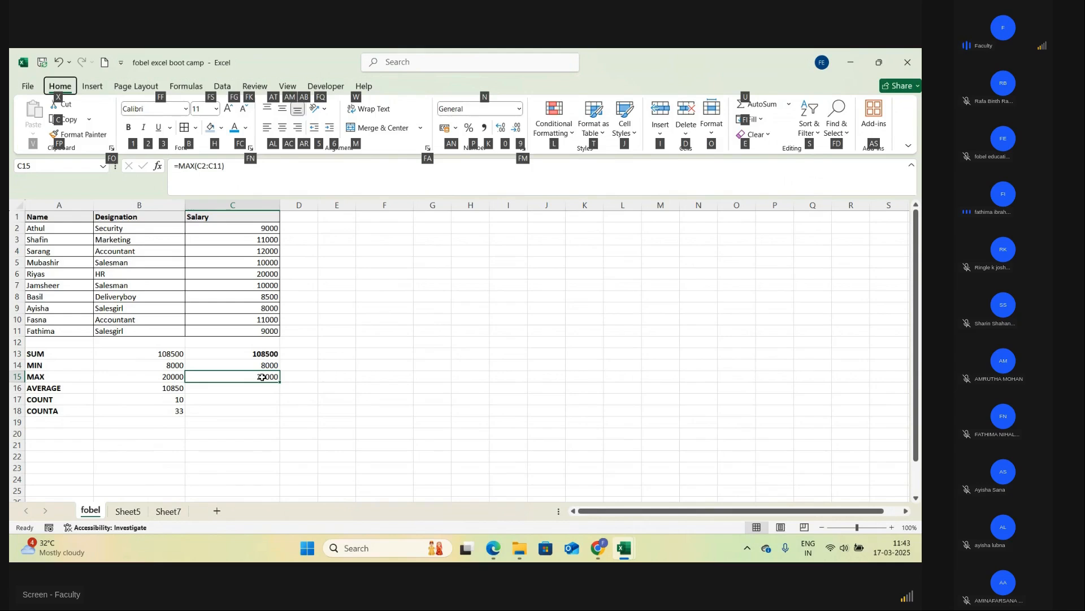
{"action": "key", "text": "h"}
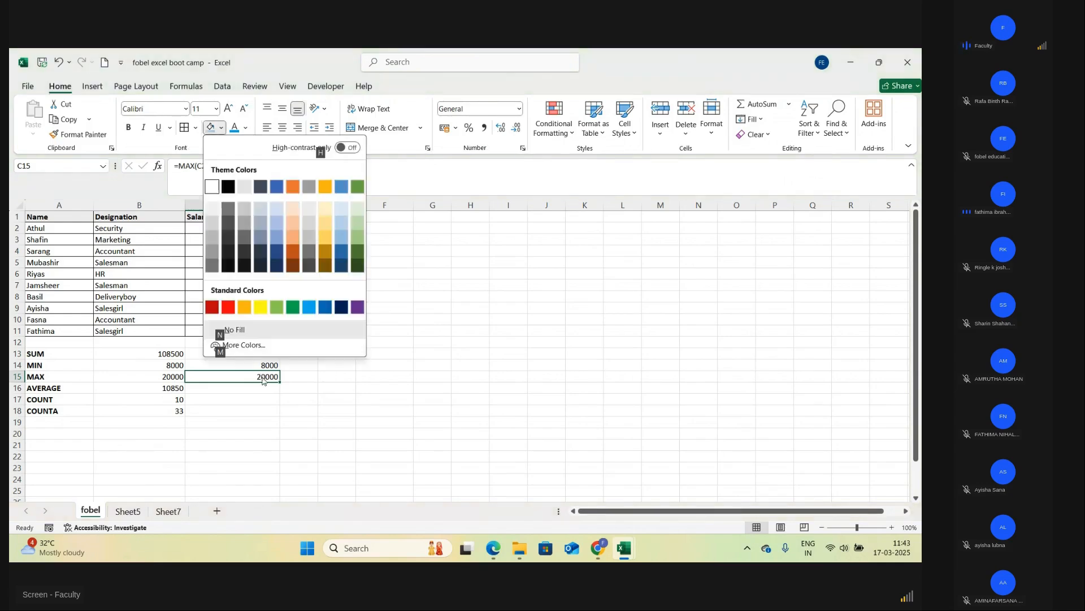
{"action": "left_click", "coordinate": [308, 233]}
{"action": "key", "text": "Down"}
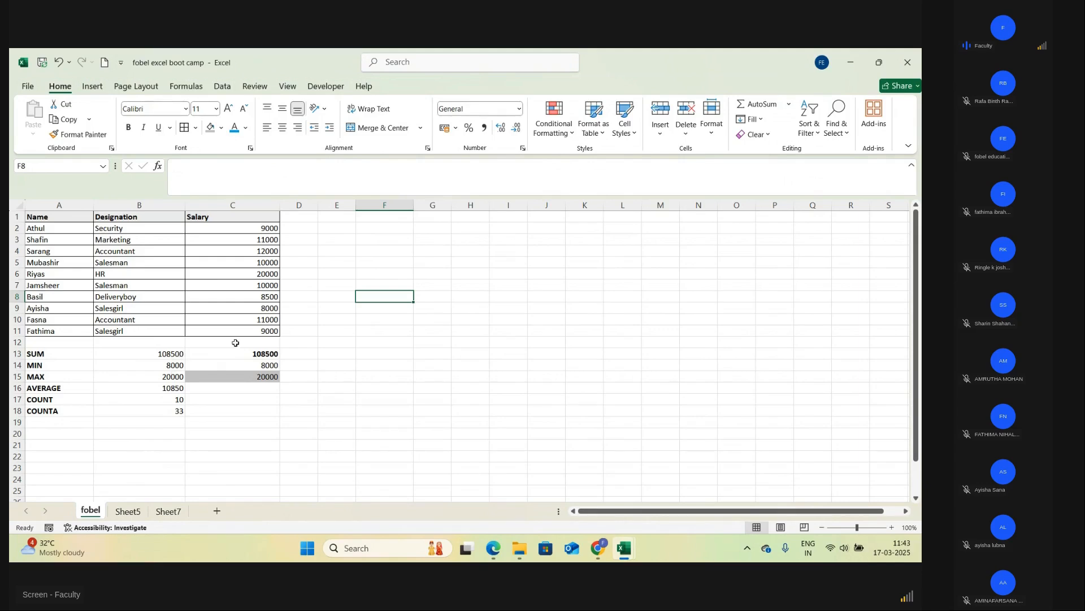
- Inspect the formula in cell C13 and the range it refers to, leaving it as it is
{"action": "left_click", "coordinate": [265, 354]}
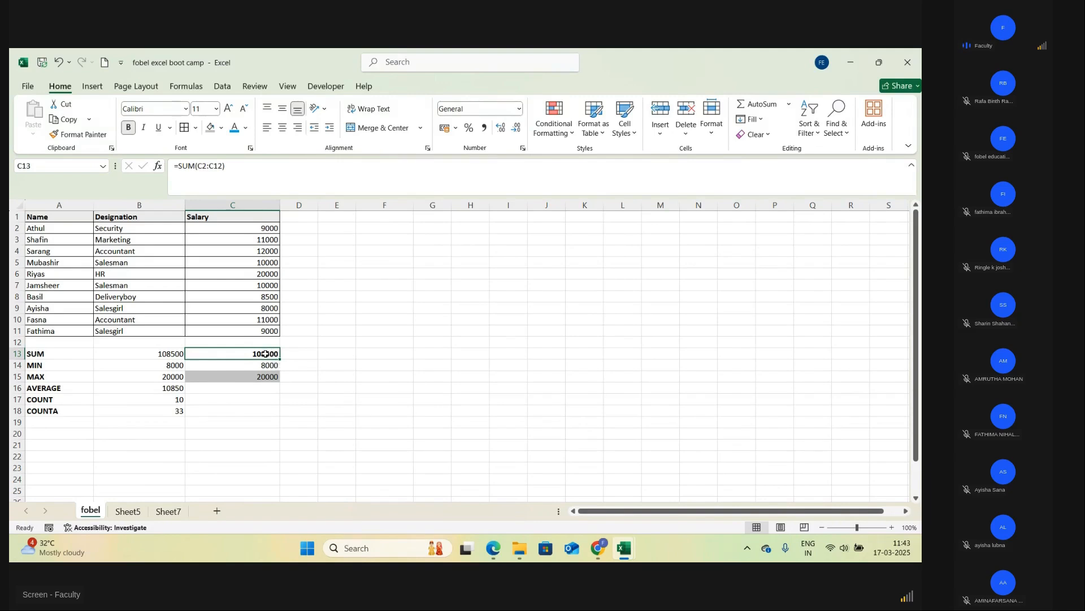
{"action": "double_click", "coordinate": [266, 353]}
{"action": "mouse_move", "coordinate": [625, 548]}
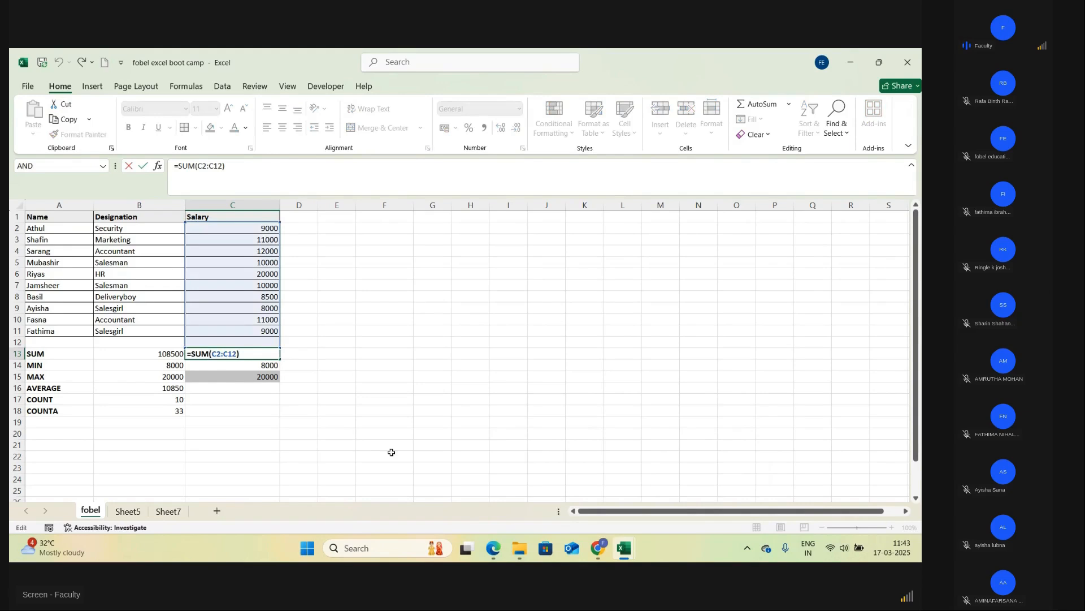
{"action": "key", "text": "Return"}
- Enter the text FOBEL in cell F16
{"action": "left_click", "coordinate": [374, 387]}
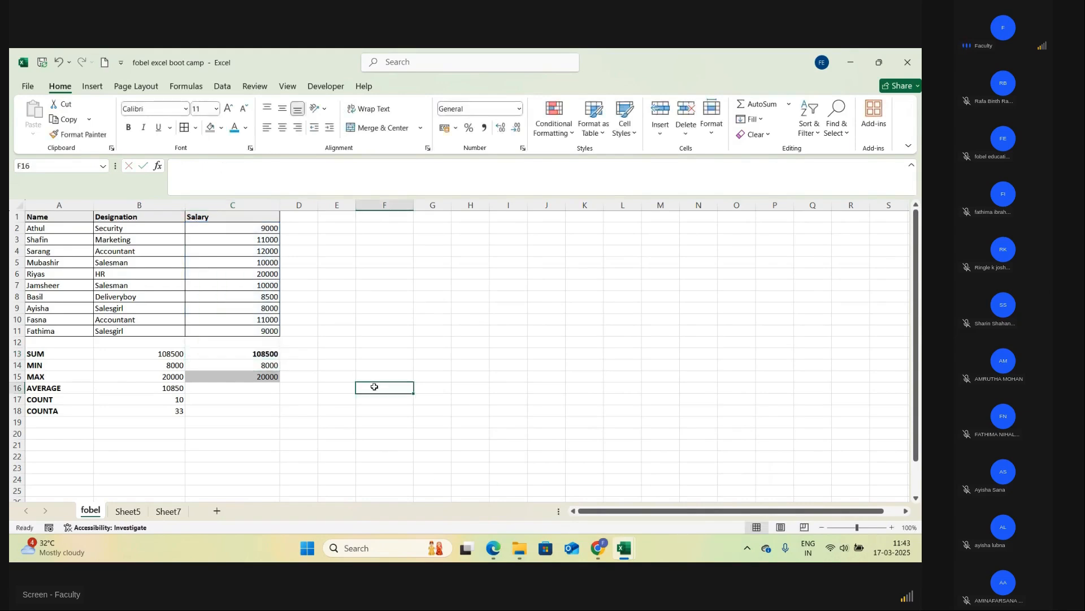
{"action": "type", "text": "M"}
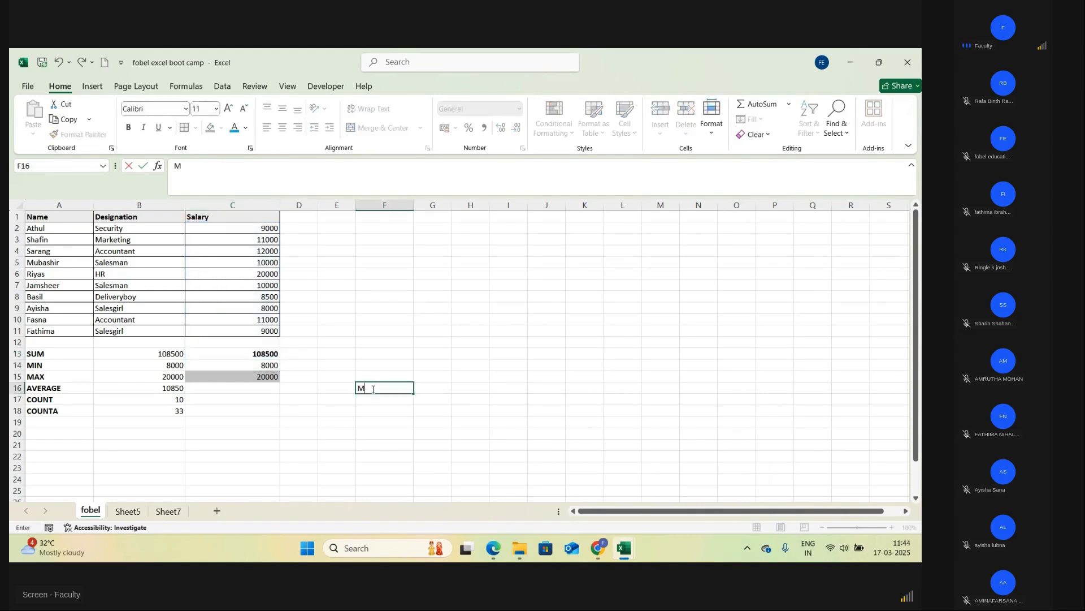
{"action": "key", "text": "BackSpace"}
{"action": "type", "text": "FOBEL"}
{"action": "key", "text": "Return"}
- Open the text in cell F16 for editing, both within the cell and in the formula bar, without changing it
{"action": "left_click", "coordinate": [371, 389]}
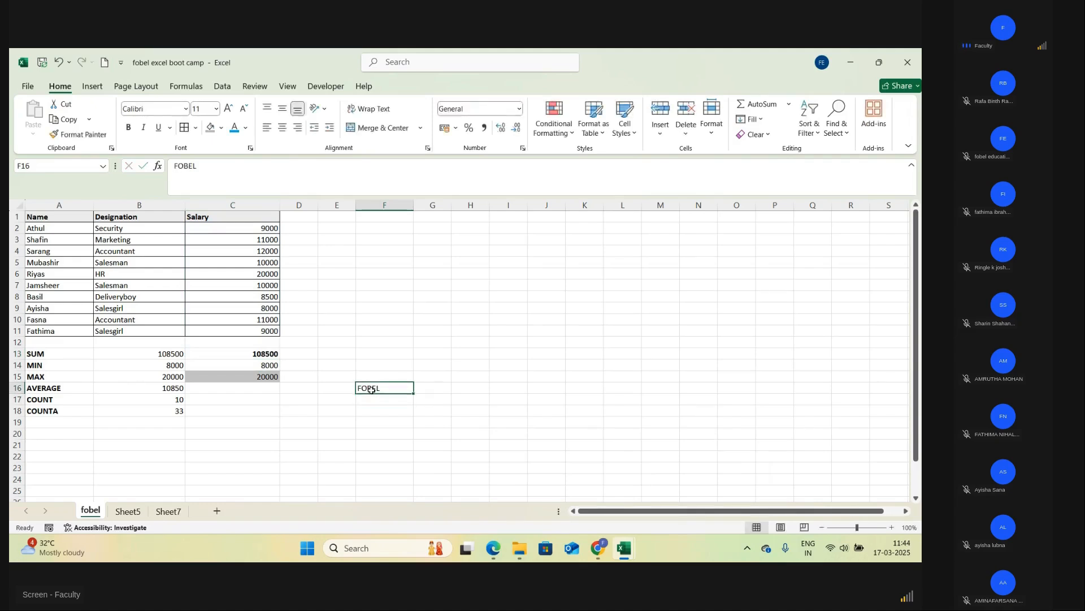
{"action": "double_click", "coordinate": [374, 389]}
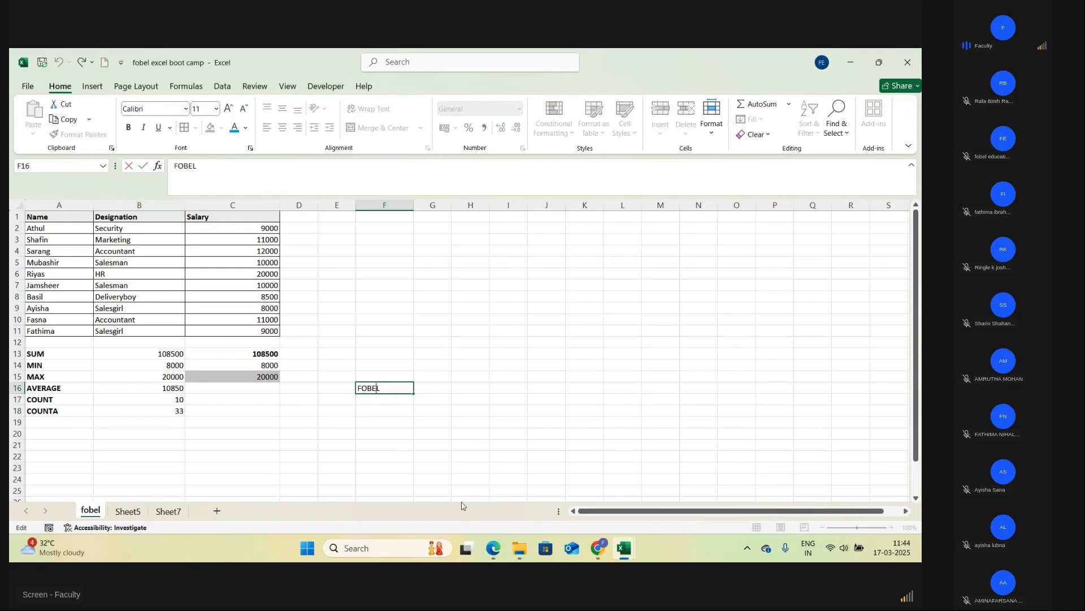
{"action": "key", "text": "Return"}
{"action": "left_click", "coordinate": [278, 192]}
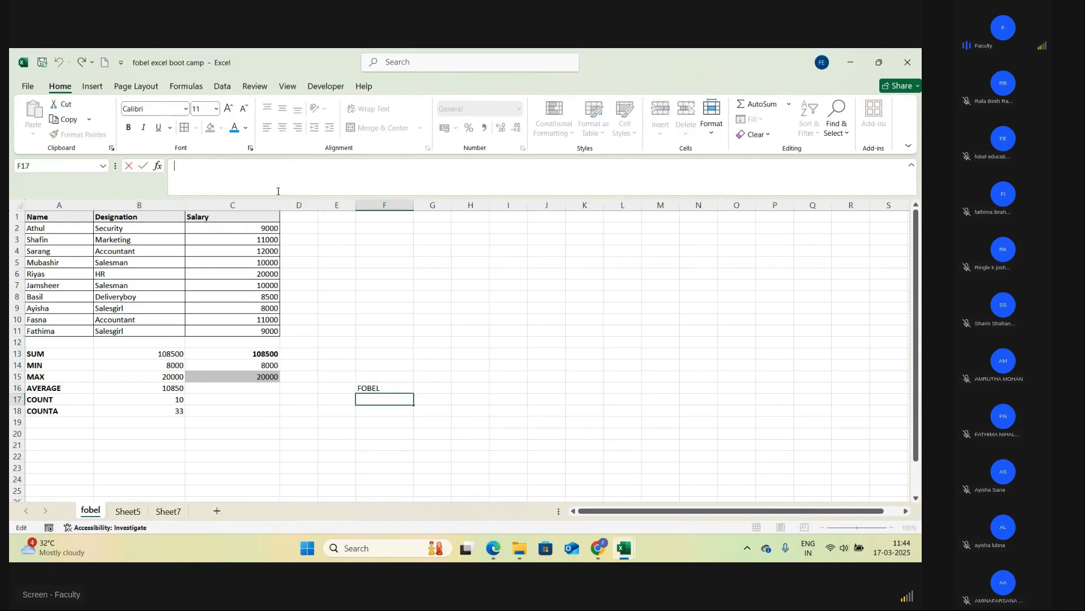
{"action": "left_click", "coordinate": [384, 389]}
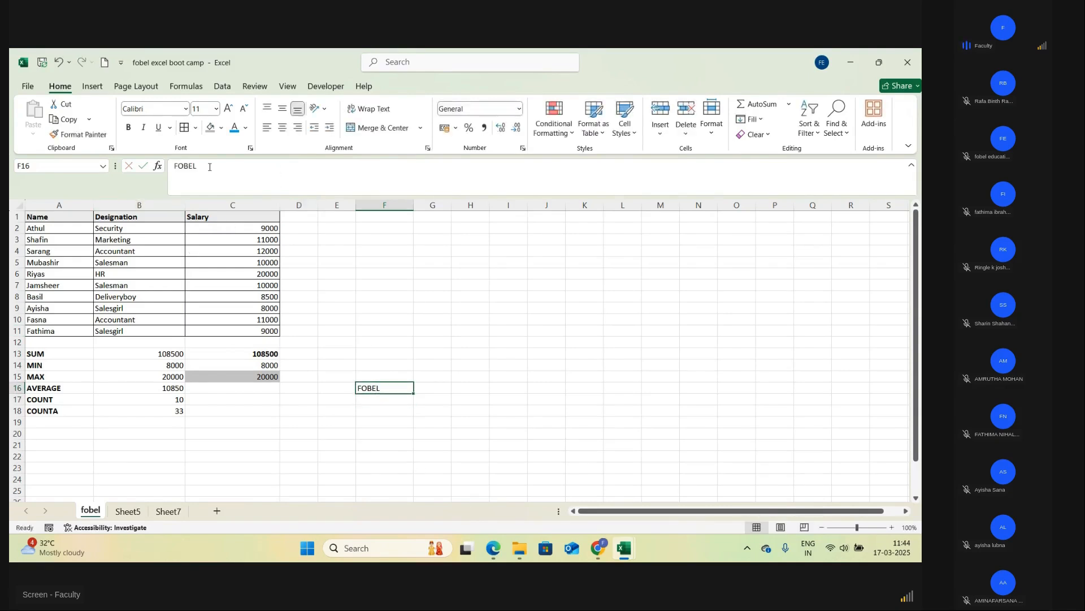
{"action": "left_click", "coordinate": [209, 167]}
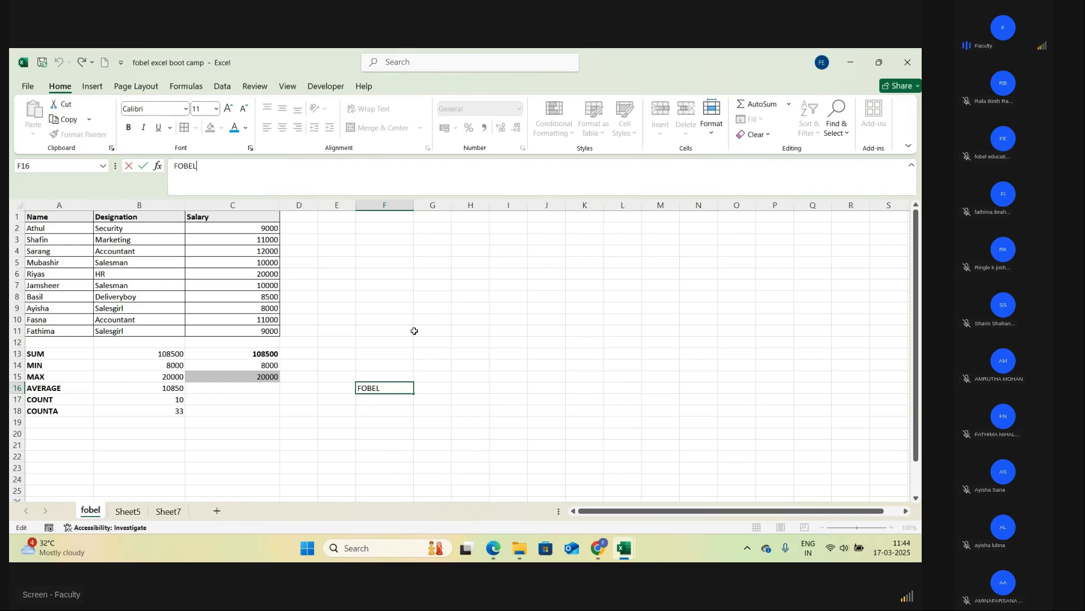
{"action": "right_click", "coordinate": [392, 388]}
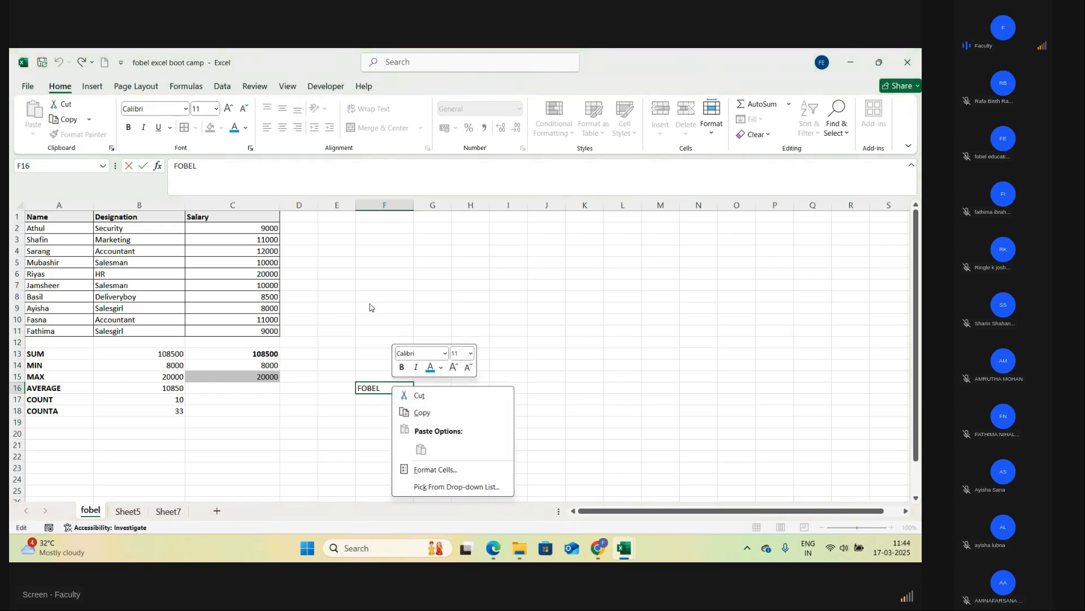
{"action": "left_click", "coordinate": [388, 387]}
{"action": "left_click", "coordinate": [452, 421]}
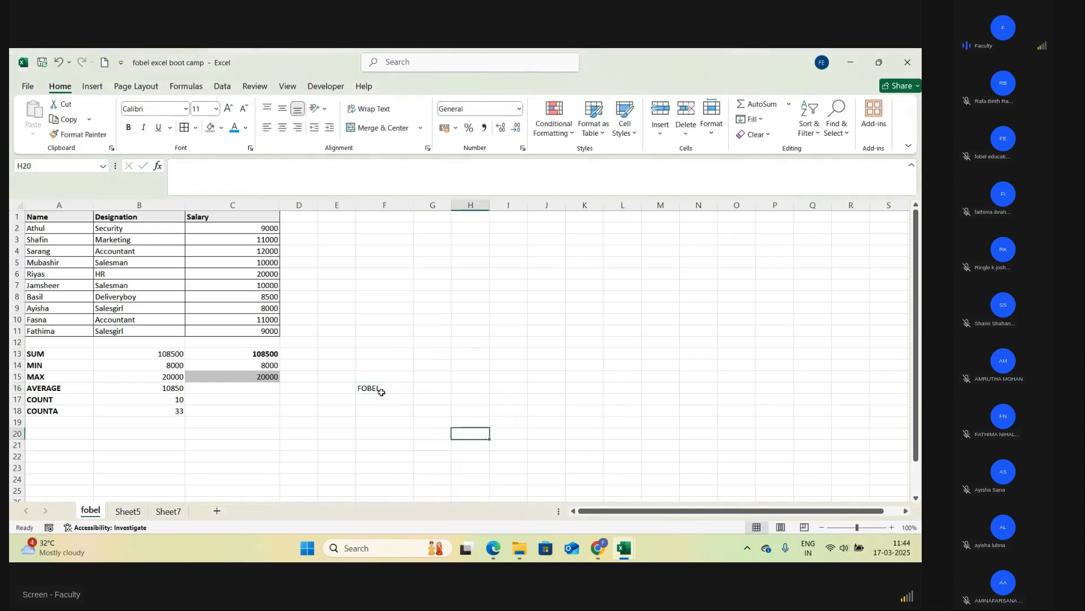
- Copy the FOBEL text from cell F16 and paste it into cell I14
{"action": "left_click", "coordinate": [376, 389]}
{"action": "right_click", "coordinate": [382, 387]}
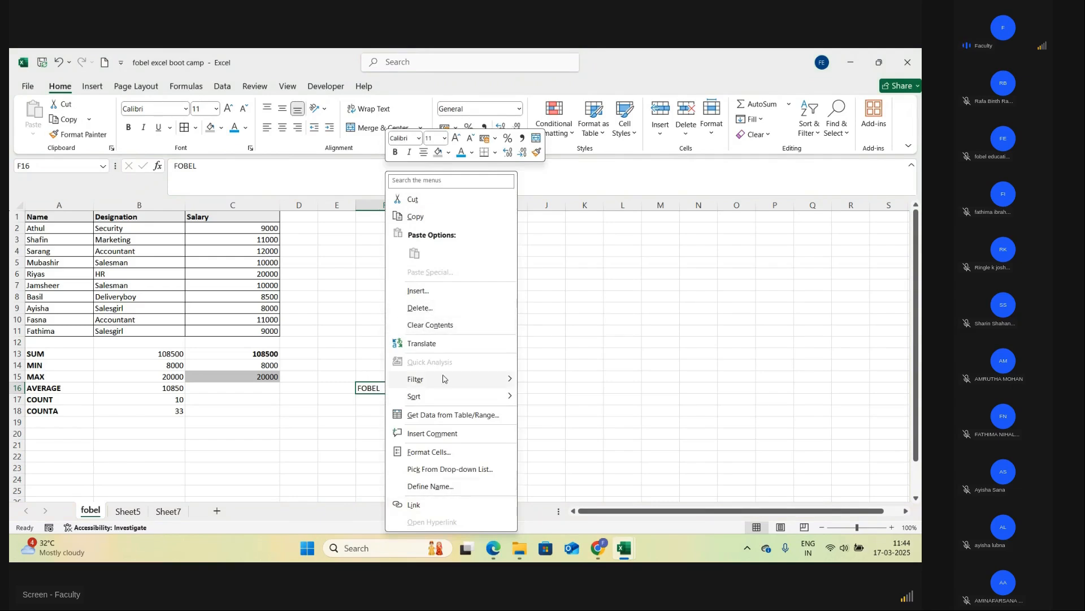
{"action": "left_click", "coordinate": [416, 217]}
{"action": "left_click", "coordinate": [510, 369]}
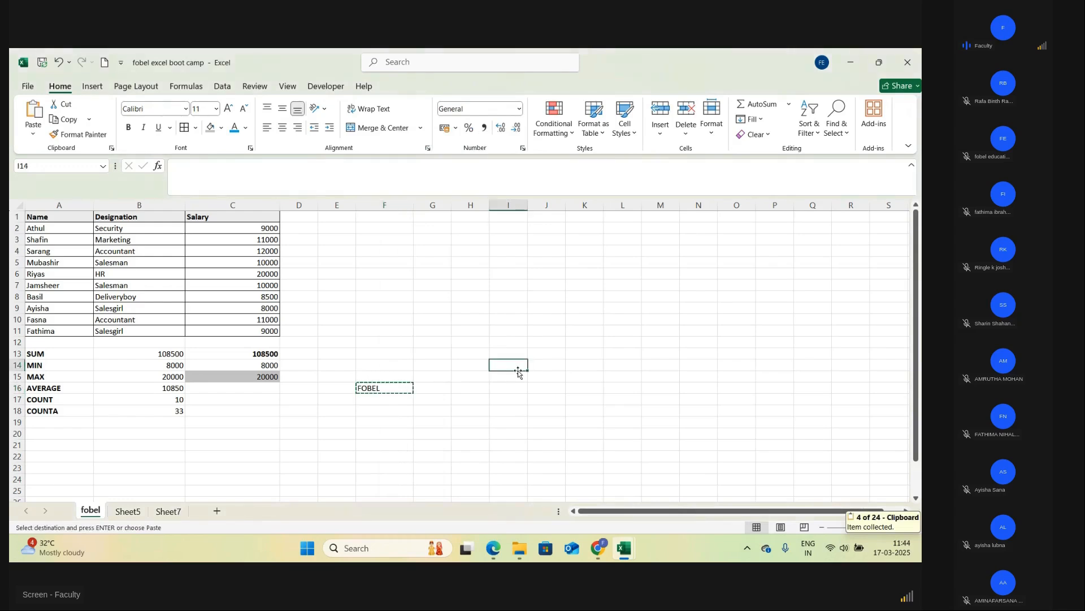
{"action": "right_click", "coordinate": [513, 371]}
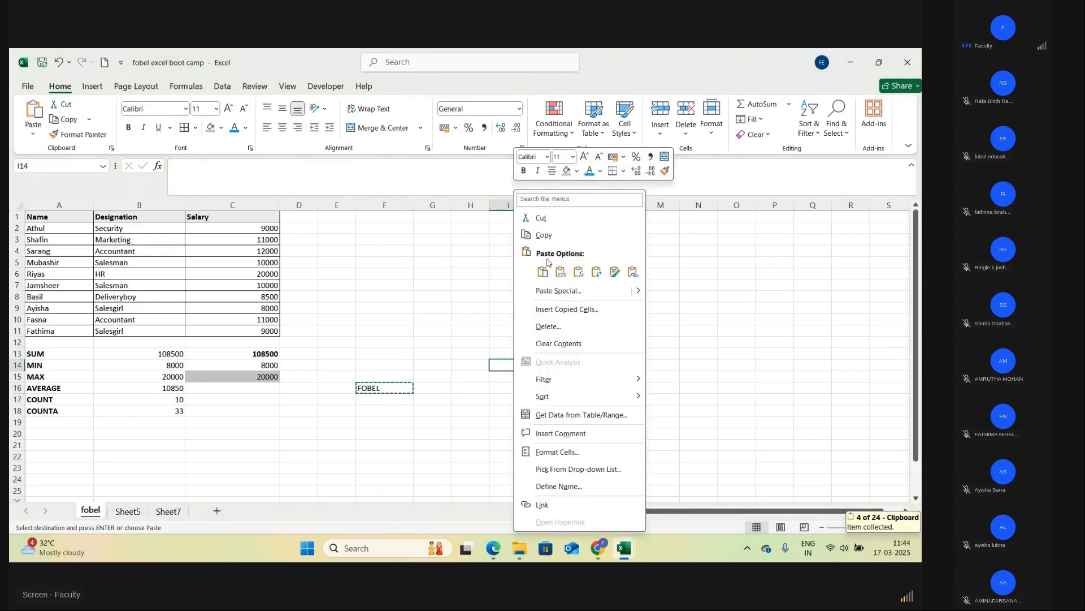
{"action": "left_click", "coordinate": [537, 266]}
{"action": "left_click", "coordinate": [517, 401]}
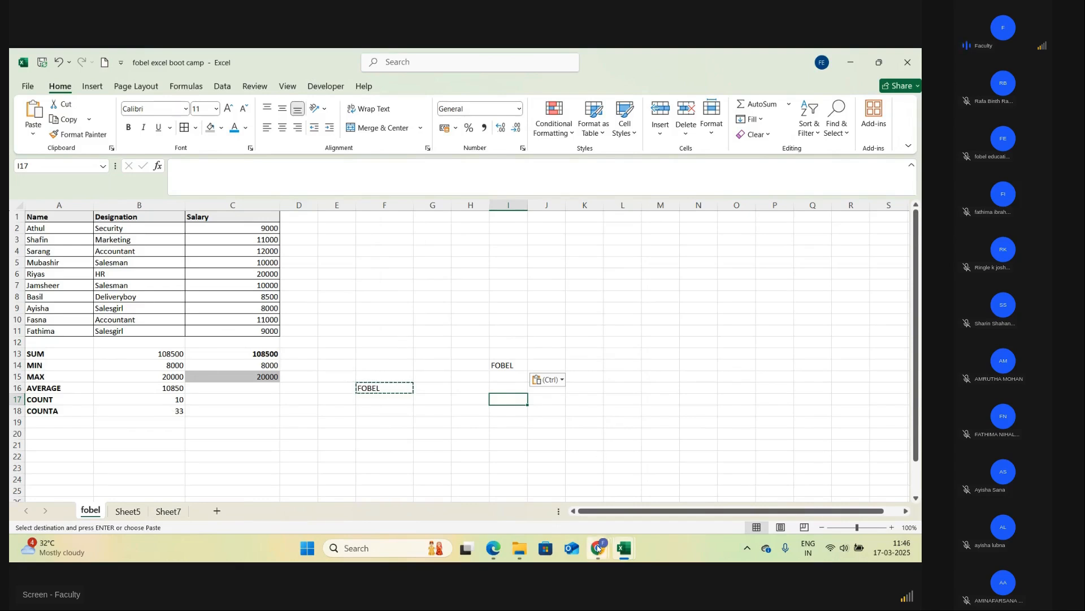
- Switch to the MS Excel Bootcamp Day 1 live class in Chrome and turn on the camera
{"action": "mouse_move", "coordinate": [598, 547]}
{"action": "left_click", "coordinate": [544, 479]}
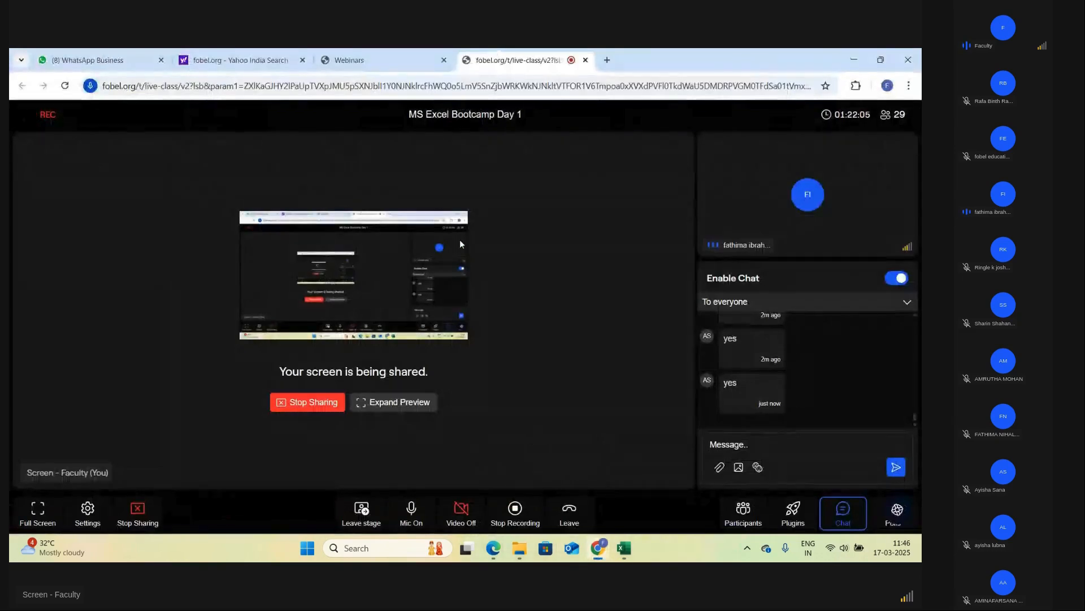
{"action": "left_click", "coordinate": [466, 517]}
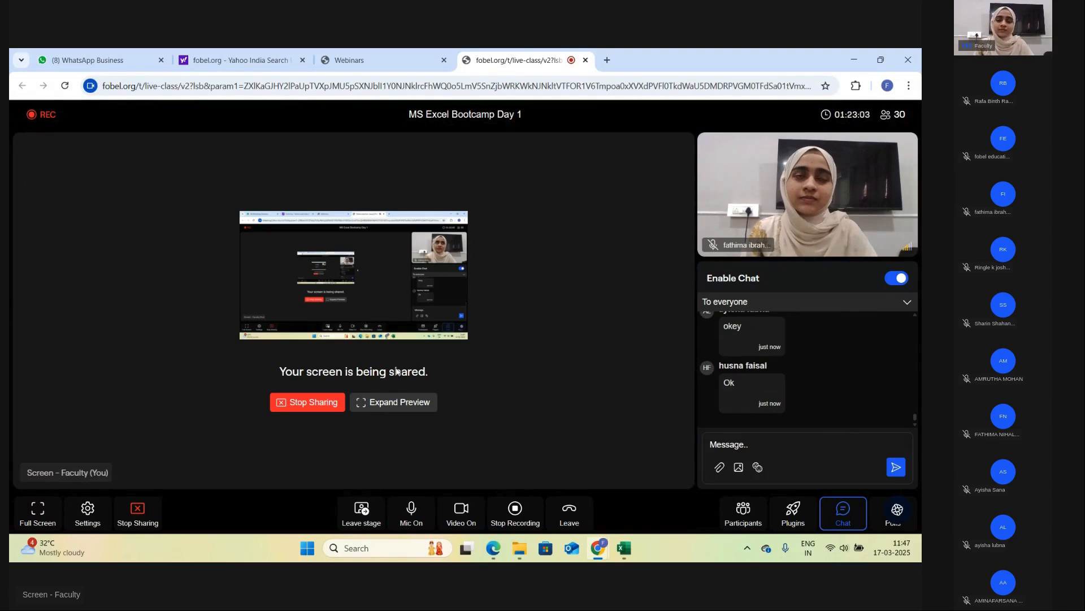
- Turn off the camera and mute the microphone in the live class
{"action": "left_click", "coordinate": [460, 512]}
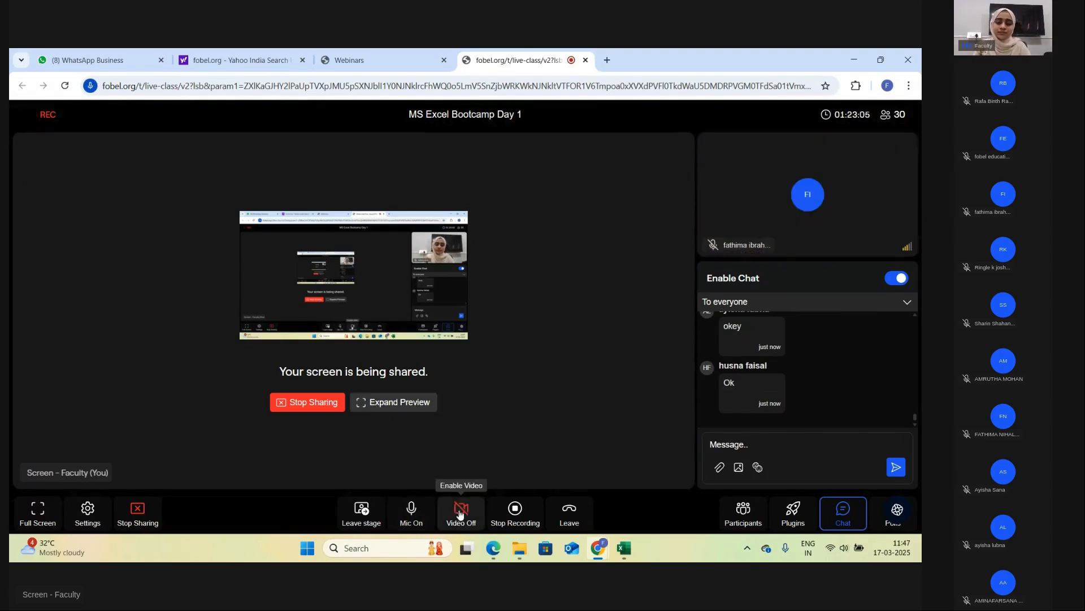
{"action": "left_click", "coordinate": [411, 516]}
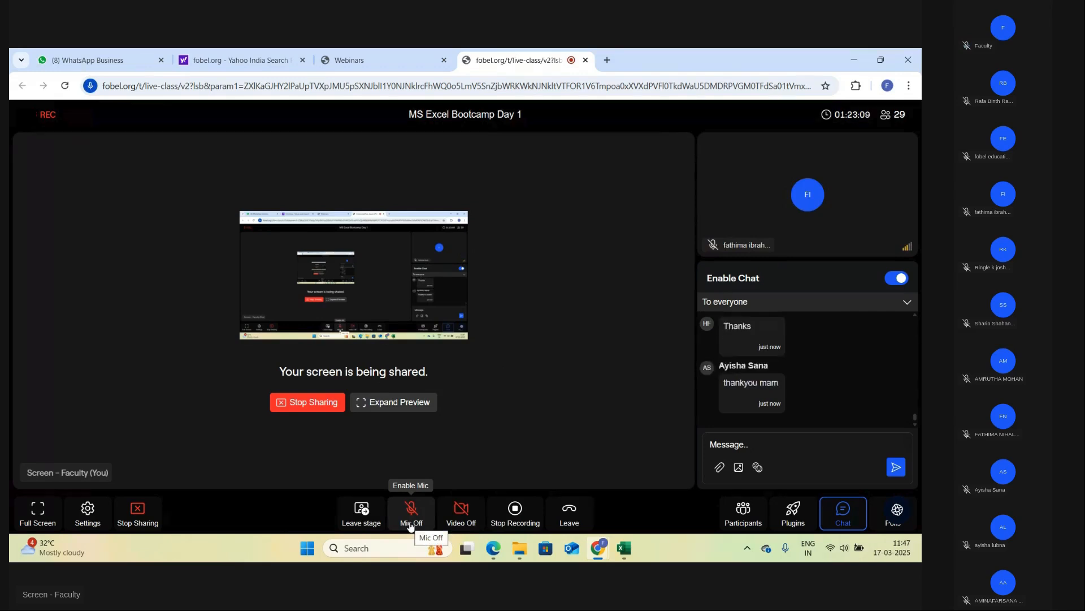
- Turn the microphone and camera back on, checking the class chat for recent messages
{"action": "left_click", "coordinate": [411, 511]}
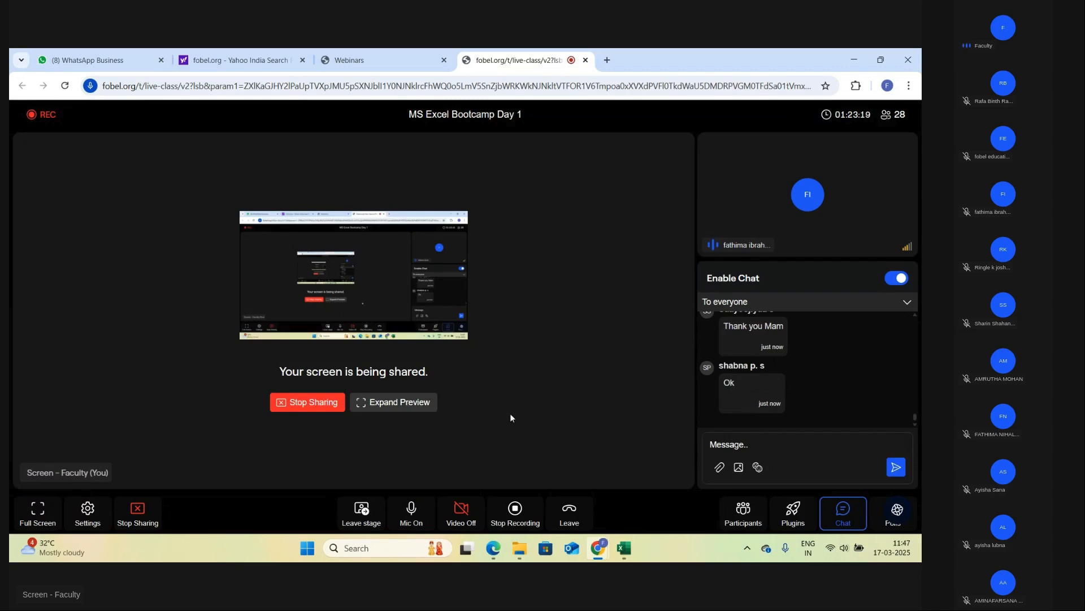
{"action": "scroll", "coordinate": [768, 387], "scroll_direction": "up", "scroll_amount": 3}
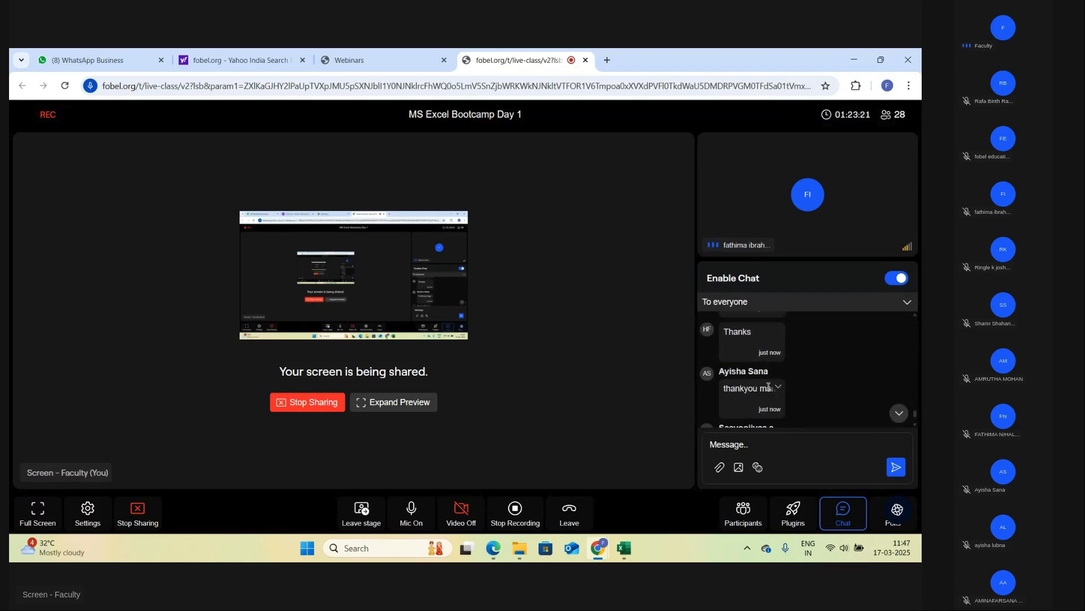
{"action": "scroll", "coordinate": [768, 386], "scroll_direction": "down", "scroll_amount": 3}
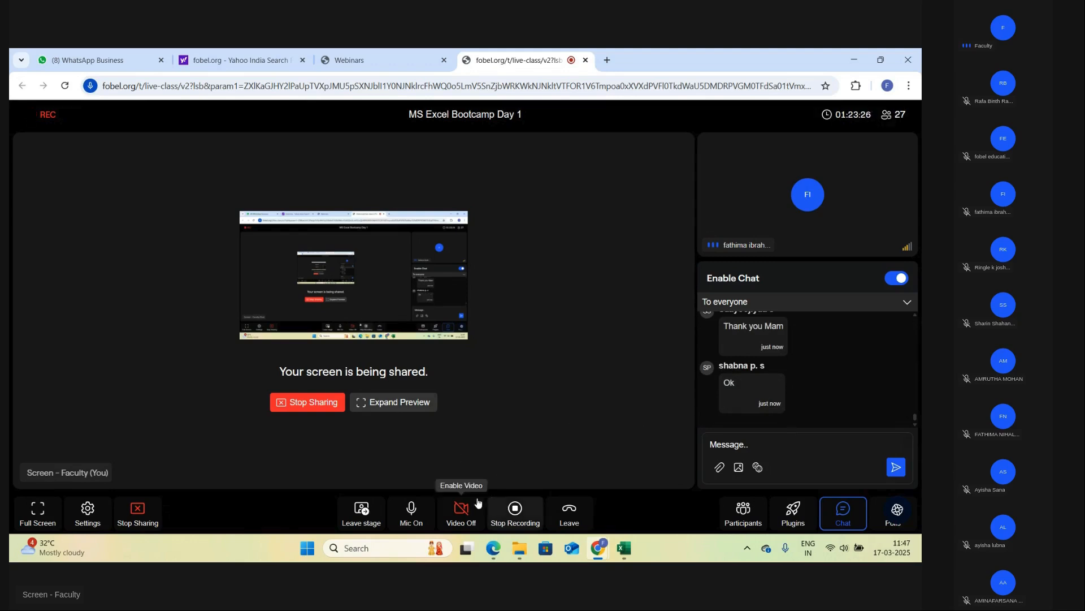
{"action": "left_click", "coordinate": [444, 521]}
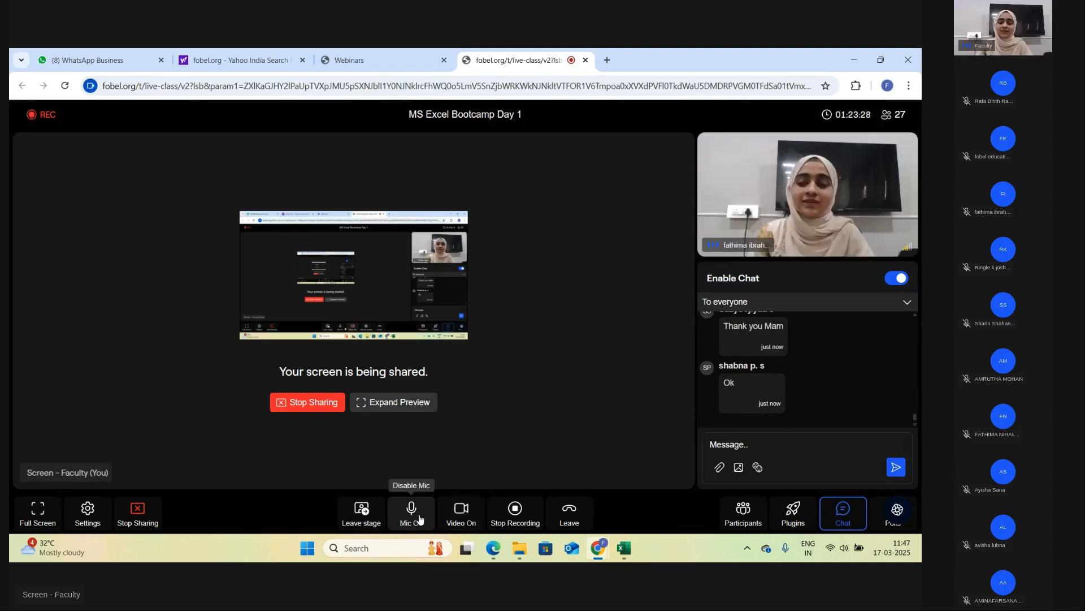
- Switch off the camera and microphone and stop recording the live class
{"action": "left_click", "coordinate": [467, 517]}
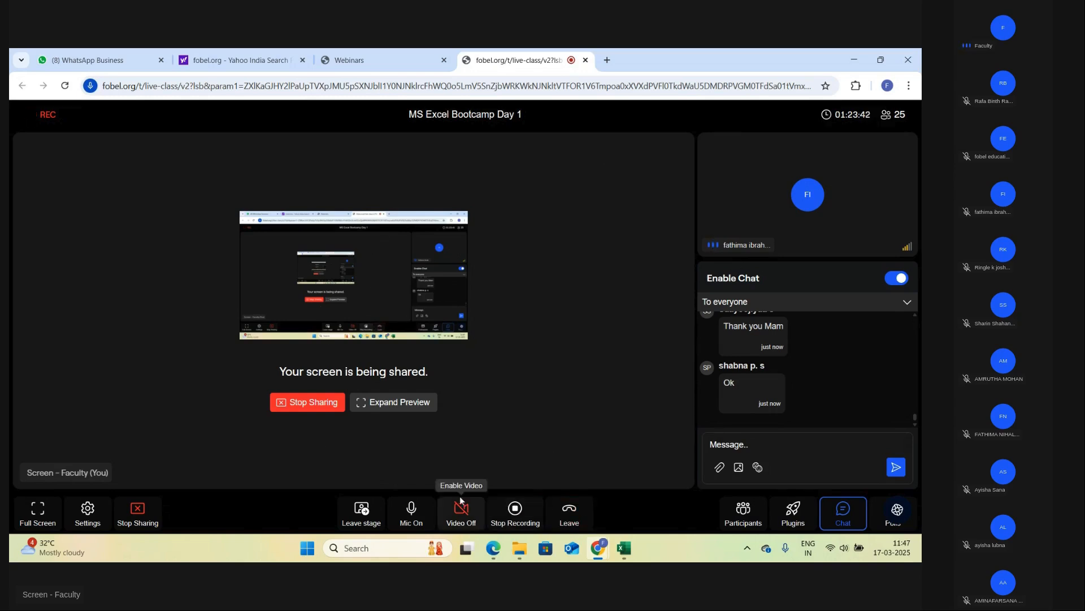
{"action": "left_click", "coordinate": [414, 512]}
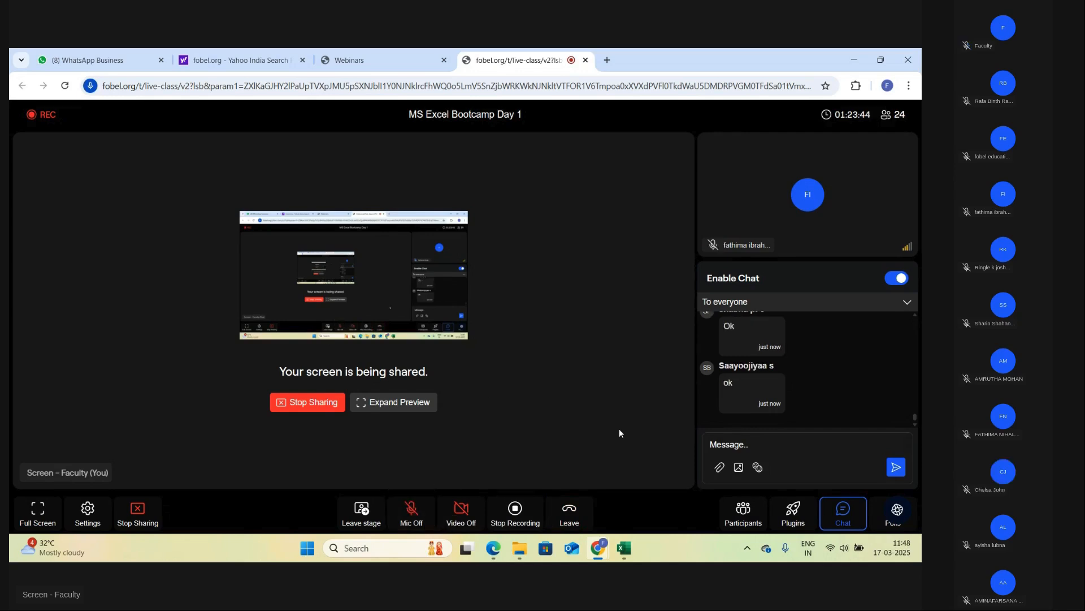
{"action": "scroll", "coordinate": [807, 390], "scroll_direction": "down", "scroll_amount": 2}
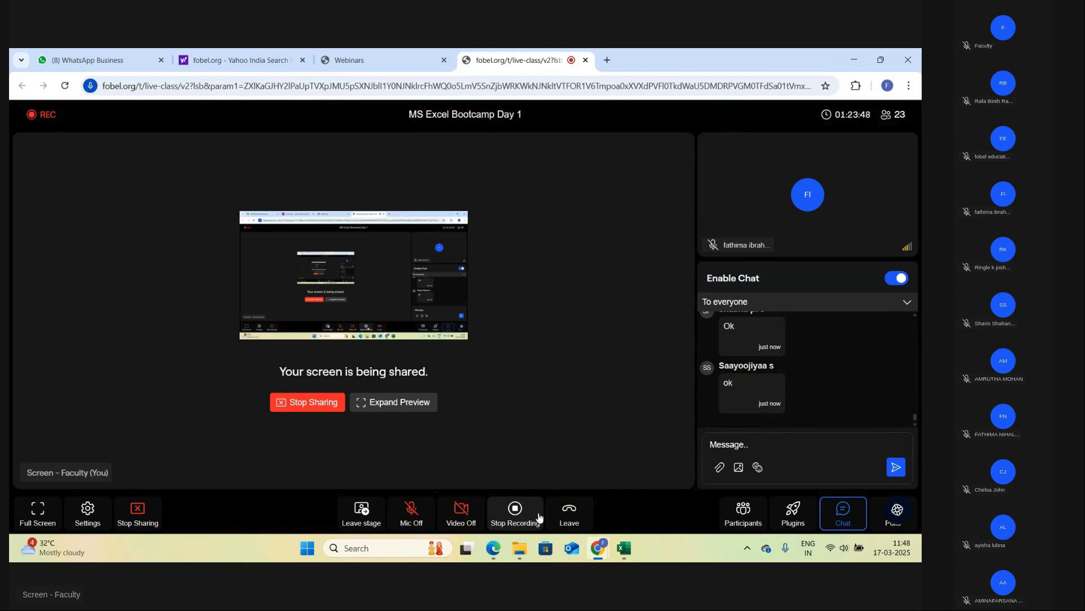
{"action": "left_click", "coordinate": [515, 513]}
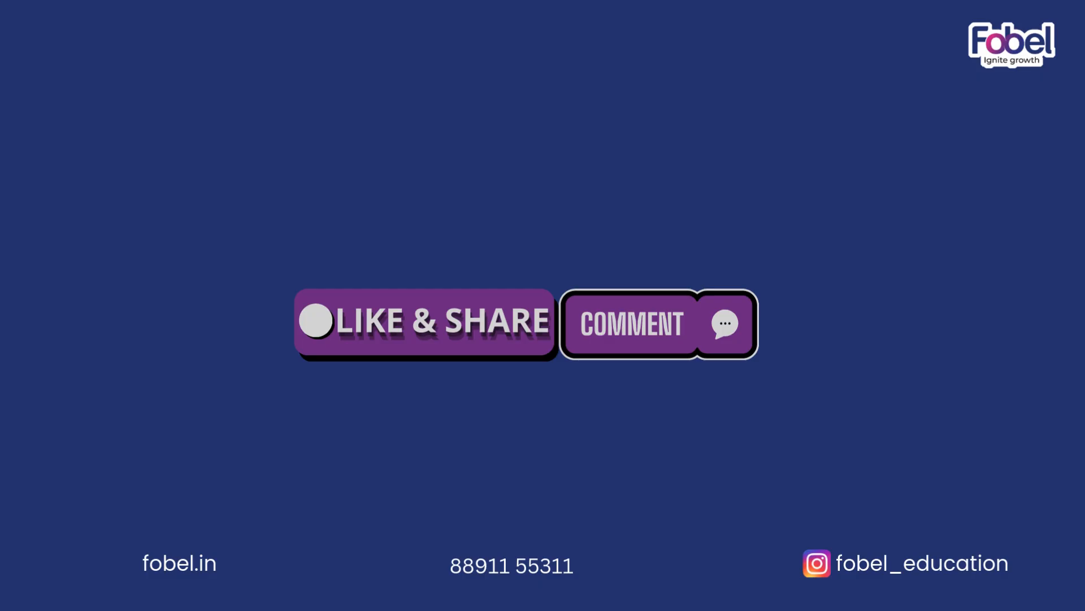